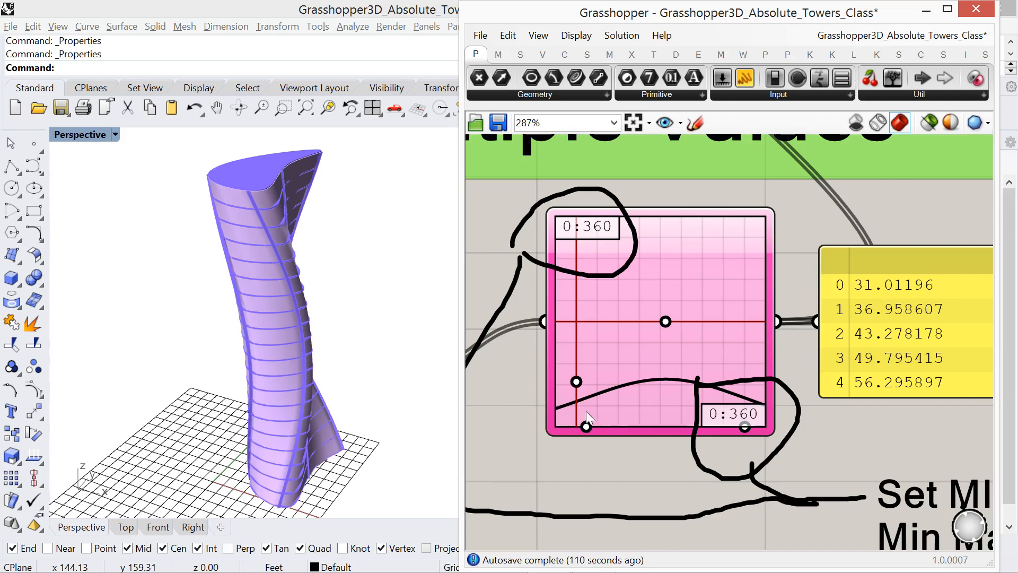
# Reshape the Graph Mapper's curve slightly by moving its lower-edge handle and its centre handle
pyautogui.moveTo(584, 424)
pyautogui.mouseDown()
pyautogui.moveTo(613, 428)
pyautogui.moveTo(584, 425)
pyautogui.mouseUp()
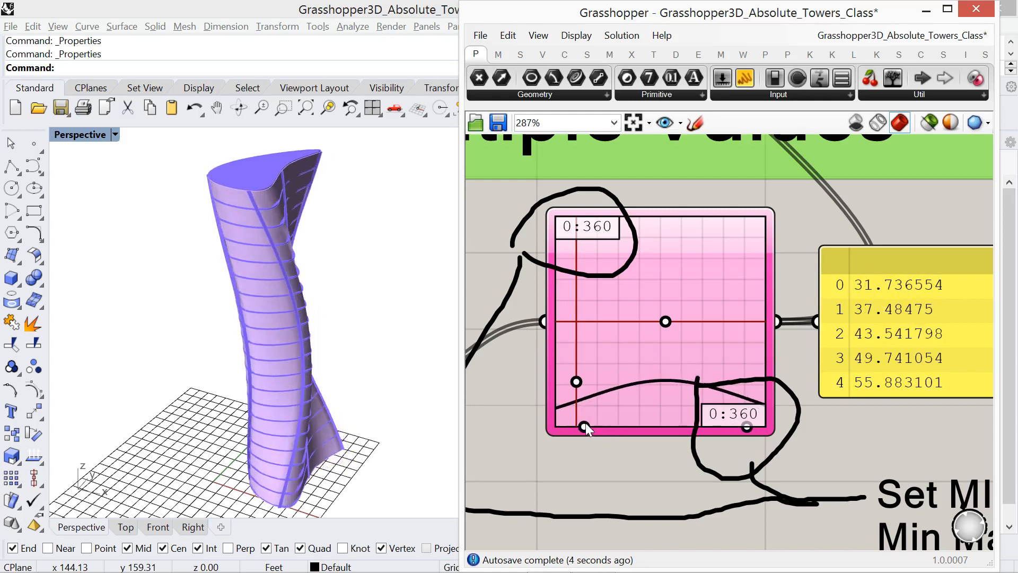
pyautogui.moveTo(665, 321)
pyautogui.mouseDown()
pyautogui.moveTo(605, 322)
pyautogui.moveTo(719, 316)
pyautogui.moveTo(631, 311)
pyautogui.moveTo(729, 311)
pyautogui.moveTo(635, 310)
pyautogui.moveTo(658, 310)
pyautogui.mouseUp()
# Switch to Chrome and look through the Absolute Towers photos on the MAD website, from image 1 to image 7
pyautogui.hotkey('alt', 'Tab')
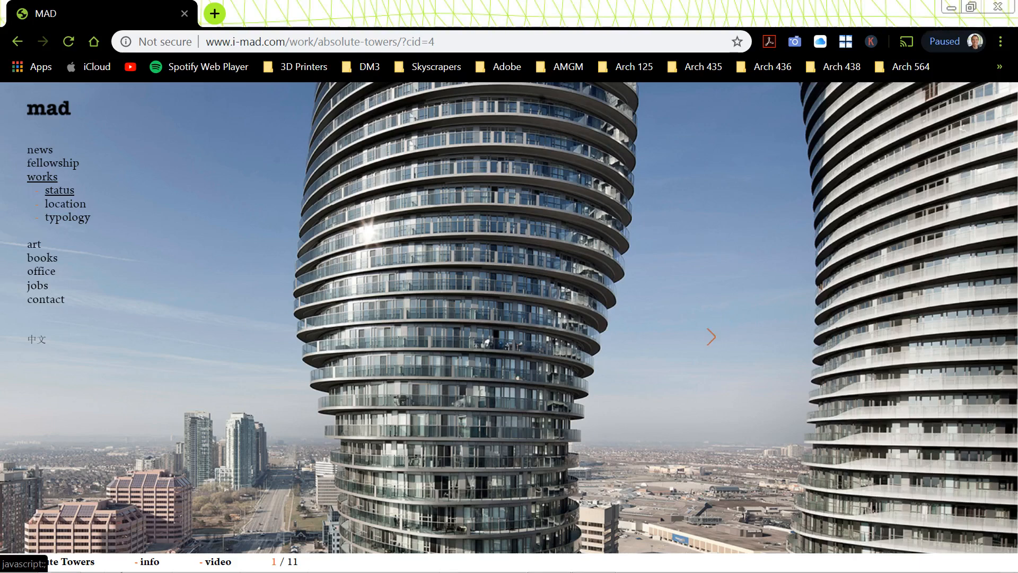
pyautogui.click(709, 336)
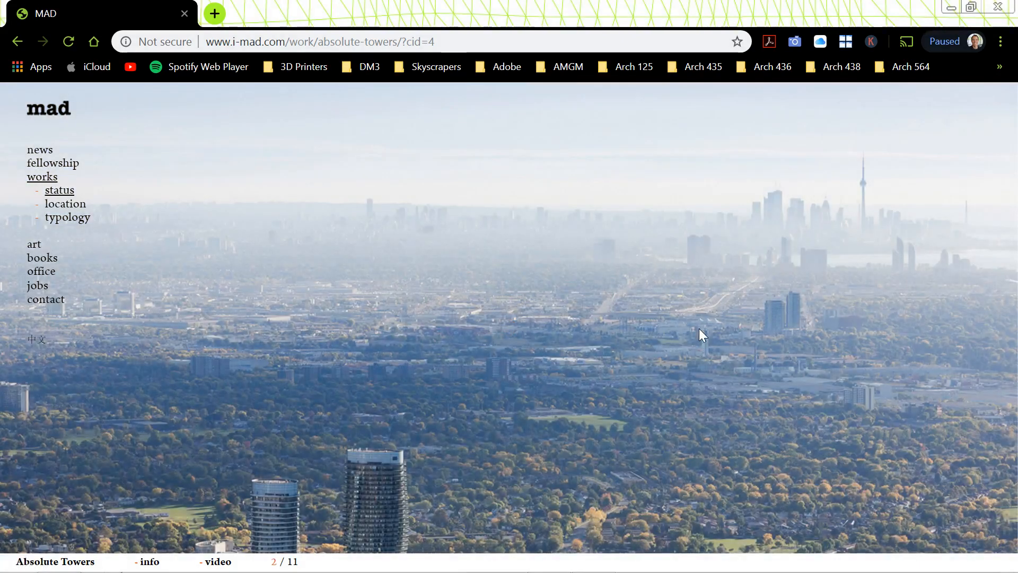
pyautogui.click(698, 342)
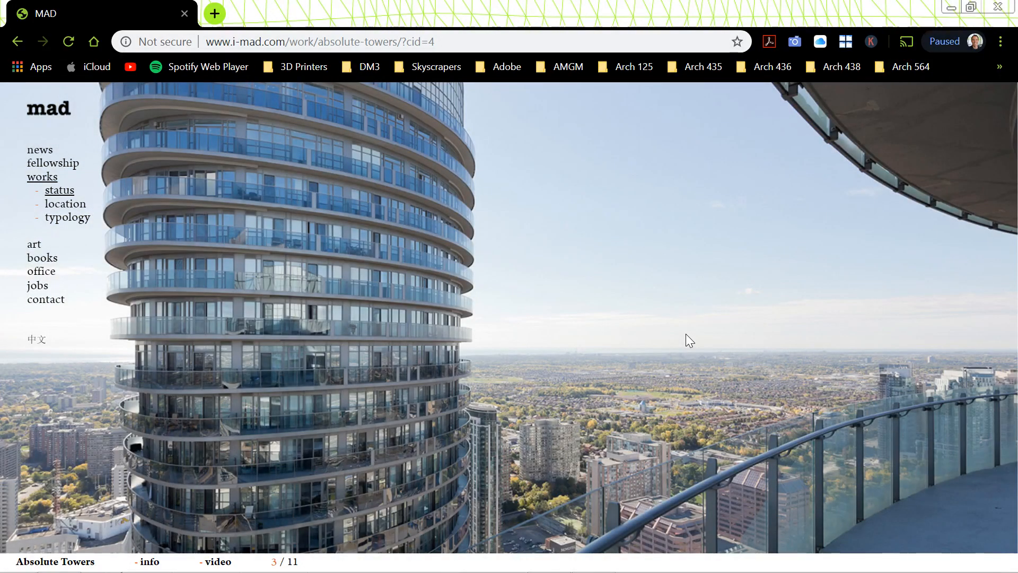
pyautogui.click(686, 334)
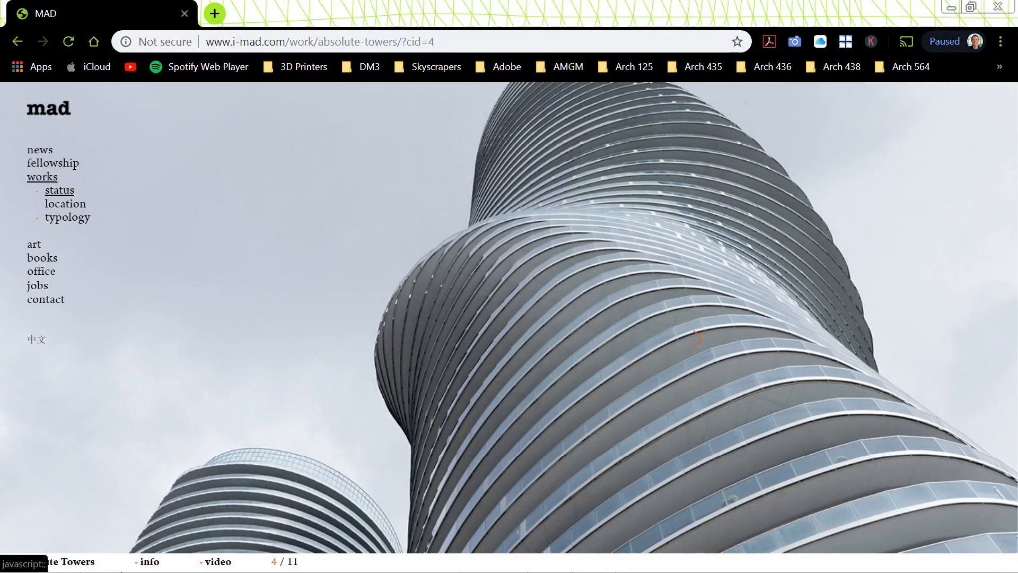
pyautogui.click(690, 337)
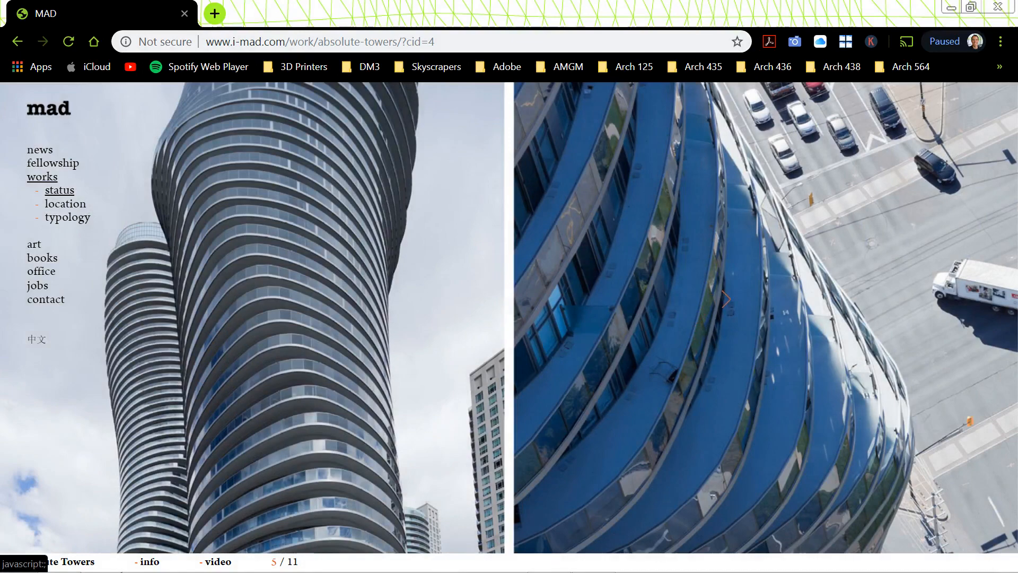
pyautogui.click(726, 299)
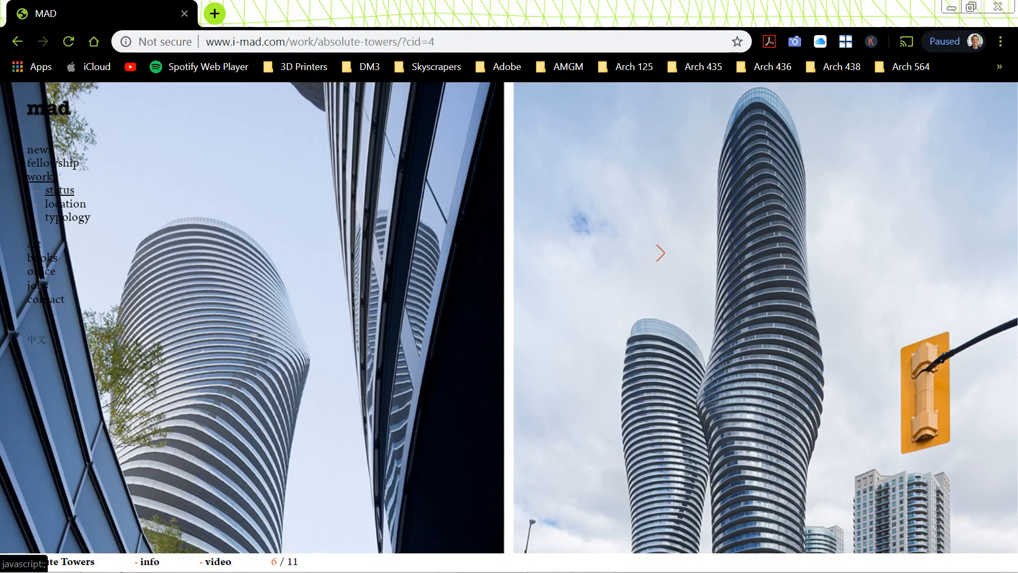
pyautogui.click(648, 244)
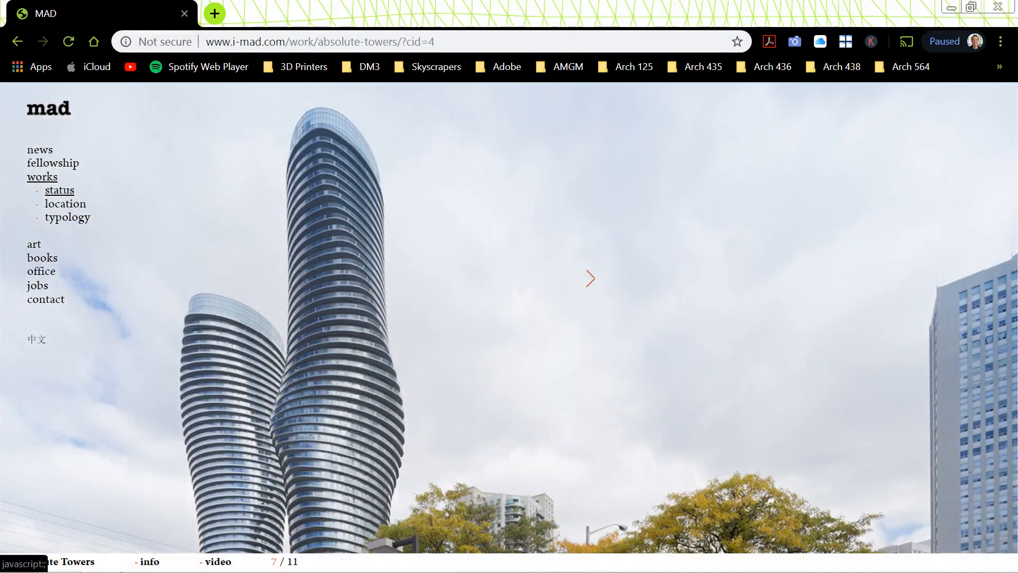
# Switch back to Grasshopper and bring up the Grasshopper3D_Absolute_Towers definition, with the construction grid centred in the Rhino Perspective view
pyautogui.hotkey('alt', 'Tab')
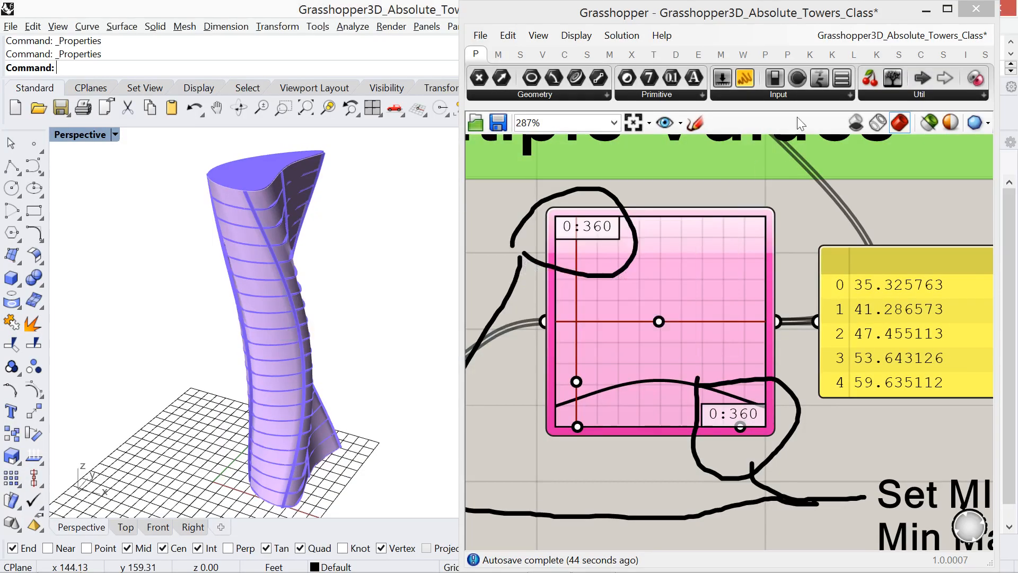
pyautogui.click(876, 40)
pyautogui.click(868, 192)
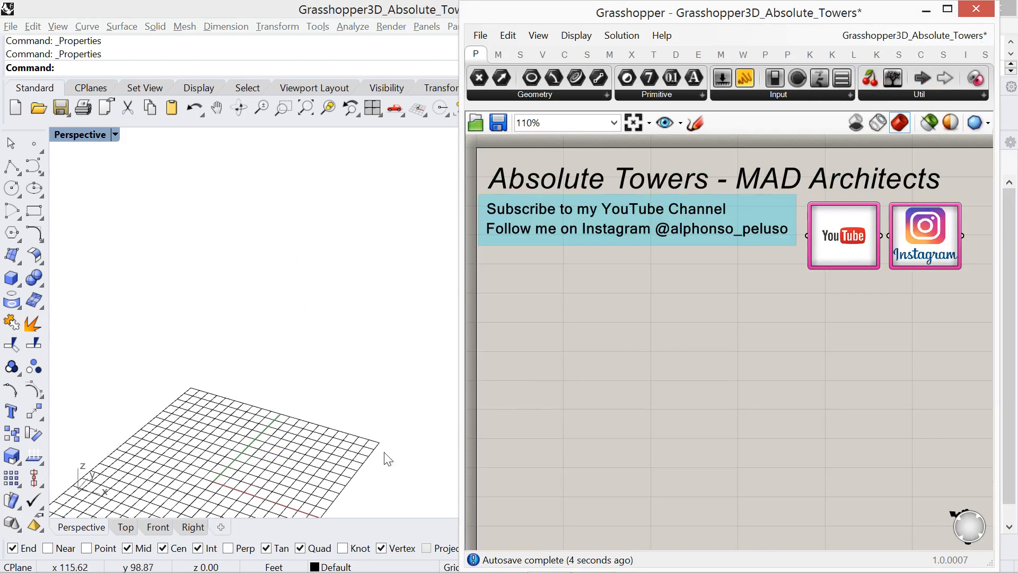
pyautogui.keyDown('shift'); pyautogui.moveTo(255, 475); pyautogui.dragTo(264, 405, button='right'); pyautogui.keyUp('shift')
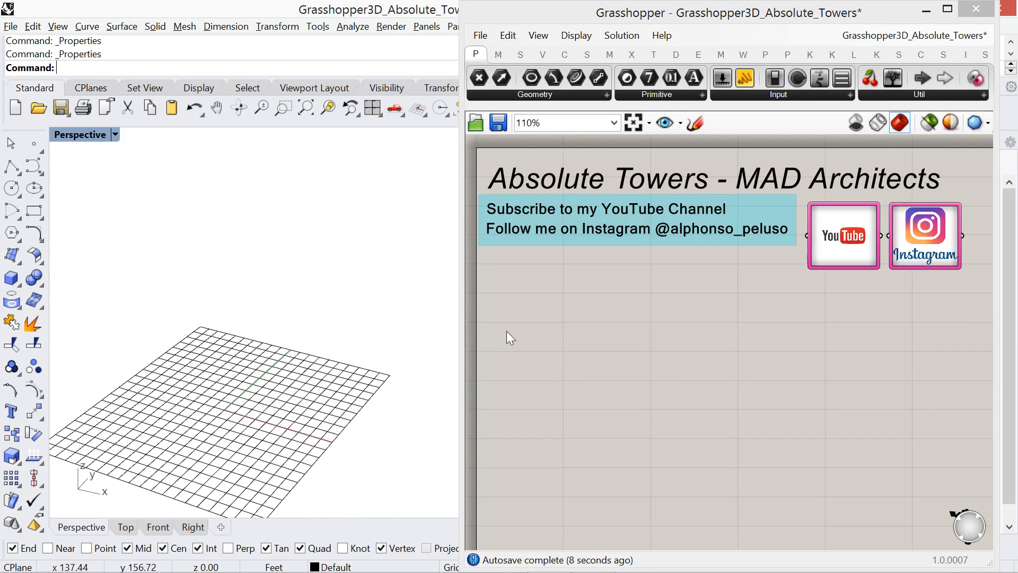
# Add a Construct Point component to the canvas below the title, leaving room for inputs beside it
pyautogui.doubleClick(540, 325)
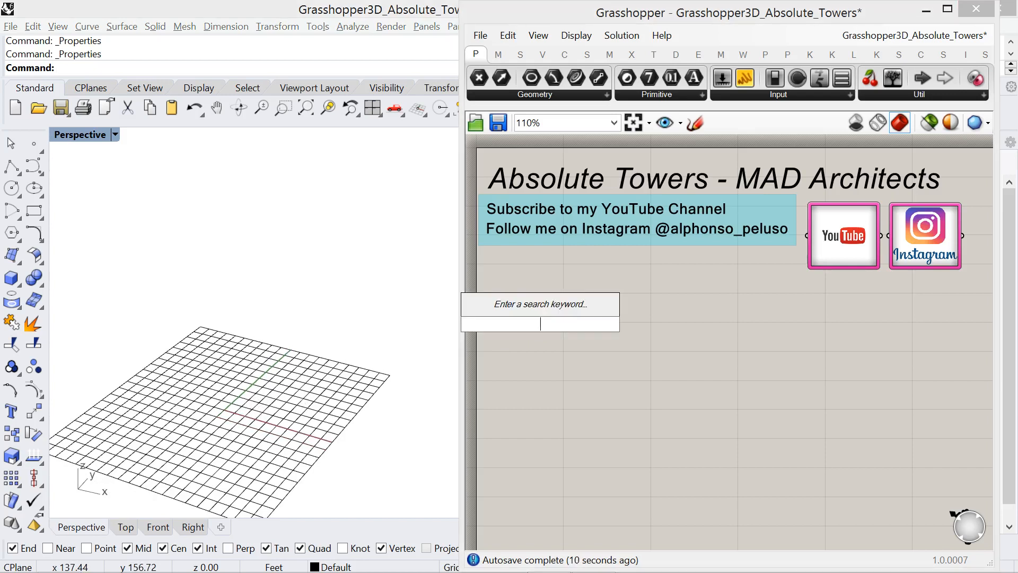
pyautogui.write('xyy')
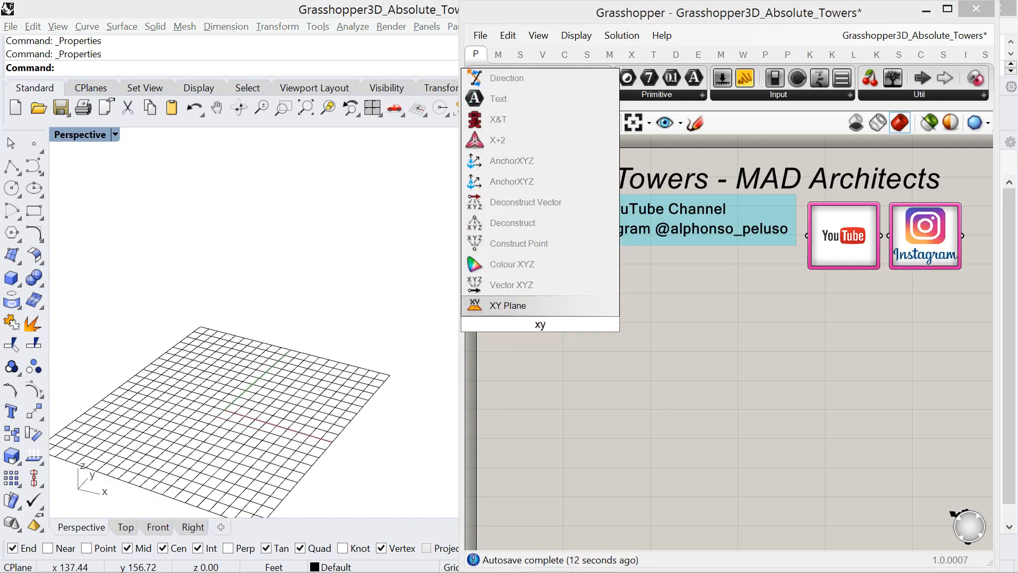
pyautogui.press('BackSpace')
pyautogui.press('BackSpace')
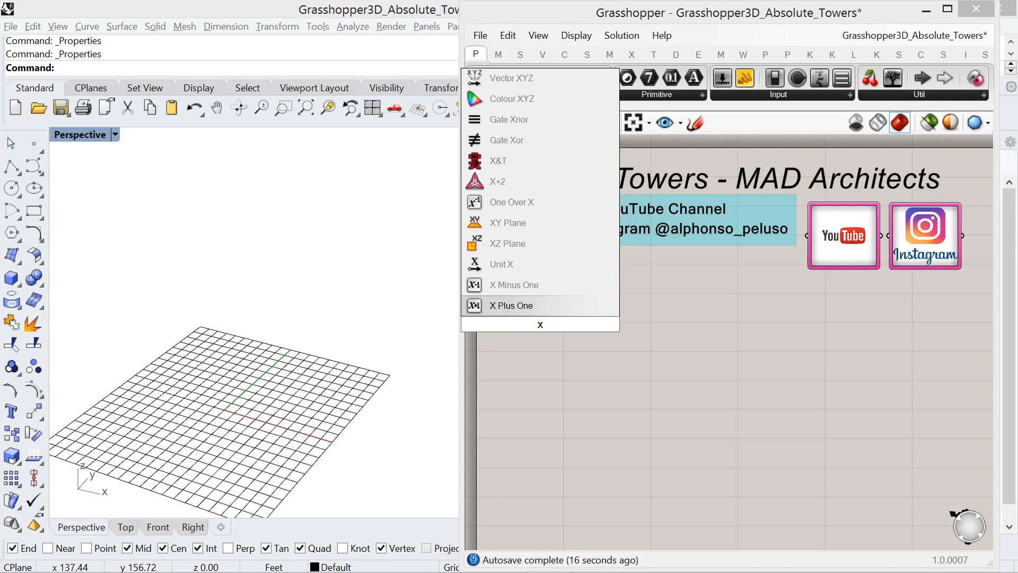
pyautogui.write('yz')
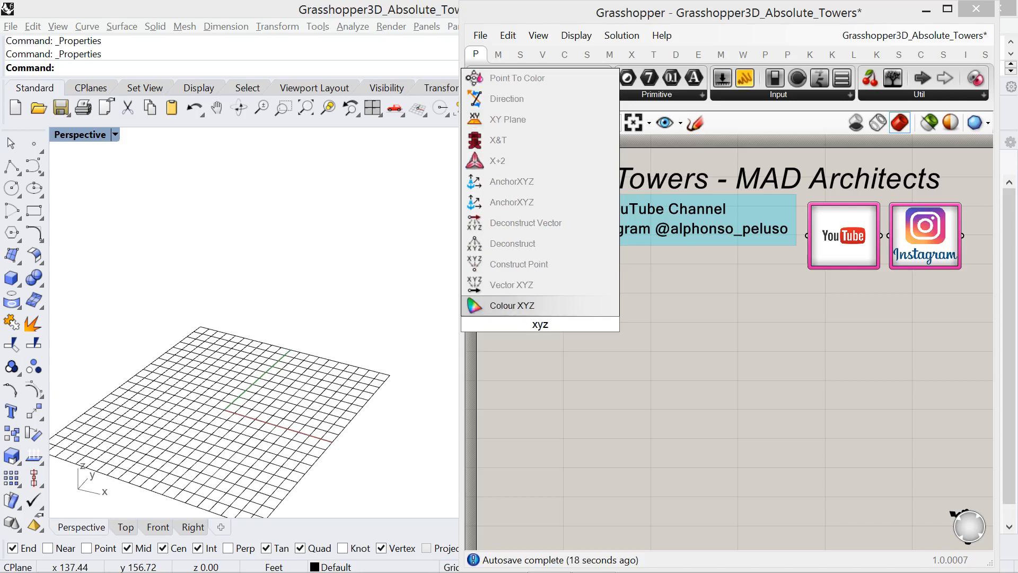
pyautogui.click(532, 258)
pyautogui.moveTo(543, 312); pyautogui.dragTo(651, 327)
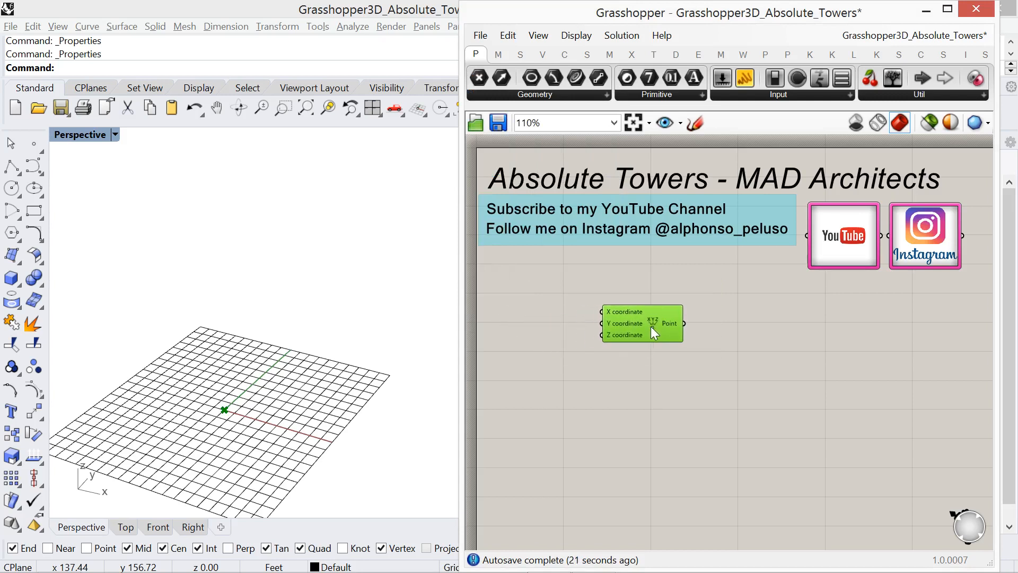
pyautogui.scroll(5, 537, 326)
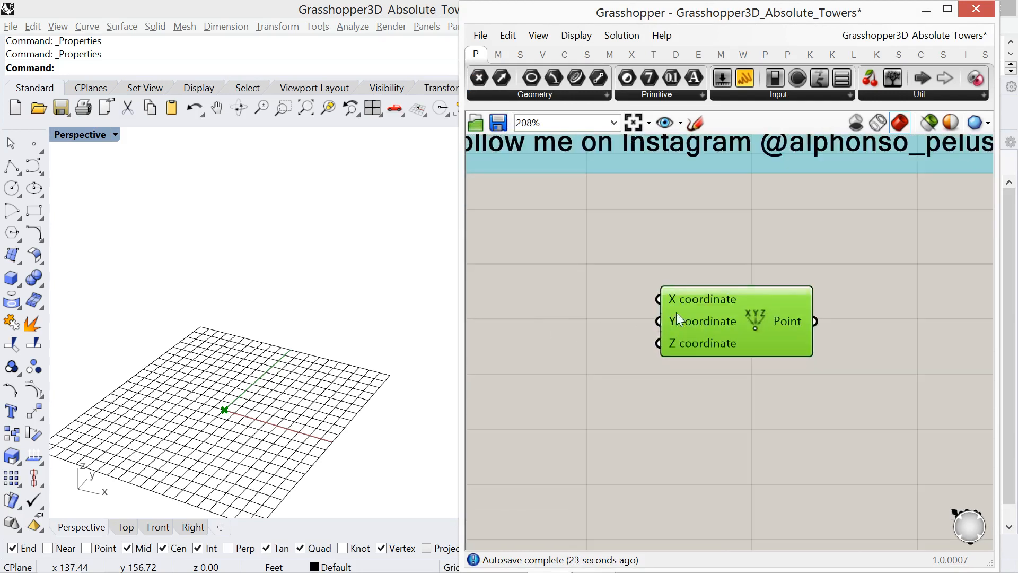
pyautogui.moveTo(677, 318); pyautogui.dragTo(728, 308)
pyautogui.click(587, 311)
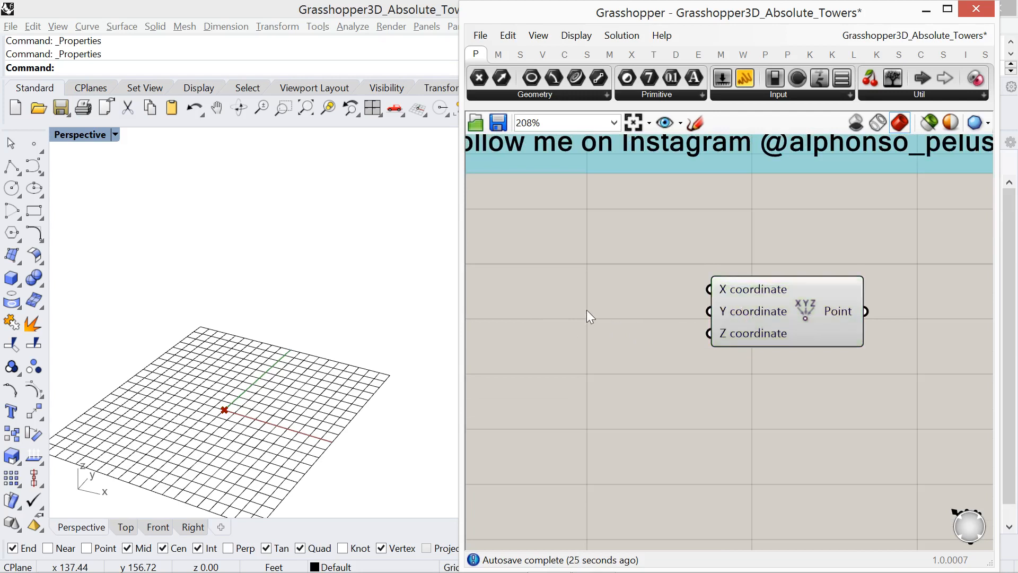
# Create a number slider for the point's X coordinate, duplicate it for the Y coordinate, and set both sliders to 0
pyautogui.doubleClick(587, 310)
pyautogui.write('25')
pyautogui.press('Return')
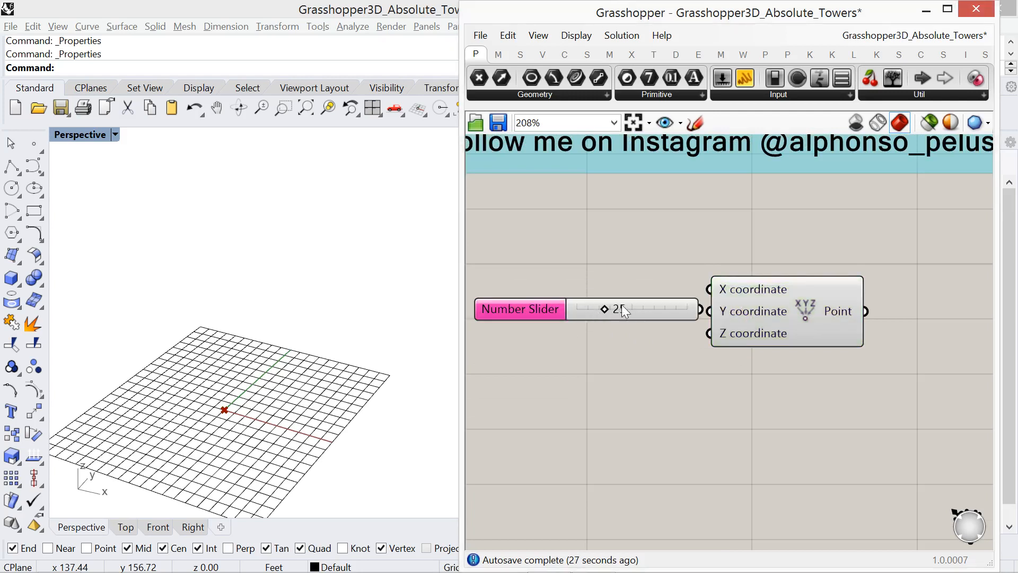
pyautogui.moveTo(621, 305); pyautogui.dragTo(710, 311)
pyautogui.hotkey('ctrl', 'c')
pyautogui.hotkey('ctrl', 'v')
pyautogui.moveTo(589, 291); pyautogui.dragTo(540, 326)
# Duplicate the point with its two sliders below the original and set the copy's X to 24 and Y to 42
pyautogui.moveTo(766, 390); pyautogui.dragTo(632, 253)
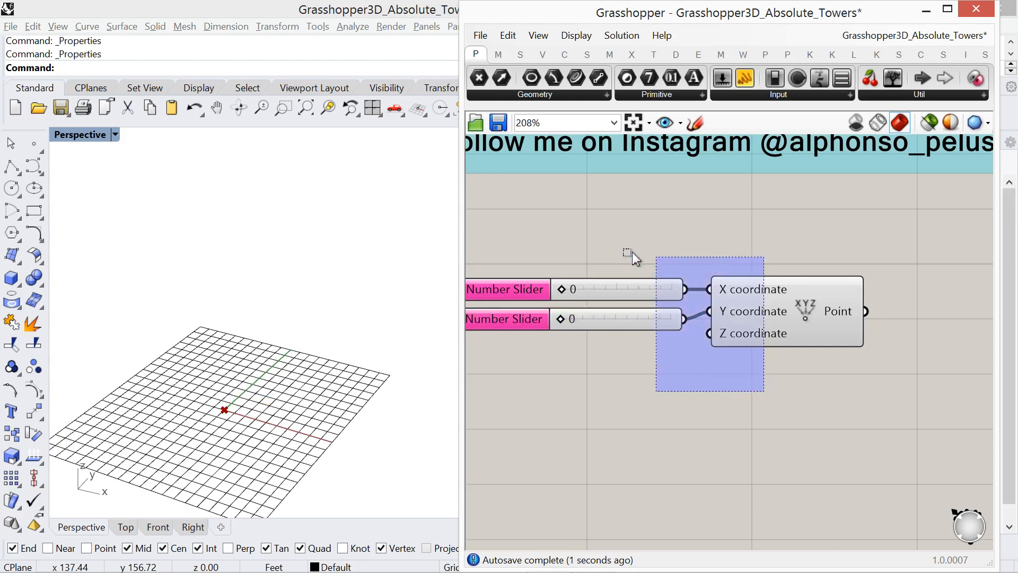
pyautogui.moveTo(757, 311); pyautogui.dragTo(799, 301)
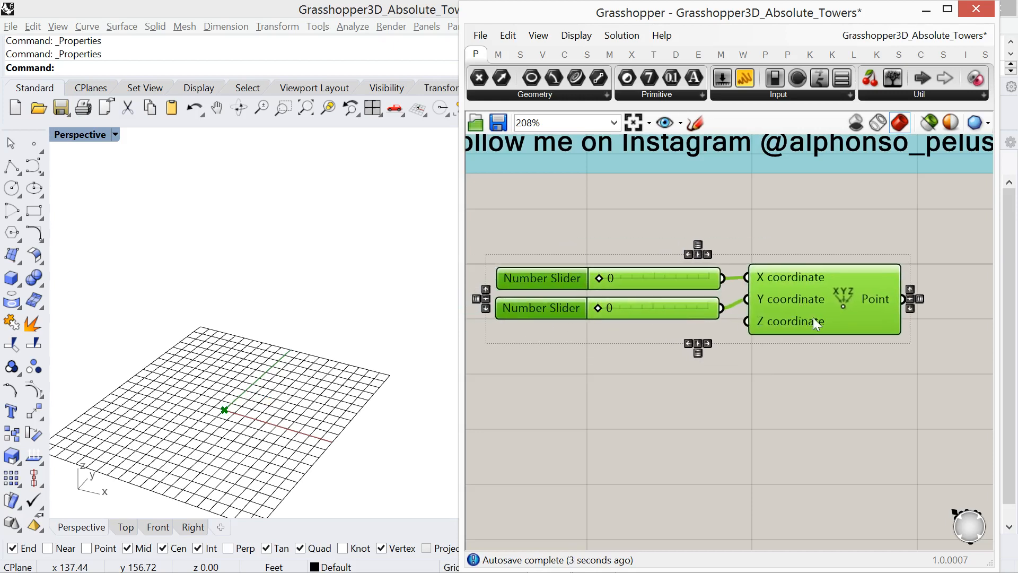
pyautogui.moveTo(811, 301)
pyautogui.moveTo(818, 301); pyautogui.dragTo(822, 428)
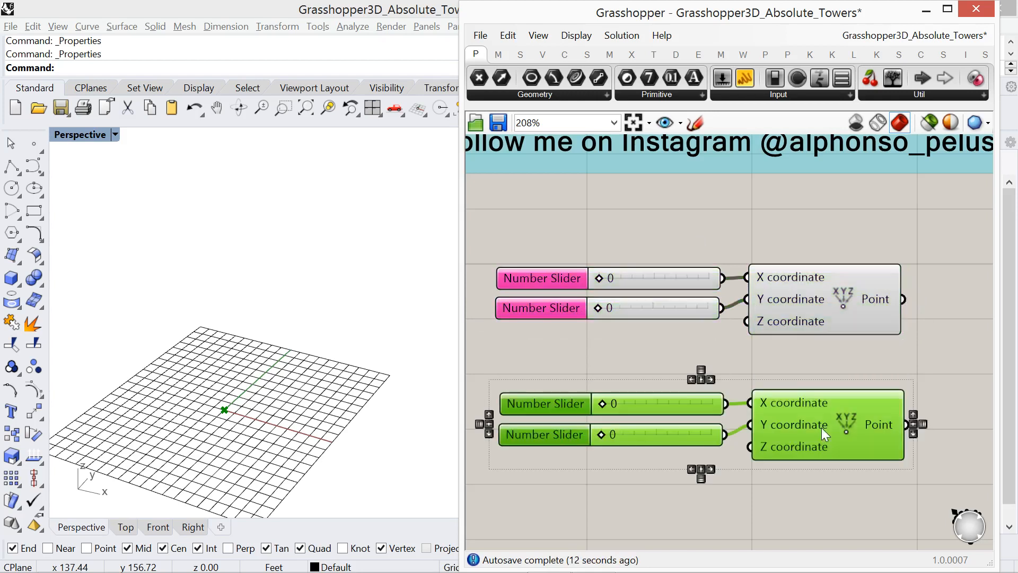
pyautogui.click(641, 361)
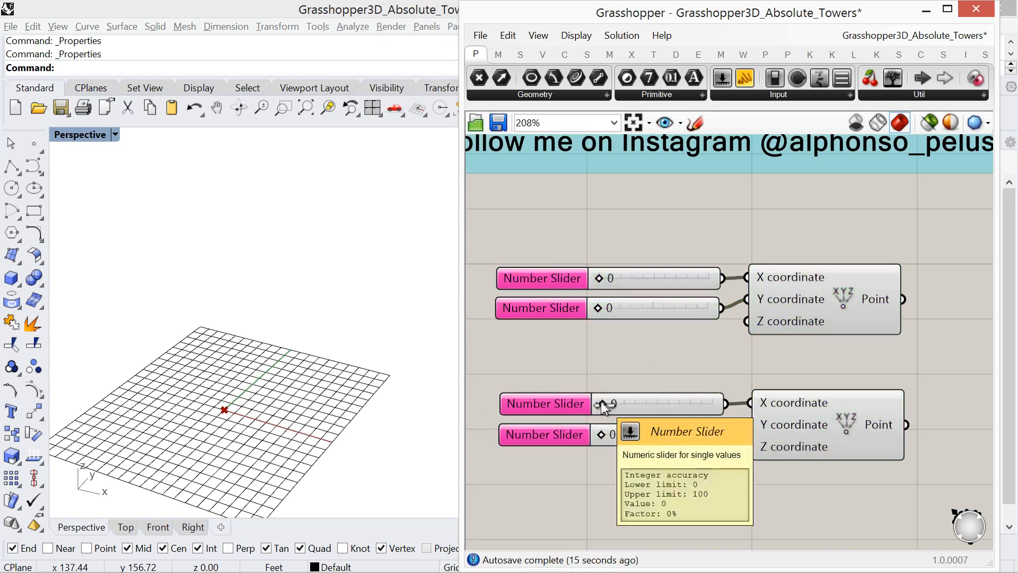
pyautogui.moveTo(602, 404); pyautogui.dragTo(650, 447)
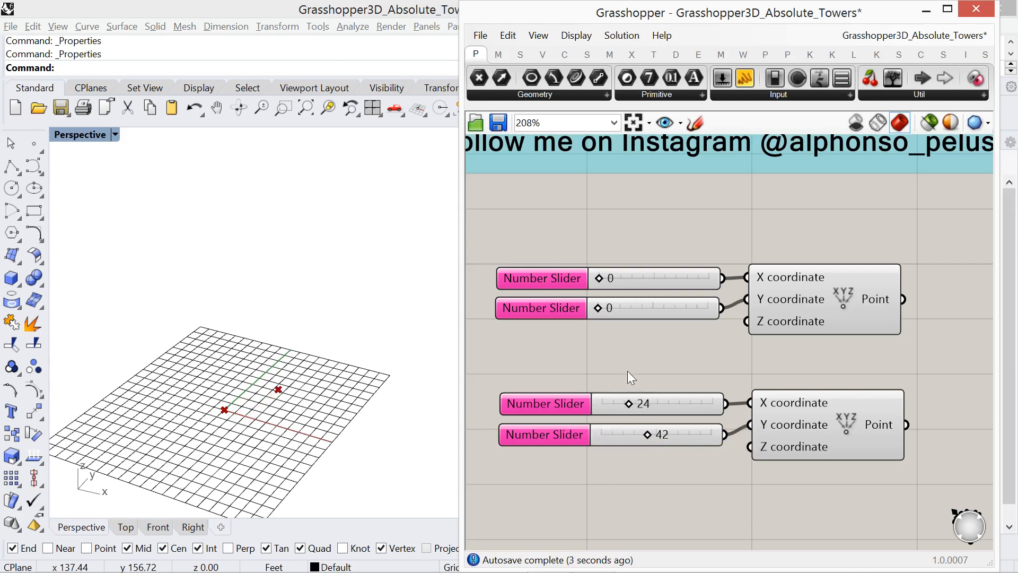
# Duplicate the second point group below itself and set the third point's X slider to 83 and Y slider to 52
pyautogui.moveTo(628, 373); pyautogui.dragTo(633, 273, button='right')
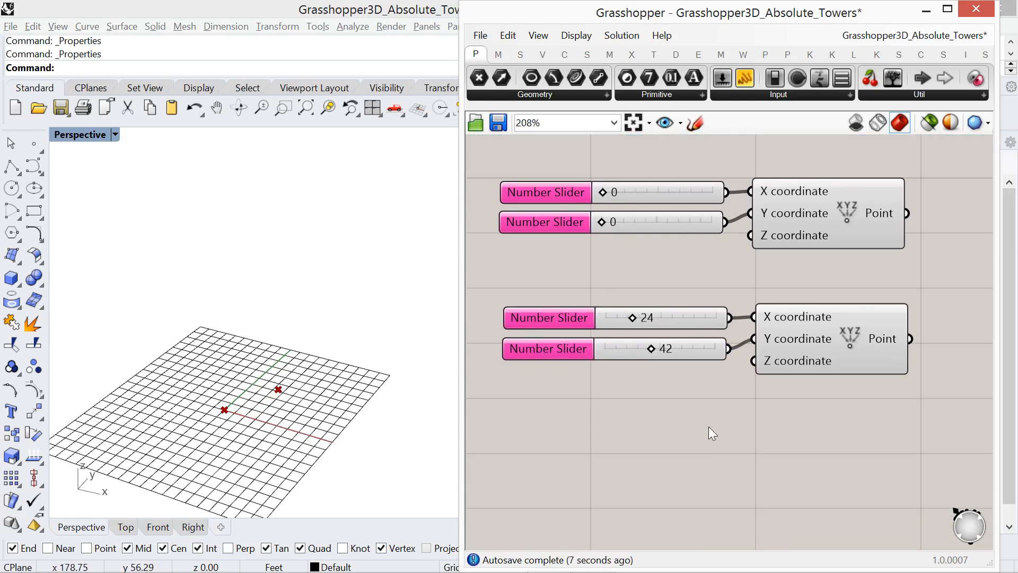
pyautogui.moveTo(709, 427); pyautogui.dragTo(705, 408, button='right')
pyautogui.moveTo(816, 410); pyautogui.dragTo(607, 312)
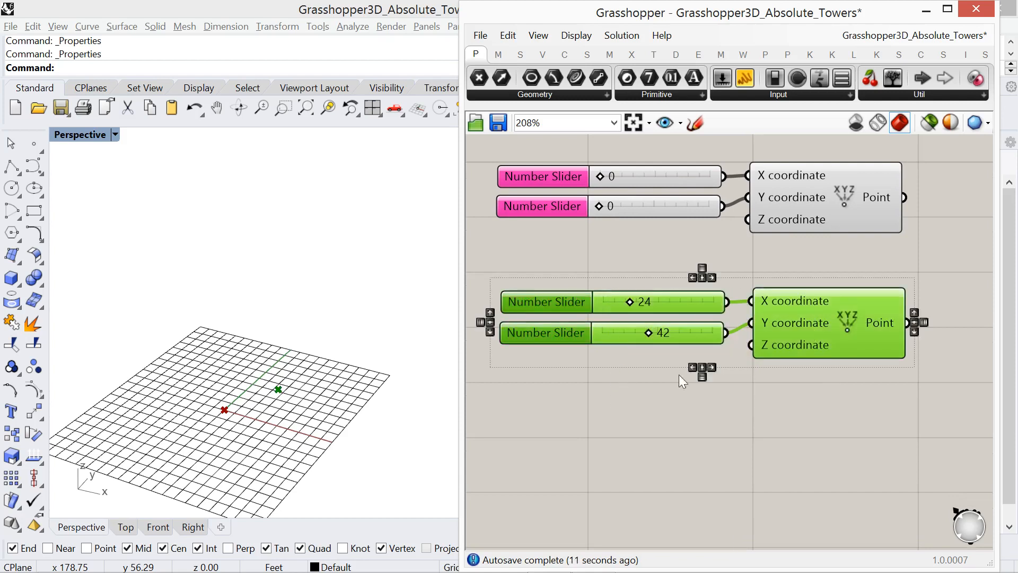
pyautogui.moveTo(797, 333); pyautogui.dragTo(794, 466)
pyautogui.click(616, 411)
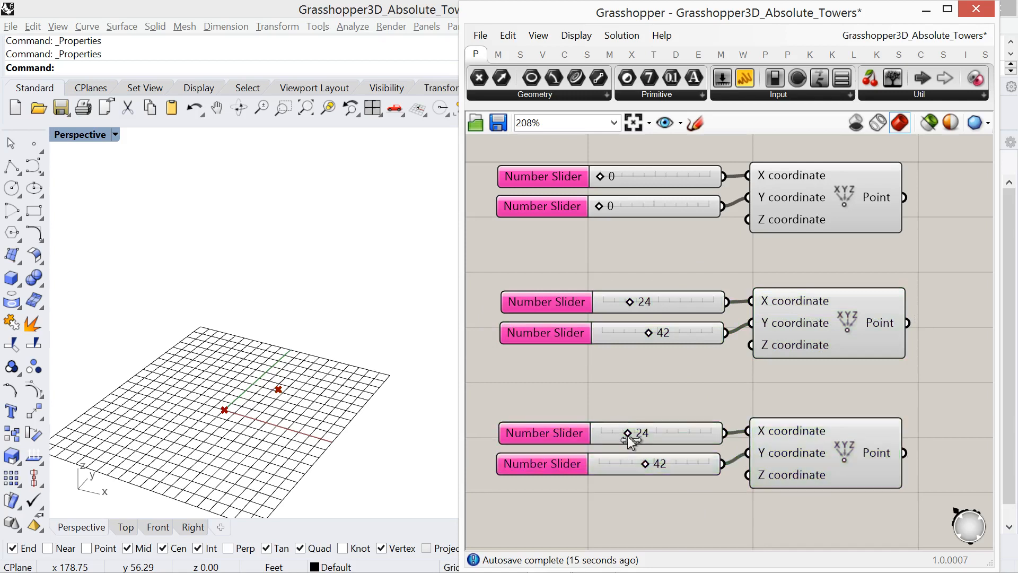
pyautogui.moveTo(627, 433); pyautogui.dragTo(670, 474)
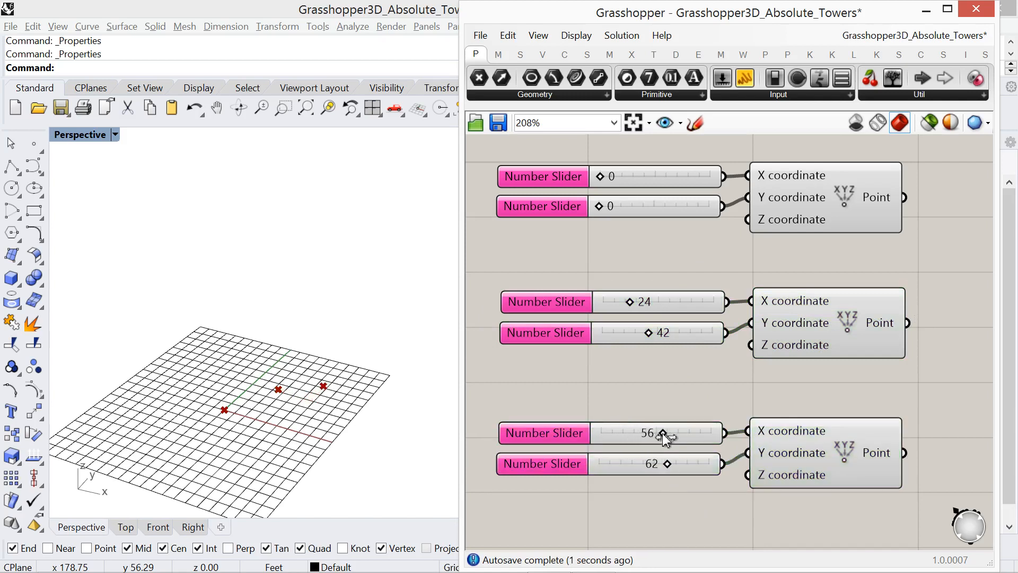
pyautogui.moveTo(663, 434); pyautogui.dragTo(657, 467)
# Copy the third point group below itself and set the fourth point's X slider to 88 and Y slider to 20
pyautogui.moveTo(653, 402); pyautogui.dragTo(646, 323, button='right')
pyautogui.moveTo(811, 433); pyautogui.dragTo(644, 339)
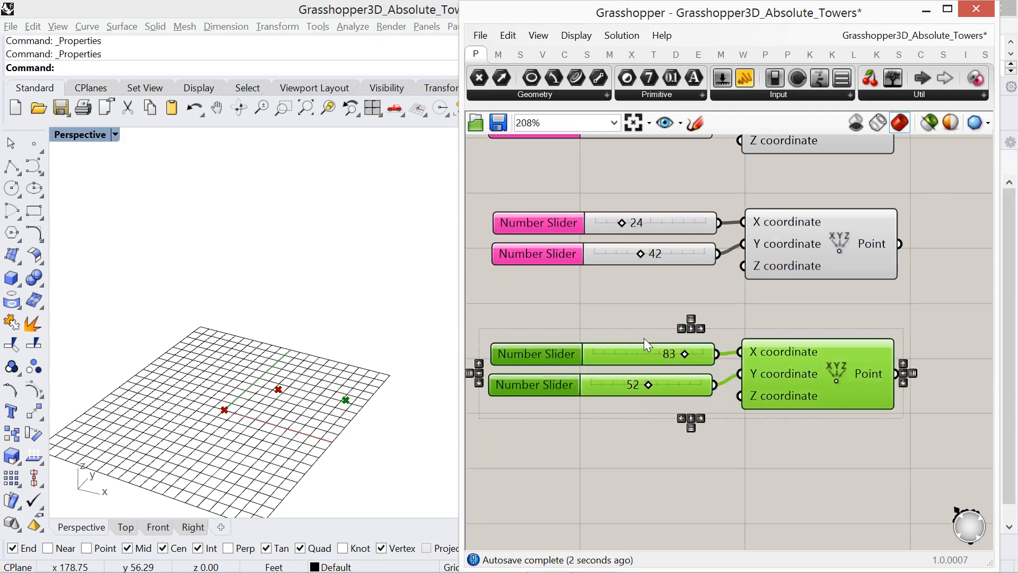
pyautogui.hotkey('ctrl', 'c')
pyautogui.hotkey('ctrl', 'v')
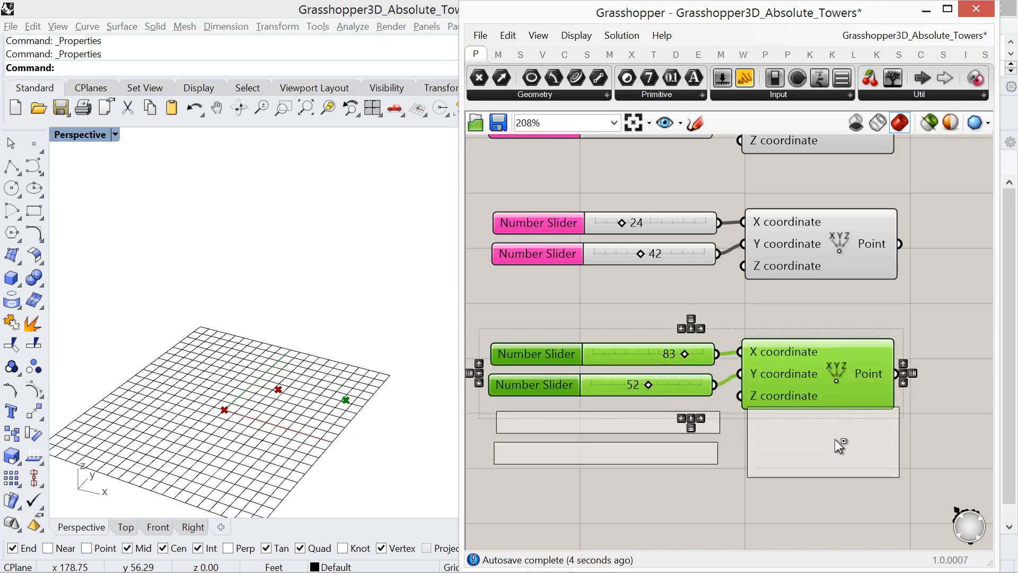
pyautogui.moveTo(804, 438); pyautogui.dragTo(803, 309, button='right')
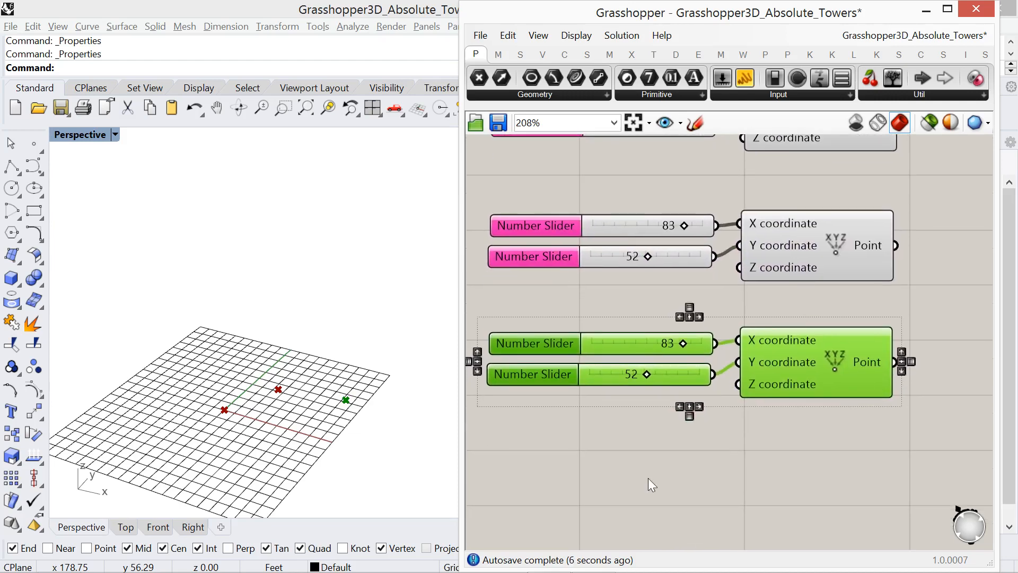
pyautogui.click(648, 478)
pyautogui.moveTo(647, 377); pyautogui.dragTo(611, 375)
pyautogui.moveTo(686, 344); pyautogui.dragTo(691, 345)
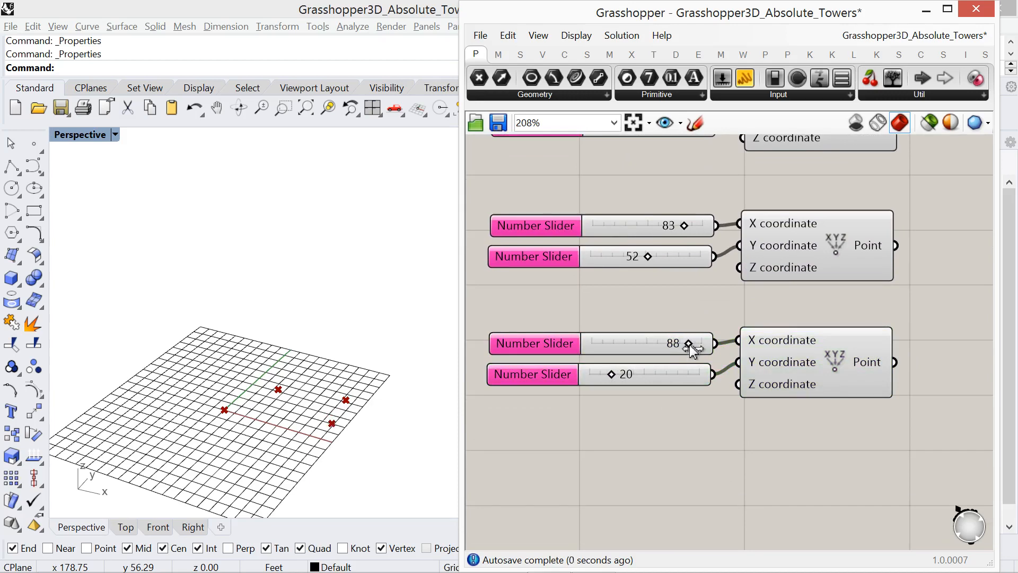
# Duplicate the fourth point group below itself and set the fifth point's X slider to 59 and Y slider to 2
pyautogui.moveTo(827, 449); pyautogui.dragTo(609, 326)
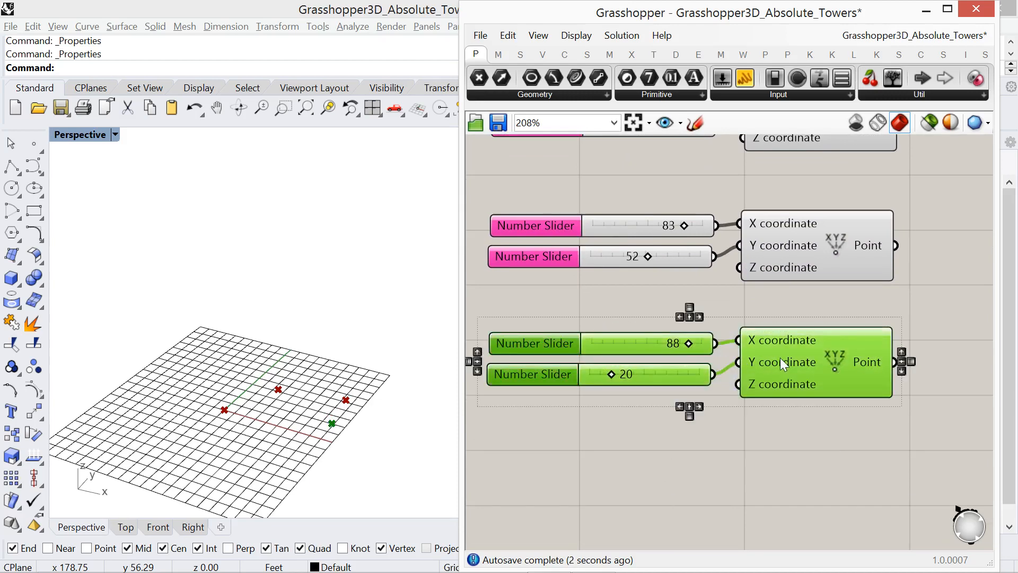
pyautogui.keyDown('alt'); pyautogui.moveTo(781, 358); pyautogui.dragTo(788, 483); pyautogui.keyUp('alt')
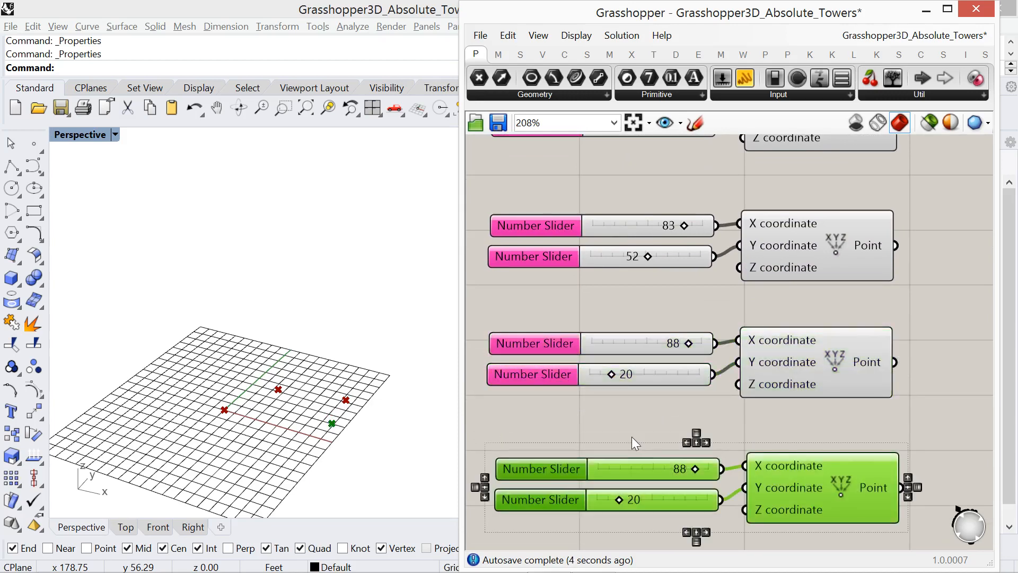
pyautogui.click(631, 437)
pyautogui.moveTo(696, 469); pyautogui.dragTo(663, 470)
pyautogui.moveTo(622, 500); pyautogui.dragTo(602, 501)
pyautogui.moveTo(682, 427); pyautogui.dragTo(674, 413, button='right')
pyautogui.scroll(-2, 664, 433)
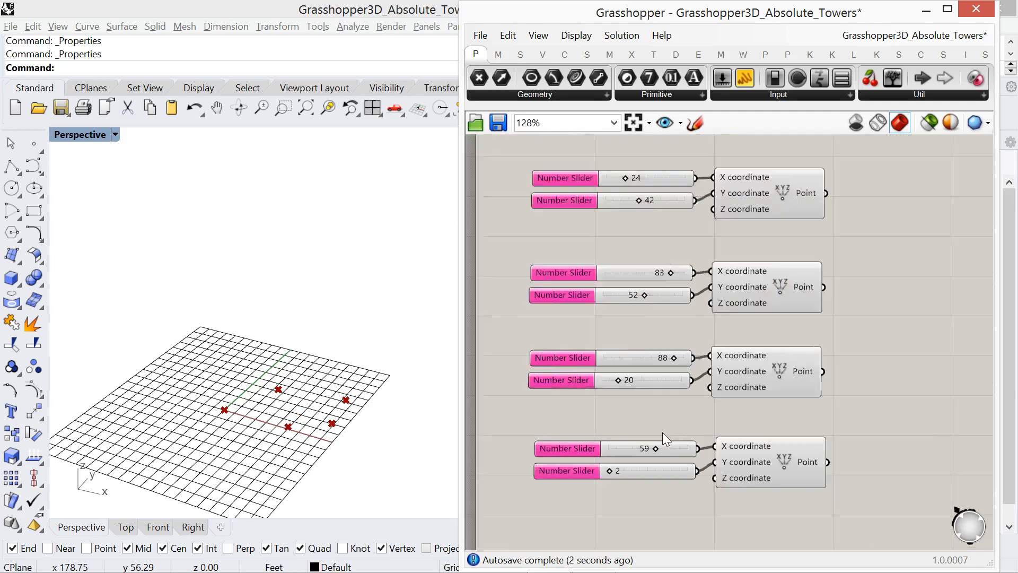
# Add an Interpolate curve component to the right of the five point components
pyautogui.moveTo(840, 339); pyautogui.dragTo(784, 365, button='right')
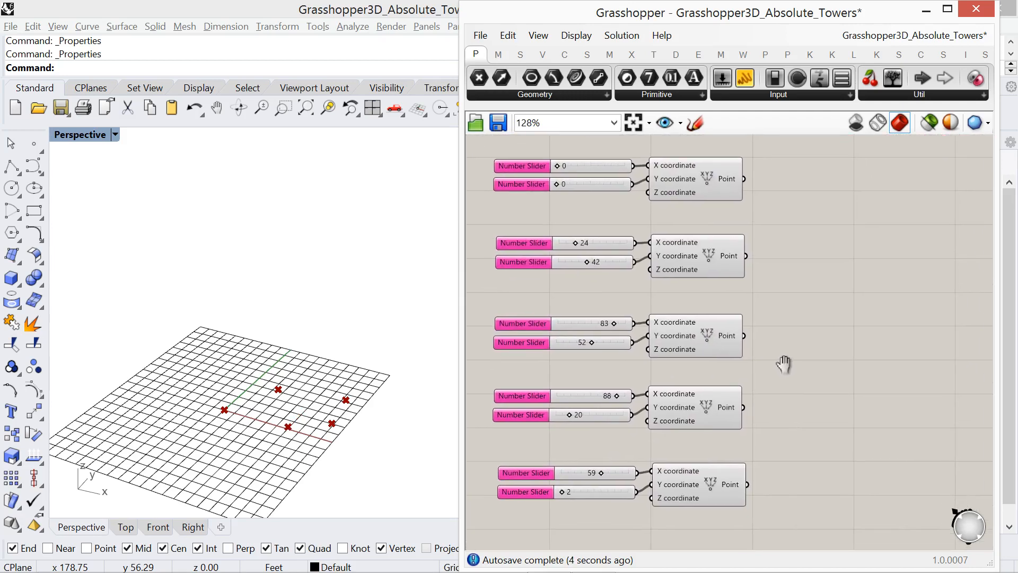
pyautogui.doubleClick(834, 281)
pyautogui.write('inte')
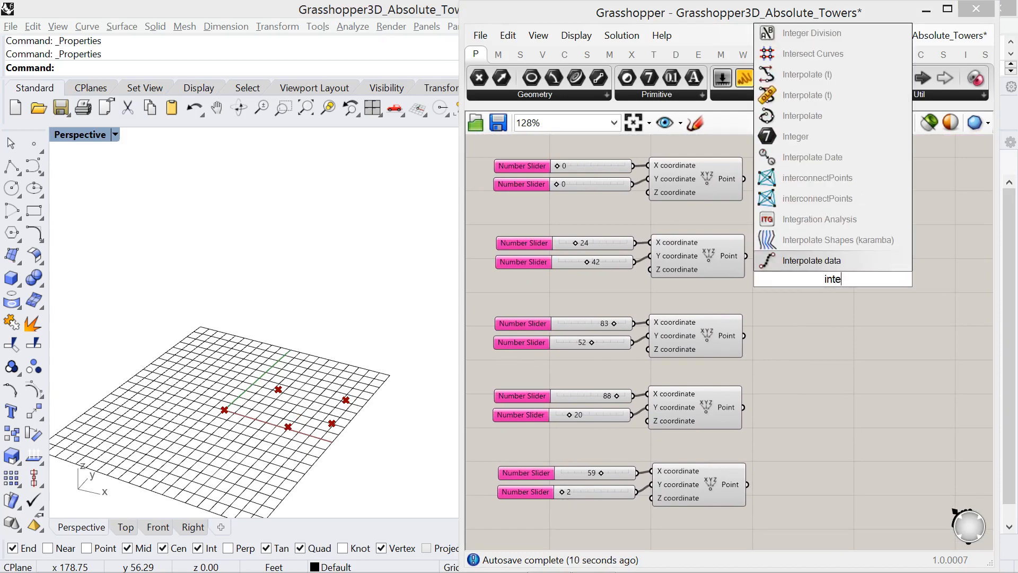
pyautogui.write('rpo')
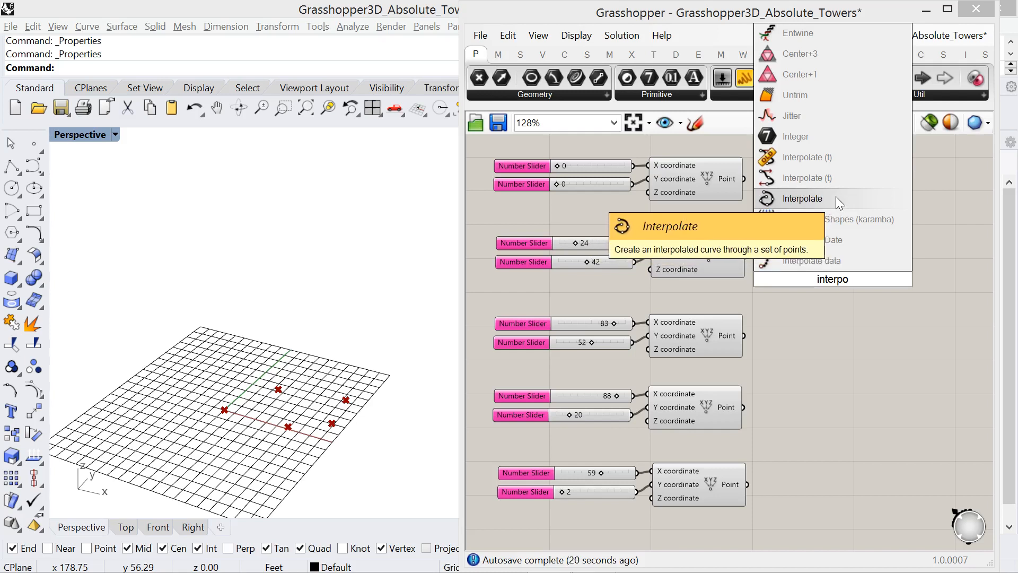
pyautogui.click(813, 200)
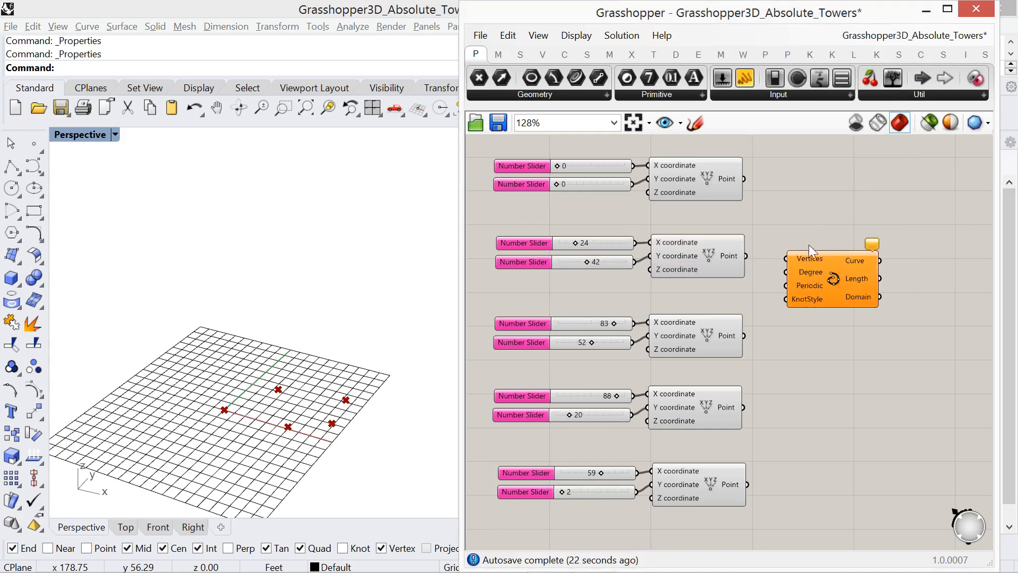
pyautogui.moveTo(812, 270)
pyautogui.mouseDown()
pyautogui.moveTo(810, 225)
pyautogui.moveTo(847, 255)
pyautogui.moveTo(831, 266)
pyautogui.moveTo(810, 247)
pyautogui.moveTo(813, 209)
pyautogui.moveTo(846, 233)
pyautogui.moveTo(824, 257)
pyautogui.mouseUp()
pyautogui.click(847, 332)
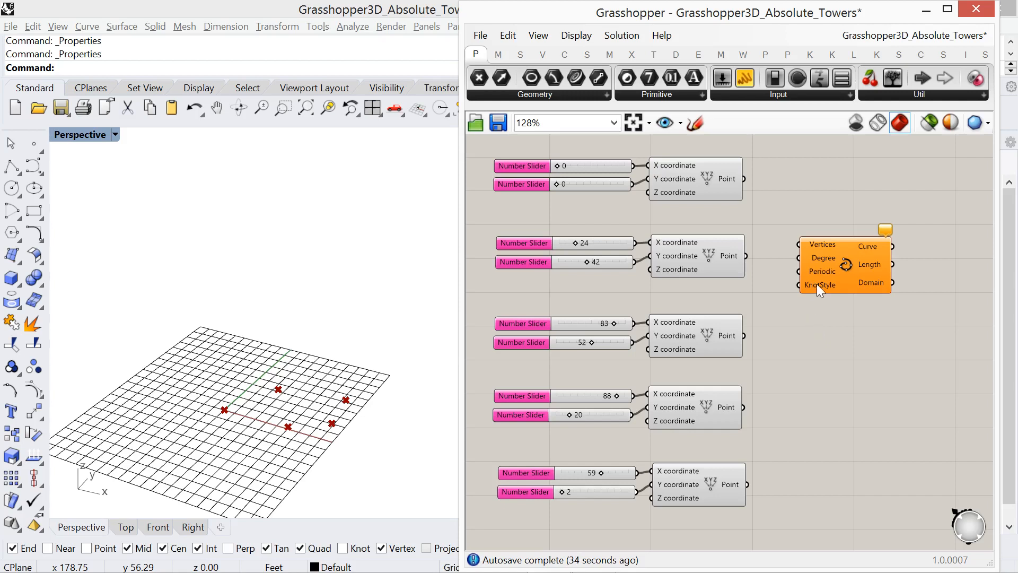
# Connect all five point outputs, first to fifth in order, to the Interpolate component's Vertices input and place the component beside the third point group
pyautogui.moveTo(744, 179); pyautogui.dragTo(798, 244)
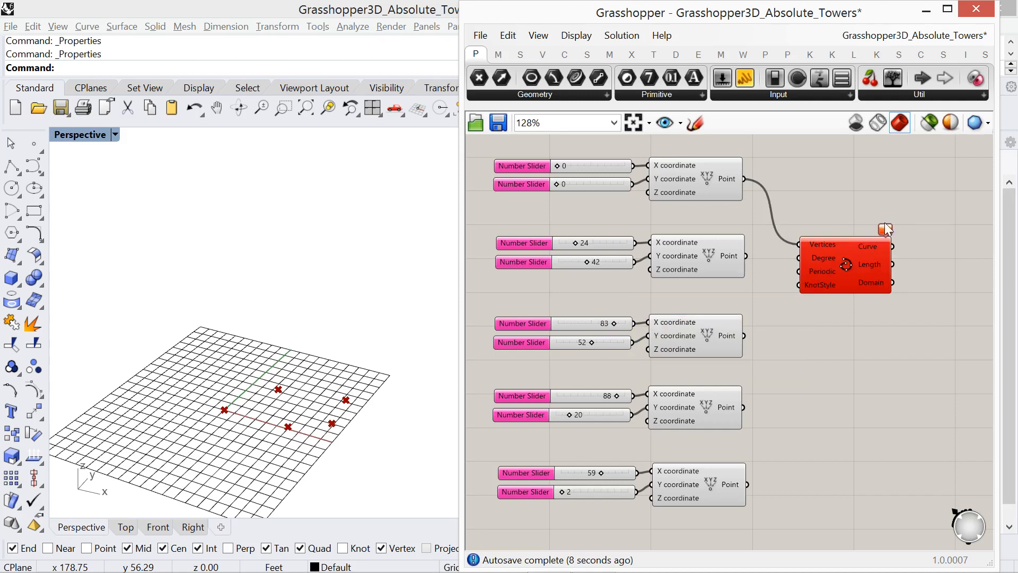
pyautogui.moveTo(886, 229)
pyautogui.moveTo(746, 256); pyautogui.dragTo(797, 246)
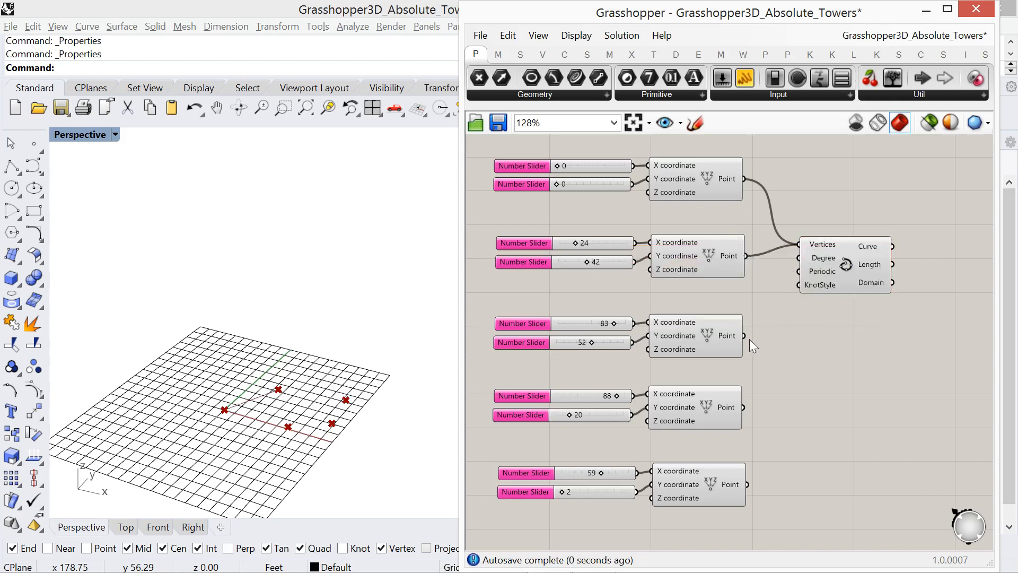
pyautogui.keyDown('shift'); pyautogui.moveTo(745, 337); pyautogui.dragTo(797, 247); pyautogui.keyUp('shift')
pyautogui.keyDown('shift'); pyautogui.moveTo(744, 408); pyautogui.dragTo(855, 292); pyautogui.keyUp('shift')
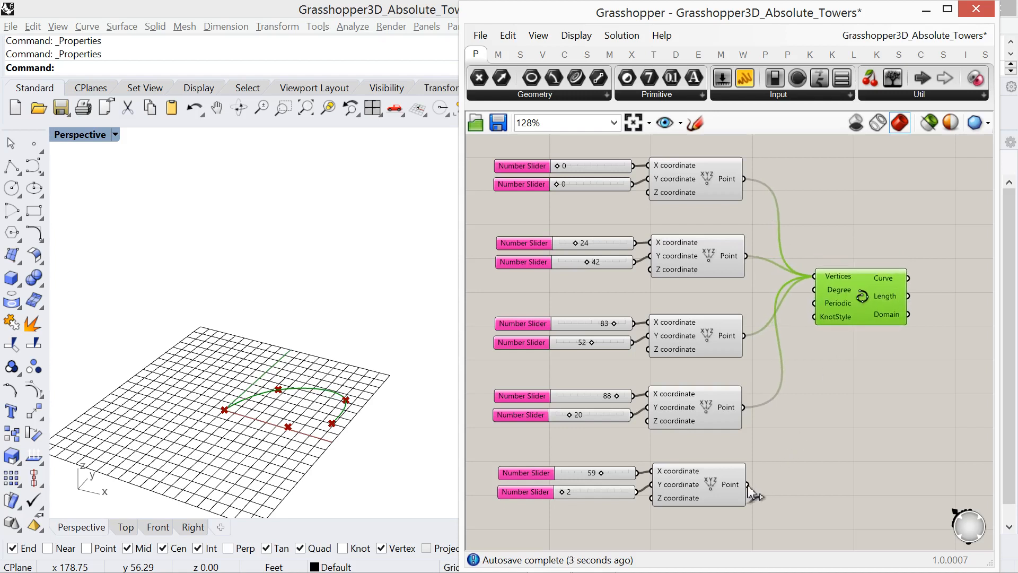
pyautogui.keyDown('shift'); pyautogui.moveTo(749, 485); pyautogui.dragTo(815, 277); pyautogui.keyUp('shift')
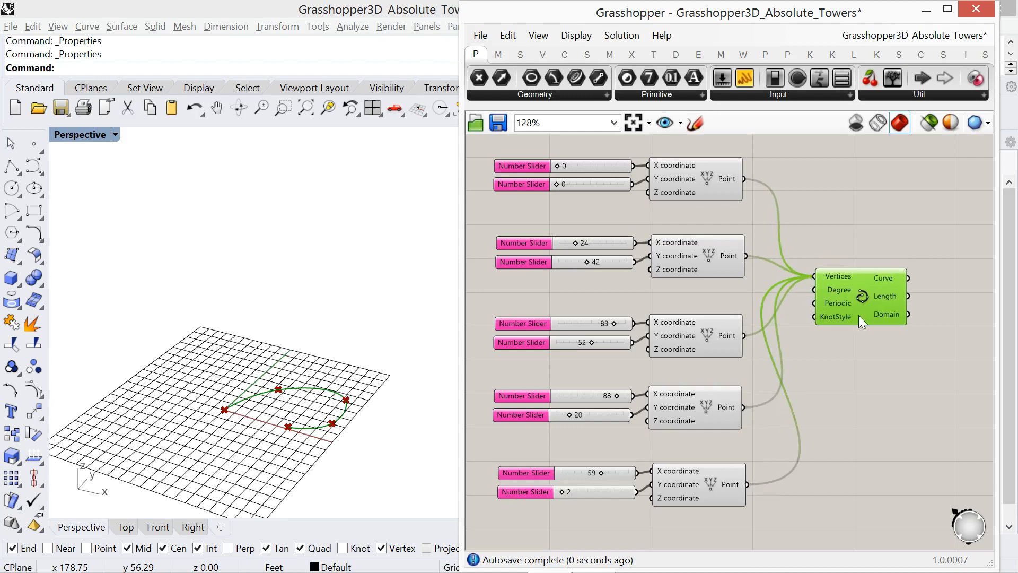
pyautogui.moveTo(861, 310); pyautogui.dragTo(903, 368)
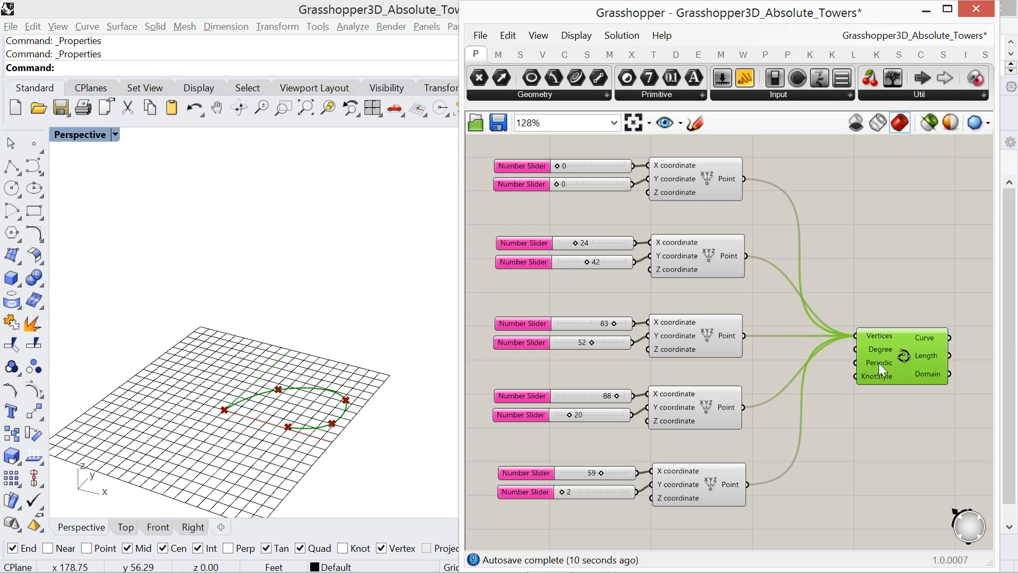
# Close the interpolated curve by adding a Boolean Toggle set to True and connecting it to the Interpolate component's Periodic input
pyautogui.moveTo(879, 363)
pyautogui.doubleClick(852, 441)
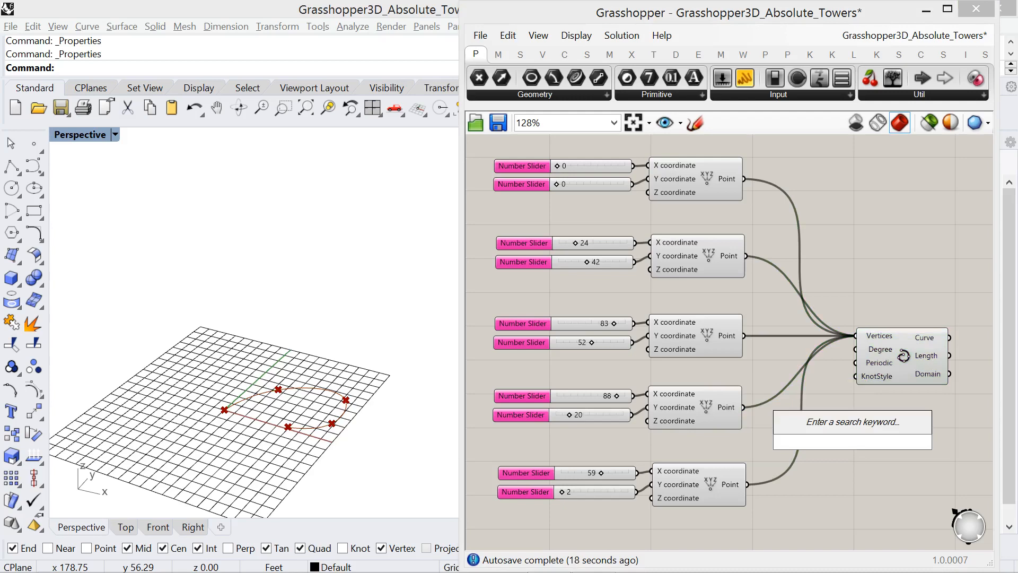
pyautogui.write('boo')
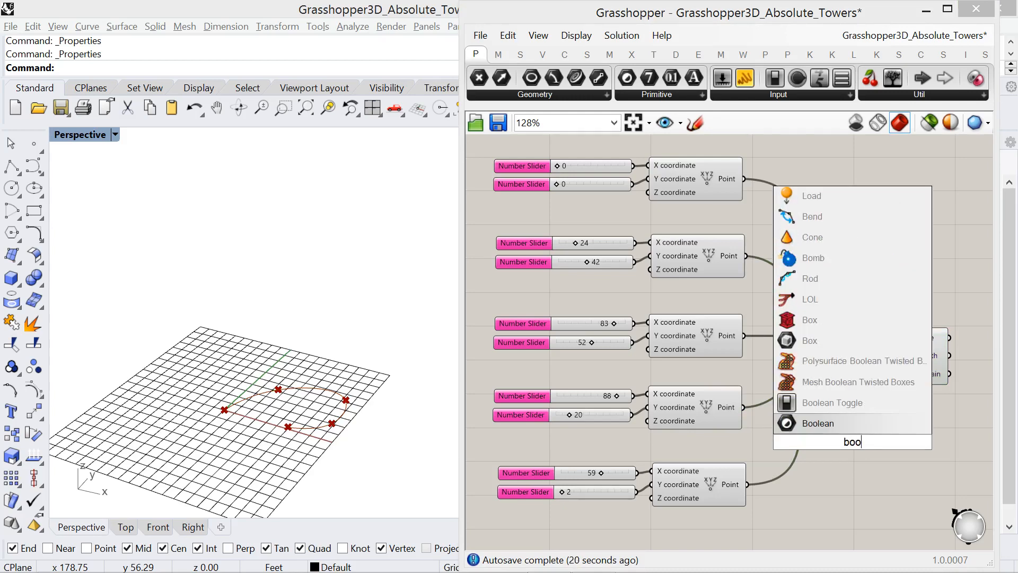
pyautogui.click(852, 403)
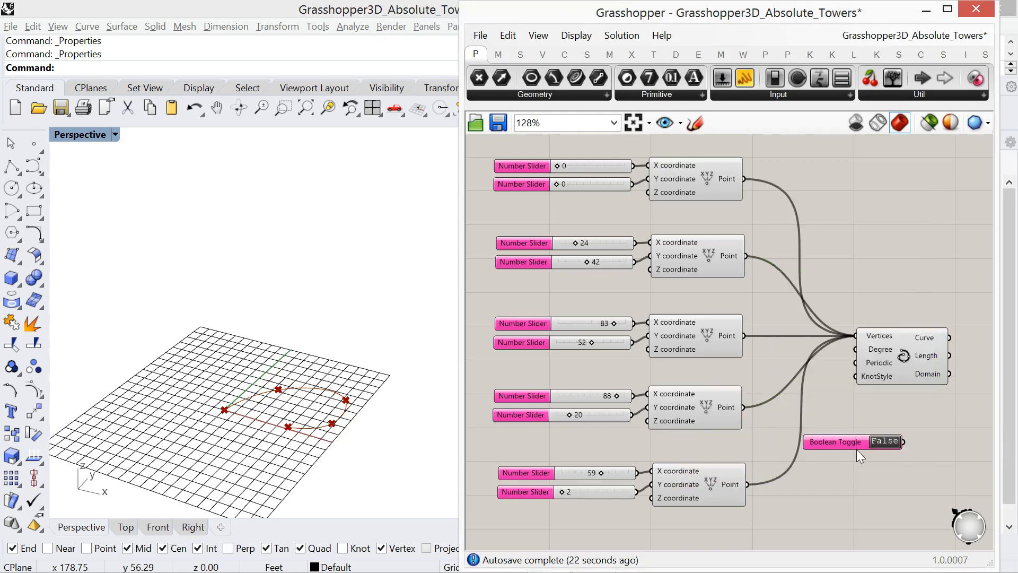
pyautogui.moveTo(857, 450); pyautogui.dragTo(851, 366)
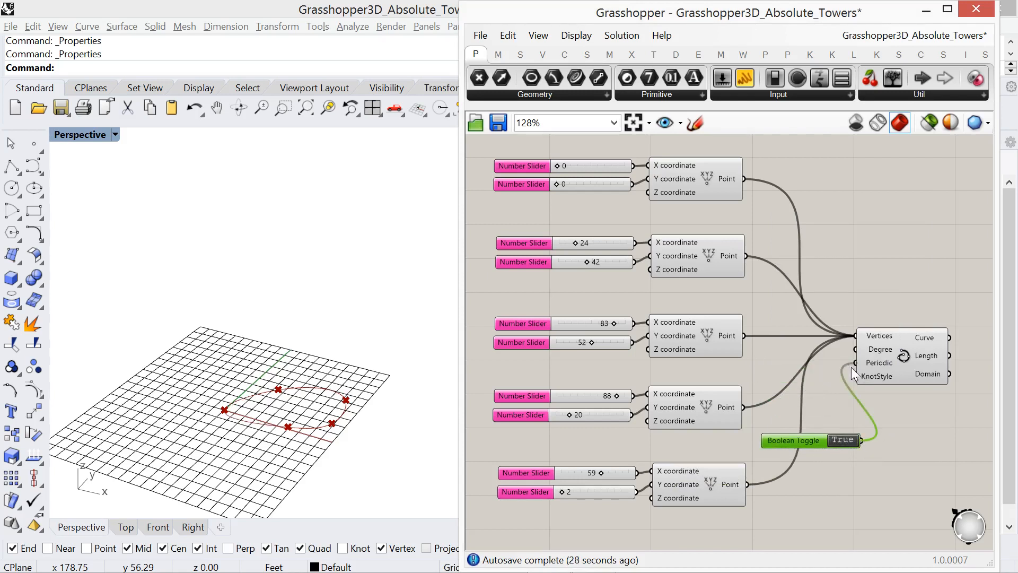
pyautogui.moveTo(371, 443); pyautogui.dragTo(281, 419, button='right')
pyautogui.scroll(5, 346, 453)
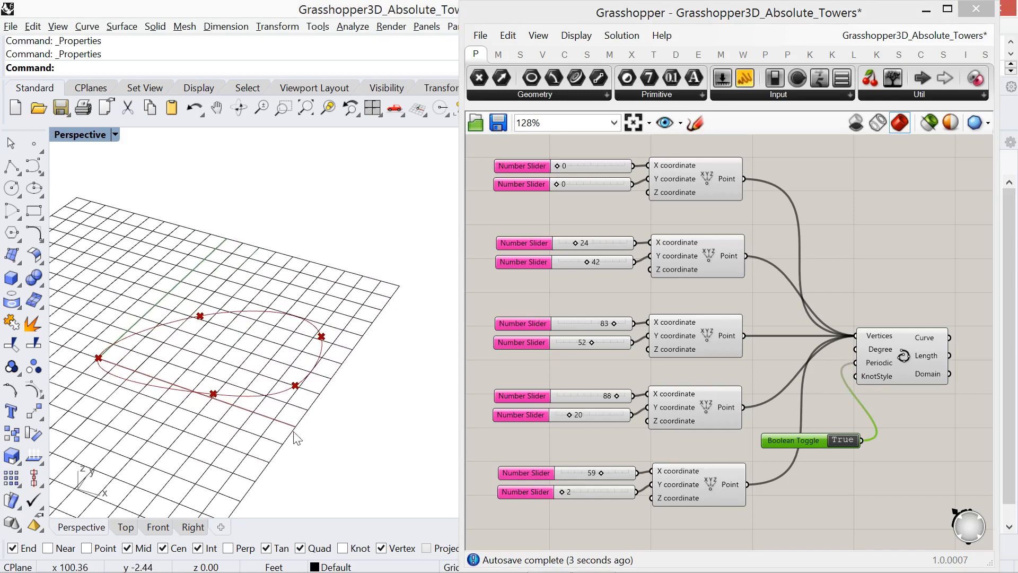
pyautogui.scroll(2, 252, 353)
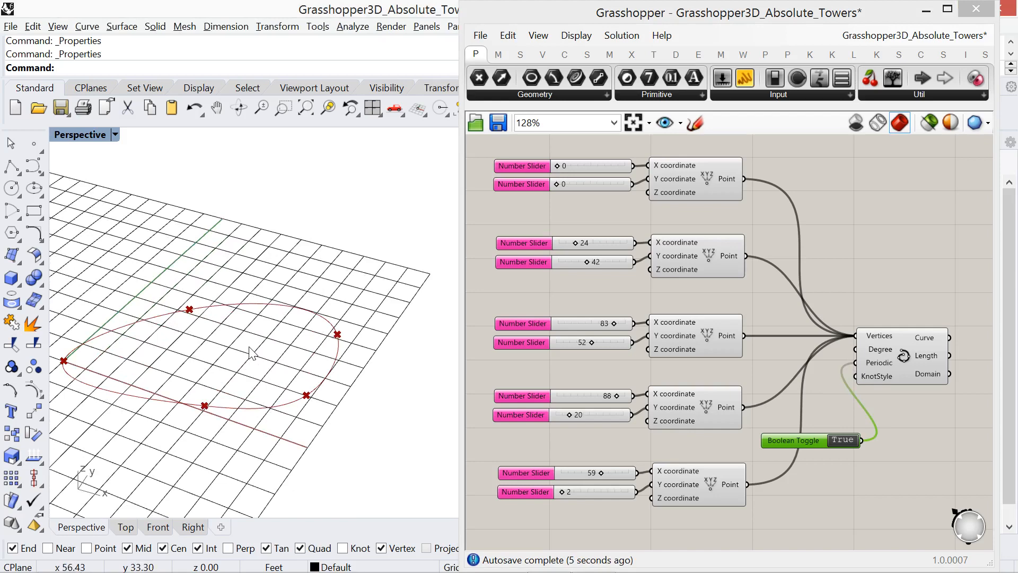
pyautogui.keyDown('shift'); pyautogui.moveTo(252, 353); pyautogui.dragTo(296, 346, button='right'); pyautogui.keyUp('shift')
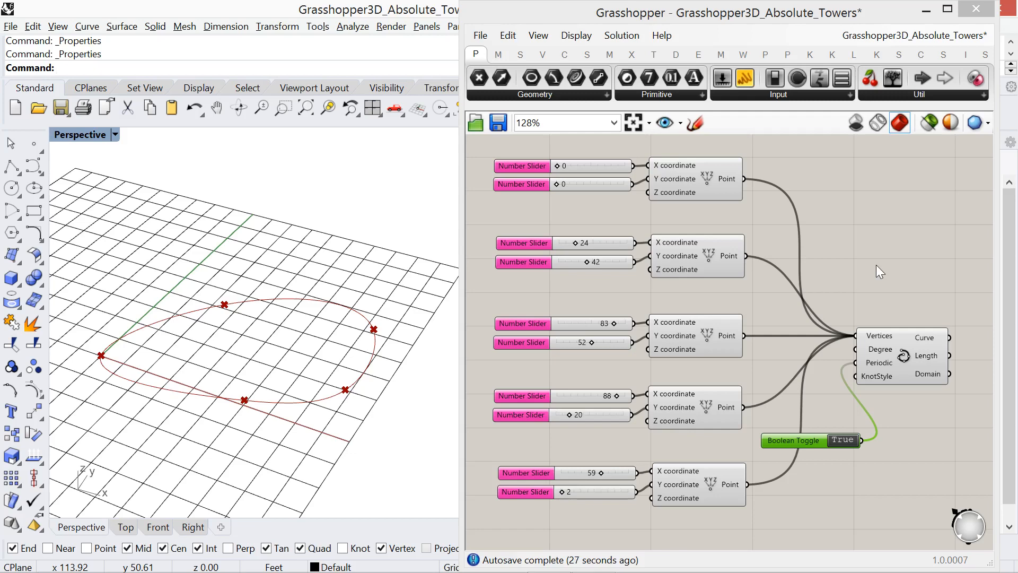
# Widen the node canvas window towards the 3D viewport while keeping the whole curve visible in the perspective view
pyautogui.moveTo(870, 267); pyautogui.dragTo(852, 271, button='right')
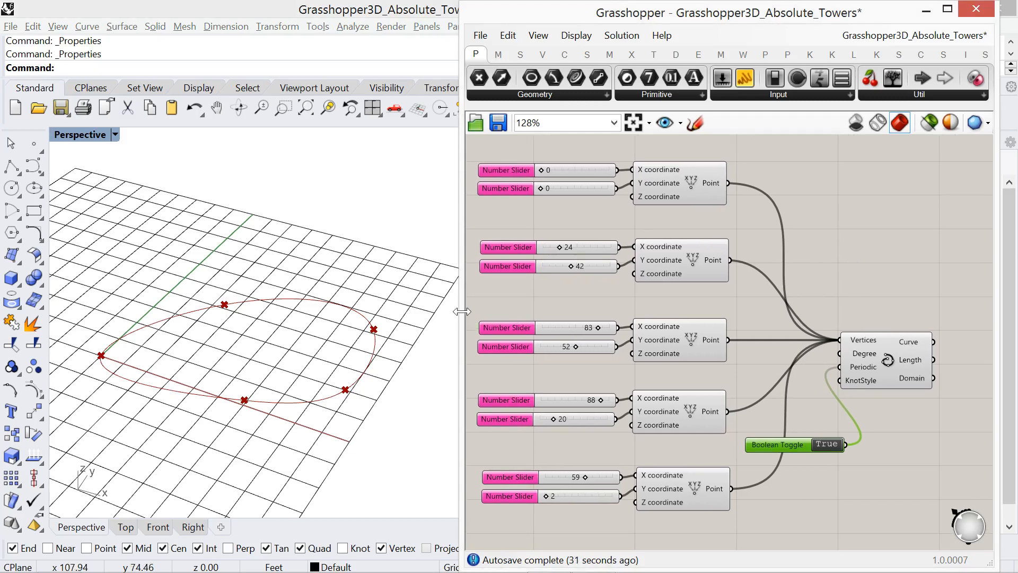
pyautogui.moveTo(459, 312); pyautogui.dragTo(399, 311)
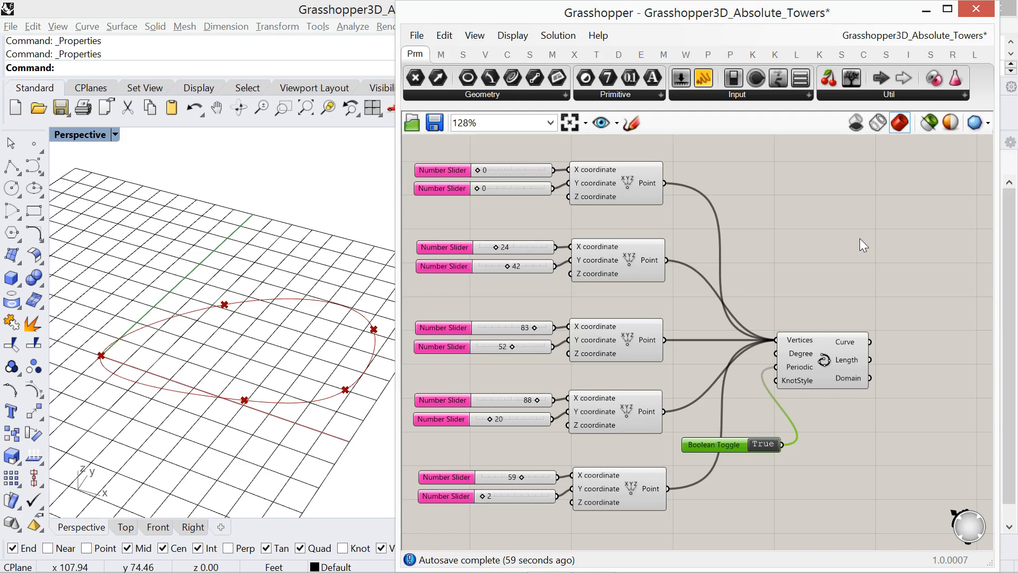
pyautogui.moveTo(859, 241); pyautogui.dragTo(843, 239, button='right')
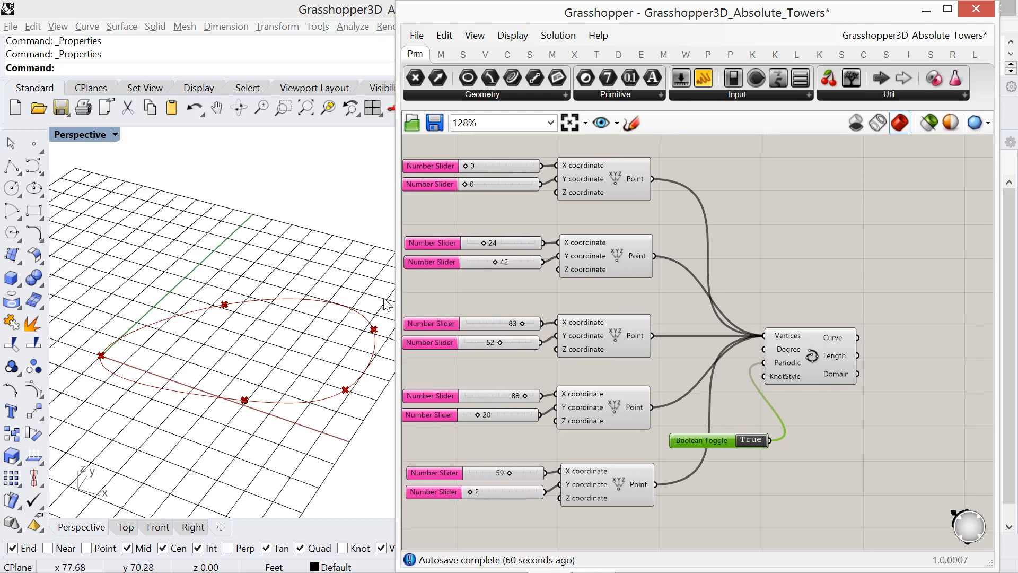
pyautogui.moveTo(399, 292); pyautogui.dragTo(360, 293)
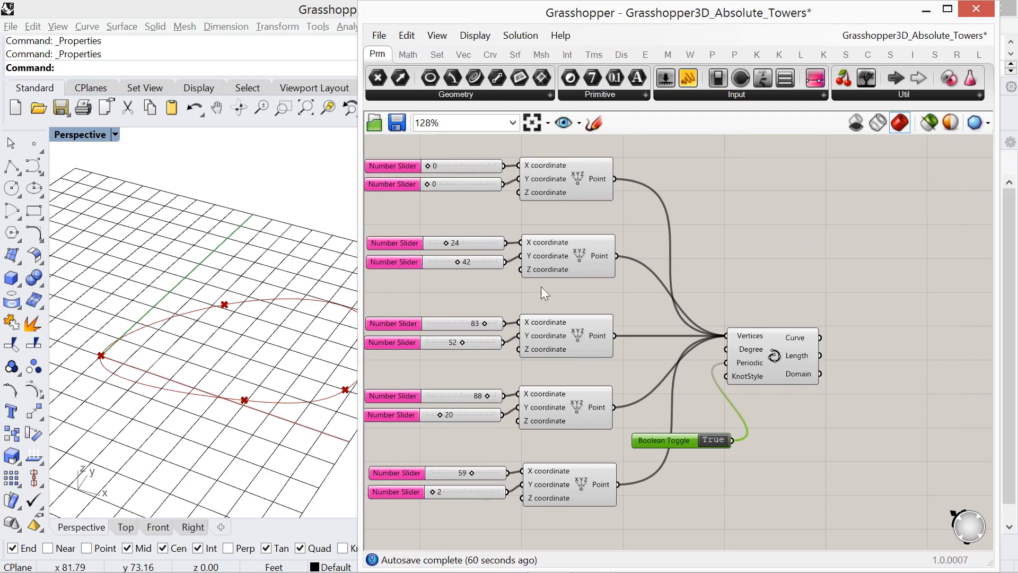
pyautogui.moveTo(704, 265); pyautogui.dragTo(764, 249, button='right')
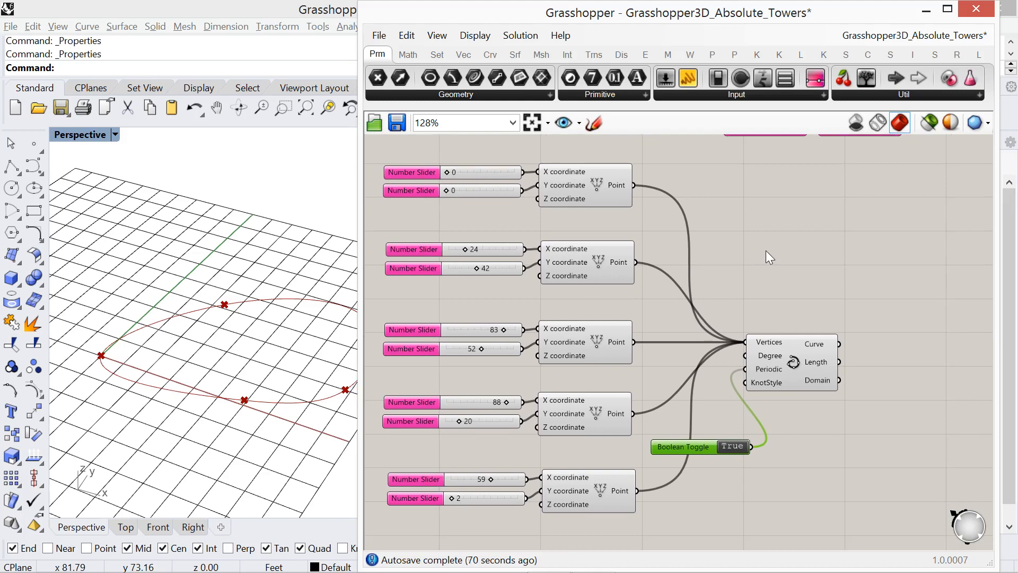
pyautogui.moveTo(173, 427); pyautogui.dragTo(178, 402, button='right')
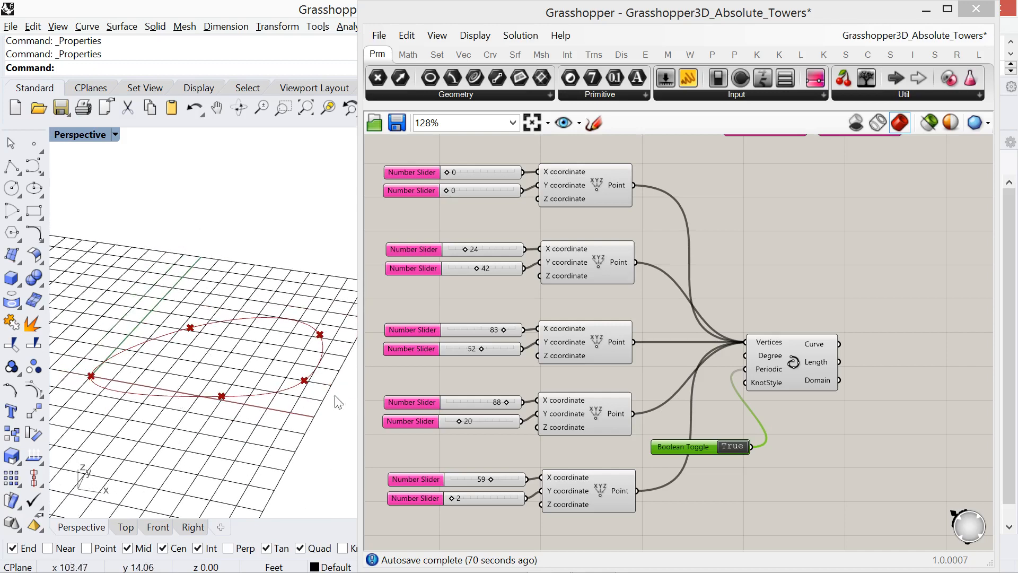
# Add a Linear Array component beside the Interpolate component and connect the interpolated Curve to its Geometry input
pyautogui.moveTo(886, 413); pyautogui.dragTo(848, 393, button='right')
pyautogui.doubleClick(890, 364)
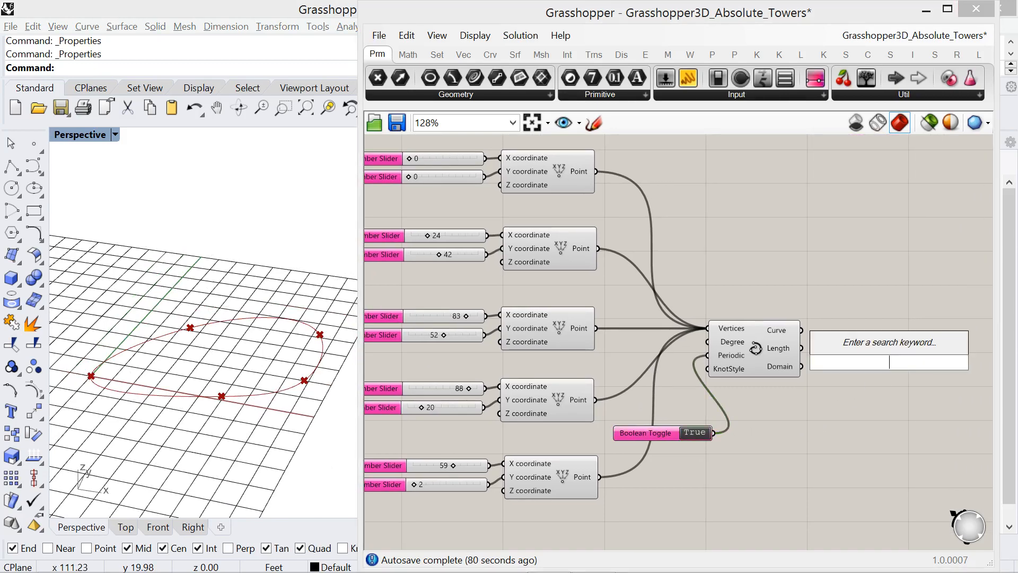
pyautogui.write('arr')
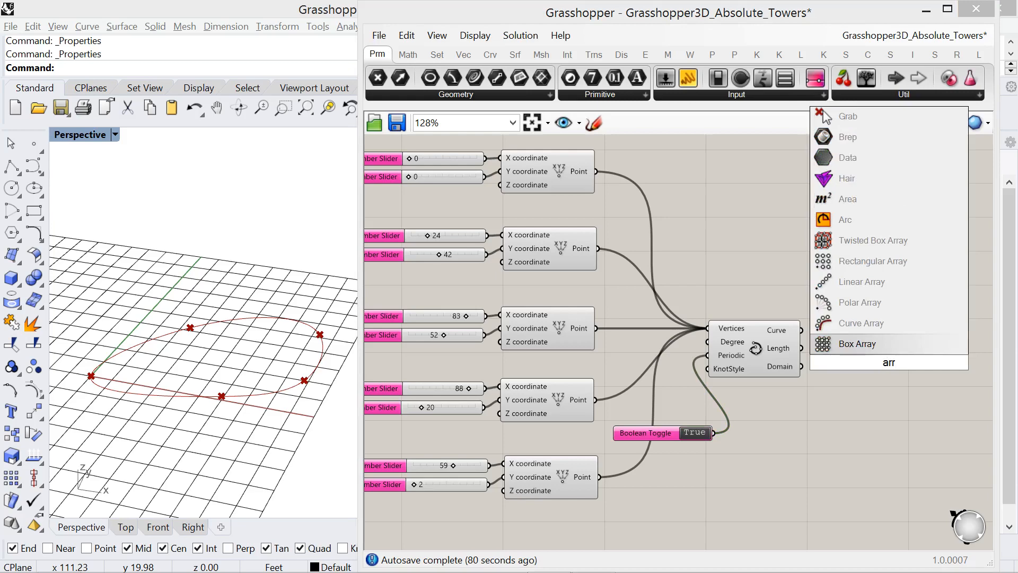
pyautogui.click(877, 286)
pyautogui.moveTo(884, 374); pyautogui.dragTo(915, 357)
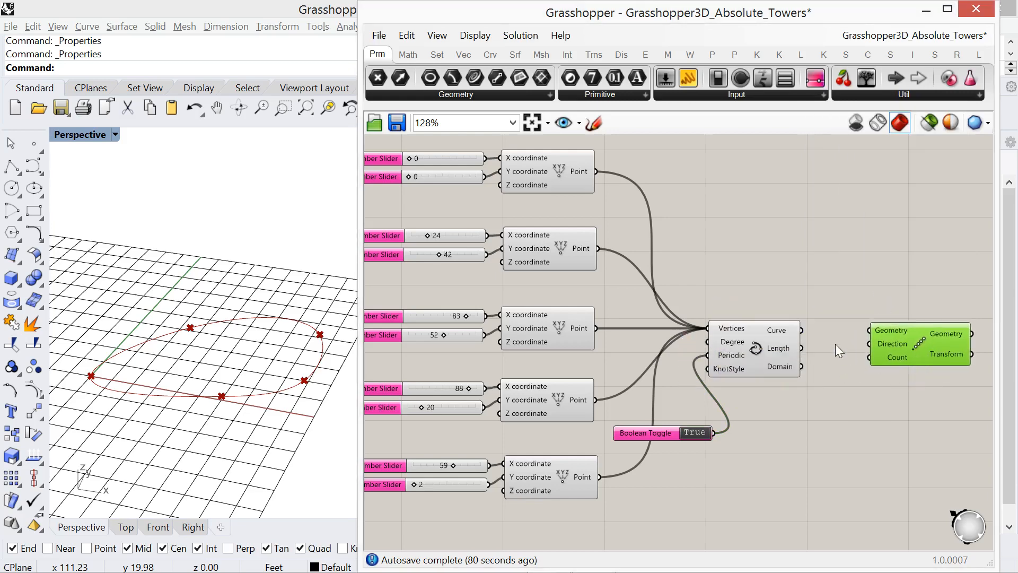
pyautogui.moveTo(802, 330); pyautogui.dragTo(869, 330)
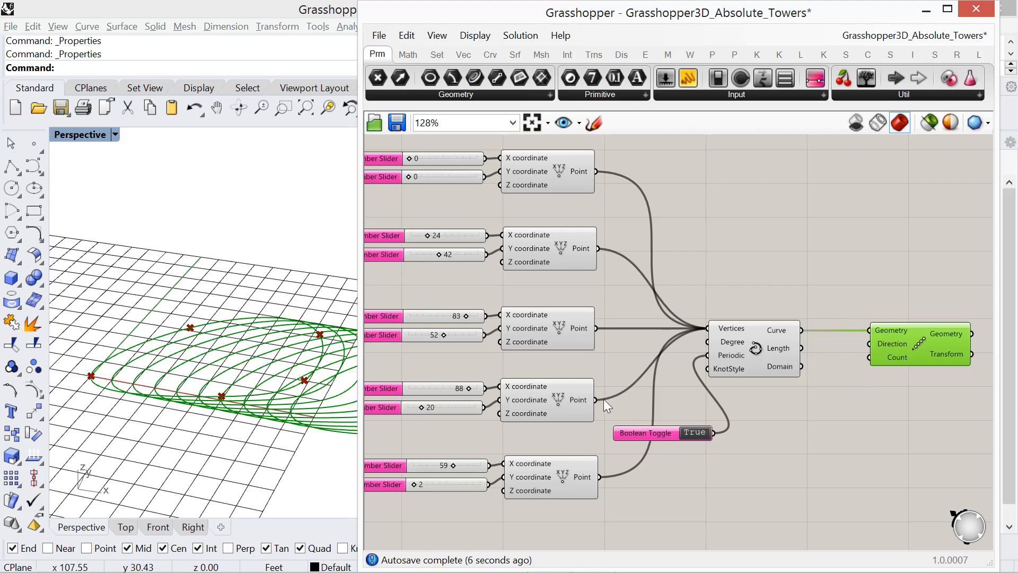
# Add a Unit Z vector below the Linear Array component, connect it to the Direction input and space the components apart
pyautogui.moveTo(829, 393); pyautogui.dragTo(756, 389, button='right')
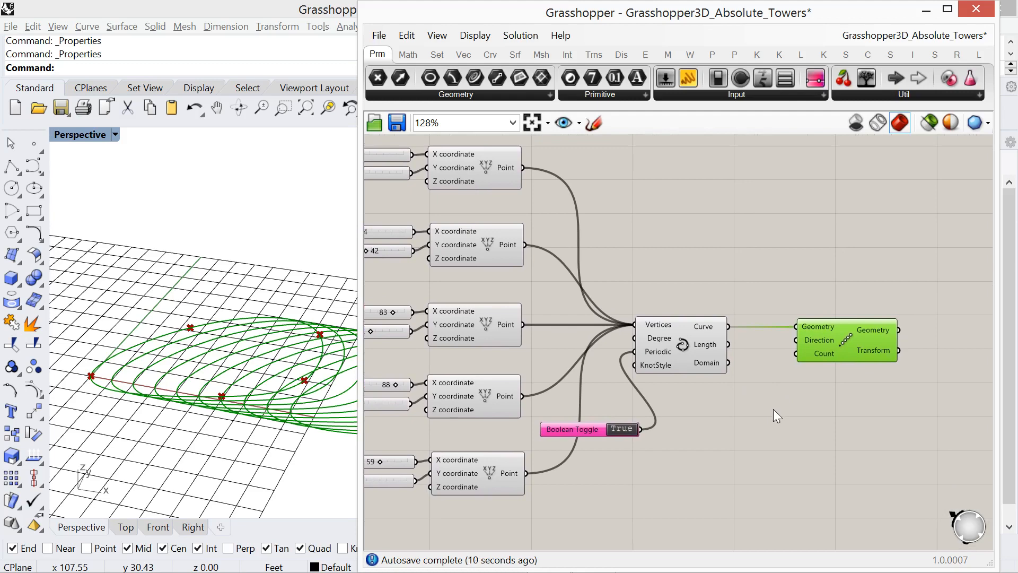
pyautogui.doubleClick(768, 409)
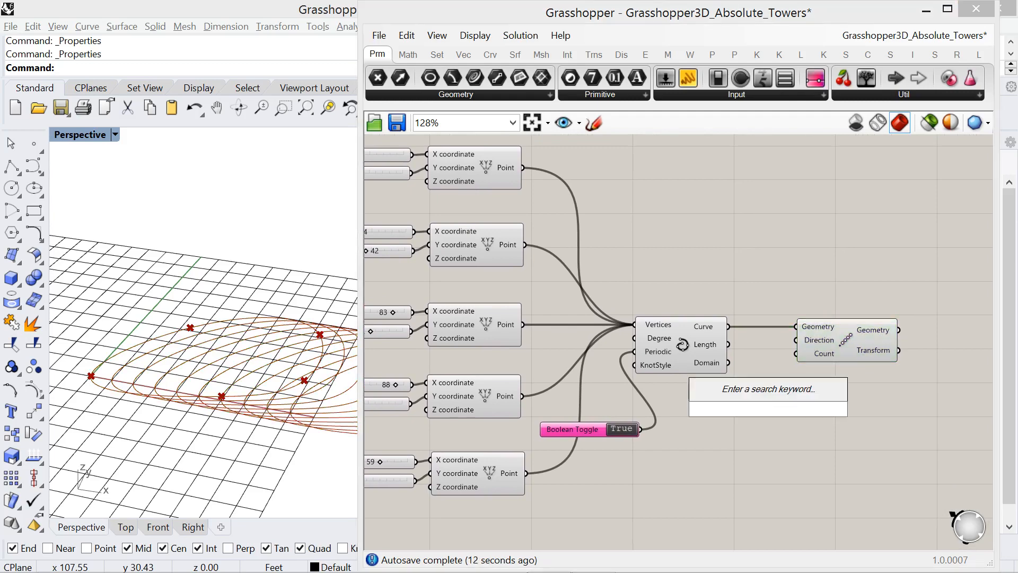
pyautogui.write('z')
pyautogui.press('Return')
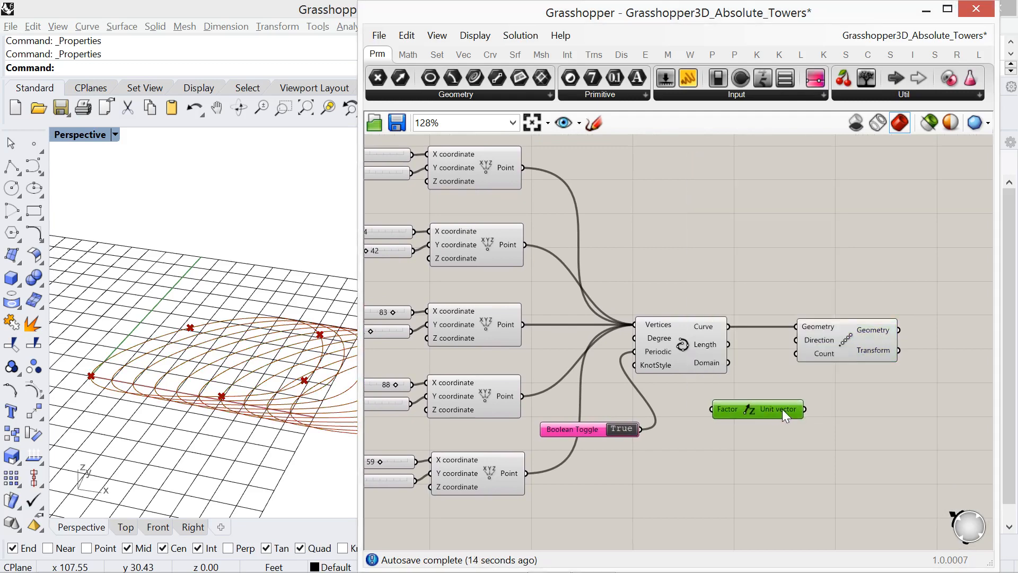
pyautogui.moveTo(805, 409); pyautogui.dragTo(904, 338)
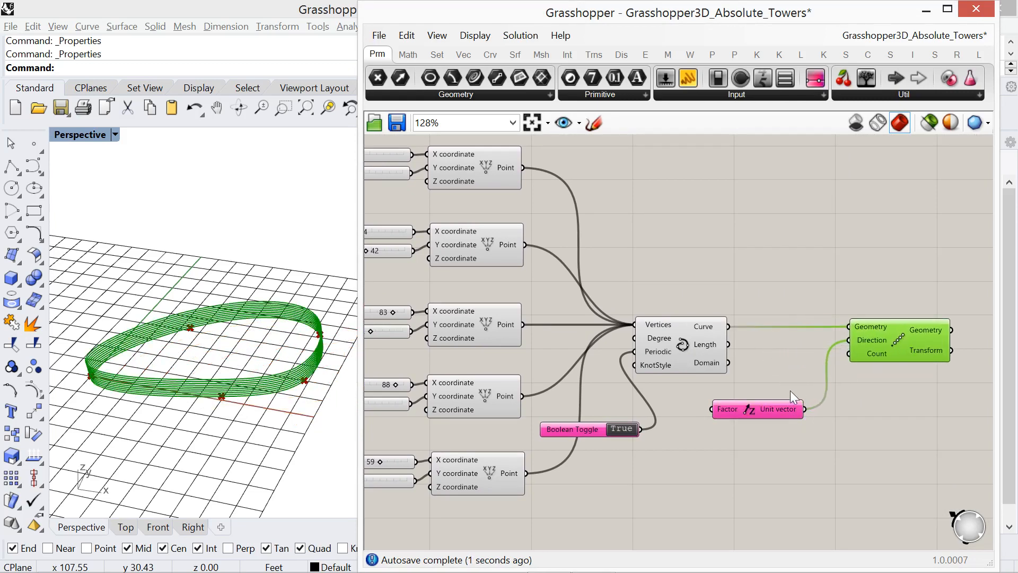
pyautogui.moveTo(784, 409); pyautogui.dragTo(816, 407)
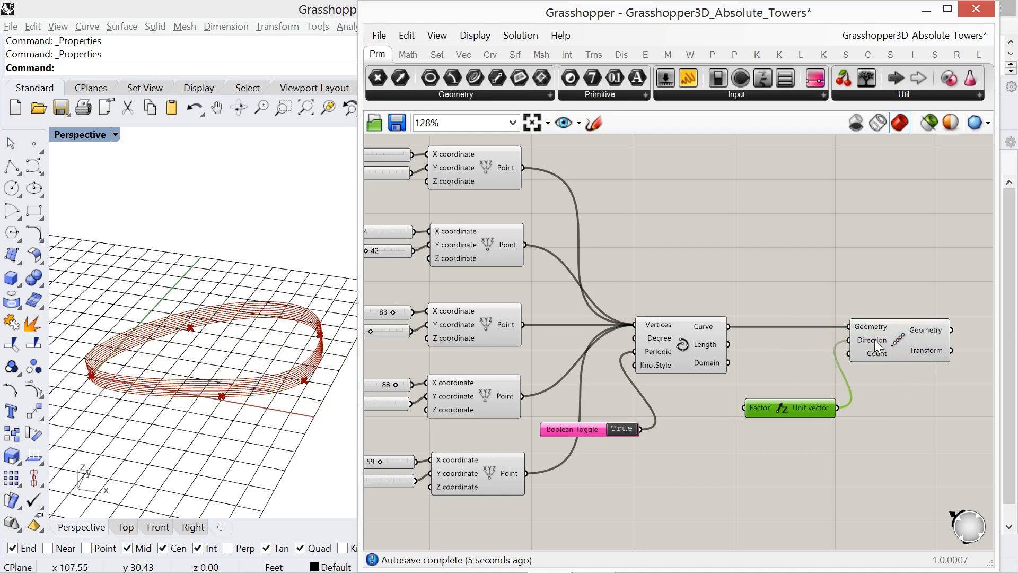
pyautogui.moveTo(874, 340)
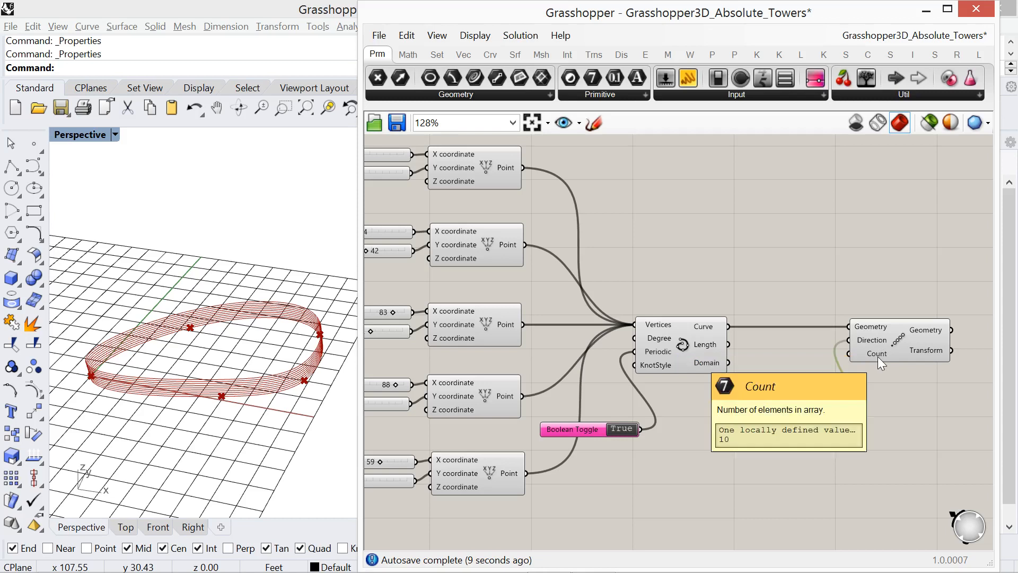
pyautogui.moveTo(803, 410); pyautogui.dragTo(812, 412)
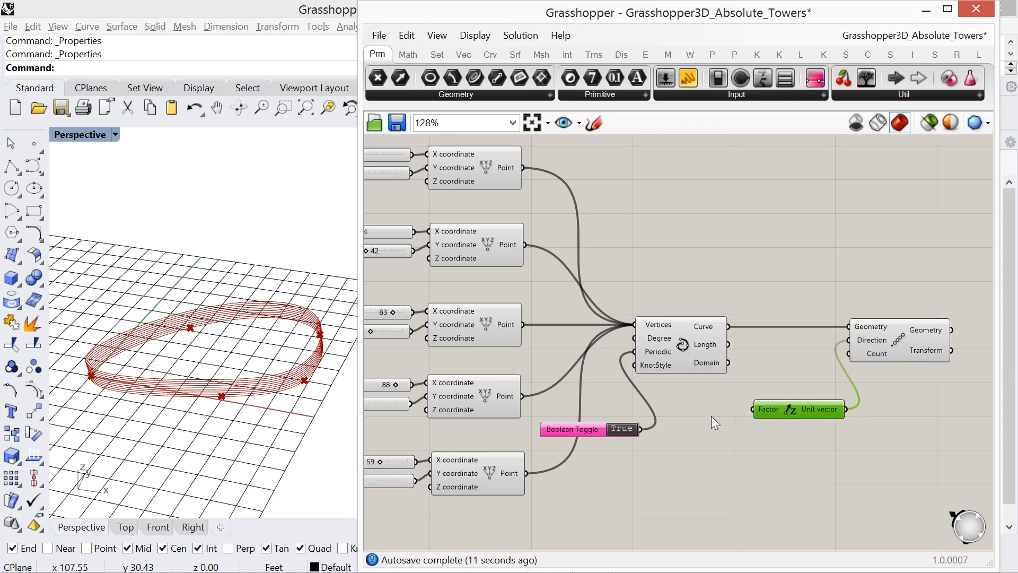
# Add a Number Slider with a value of 10 beside the Unit Z component and connect it to the Factor input
pyautogui.doubleClick(703, 415)
pyautogui.write('Number Slider')
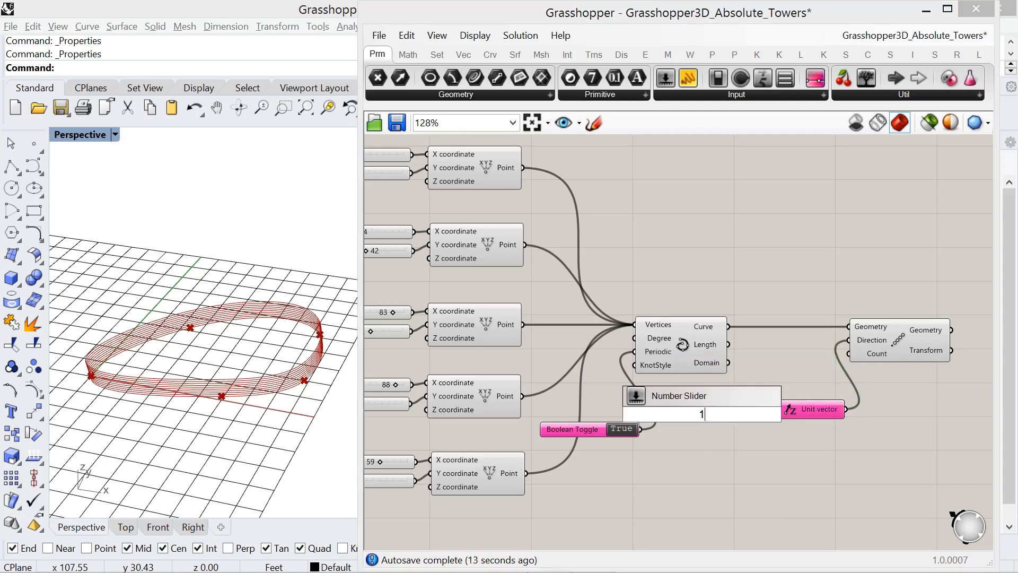
pyautogui.press('Return')
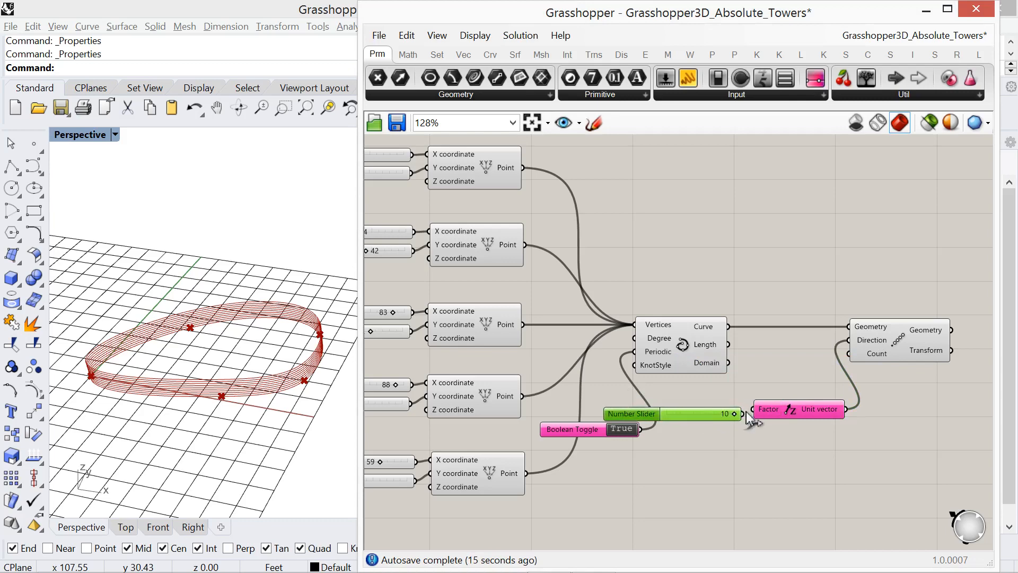
pyautogui.moveTo(756, 411); pyautogui.dragTo(782, 412)
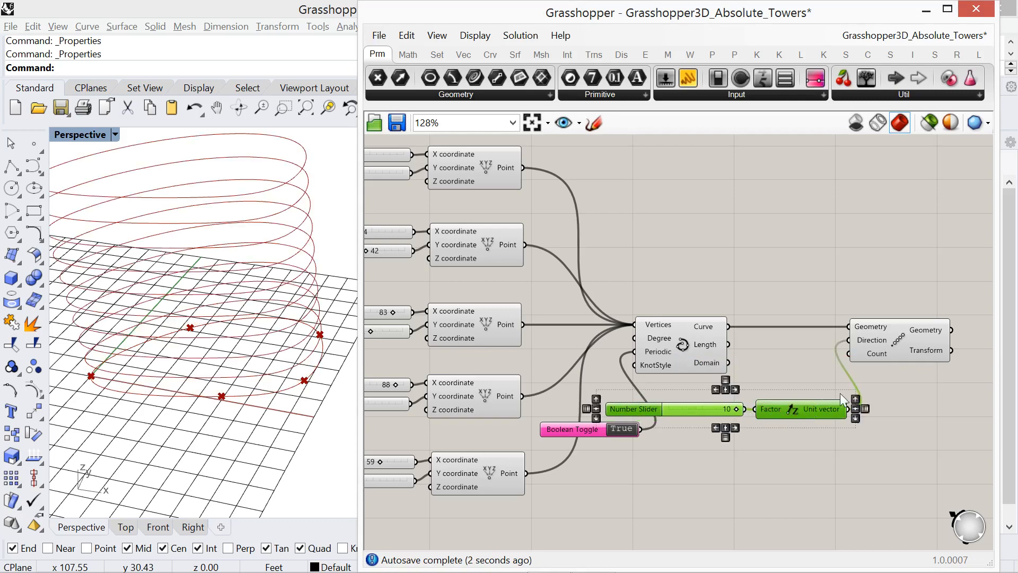
# Move the slider, Unit Z and Linear Array components together farther away from the Interpolate component
pyautogui.keyDown('shift'); pyautogui.click(890, 353); pyautogui.keyUp('shift')
pyautogui.moveTo(874, 352); pyautogui.dragTo(953, 360)
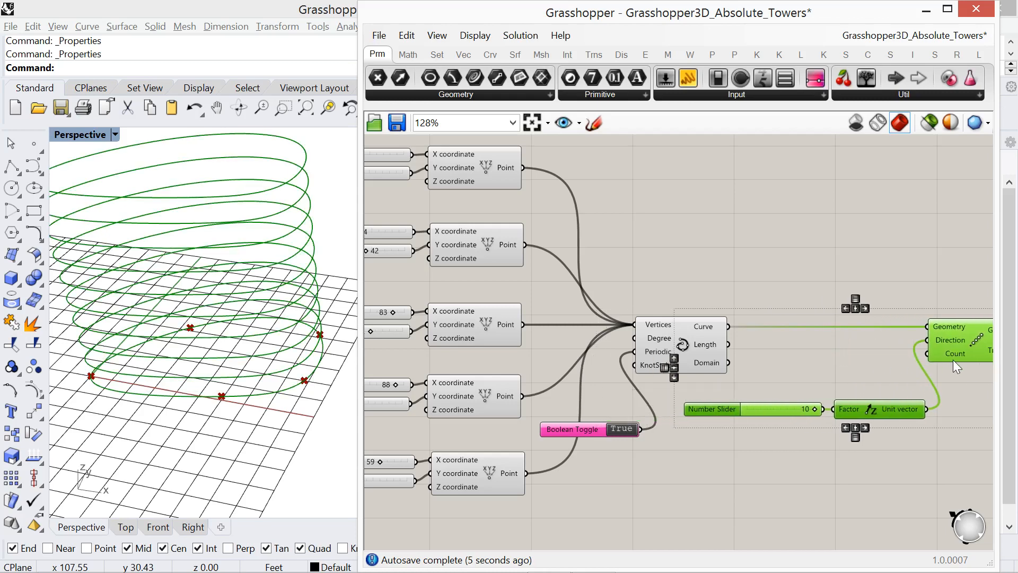
pyautogui.moveTo(835, 379); pyautogui.dragTo(718, 359, button='right')
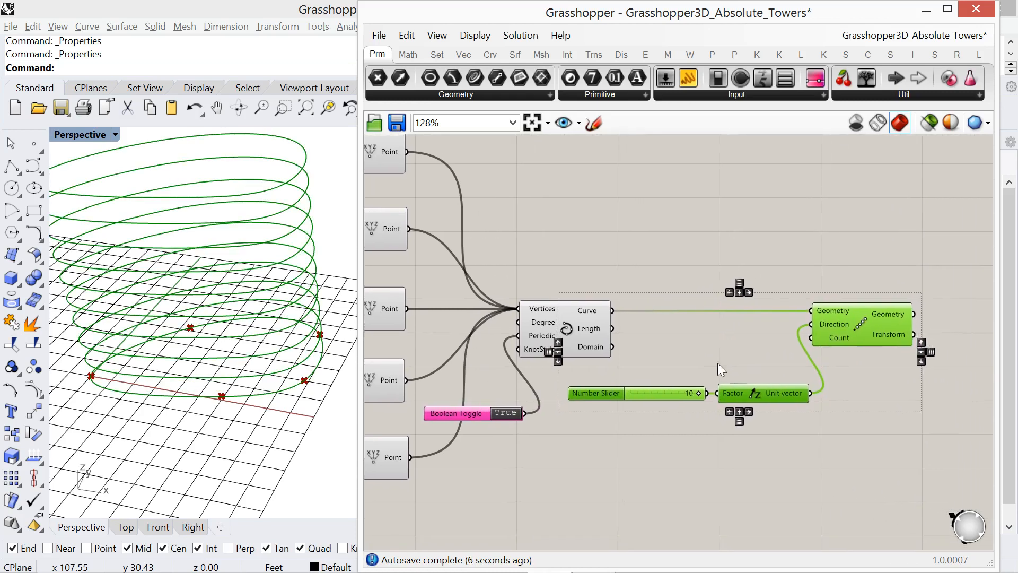
pyautogui.click(719, 363)
pyautogui.click(751, 392)
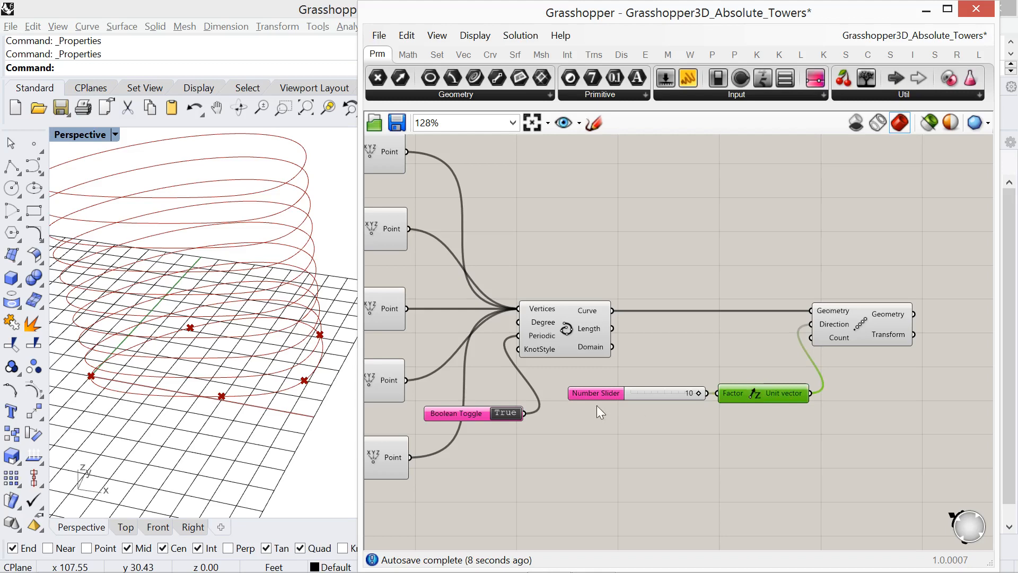
# Rename the Factor slider "Distance Between Floors" and shift Unit Z and Linear Array away to clear the lengthened slider
pyautogui.rightClick(588, 393)
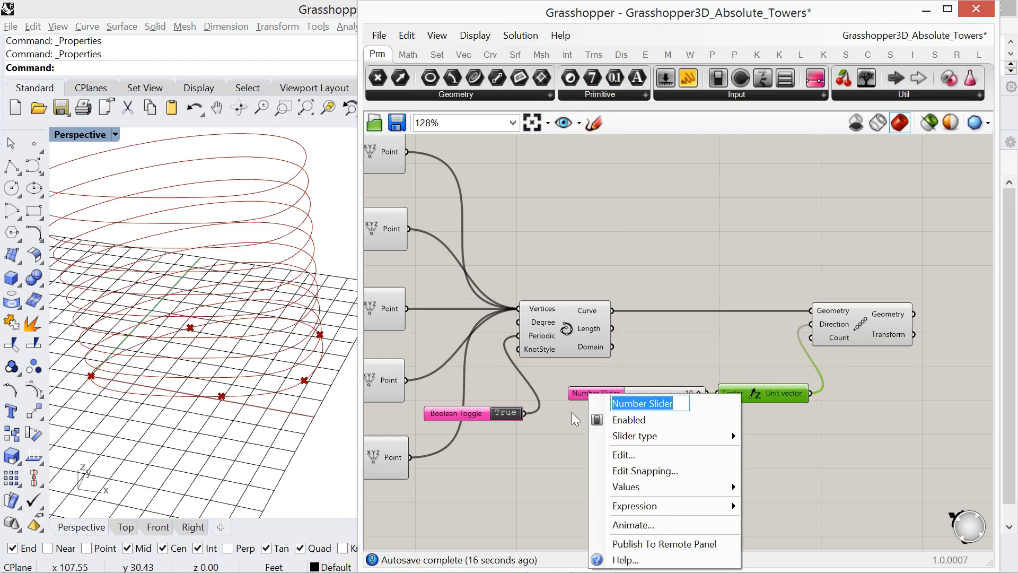
pyautogui.write('Distan')
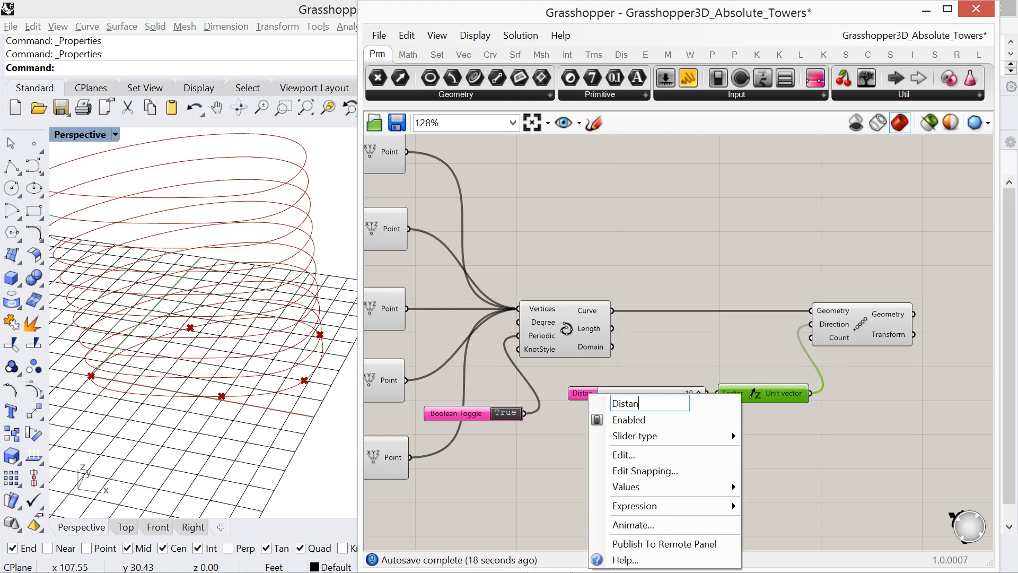
pyautogui.write('ce Between Floors')
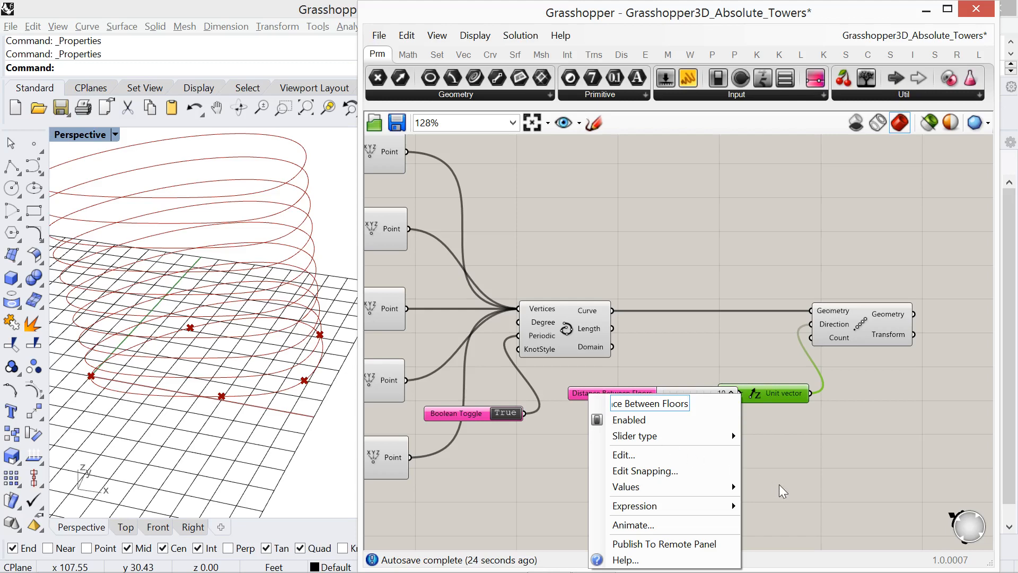
pyautogui.click(751, 422)
pyautogui.moveTo(855, 424); pyautogui.dragTo(775, 278)
pyautogui.moveTo(763, 394); pyautogui.dragTo(826, 397)
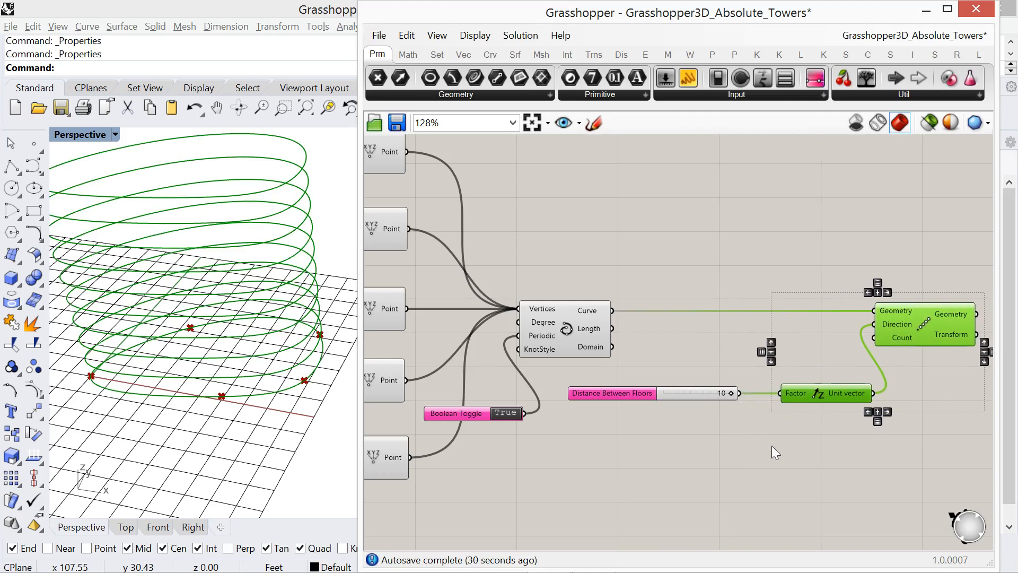
# Move the floor-distance slider, Unit Z and Linear Array clear of the Interpolate component, with extra space before Linear Array
pyautogui.moveTo(870, 504); pyautogui.dragTo(657, 254)
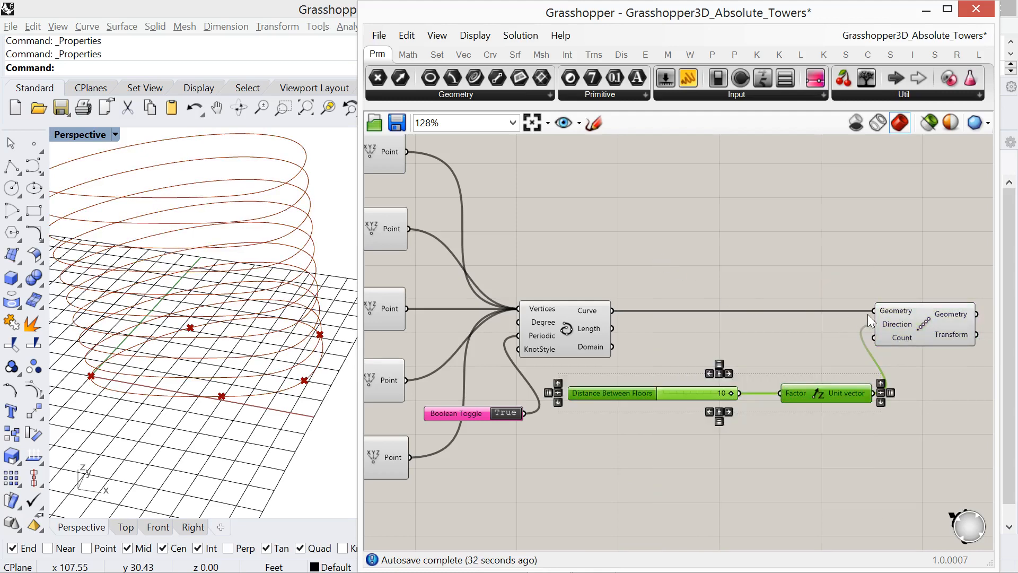
pyautogui.keyDown('shift'); pyautogui.click(912, 312); pyautogui.keyUp('shift')
pyautogui.moveTo(889, 336); pyautogui.dragTo(949, 347)
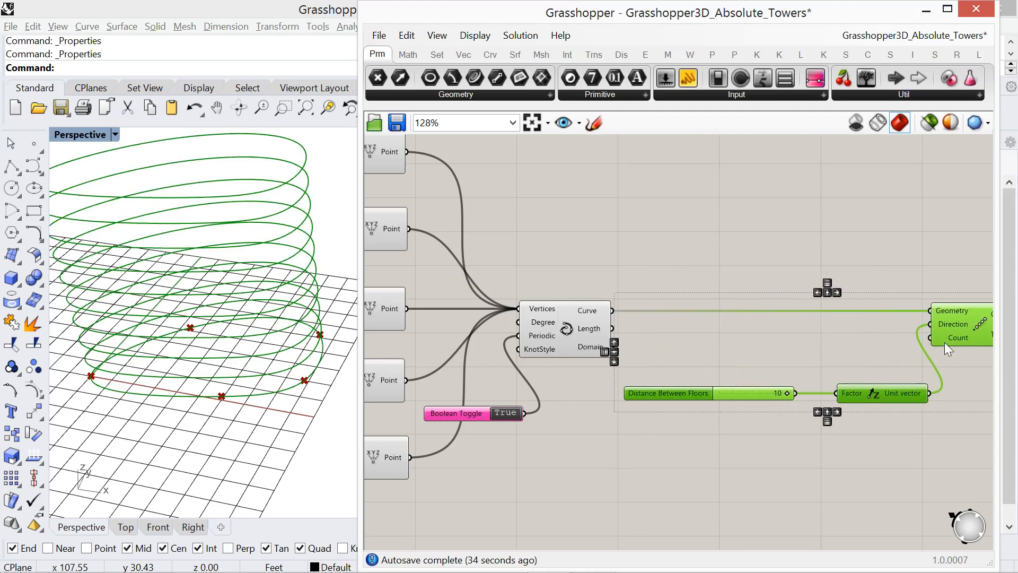
pyautogui.moveTo(775, 341); pyautogui.dragTo(613, 339, button='right')
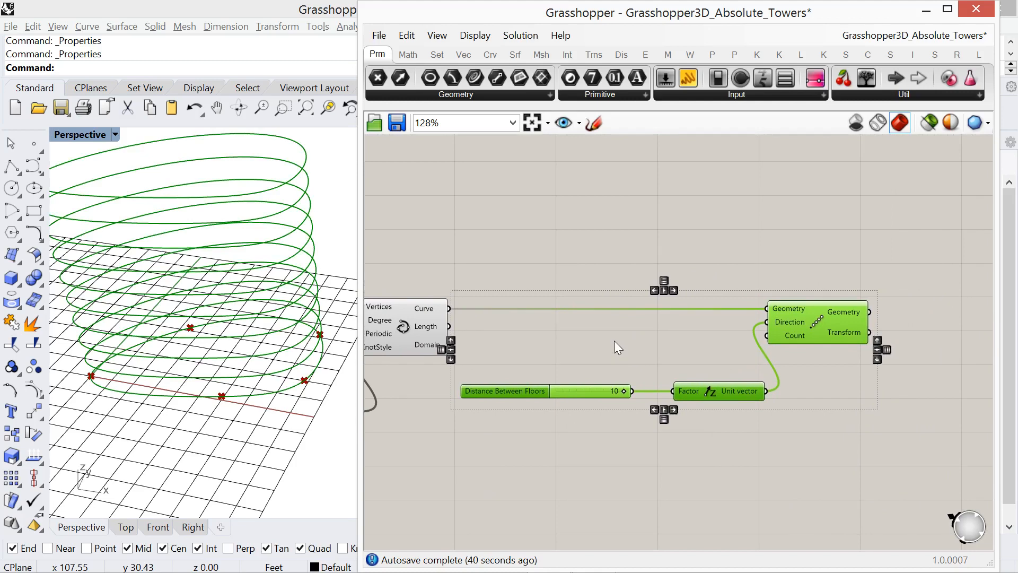
pyautogui.moveTo(250, 392); pyautogui.dragTo(241, 419, button='right')
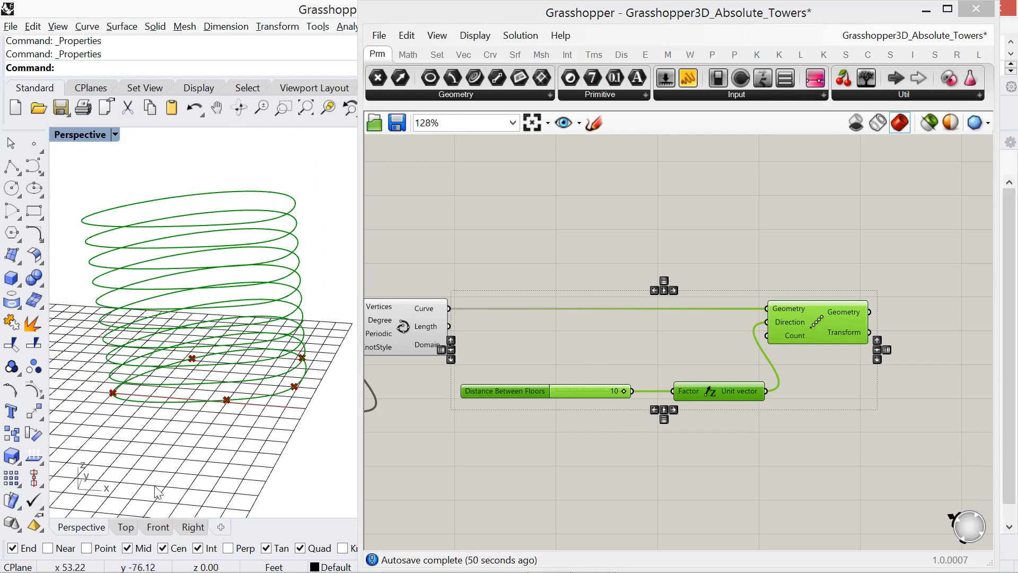
pyautogui.click(448, 471)
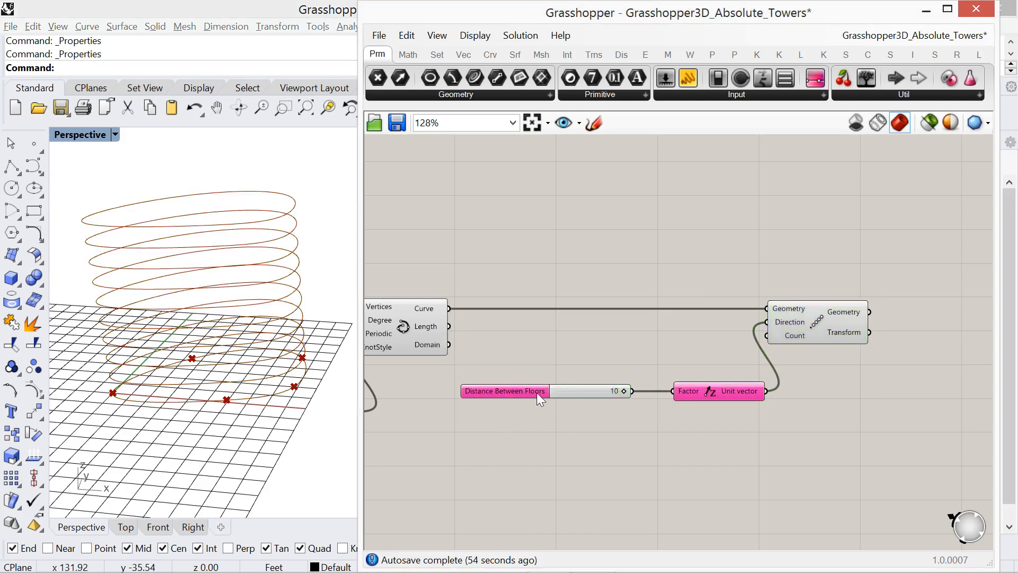
pyautogui.moveTo(625, 397)
pyautogui.mouseDown()
pyautogui.moveTo(605, 394)
pyautogui.moveTo(639, 406)
pyautogui.mouseUp()
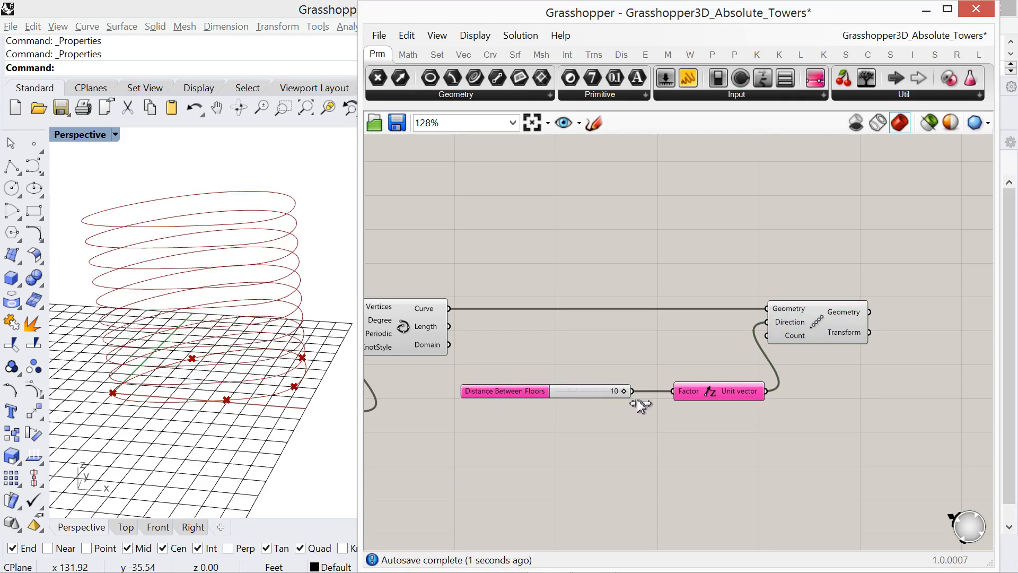
pyautogui.moveTo(840, 342); pyautogui.dragTo(889, 348)
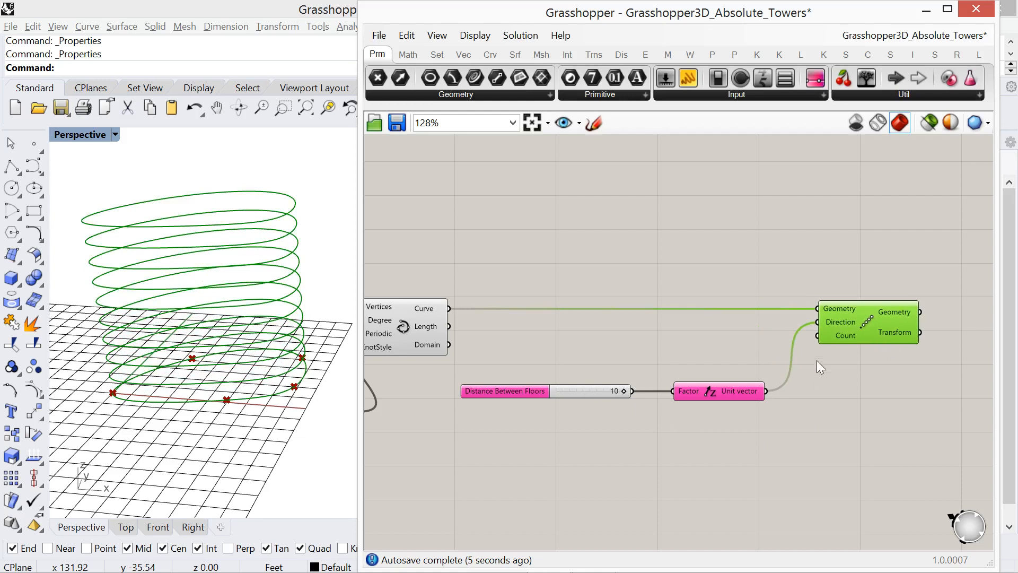
# Add a Number Slider with a value of 50 below the floor-distance slider and connect it to Linear Array's Count input
pyautogui.doubleClick(613, 458)
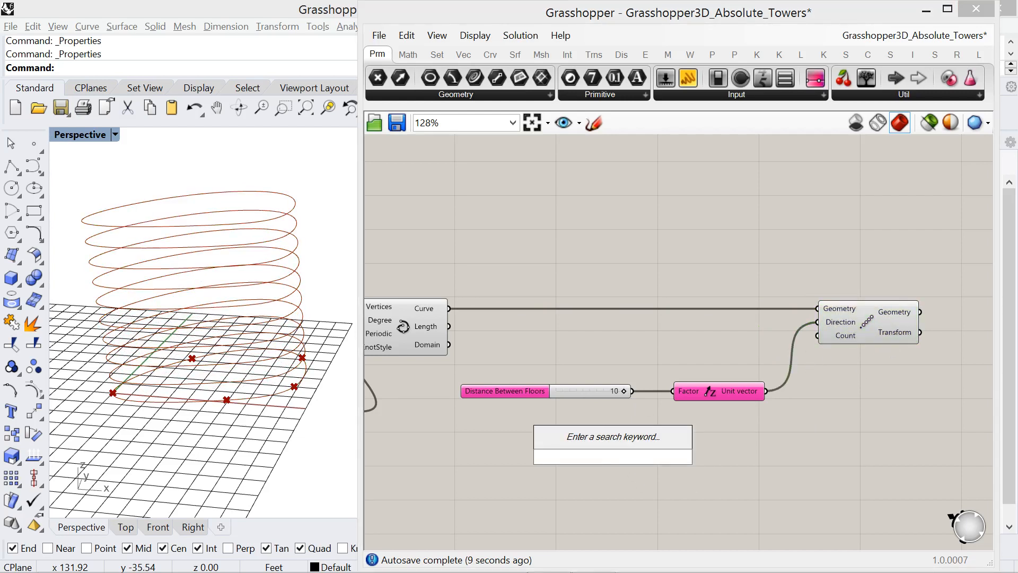
pyautogui.write('50')
pyautogui.press('Return')
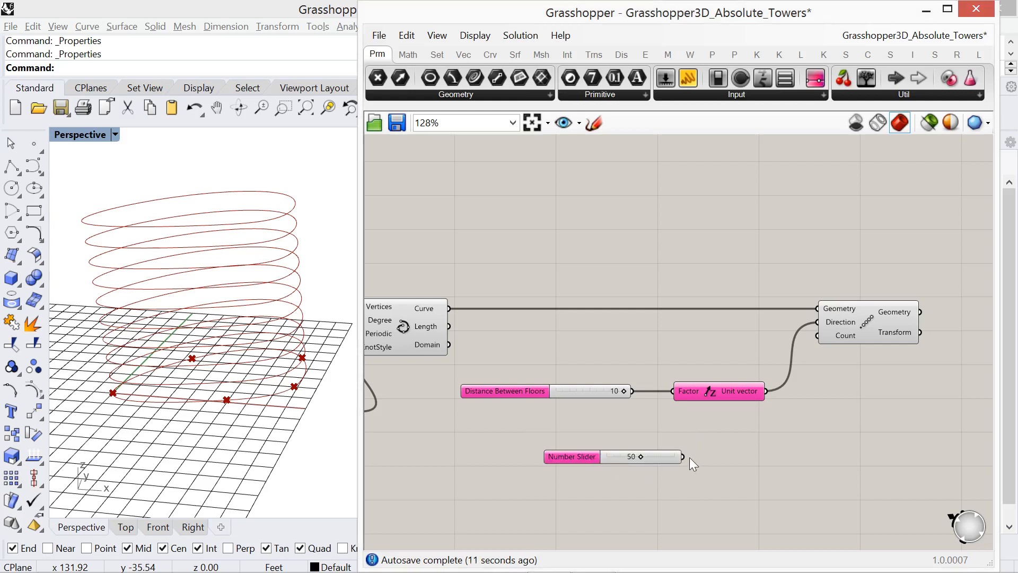
pyautogui.moveTo(684, 457); pyautogui.dragTo(826, 344)
# Raise the floor-distance slider and Unit Z level with the Direction input, and place the Count slider directly beneath them
pyautogui.moveTo(690, 412); pyautogui.dragTo(591, 367)
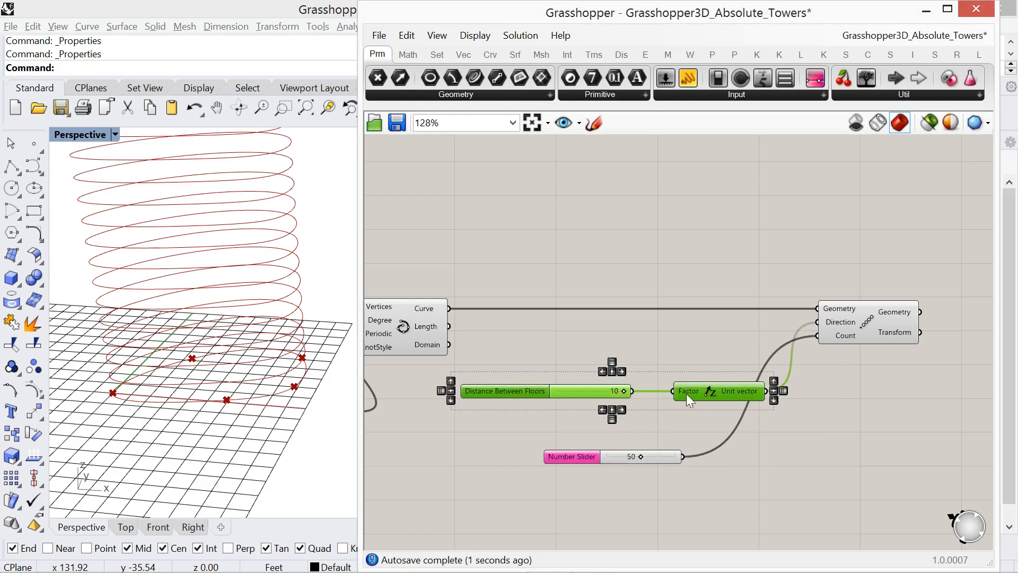
pyautogui.moveTo(687, 394); pyautogui.dragTo(685, 329)
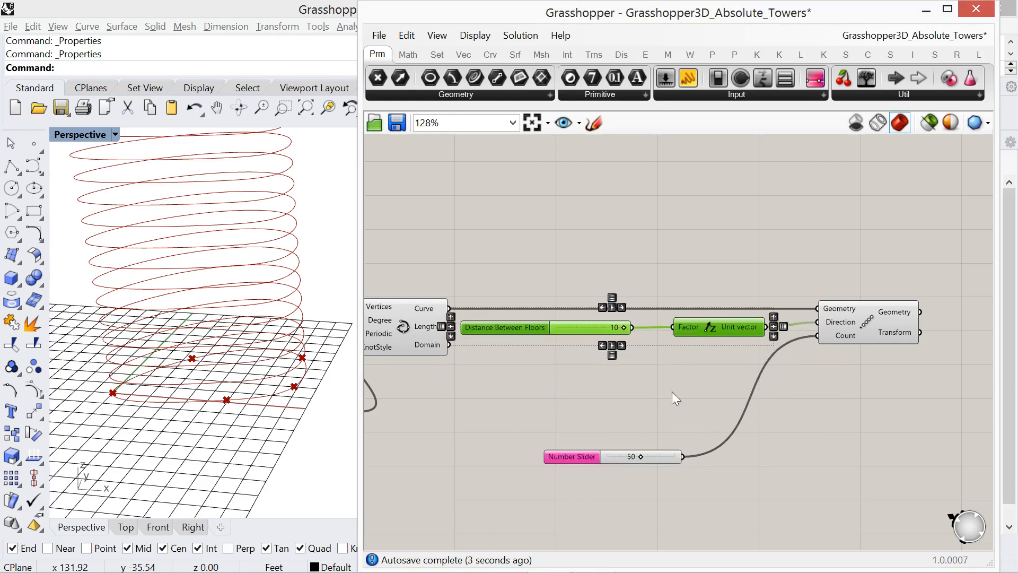
pyautogui.click(659, 418)
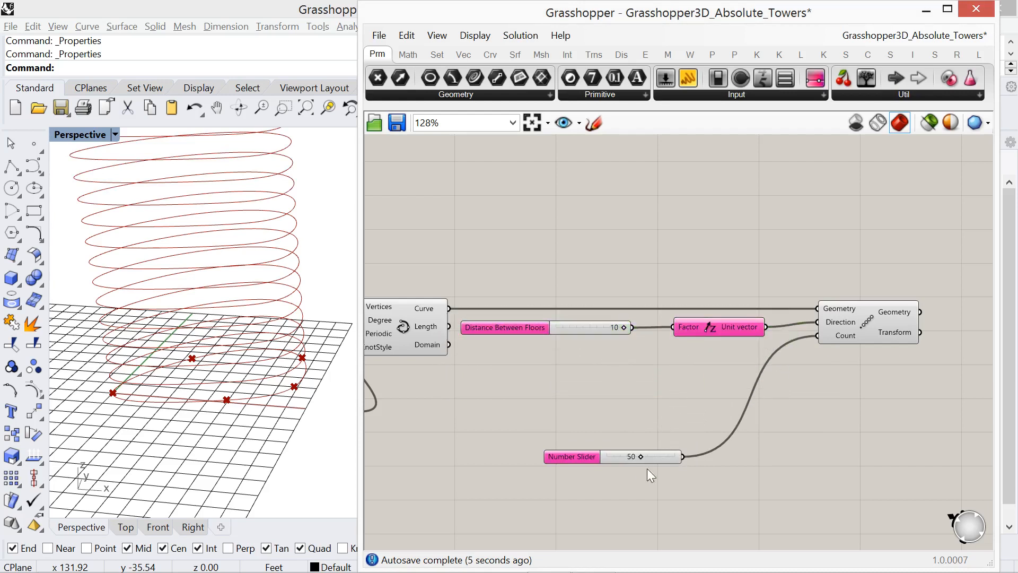
pyautogui.moveTo(656, 457); pyautogui.dragTo(642, 356)
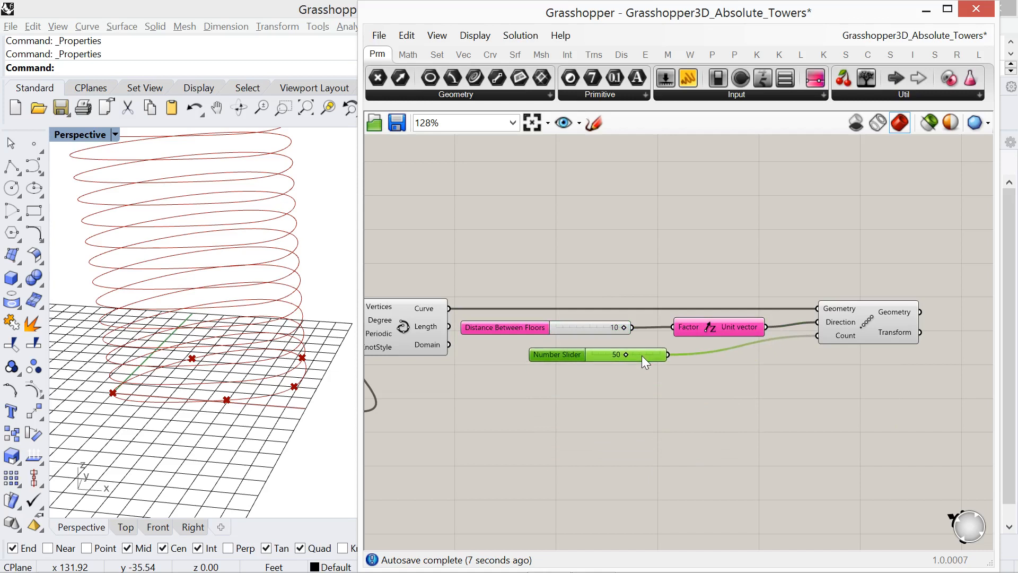
# Rename the Count slider "# of Floors" and align its left edge with the Distance Between Floors slider
pyautogui.rightClick(545, 352)
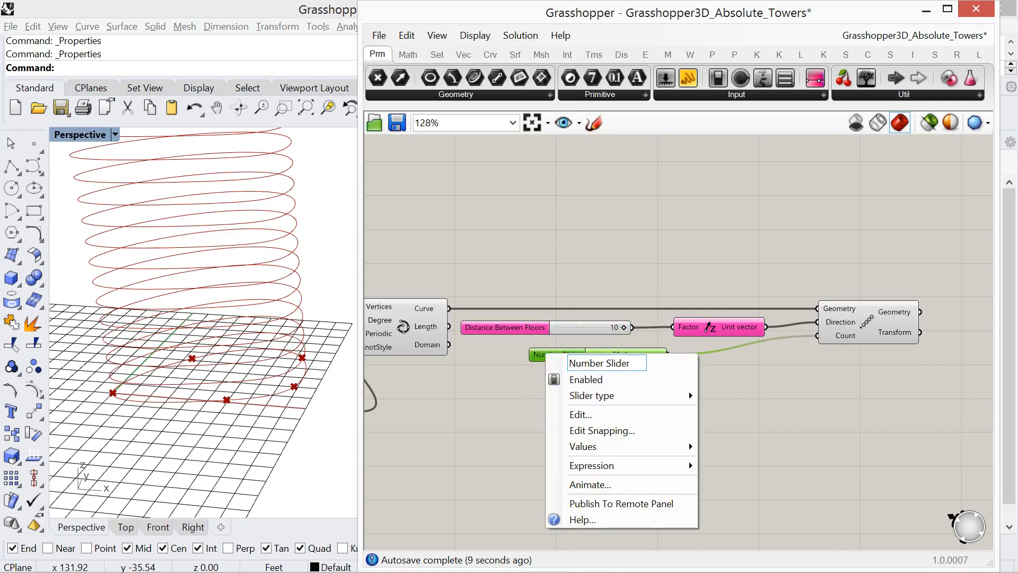
pyautogui.write('#')
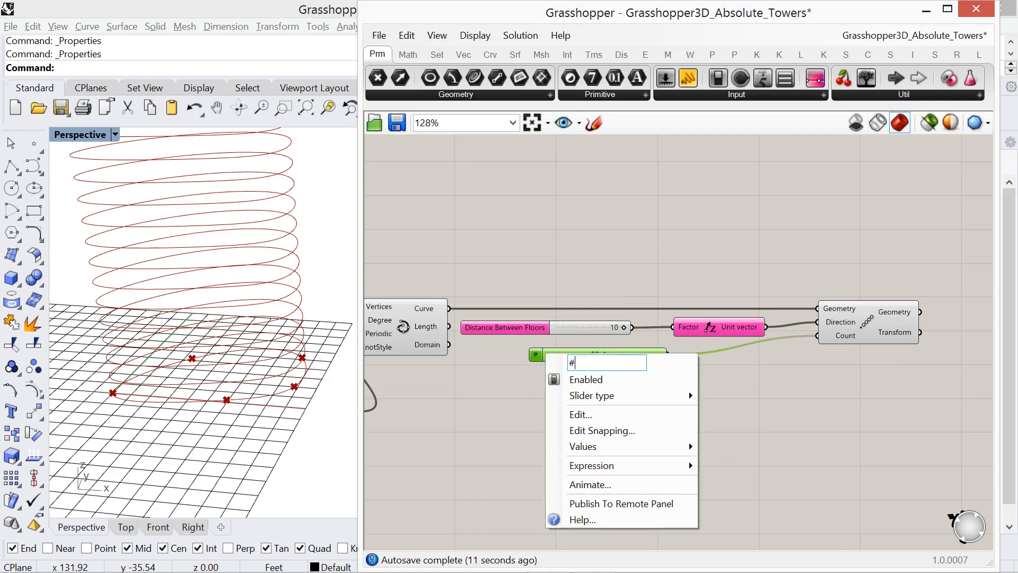
pyautogui.write(' of Floors')
pyautogui.click(801, 424)
pyautogui.moveTo(604, 374); pyautogui.dragTo(580, 305)
pyautogui.click(553, 312)
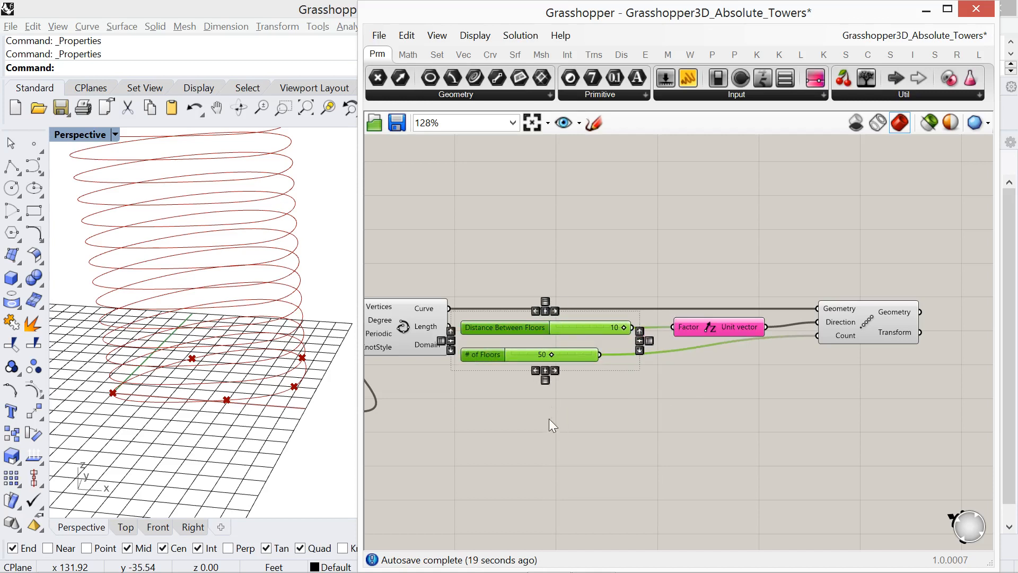
pyautogui.click(647, 466)
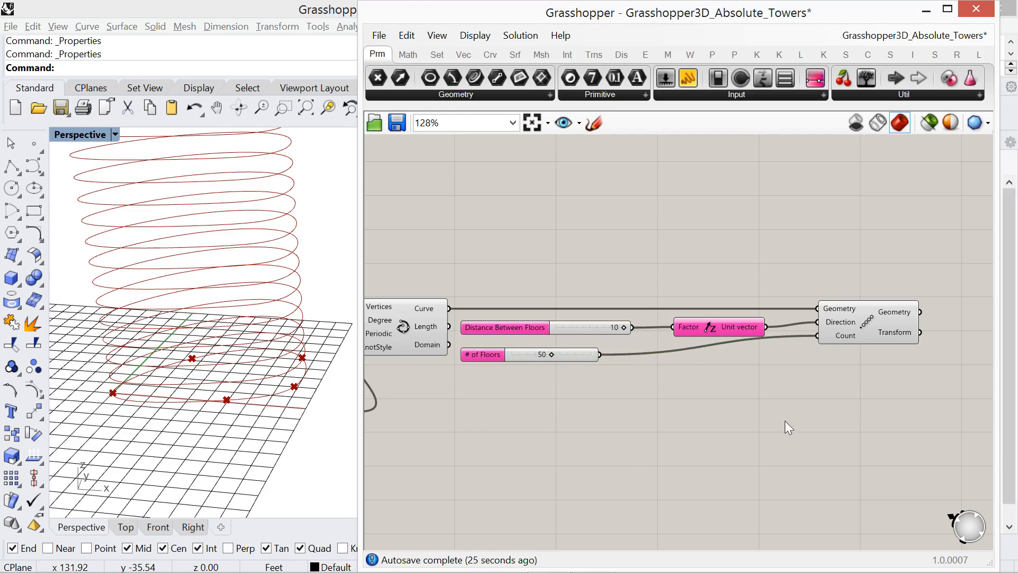
# Frame the whole stack of floor curves in the perspective view and add a Scribble note above the Linear Array component
pyautogui.moveTo(268, 430); pyautogui.dragTo(277, 457, button='right')
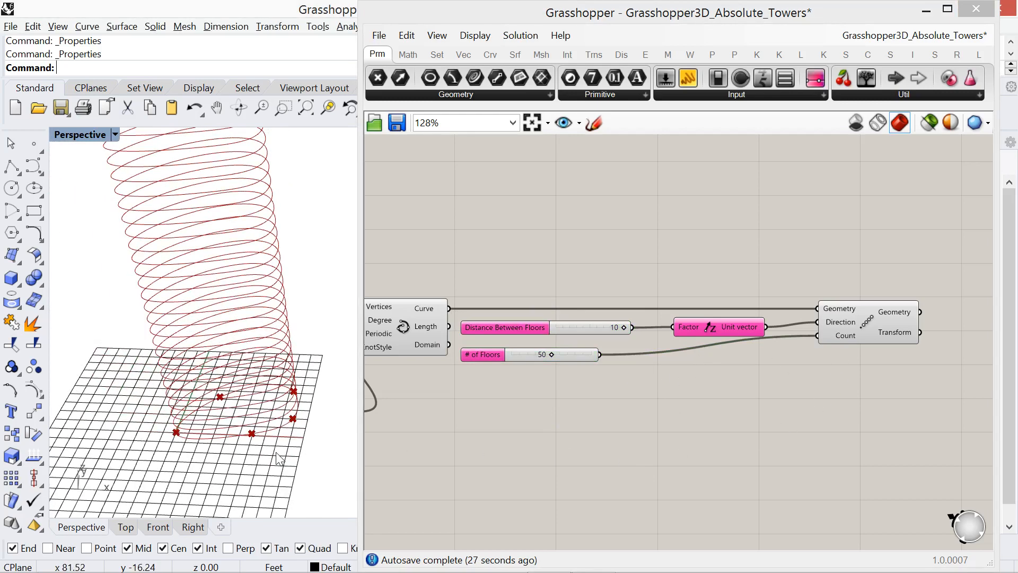
pyautogui.scroll(-6, 280, 457)
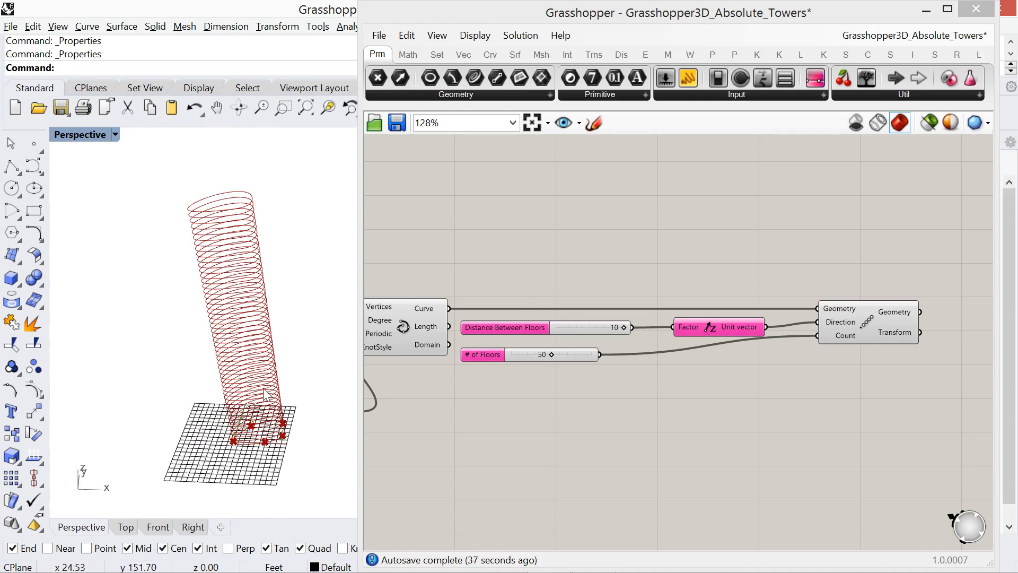
pyautogui.moveTo(268, 394); pyautogui.dragTo(265, 387, button='right')
pyautogui.scroll(2, 291, 370)
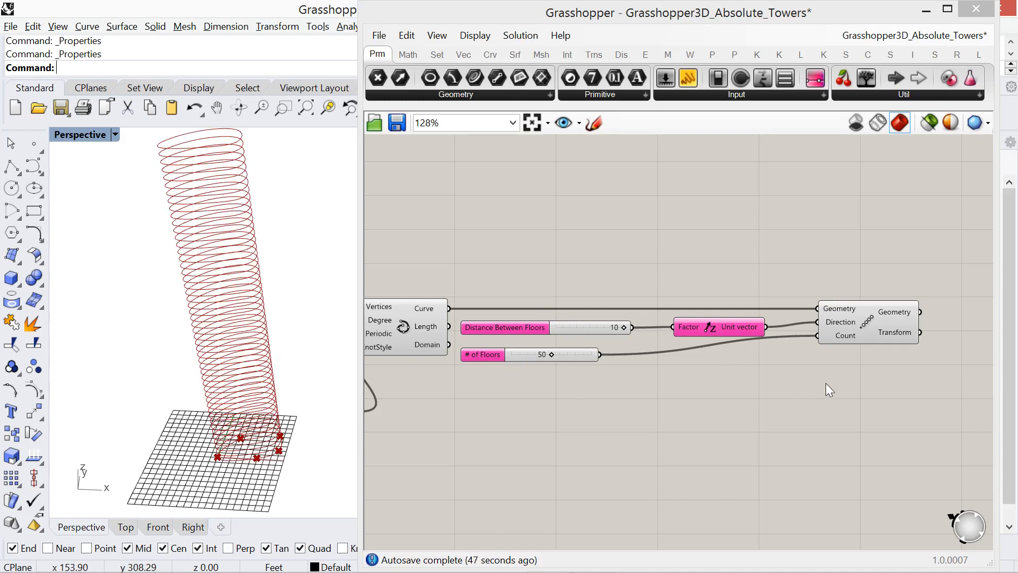
pyautogui.moveTo(841, 383); pyautogui.dragTo(802, 382, button='right')
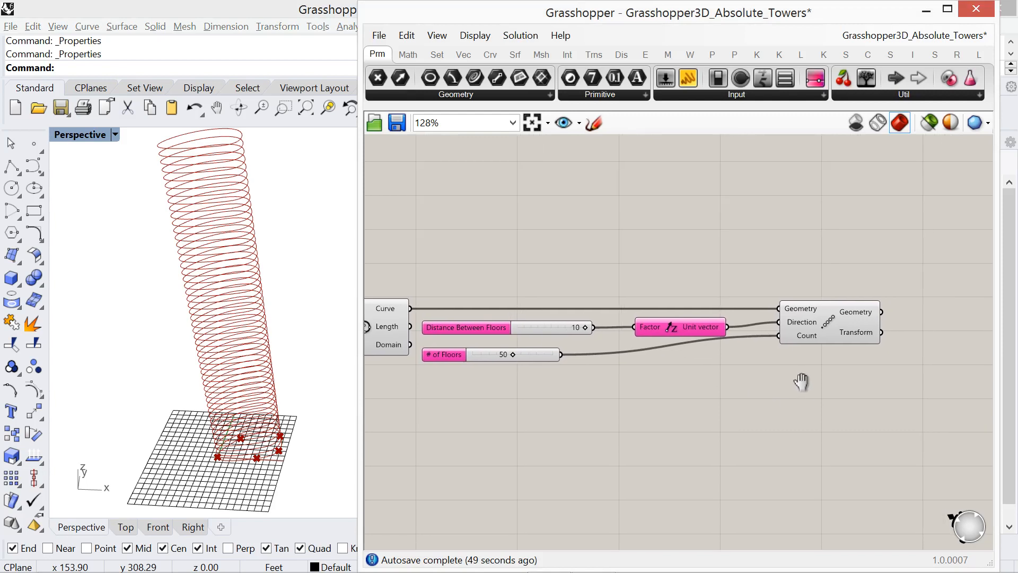
pyautogui.doubleClick(825, 278)
pyautogui.write('scribb')
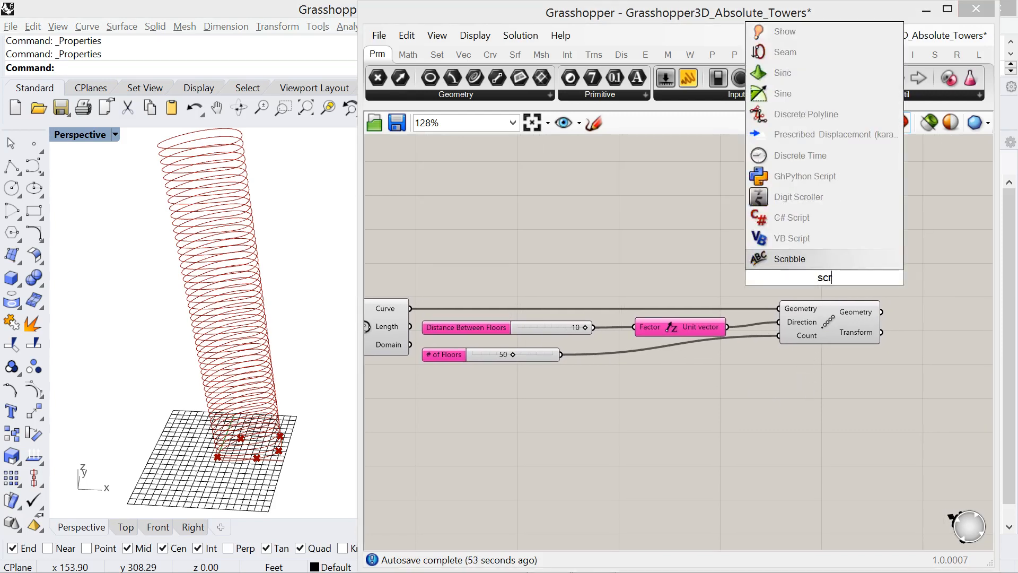
pyautogui.click(810, 260)
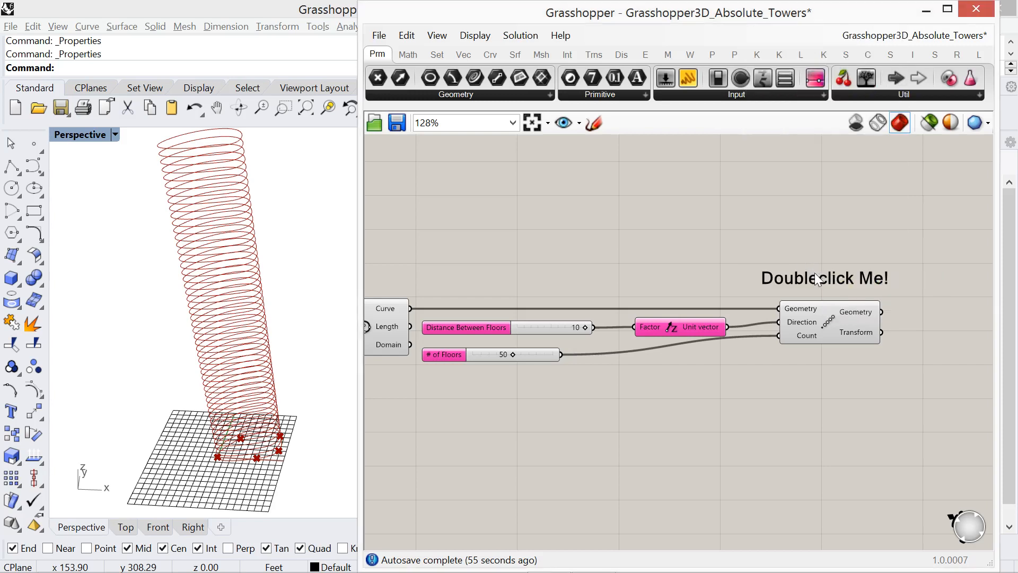
# Set the Scribble note's text to "2d Arrary of curves"
pyautogui.doubleClick(825, 282)
pyautogui.moveTo(815, 208); pyautogui.dragTo(737, 208)
pyautogui.write('2d')
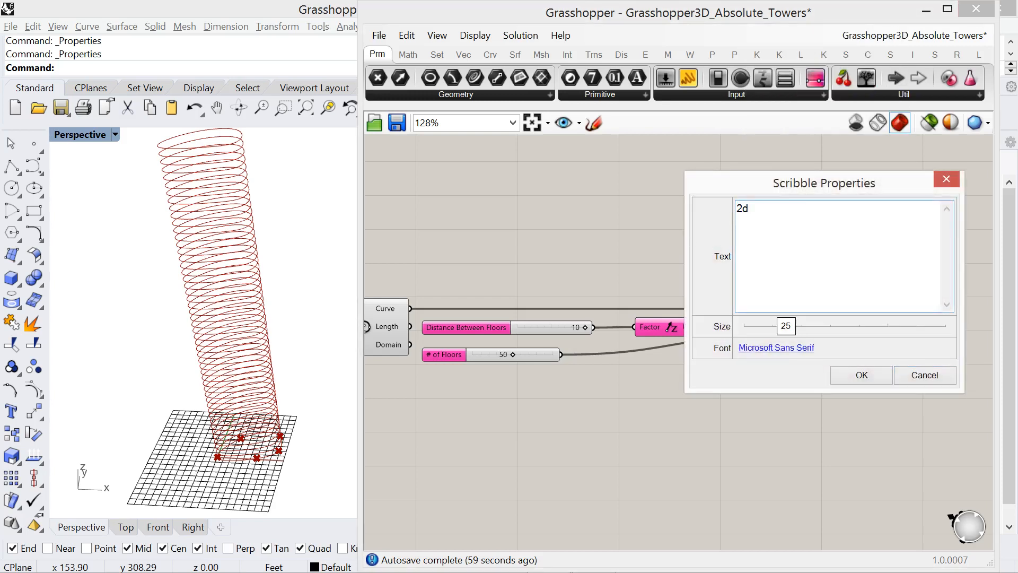
pyautogui.press('BackSpace')
pyautogui.write('d Arrary of curves')
pyautogui.click(865, 380)
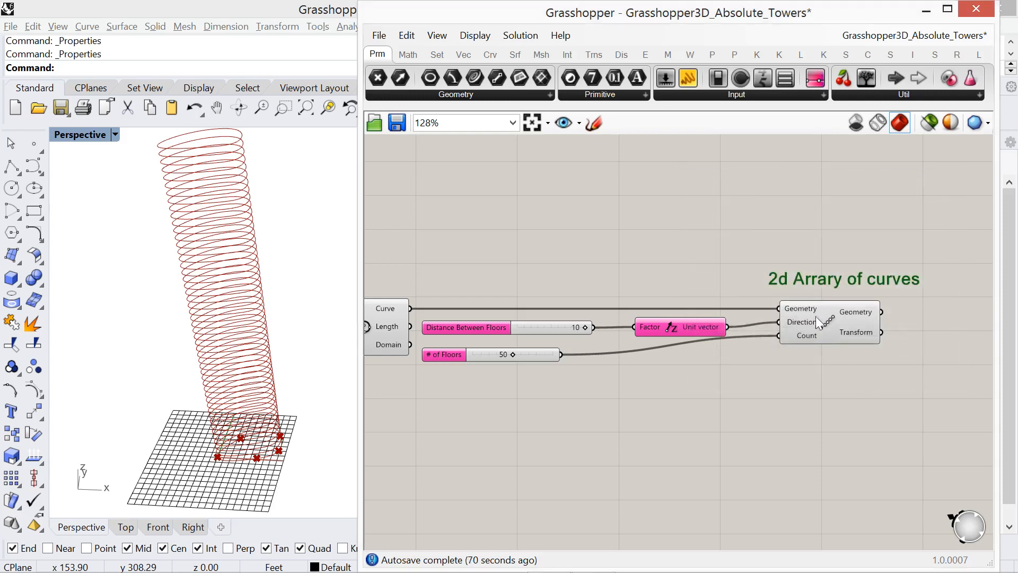
# Correct the Scribble note's text to "2d Array of curves" and move it closer above the Linear Array component
pyautogui.doubleClick(810, 282)
pyautogui.press('Escape')
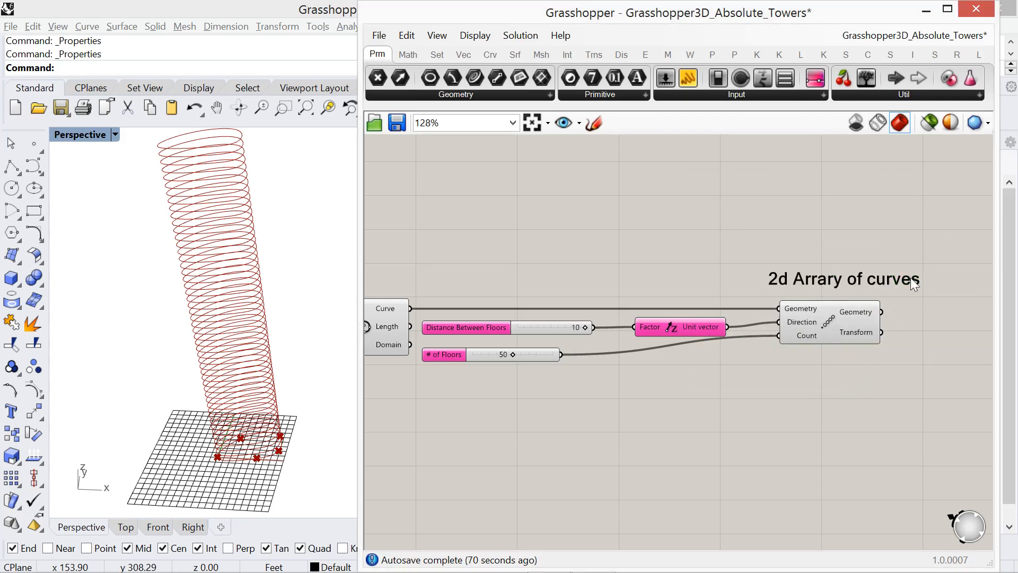
pyautogui.doubleClick(911, 280)
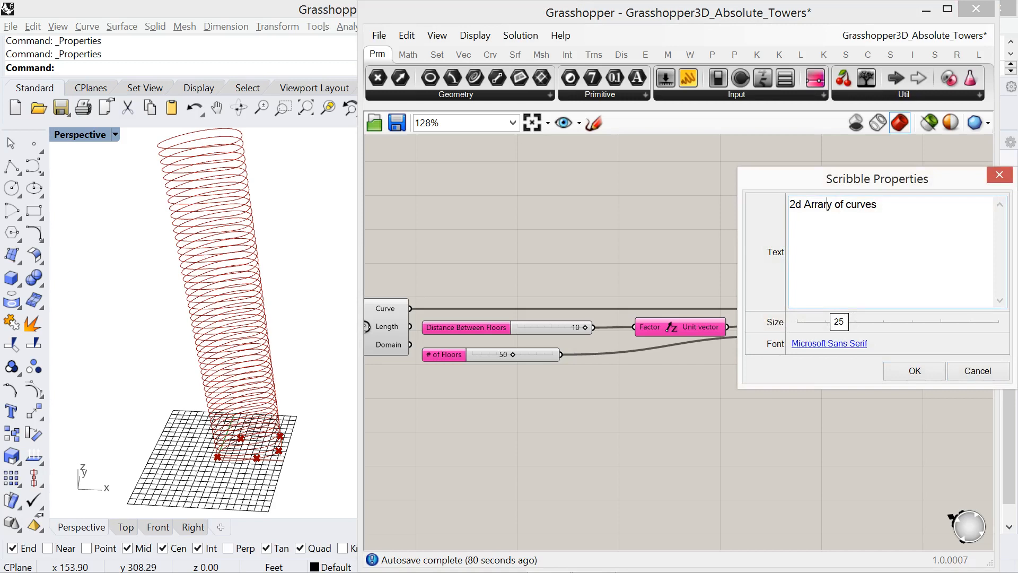
pyautogui.press('BackSpace')
pyautogui.click(904, 376)
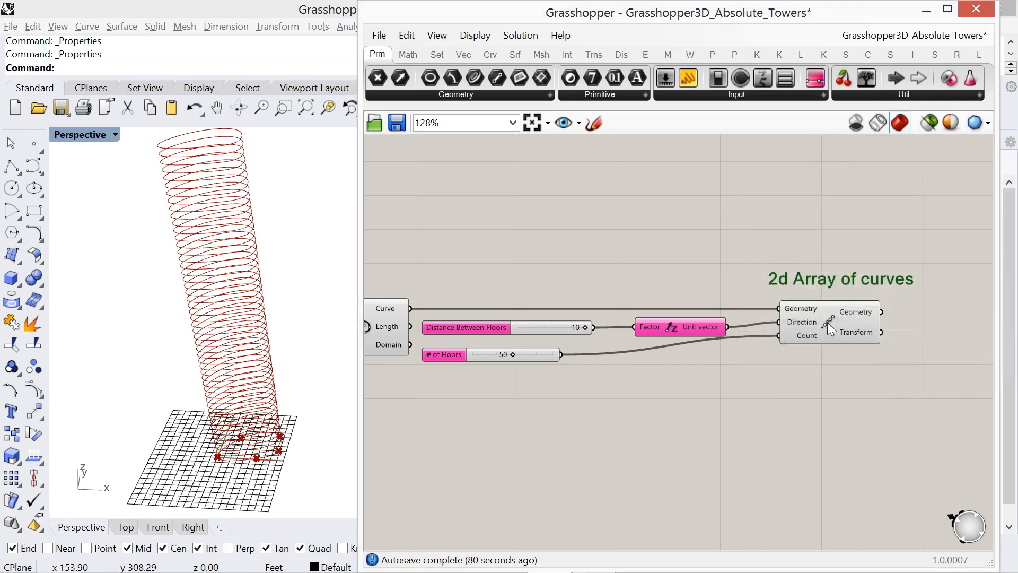
pyautogui.moveTo(834, 277); pyautogui.dragTo(822, 285)
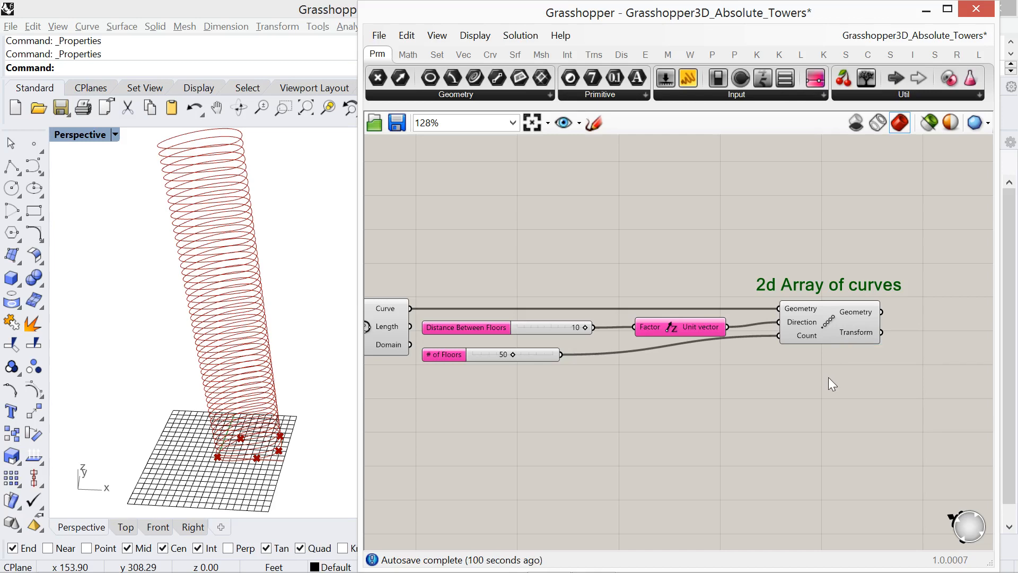
# Add another Scribble note in the empty canvas area to the right of the Linear Array component
pyautogui.scroll(-3, 790, 364)
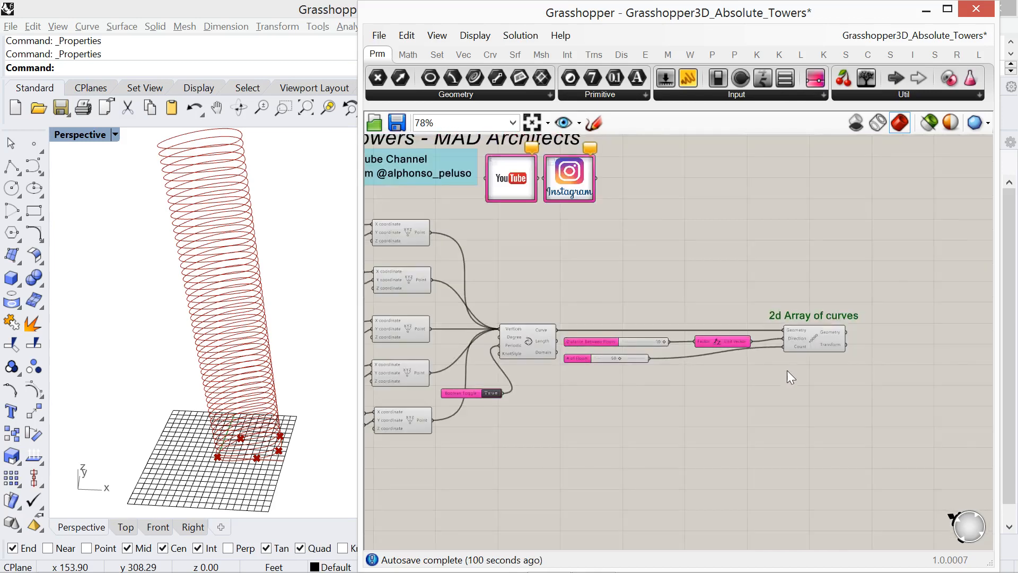
pyautogui.moveTo(787, 370); pyautogui.dragTo(771, 343, button='right')
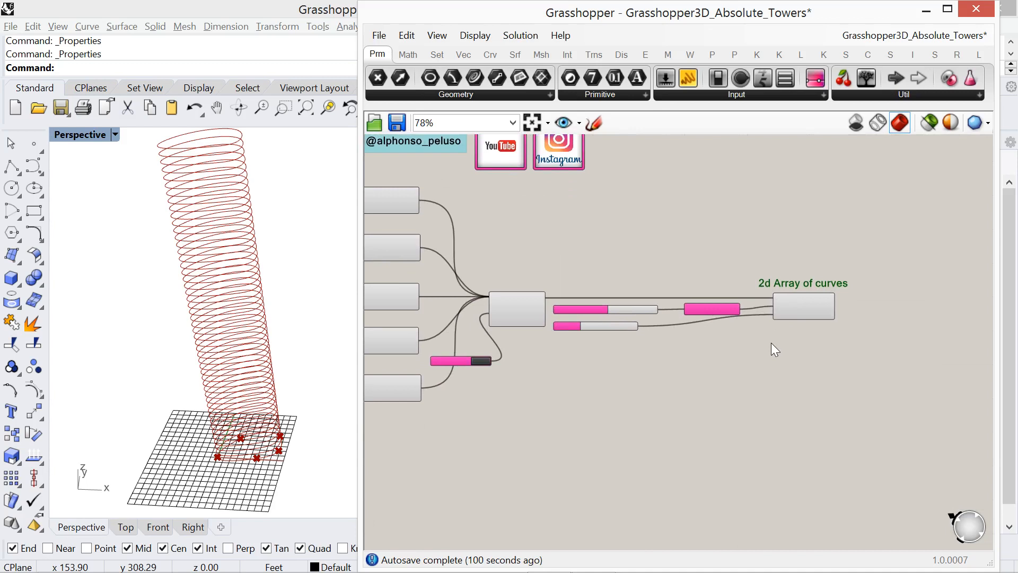
pyautogui.moveTo(836, 323); pyautogui.dragTo(689, 332, button='right')
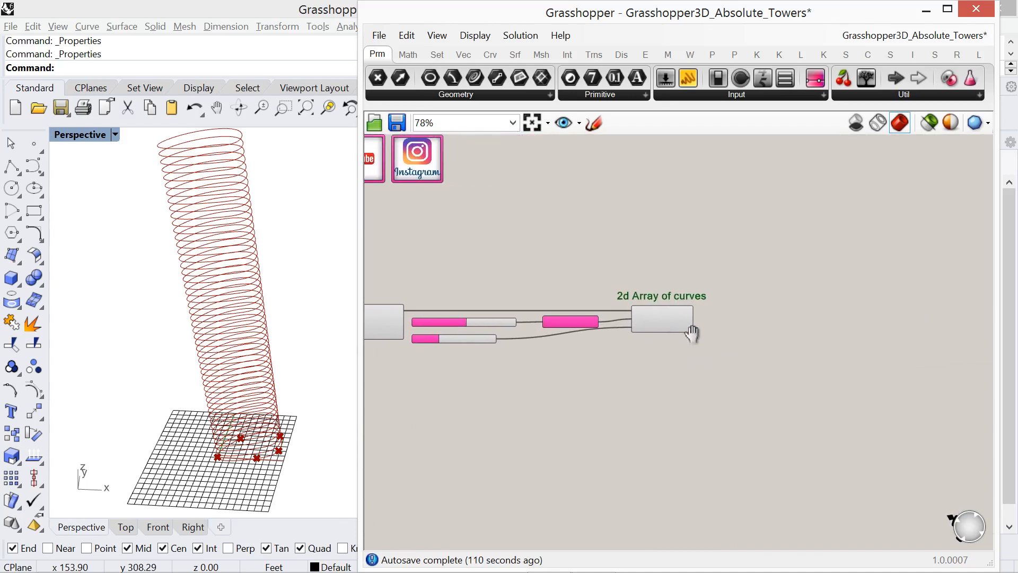
pyautogui.scroll(4, 806, 307)
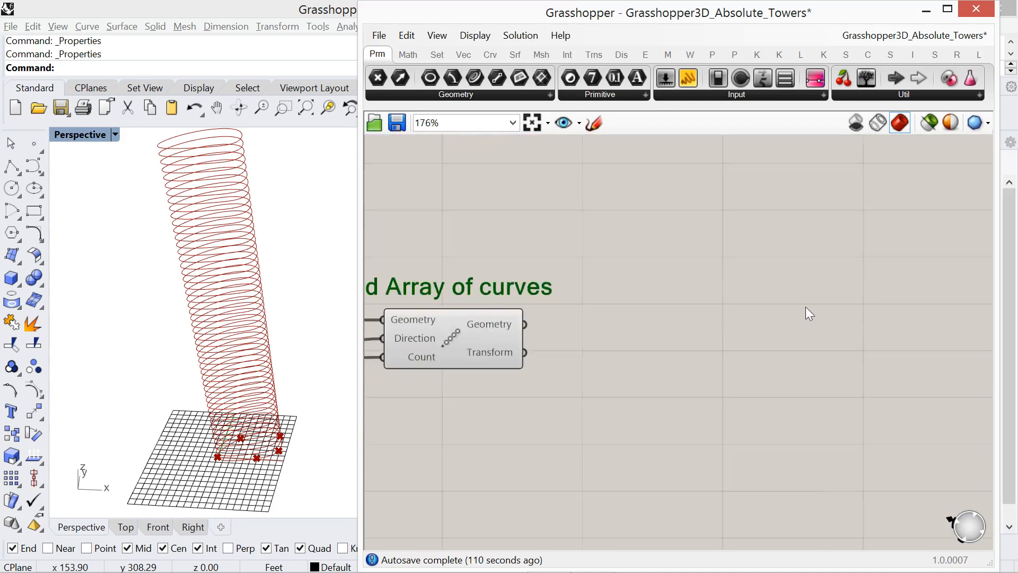
pyautogui.doubleClick(784, 336)
pyautogui.write('scrib')
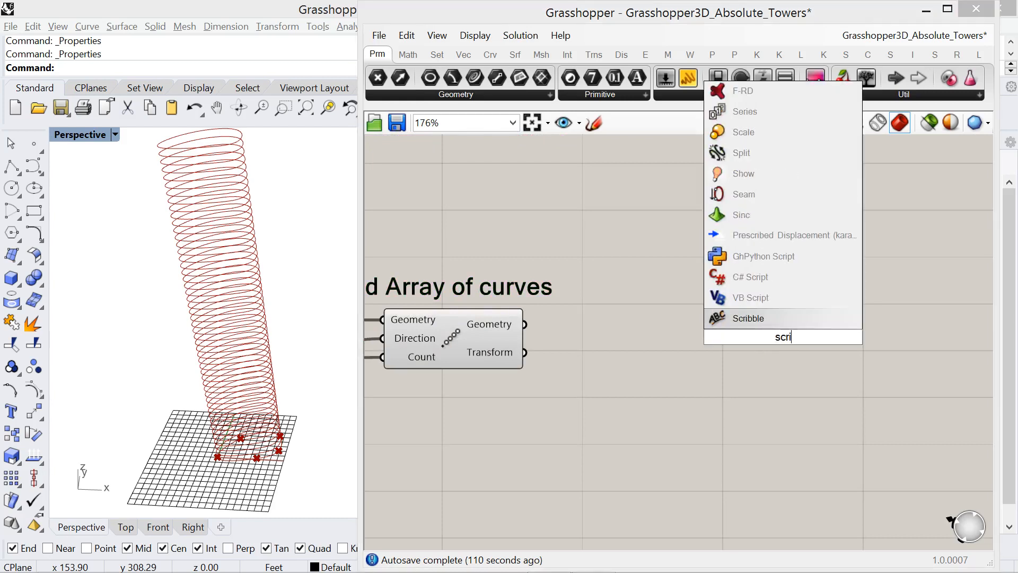
pyautogui.click(779, 325)
pyautogui.moveTo(796, 335); pyautogui.dragTo(801, 289)
# Set the new Scribble note's text to "Floor Slabs"
pyautogui.doubleClick(801, 289)
pyautogui.hotkey('ctrl', 'a')
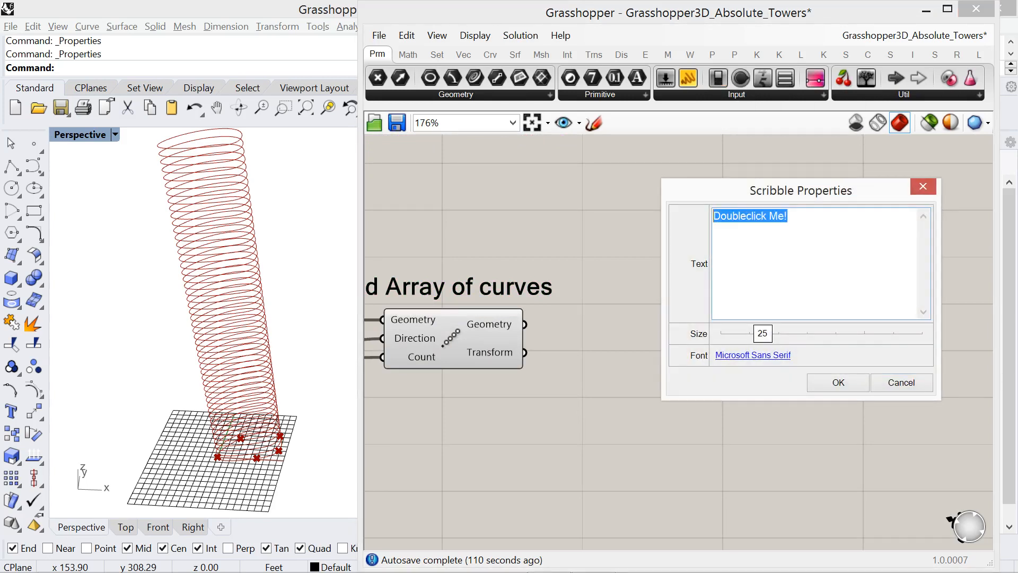
pyautogui.write('Floor')
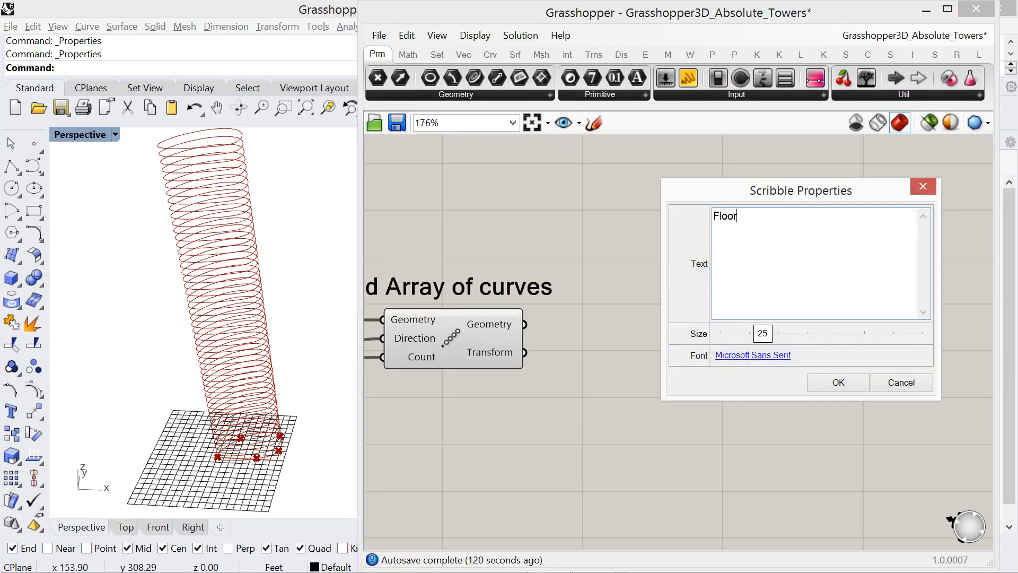
pyautogui.write(' Slbs')
pyautogui.press('BackSpace')
pyautogui.press('BackSpace')
pyautogui.write('abs')
pyautogui.click(844, 381)
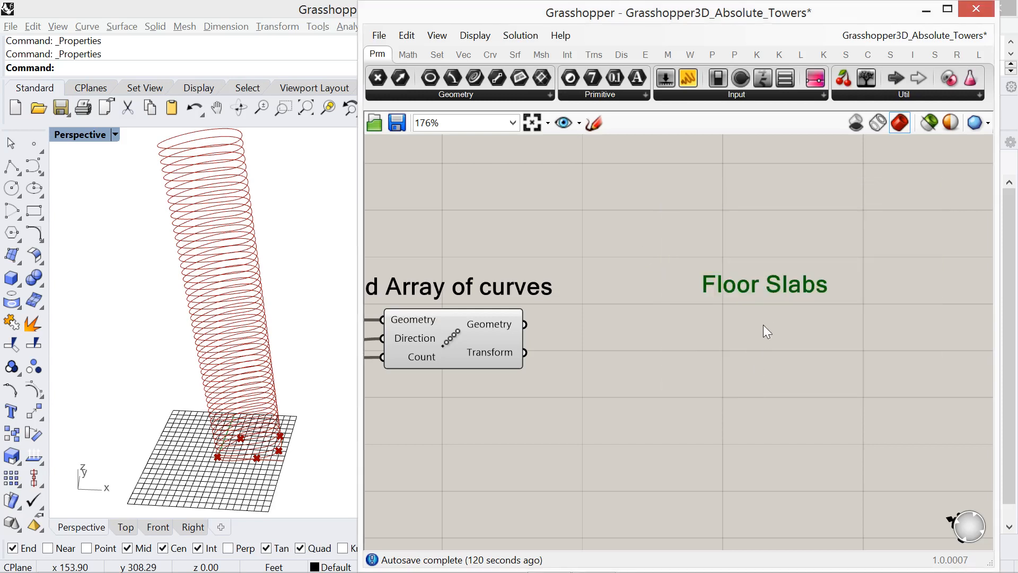
# Add an Extrude component directly beneath the "Floor Slabs" note
pyautogui.doubleClick(784, 368)
pyautogui.write('e')
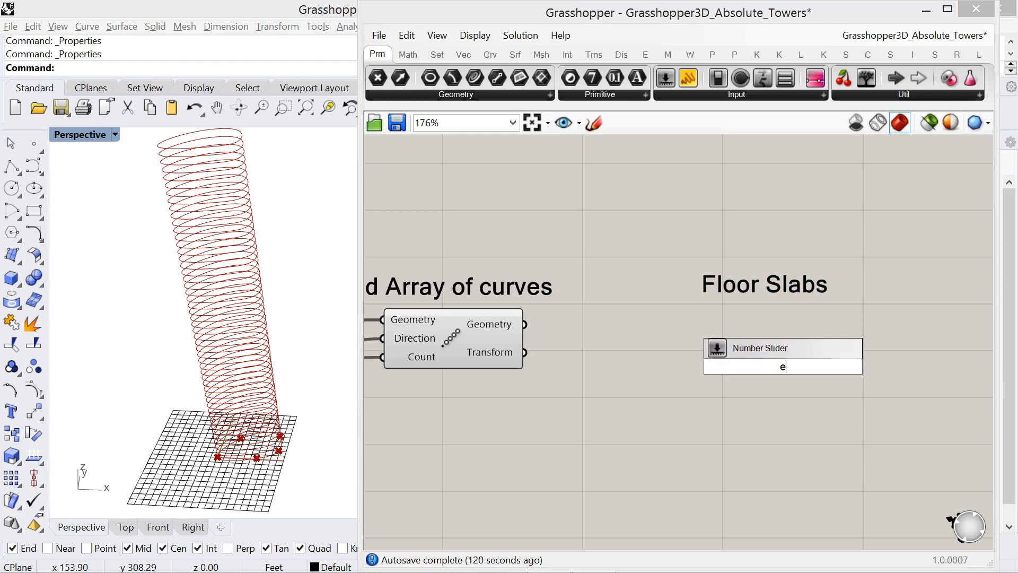
pyautogui.write('xtrude')
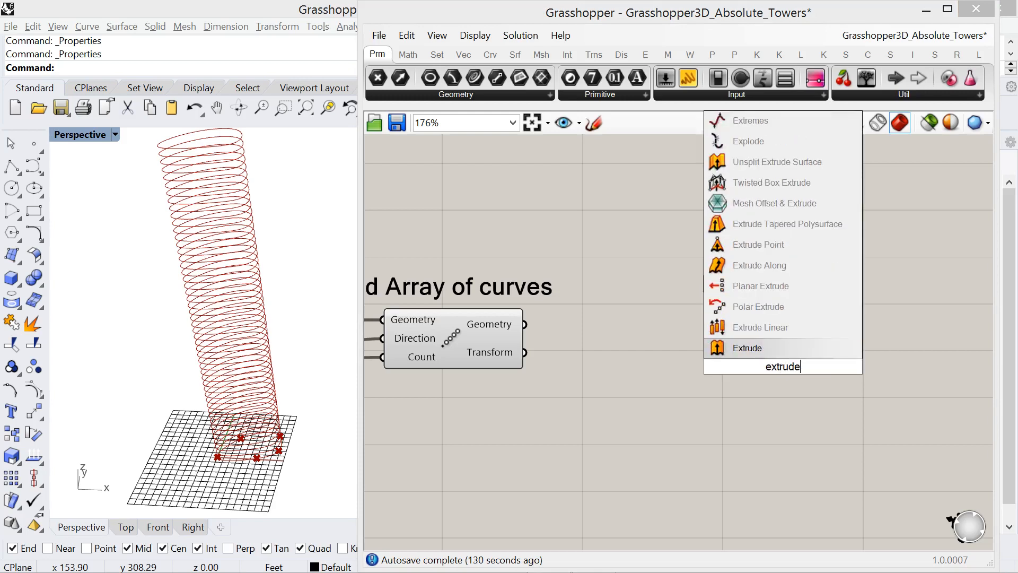
pyautogui.click(763, 347)
pyautogui.moveTo(785, 365)
pyautogui.mouseDown()
pyautogui.moveTo(788, 339)
pyautogui.moveTo(779, 346)
pyautogui.mouseUp()
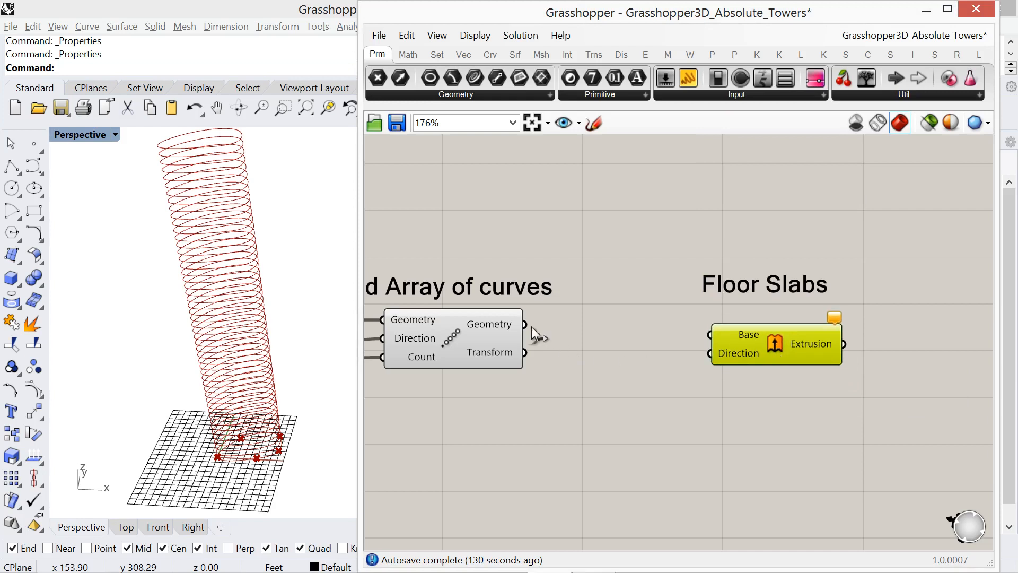
# Connect the Linear Array's Geometry output to Extrude's Base, and shift the Extrude component and "Floor Slabs" note further right together
pyautogui.moveTo(528, 326); pyautogui.dragTo(710, 336)
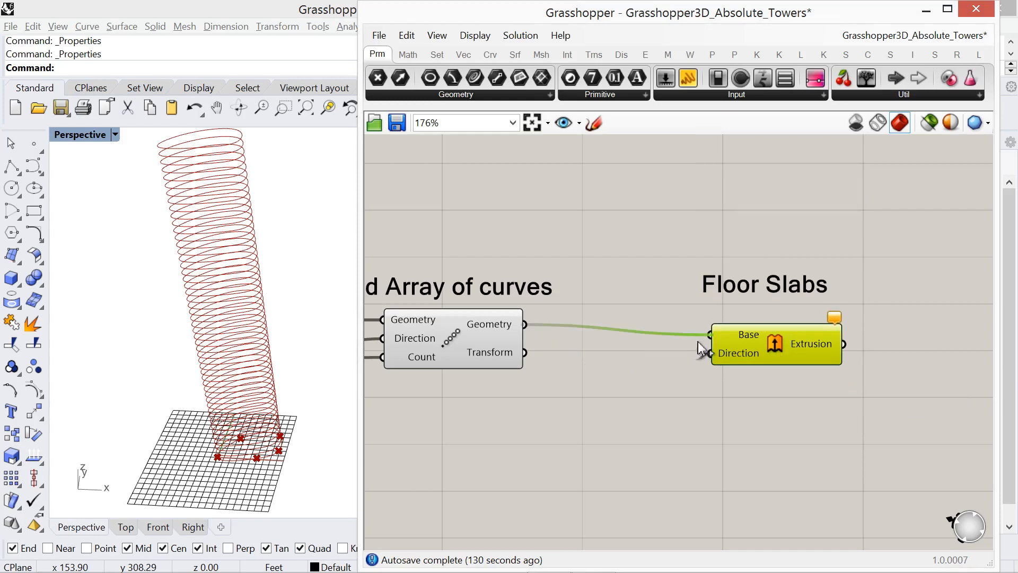
pyautogui.moveTo(777, 343); pyautogui.dragTo(830, 328)
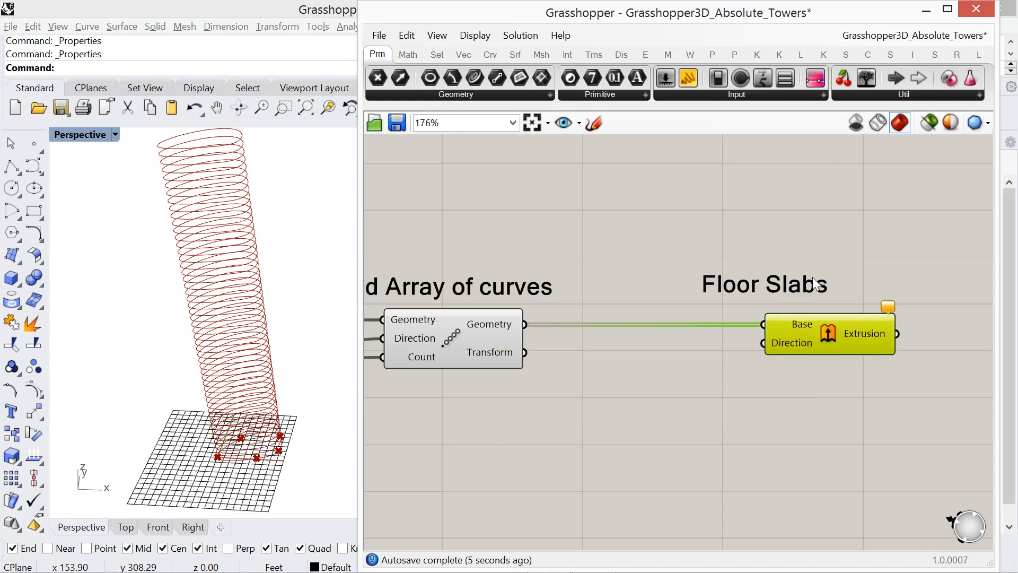
pyautogui.moveTo(814, 279); pyautogui.dragTo(867, 279)
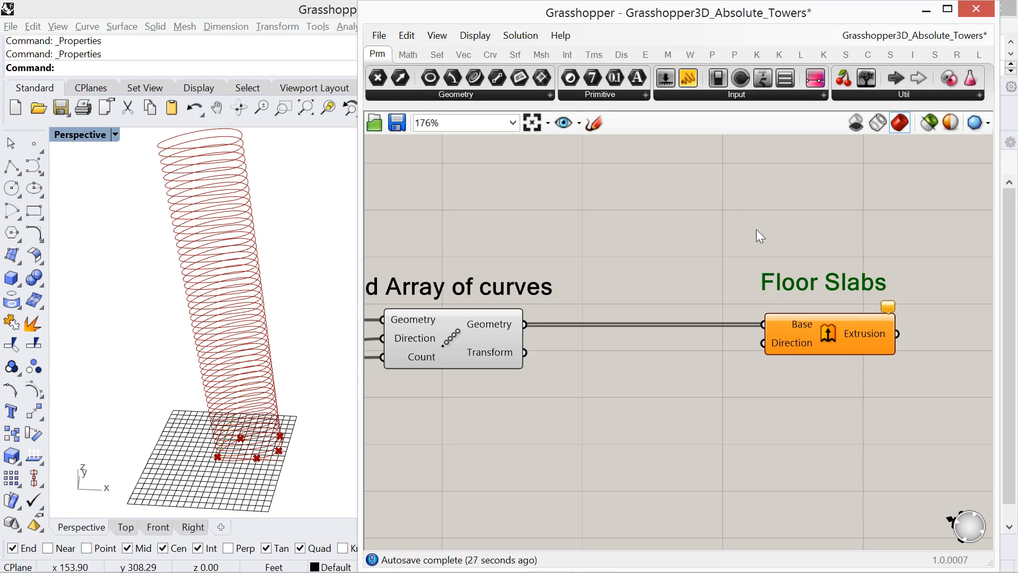
pyautogui.moveTo(798, 279); pyautogui.dragTo(791, 290)
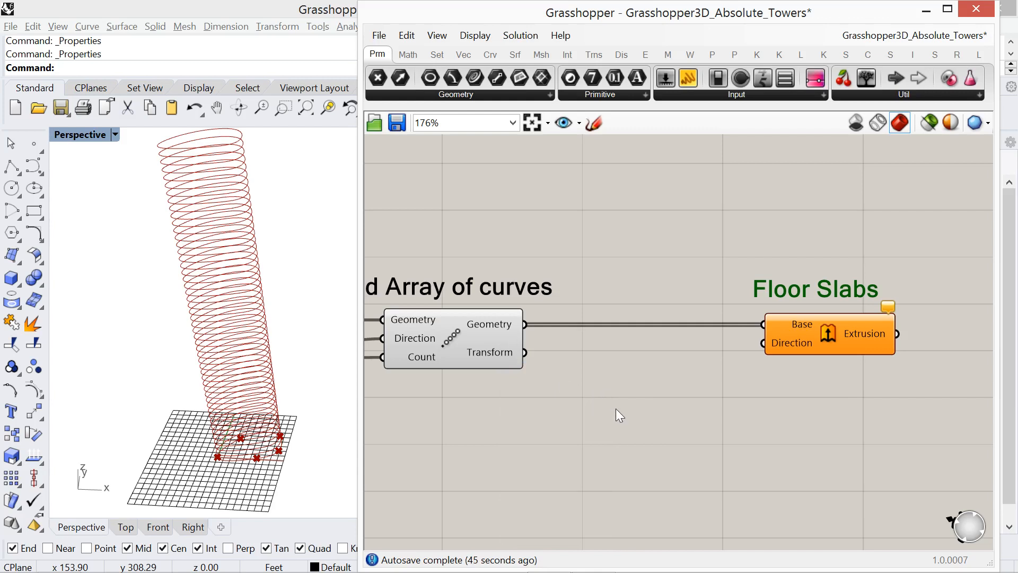
# Add a Unit Z component below the array-to-extrude wire and connect its Unit vector output to Extrude's Direction
pyautogui.doubleClick(639, 396)
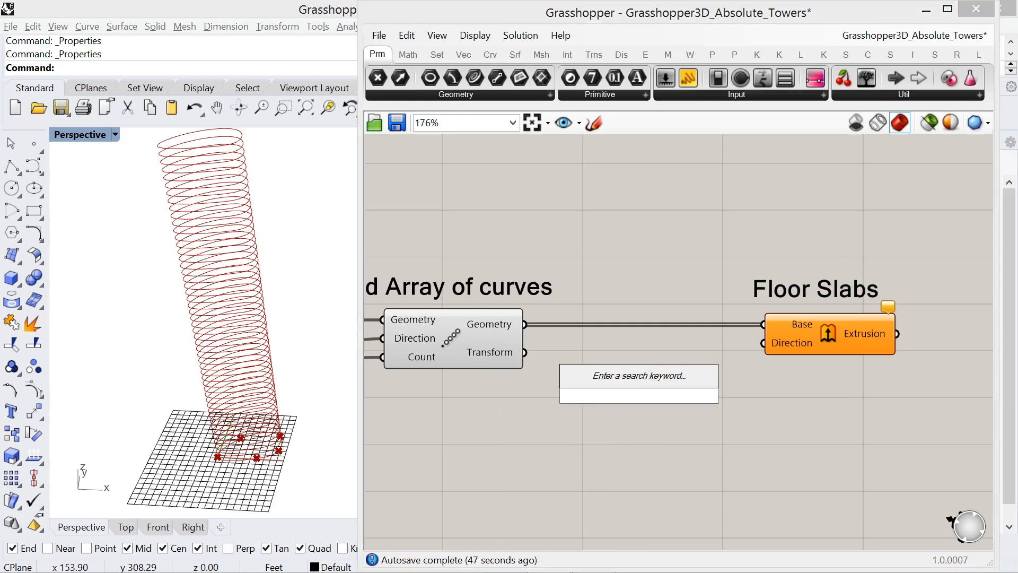
pyautogui.write('z')
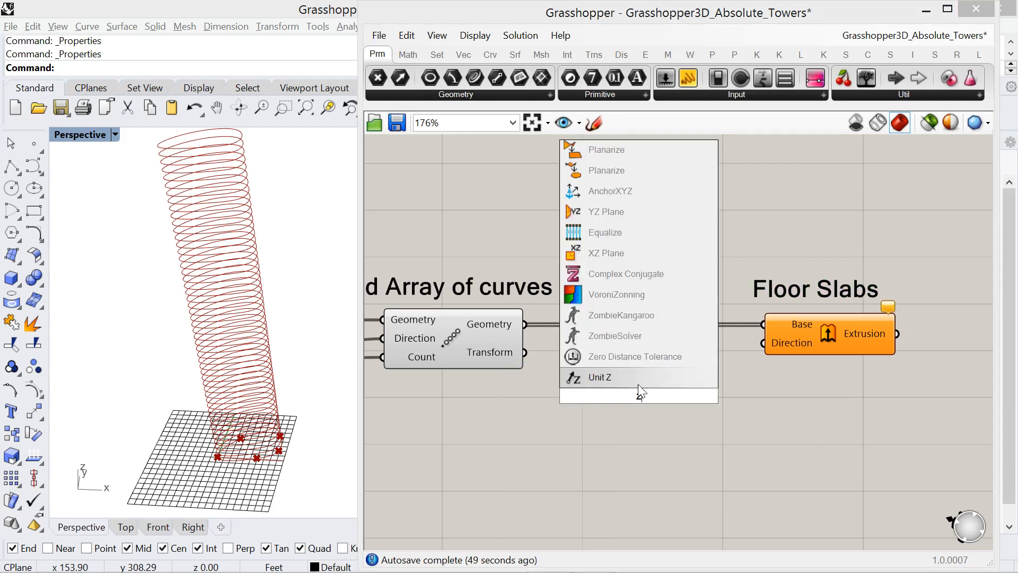
pyautogui.press('Return')
pyautogui.moveTo(703, 397); pyautogui.dragTo(757, 353)
# Add a 0.75 number slider, connect it to the Unit Z Factor for the slab thickness, and align the two
pyautogui.doubleClick(506, 413)
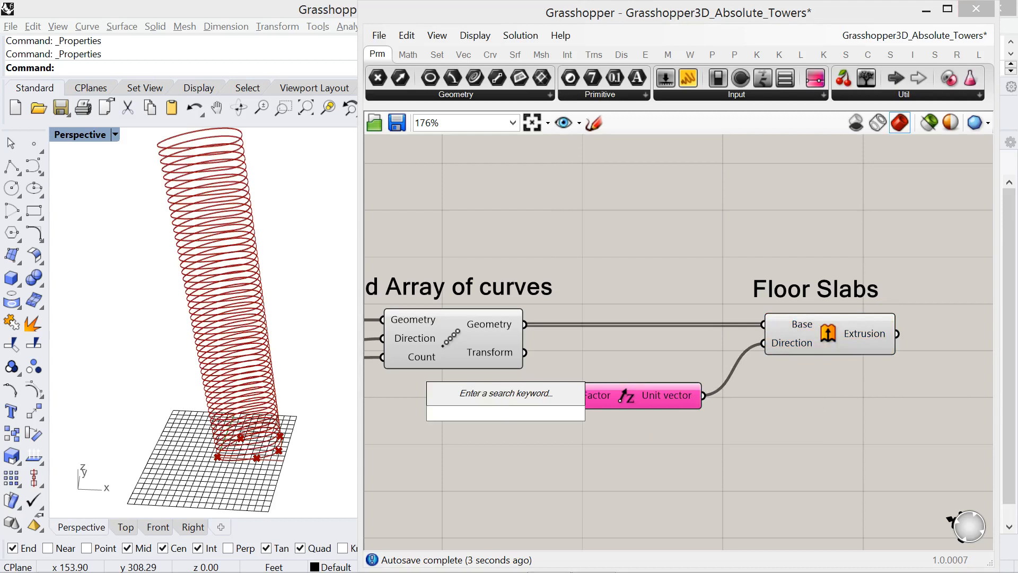
pyautogui.write('.75')
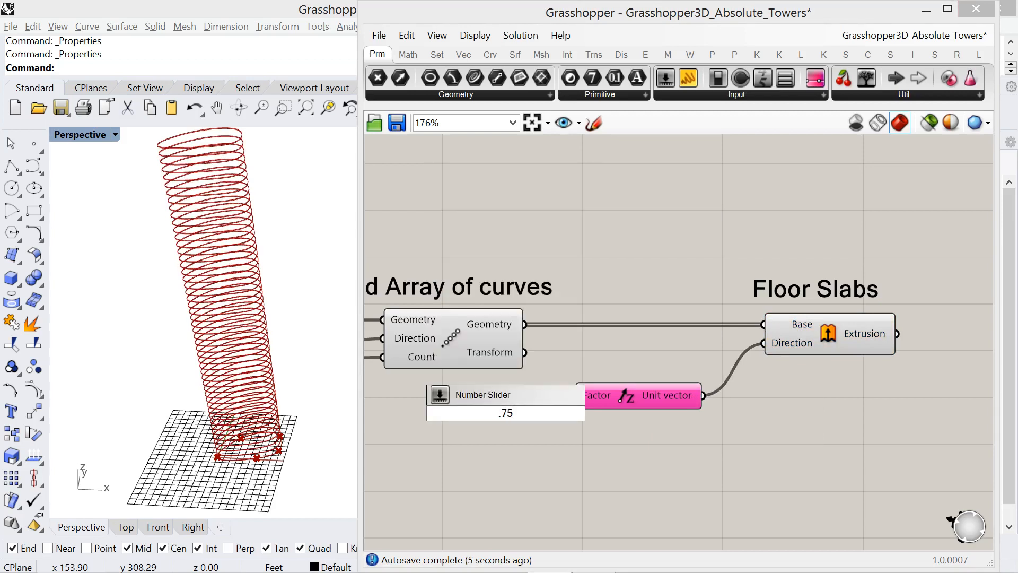
pyautogui.press('Return')
pyautogui.moveTo(505, 414); pyautogui.dragTo(466, 393)
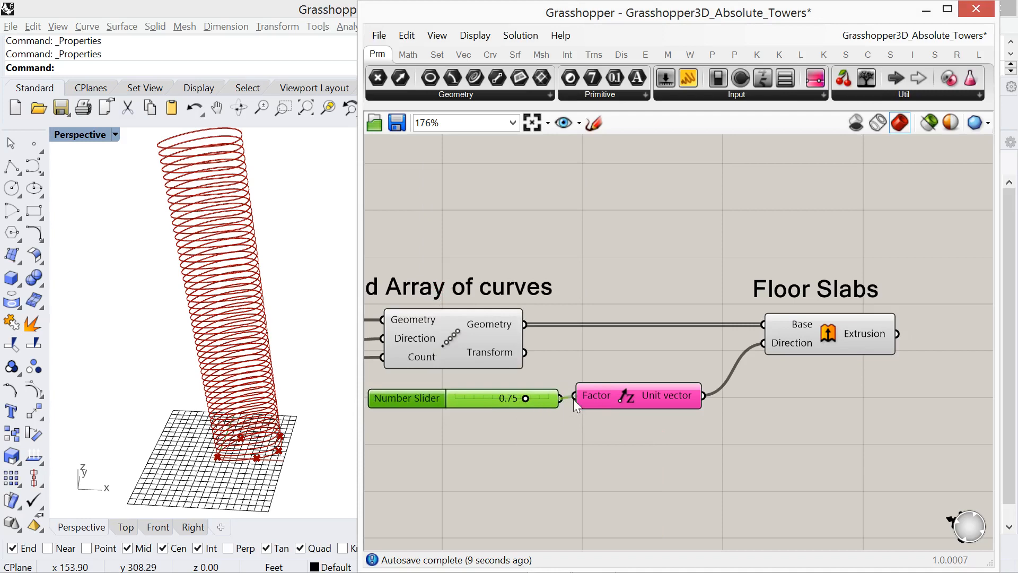
pyautogui.moveTo(574, 399); pyautogui.dragTo(575, 398)
pyautogui.moveTo(485, 400); pyautogui.dragTo(486, 396)
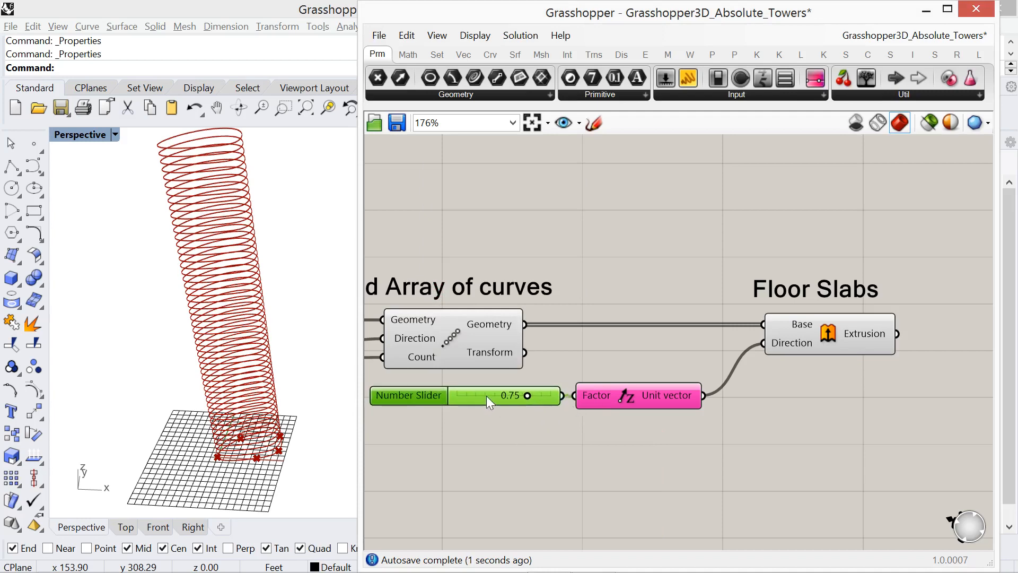
# Add a Cap Holes component after Extrude, connect the Extrusion output to its Brep input, and align it
pyautogui.moveTo(270, 343); pyautogui.dragTo(272, 356, button='right')
pyautogui.scroll(6, 268, 353)
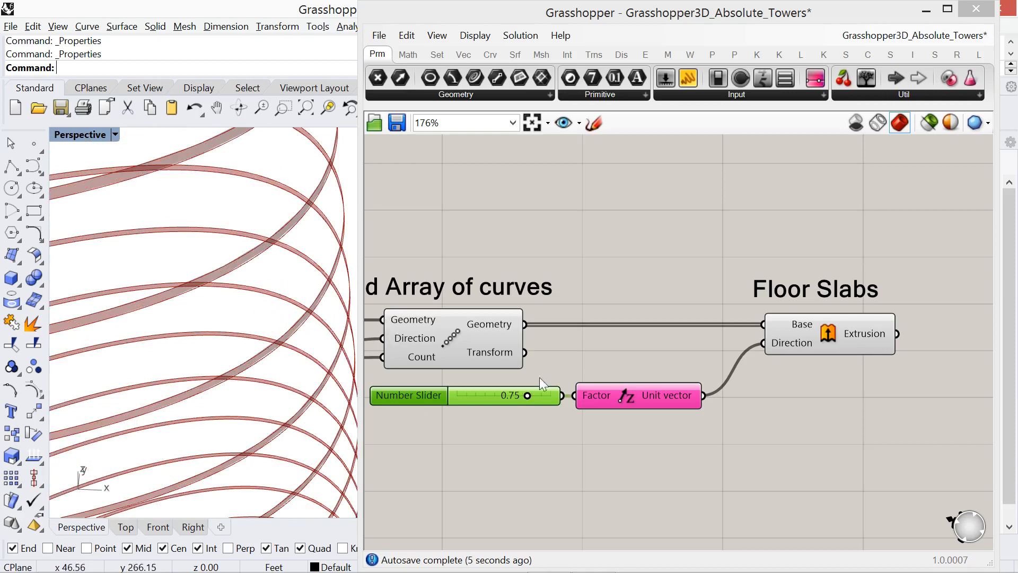
pyautogui.moveTo(844, 417); pyautogui.dragTo(735, 411, button='right')
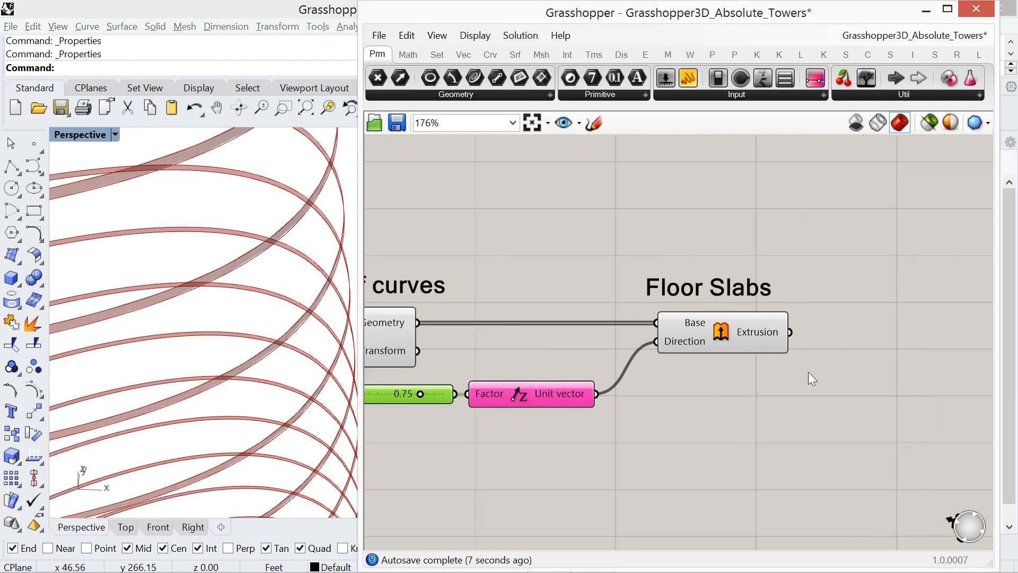
pyautogui.doubleClick(866, 325)
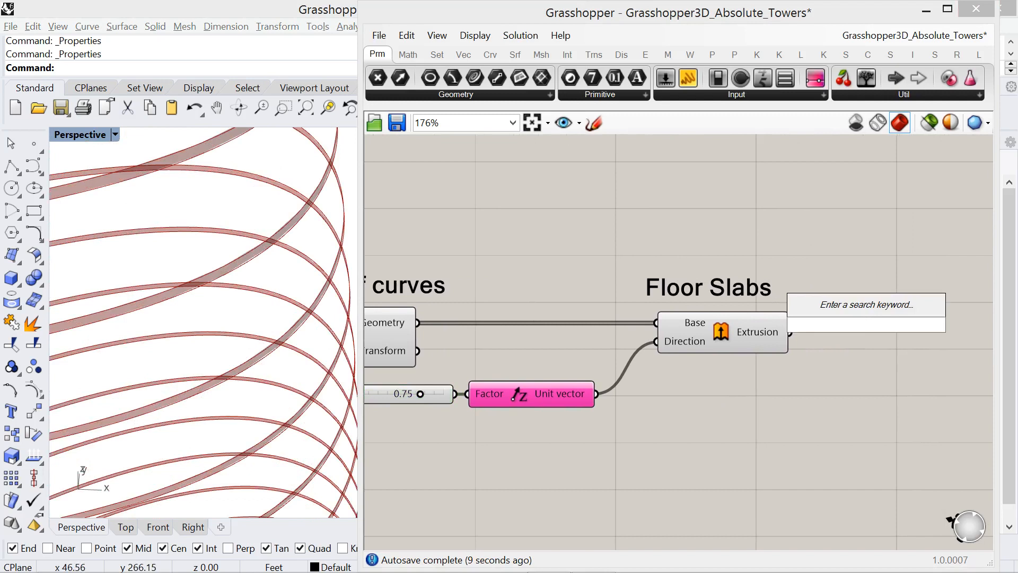
pyautogui.write('cap')
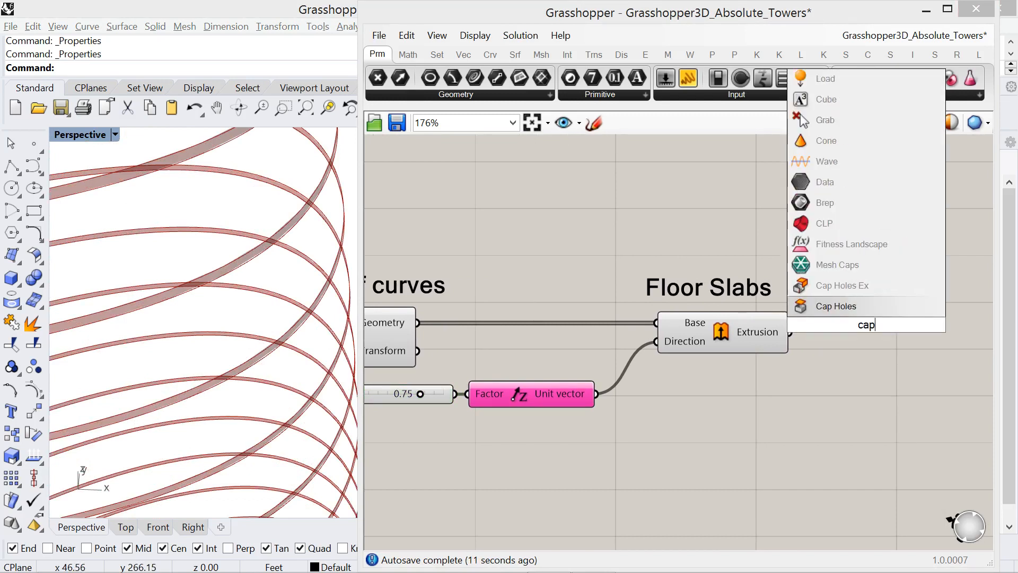
pyautogui.press('Return')
pyautogui.moveTo(821, 325); pyautogui.dragTo(791, 332)
pyautogui.moveTo(867, 327); pyautogui.dragTo(876, 334)
# Add a Custom Preview component after Cap Holes and connect the capped Brep output to its Geometry input
pyautogui.moveTo(744, 433); pyautogui.dragTo(576, 443, button='right')
pyautogui.click(864, 350)
pyautogui.doubleClick(864, 350)
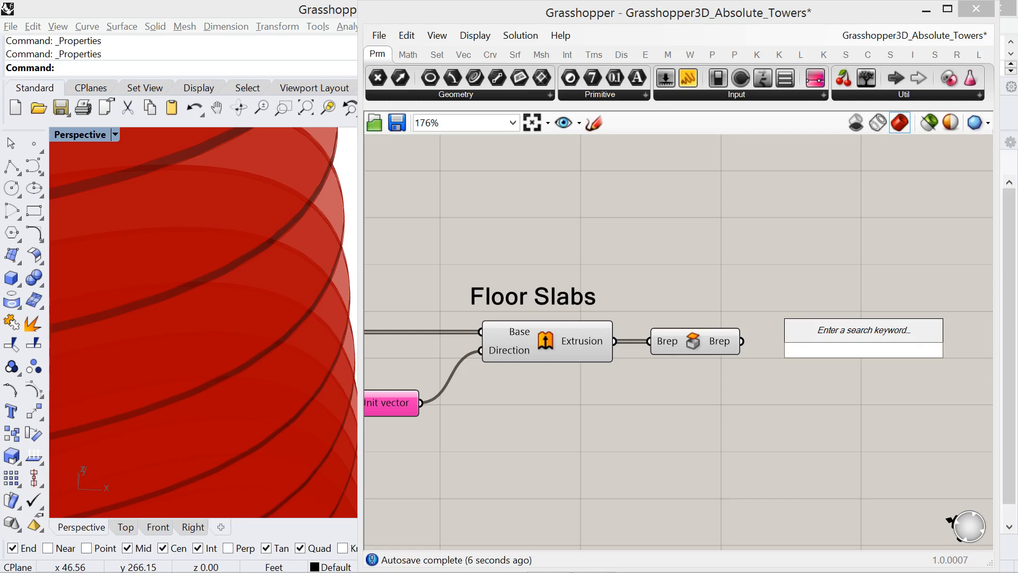
pyautogui.write('custom')
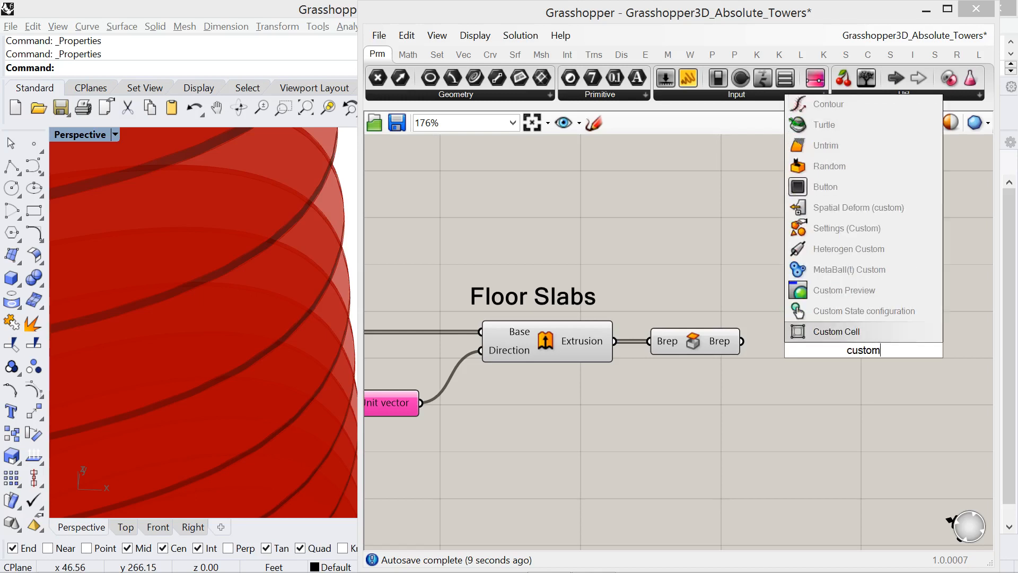
pyautogui.click(853, 289)
pyautogui.moveTo(742, 341); pyautogui.dragTo(860, 367)
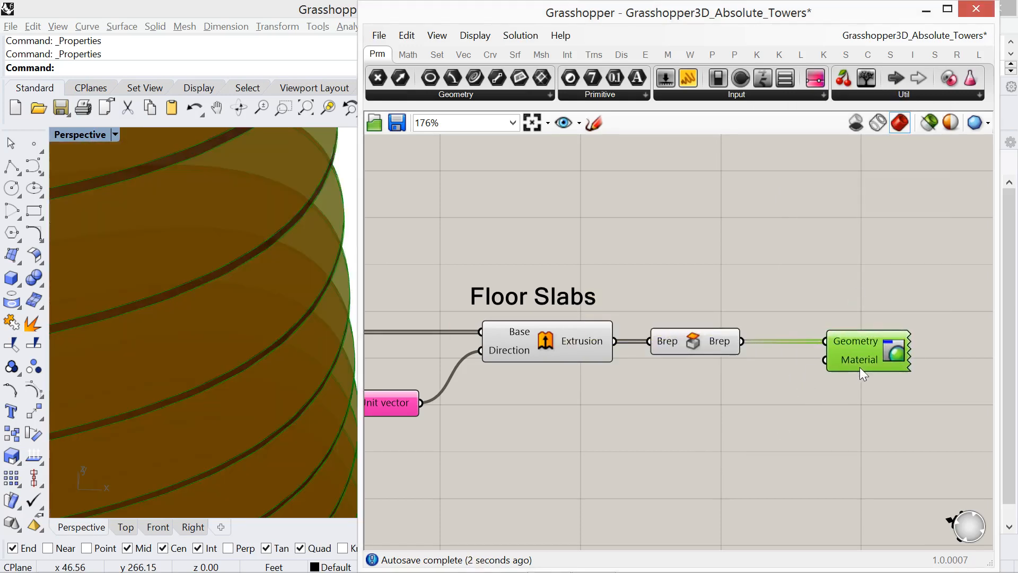
# Add a Colour Picker component near the Custom Preview component
pyautogui.doubleClick(747, 422)
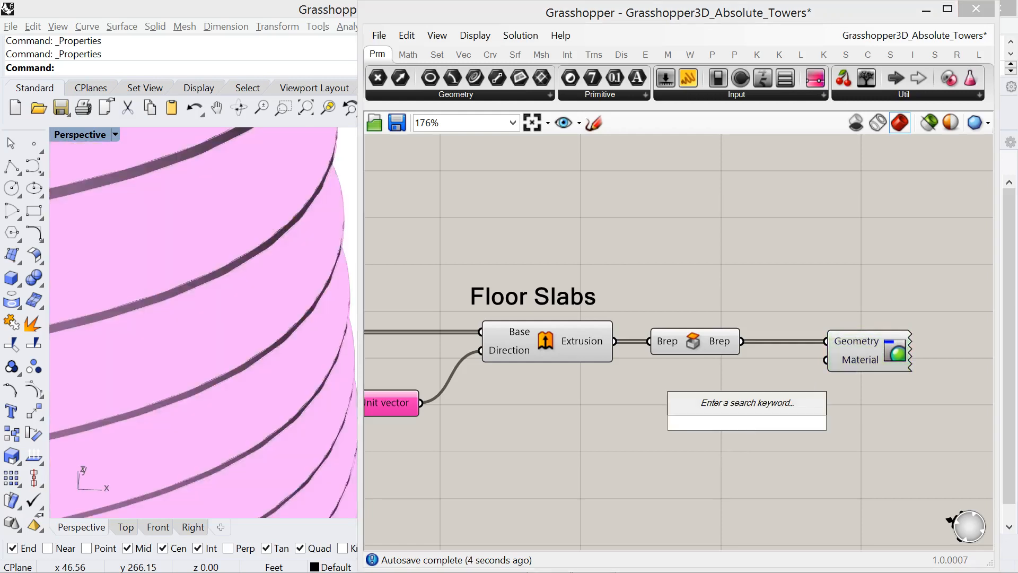
pyautogui.write('col')
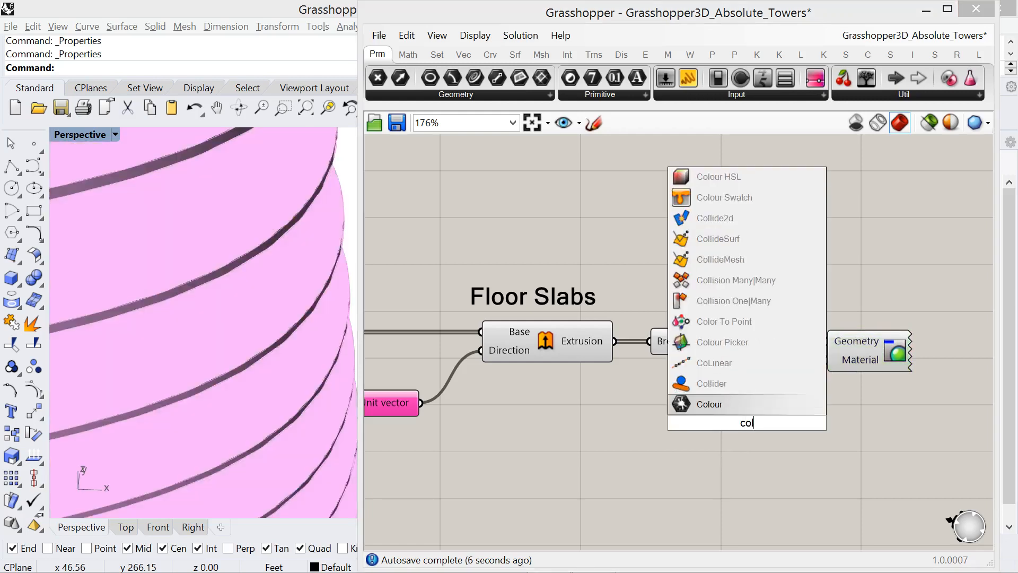
pyautogui.click(727, 347)
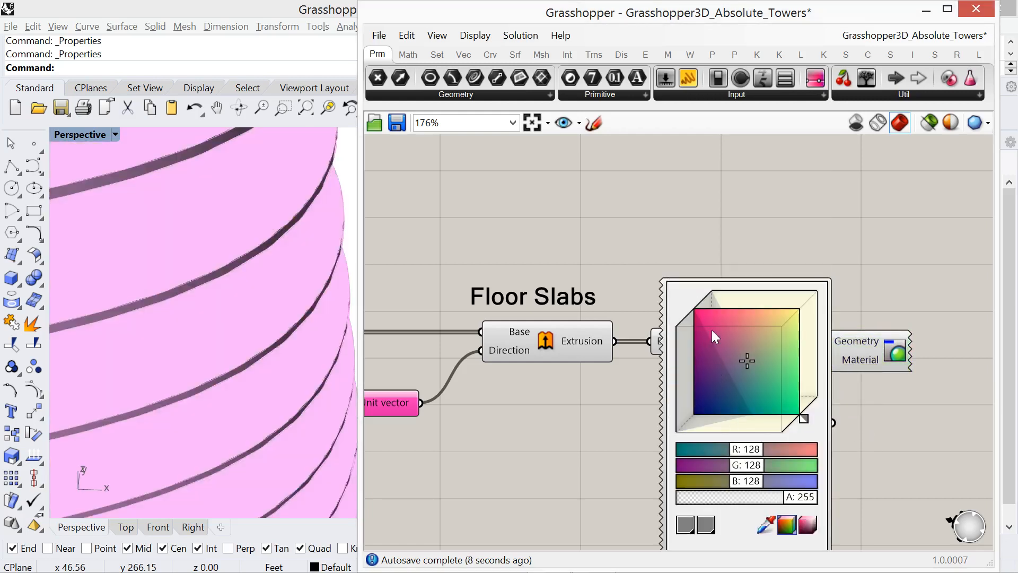
# Place the Colour Picker below the Cap Holes component and connect its output to the Custom Preview's Material input
pyautogui.moveTo(691, 304); pyautogui.dragTo(586, 393)
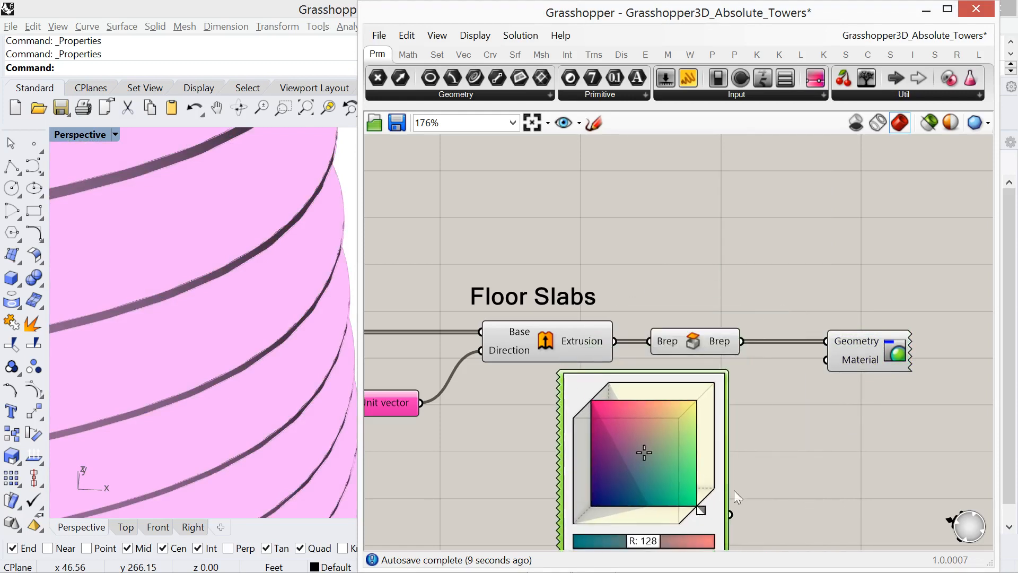
pyautogui.moveTo(731, 514); pyautogui.dragTo(826, 360)
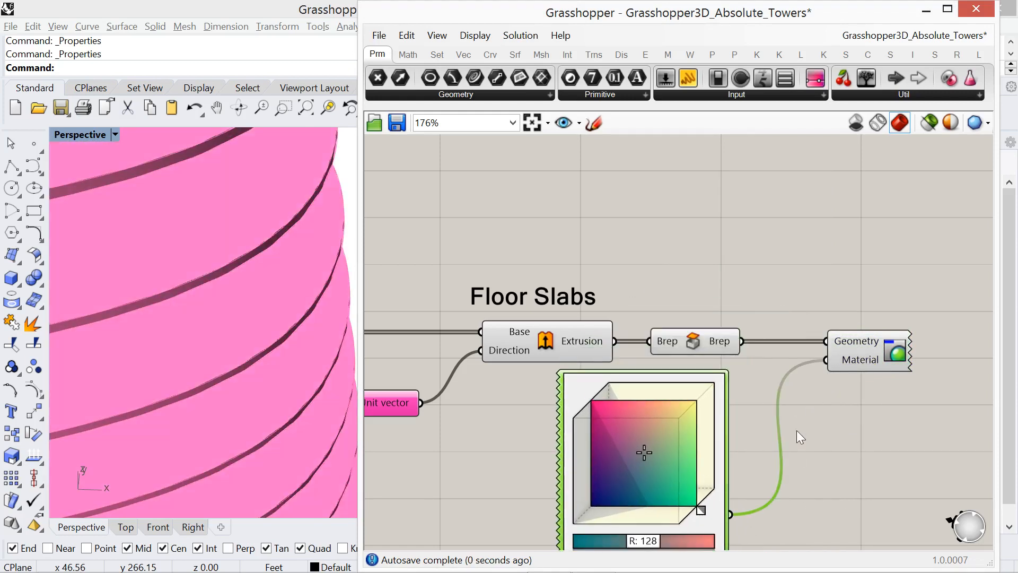
# Set the Colour Picker to a yellow in HSV mode with hue 61°, saturation 51 and value 82
pyautogui.moveTo(798, 466); pyautogui.dragTo(807, 357, button='right')
pyautogui.moveTo(816, 463); pyautogui.dragTo(810, 407, button='right')
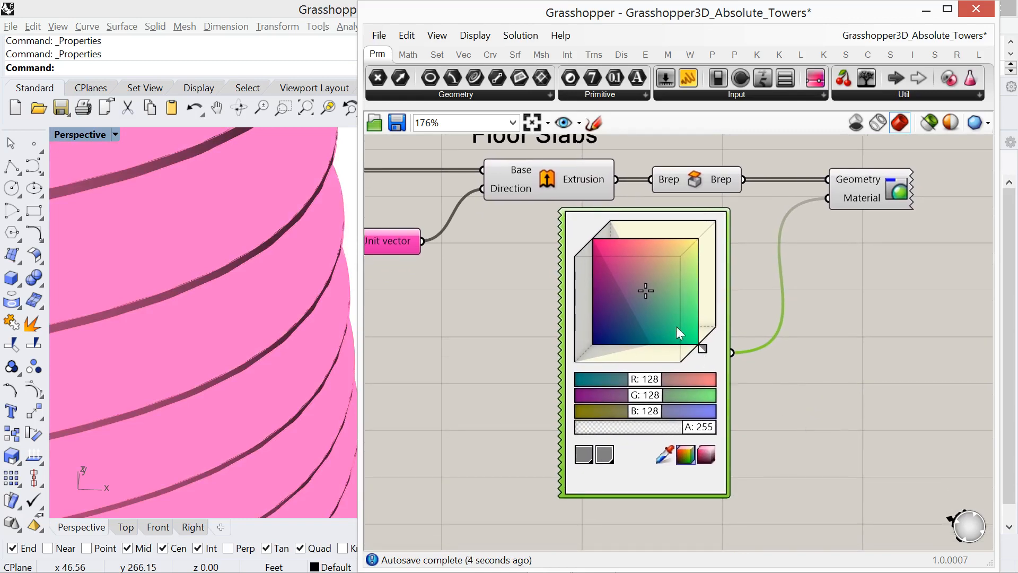
pyautogui.moveTo(641, 291); pyautogui.dragTo(681, 259)
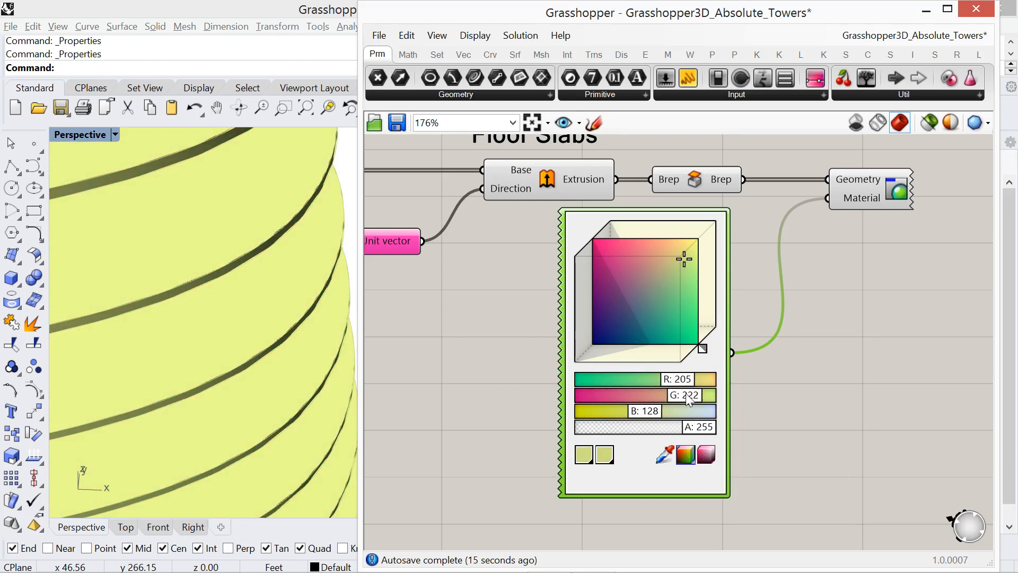
pyautogui.moveTo(699, 433)
pyautogui.mouseDown()
pyautogui.moveTo(615, 433)
pyautogui.moveTo(714, 432)
pyautogui.mouseUp()
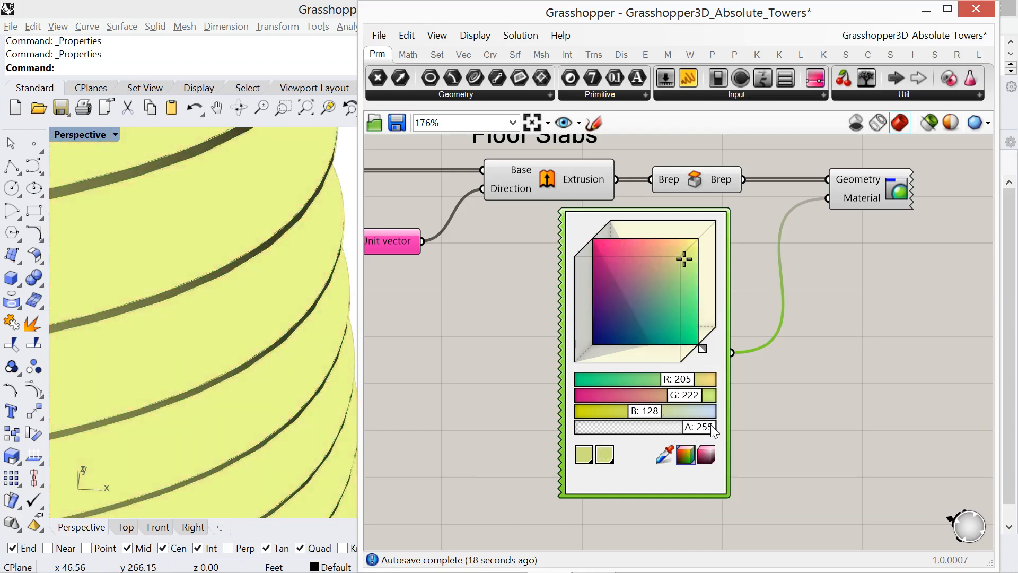
pyautogui.click(708, 458)
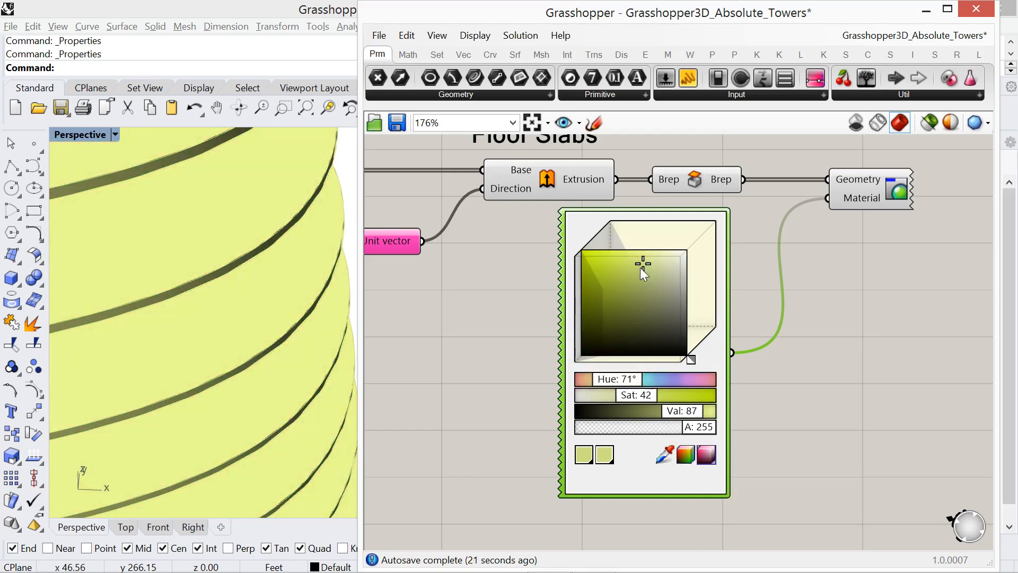
pyautogui.moveTo(641, 268)
pyautogui.mouseDown()
pyautogui.moveTo(632, 293)
pyautogui.moveTo(640, 278)
pyautogui.mouseUp()
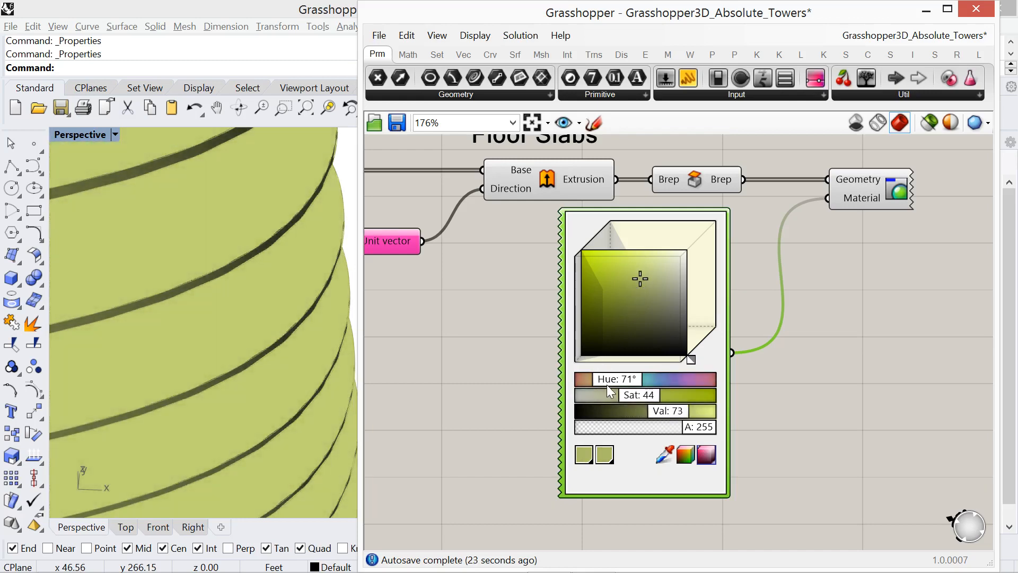
pyautogui.moveTo(607, 384)
pyautogui.mouseDown()
pyautogui.moveTo(663, 381)
pyautogui.moveTo(631, 380)
pyautogui.moveTo(639, 395)
pyautogui.moveTo(677, 395)
pyautogui.moveTo(650, 396)
pyautogui.moveTo(678, 411)
pyautogui.moveTo(620, 379)
pyautogui.mouseUp()
# Centre the Floor Slabs label over its components and shift the whole slab section, including the 0.75 slider, away from the curve array
pyautogui.moveTo(508, 403); pyautogui.dragTo(576, 387, button='right')
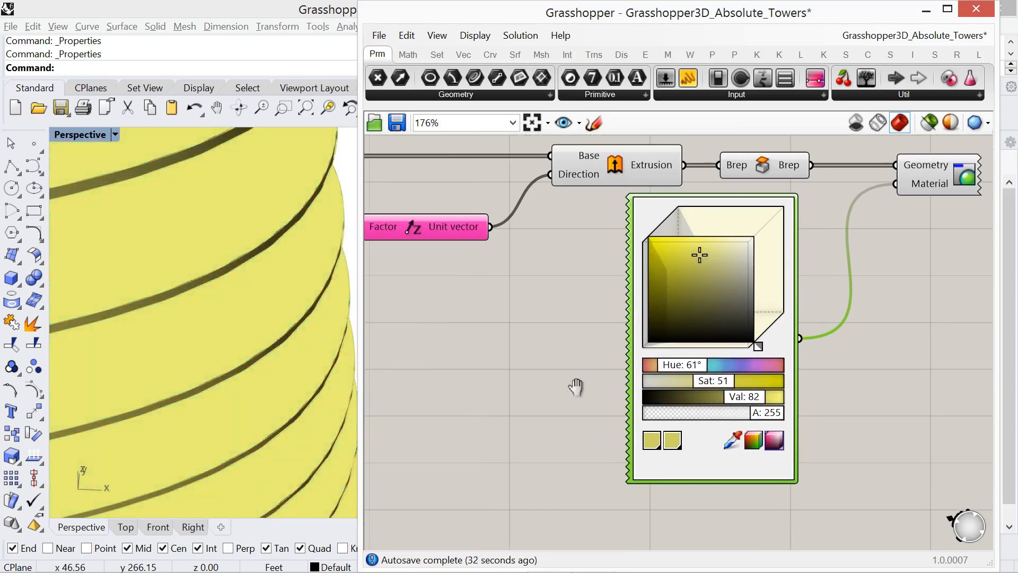
pyautogui.scroll(-4, 576, 387)
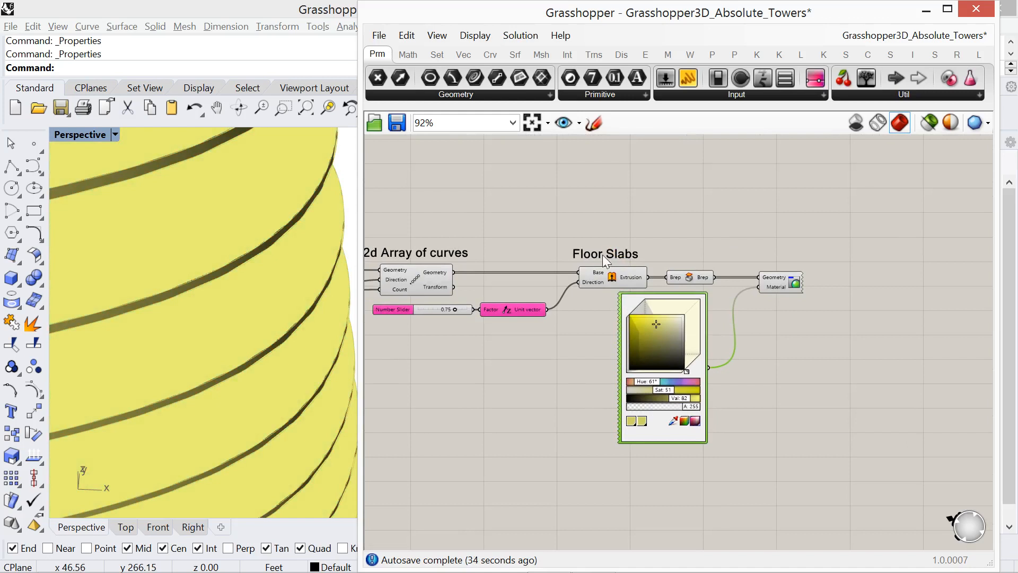
pyautogui.moveTo(603, 253); pyautogui.dragTo(666, 251)
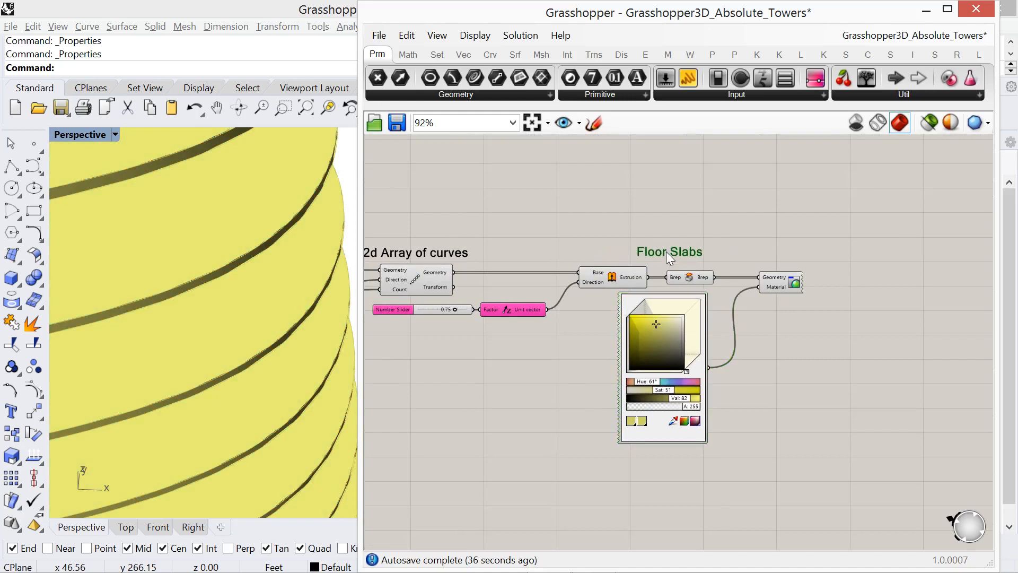
pyautogui.moveTo(851, 461)
pyautogui.mouseDown()
pyautogui.moveTo(582, 313)
pyautogui.moveTo(501, 218)
pyautogui.mouseUp()
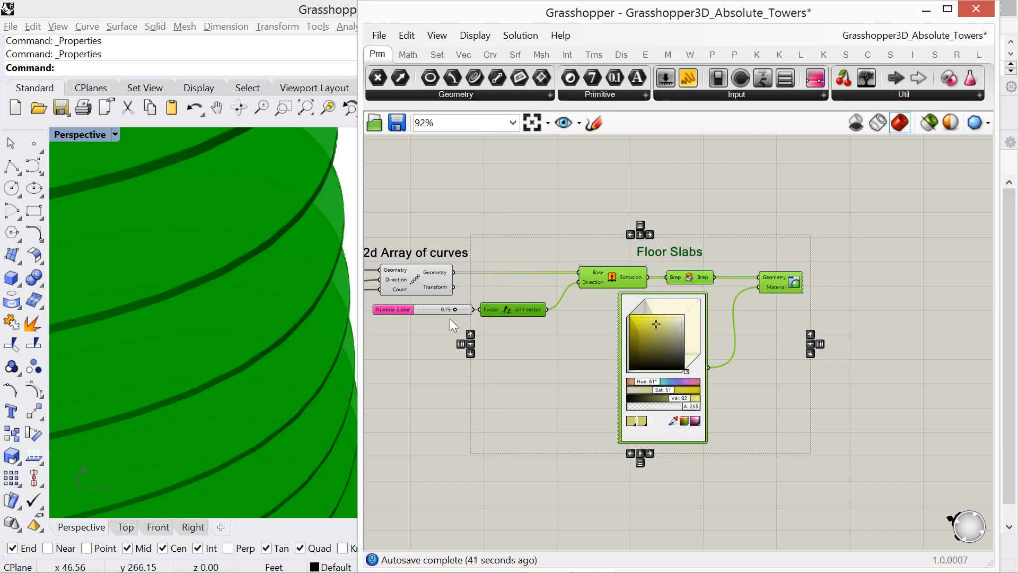
pyautogui.keyDown('shift'); pyautogui.click(421, 311); pyautogui.keyUp('shift')
pyautogui.moveTo(599, 278); pyautogui.dragTo(730, 279)
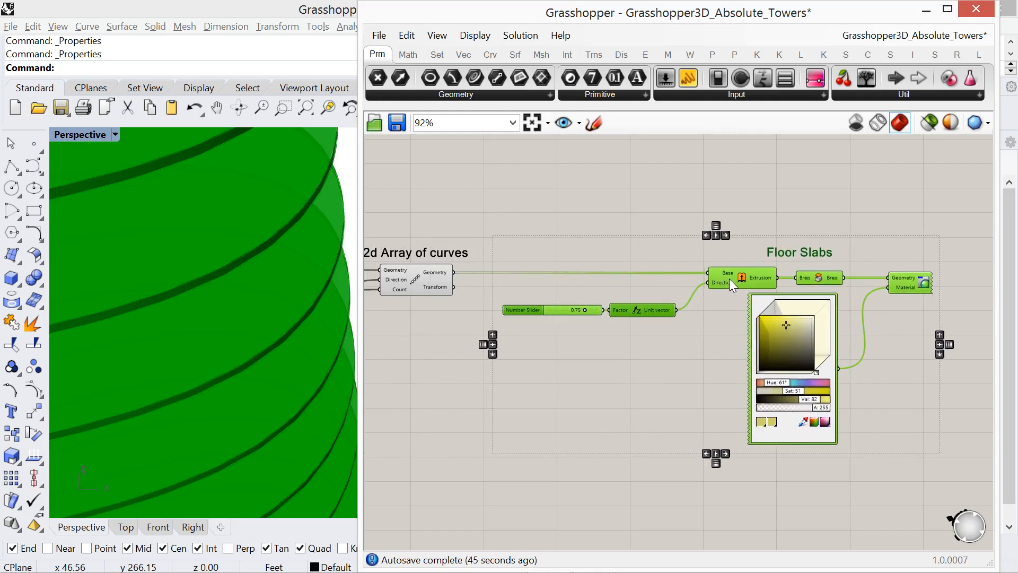
pyautogui.click(708, 193)
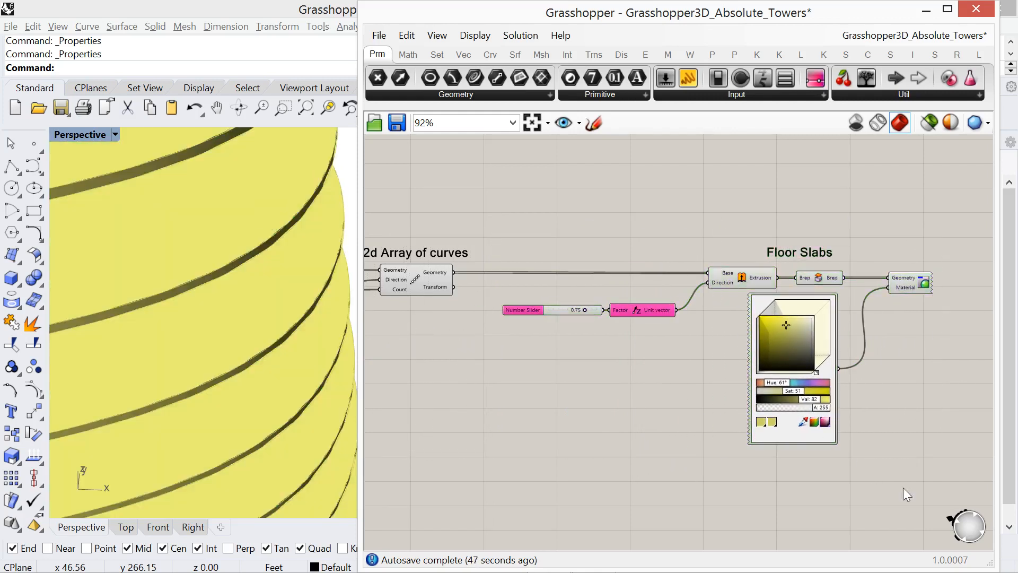
# Group the Floor Slabs label and components, and set the group colour to yellow with a hue of 63°
pyautogui.moveTo(903, 470); pyautogui.dragTo(538, 199)
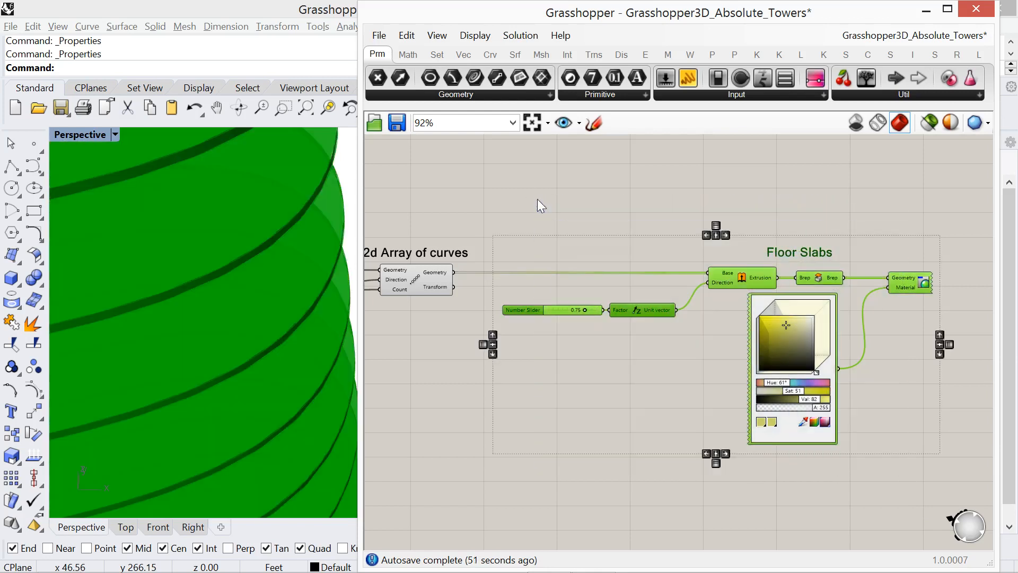
pyautogui.hotkey('ctrl', 'g')
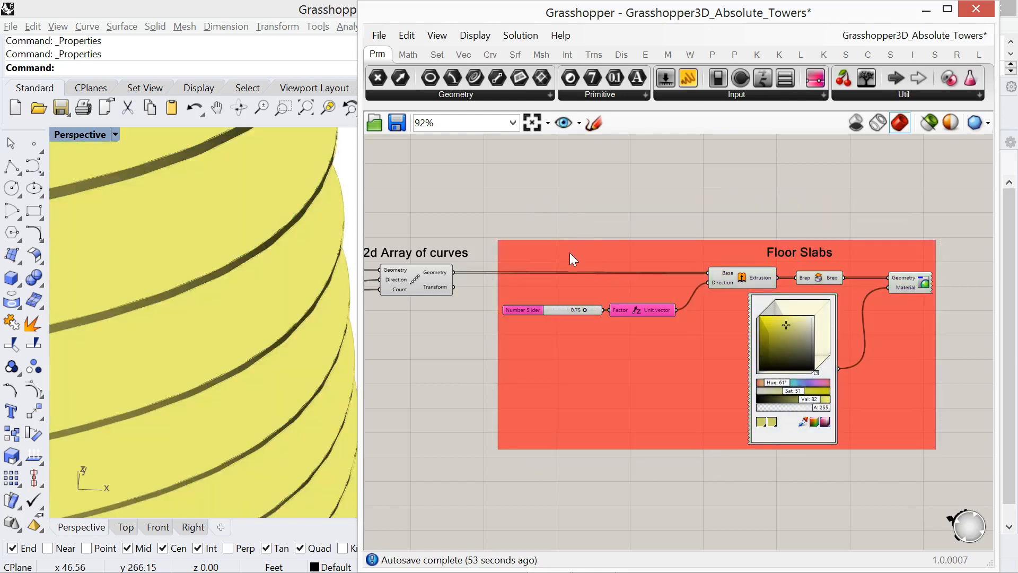
pyautogui.rightClick(597, 361)
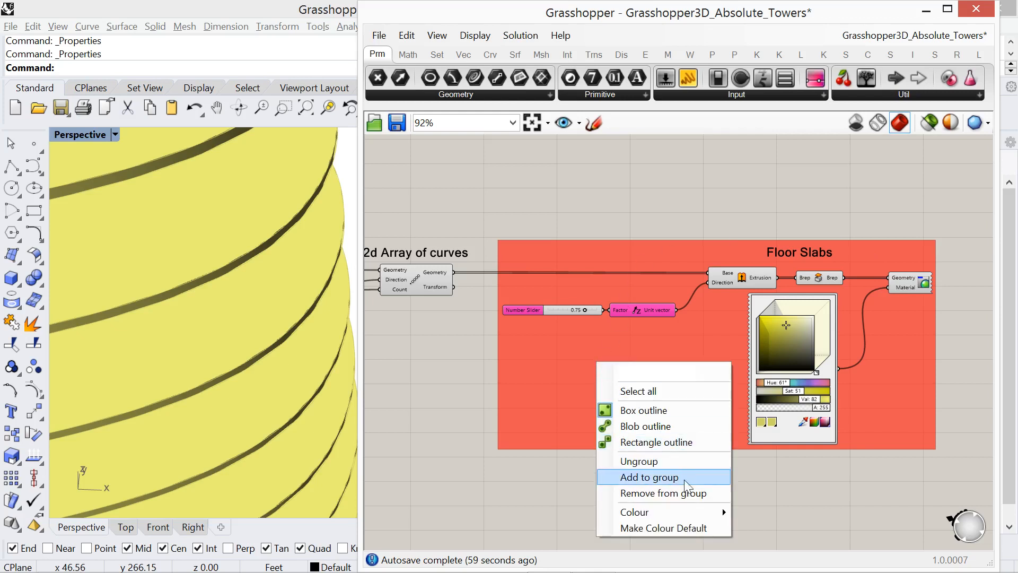
pyautogui.moveTo(701, 510)
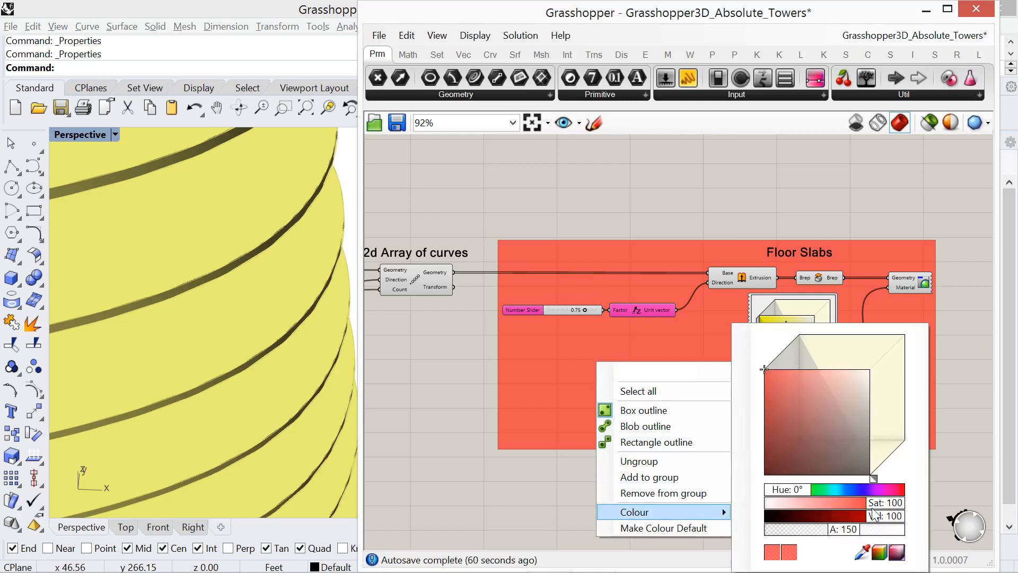
pyautogui.moveTo(780, 488); pyautogui.dragTo(804, 496)
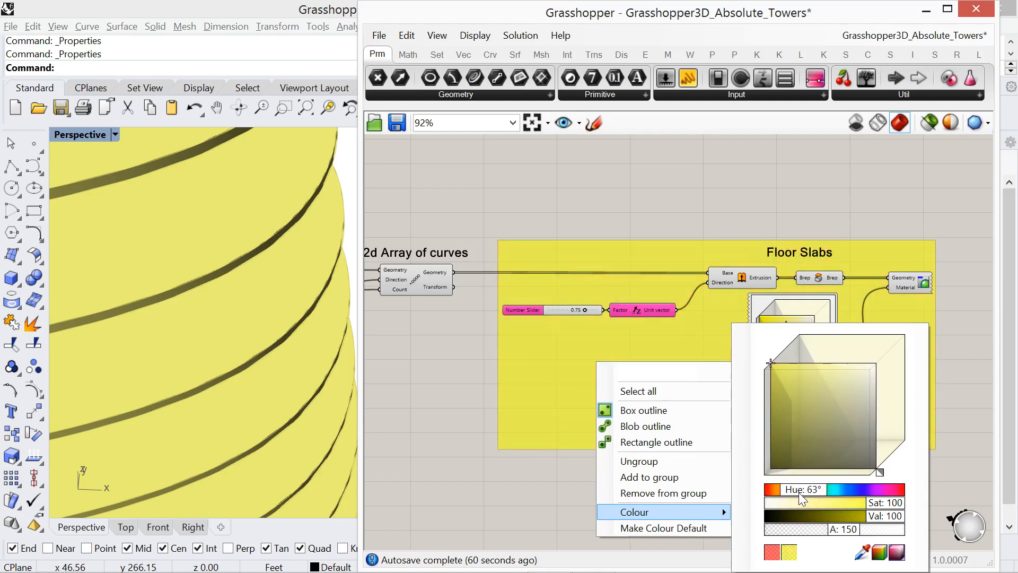
pyautogui.click(500, 511)
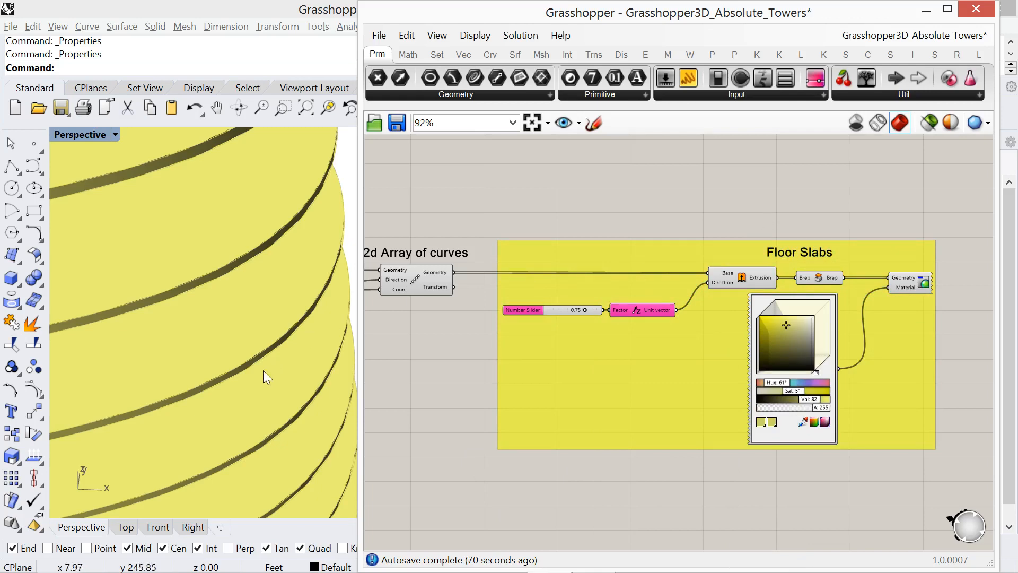
# Add a Geometry parameter outside the Floor Slabs group, connect the Cap Holes Brep output to it, and place it near the Custom Preview
pyautogui.scroll(-10, 250, 351)
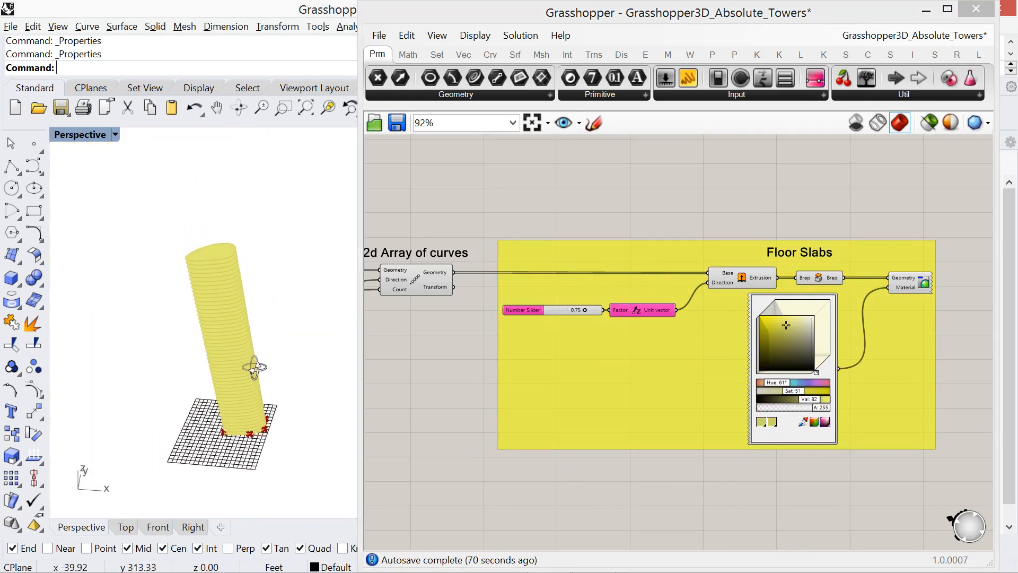
pyautogui.scroll(3, 255, 367)
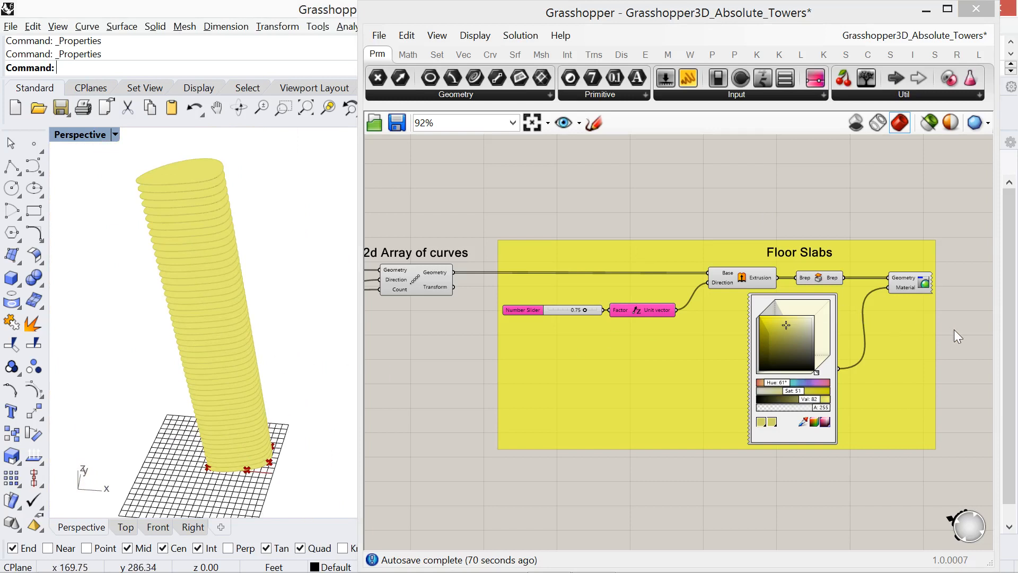
pyautogui.moveTo(954, 330); pyautogui.dragTo(828, 324, button='right')
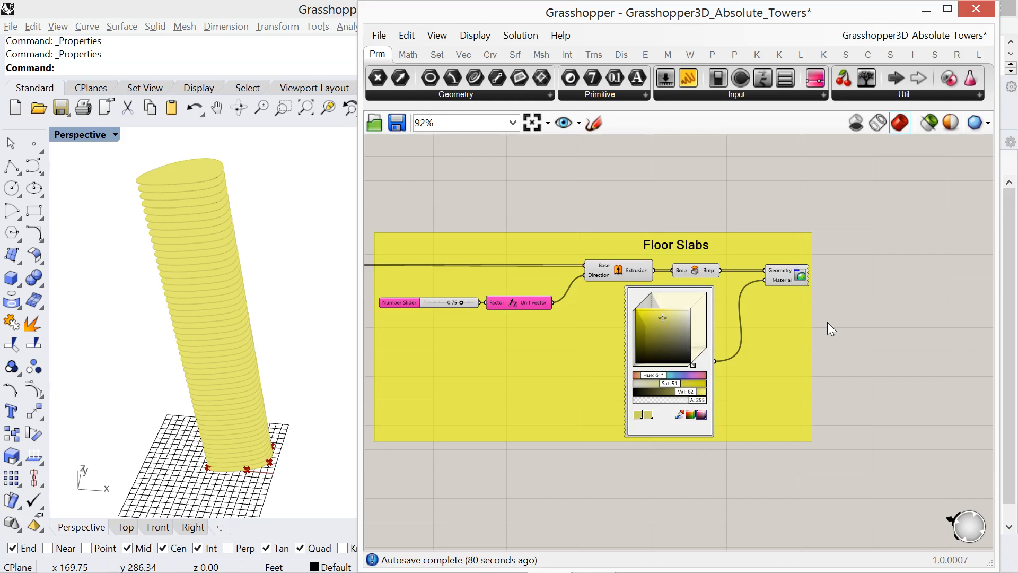
pyautogui.moveTo(824, 291); pyautogui.dragTo(765, 282, button='right')
pyautogui.scroll(3, 765, 282)
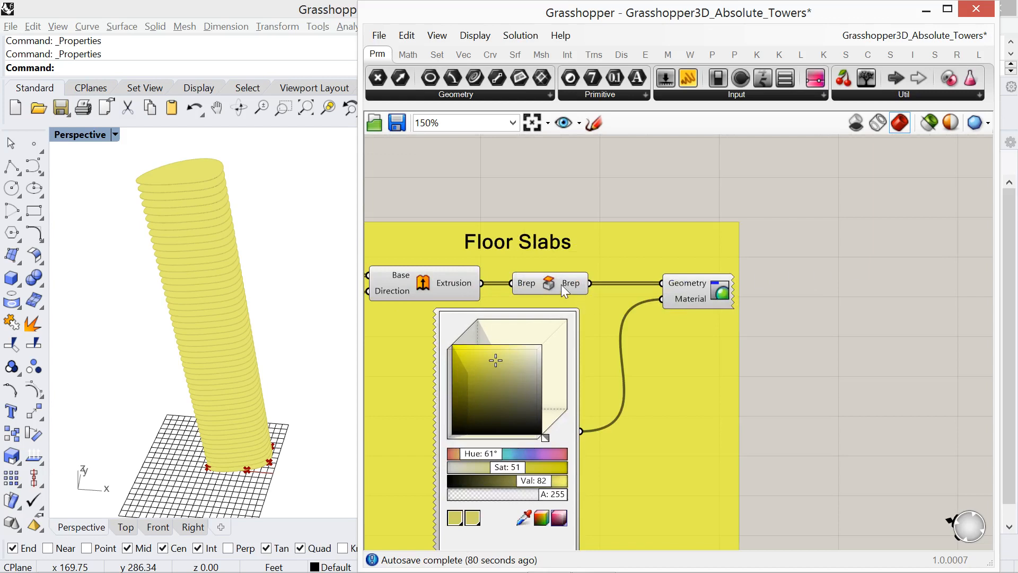
pyautogui.moveTo(562, 284)
pyautogui.click(572, 286)
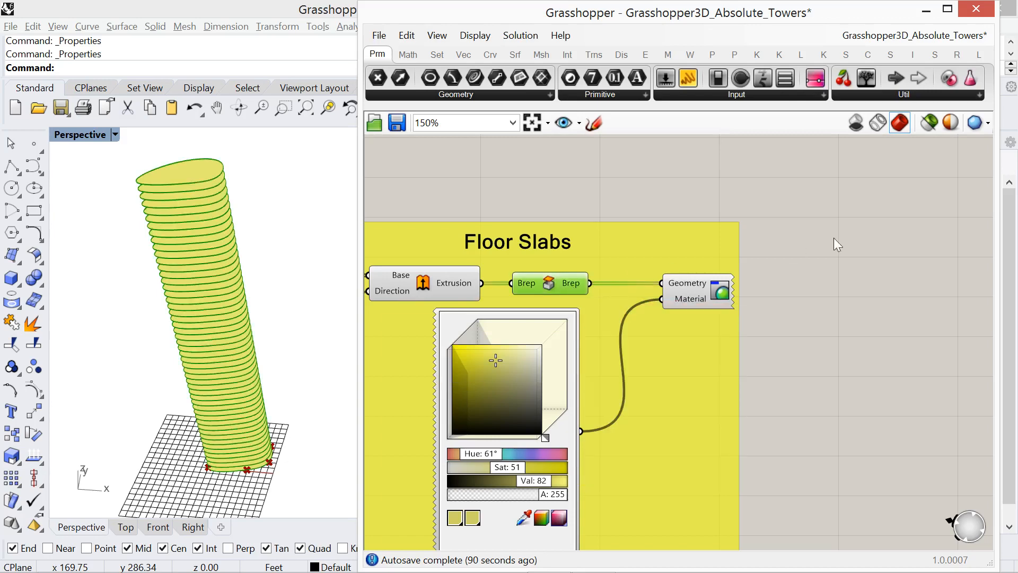
pyautogui.click(508, 94)
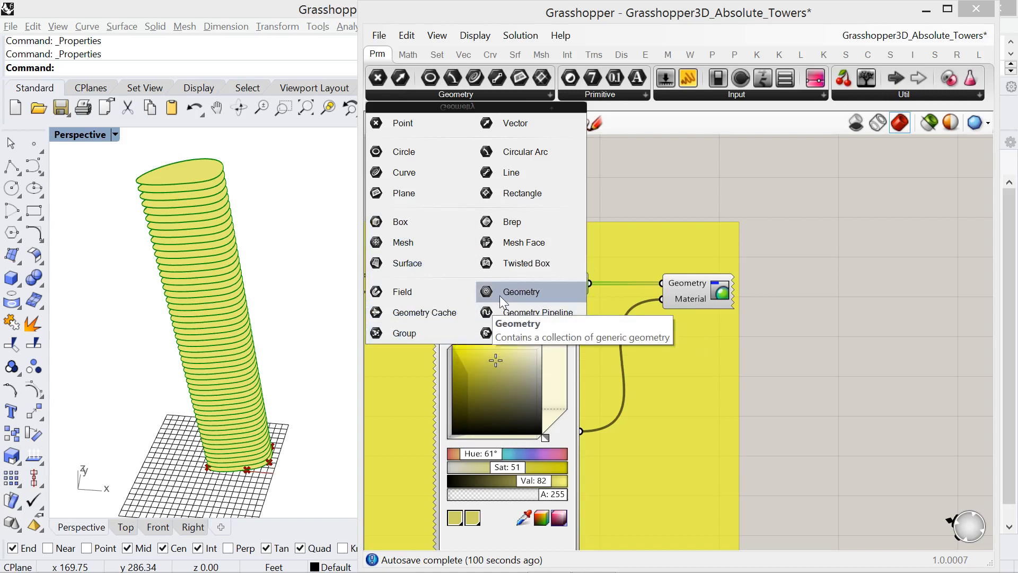
pyautogui.moveTo(499, 295); pyautogui.dragTo(856, 262)
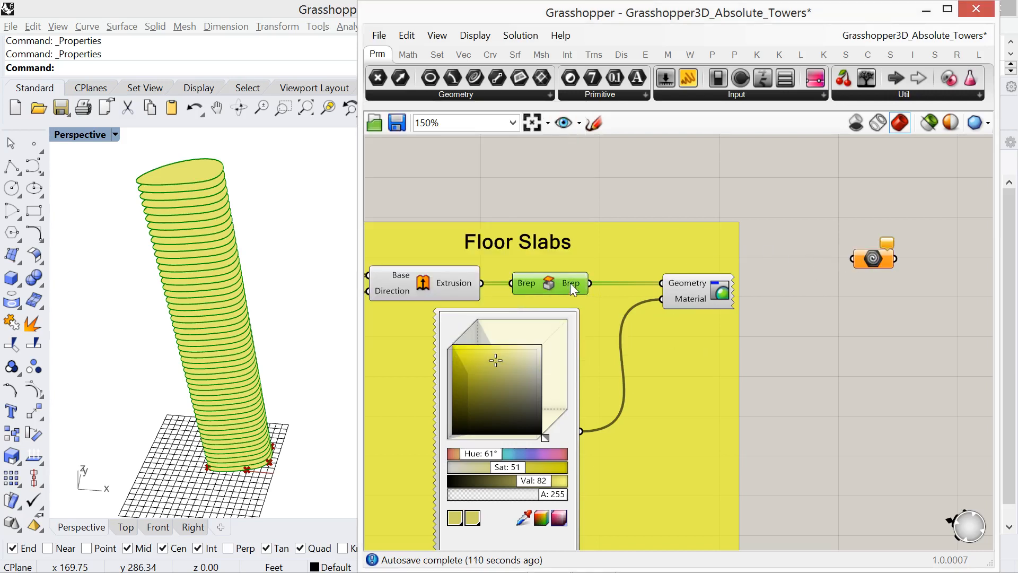
pyautogui.moveTo(590, 284); pyautogui.dragTo(684, 254)
pyautogui.moveTo(837, 260); pyautogui.dragTo(822, 192)
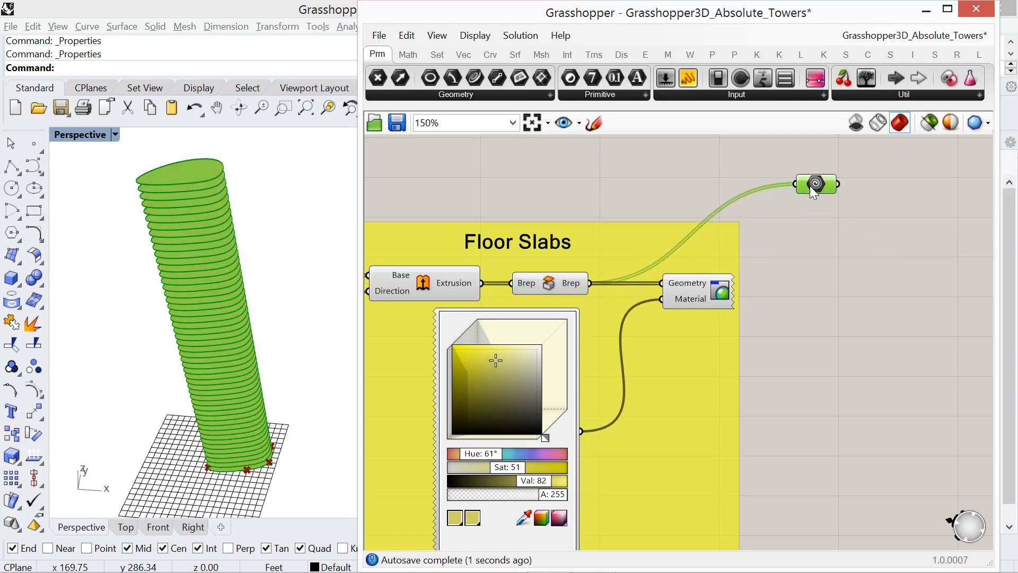
pyautogui.moveTo(823, 192)
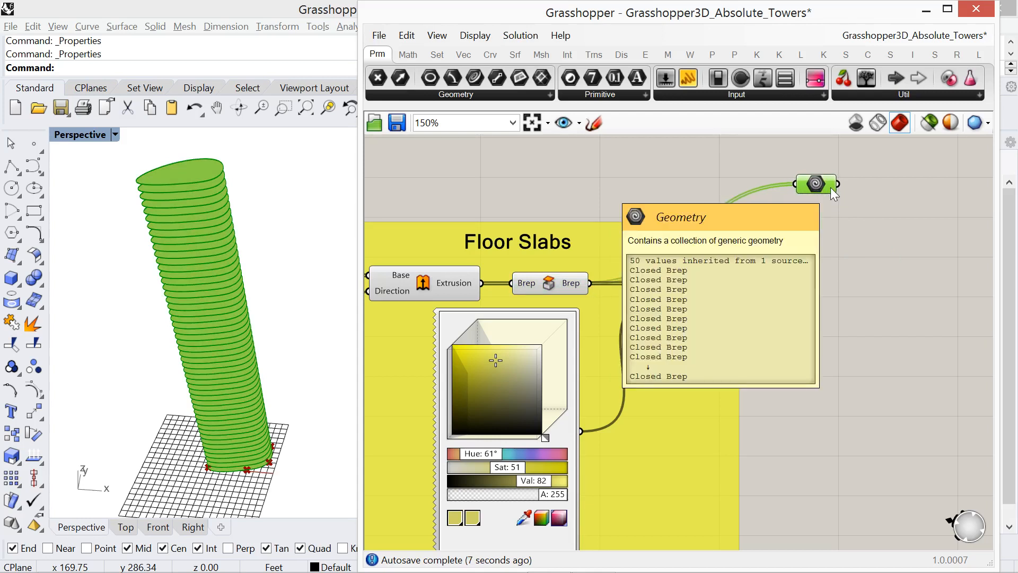
pyautogui.moveTo(829, 187); pyautogui.dragTo(810, 246)
# Add a Scribble reading "Bake Me!!!" above the Geometry parameter and move both farther away from the Floor Slabs group
pyautogui.doubleClick(790, 222)
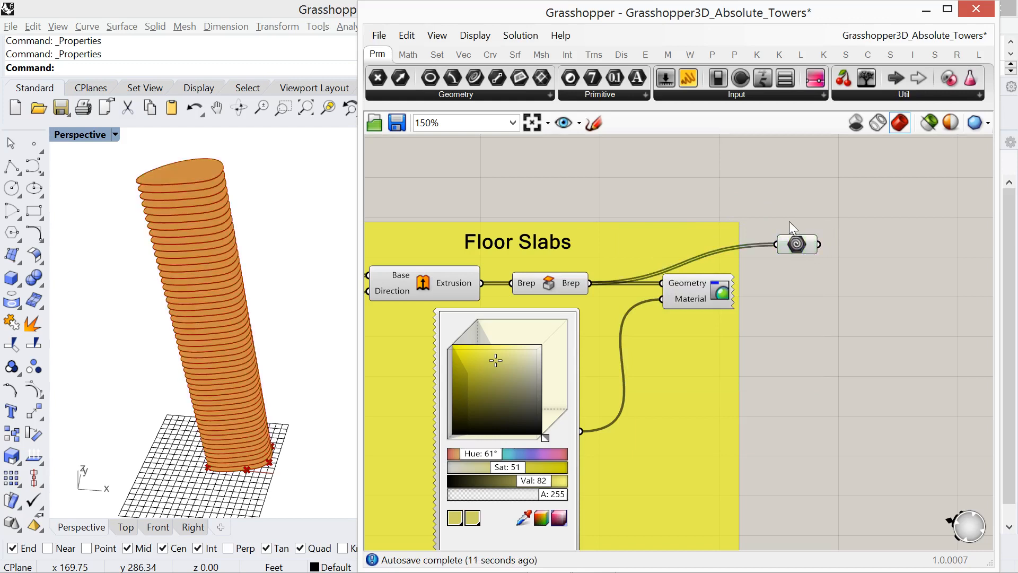
pyautogui.write('scrib')
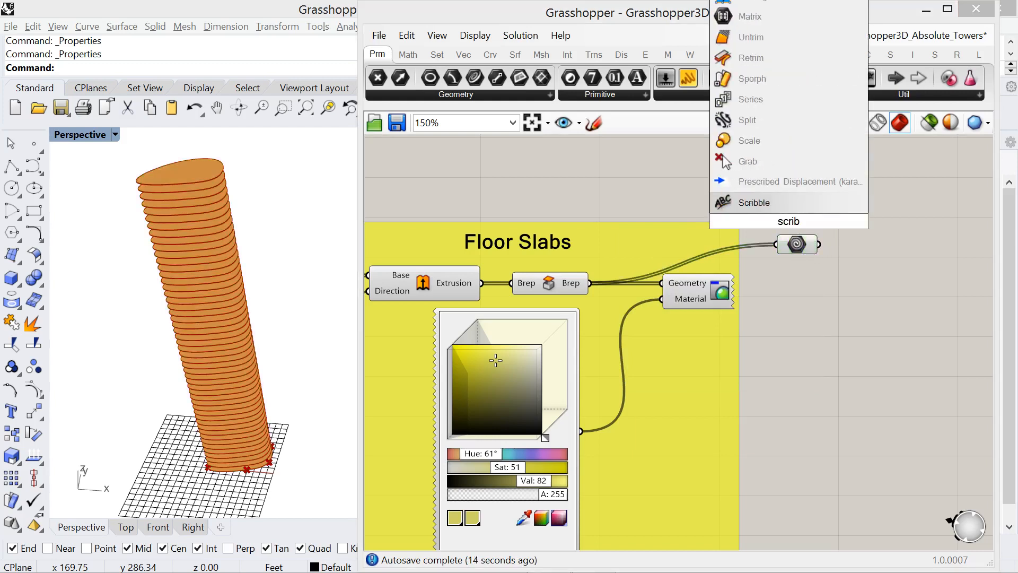
pyautogui.click(785, 200)
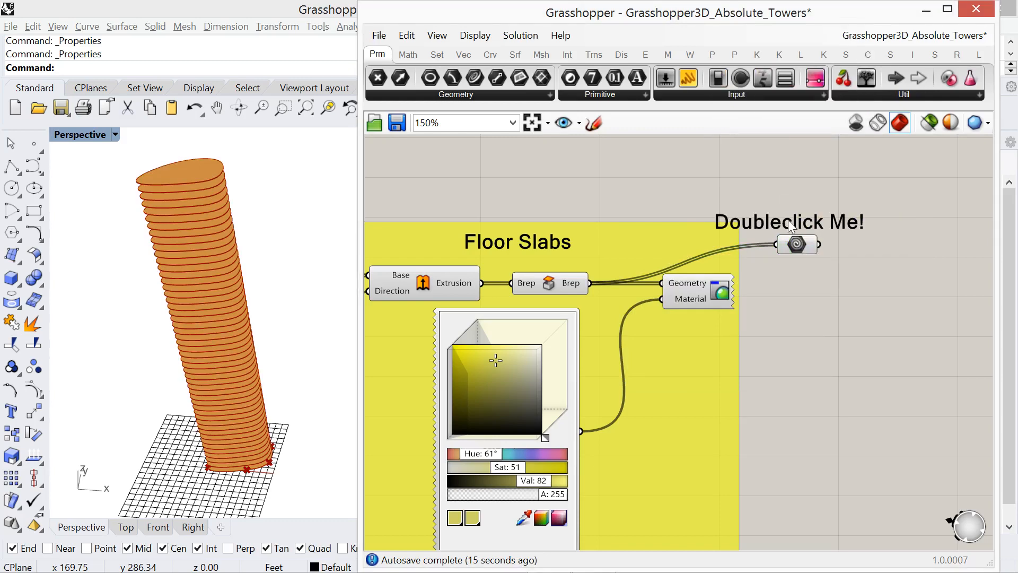
pyautogui.doubleClick(836, 222)
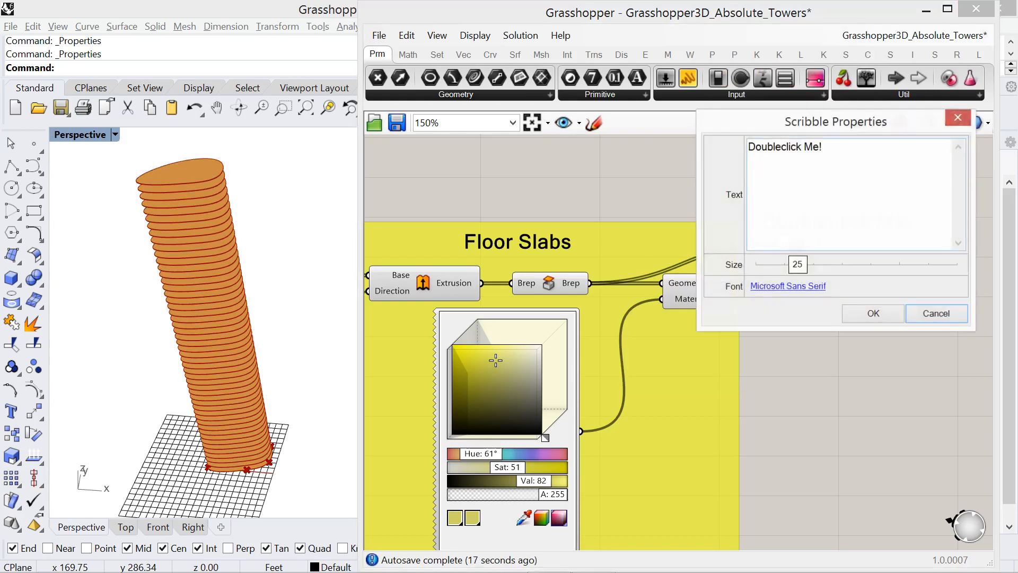
pyautogui.write('Ba')
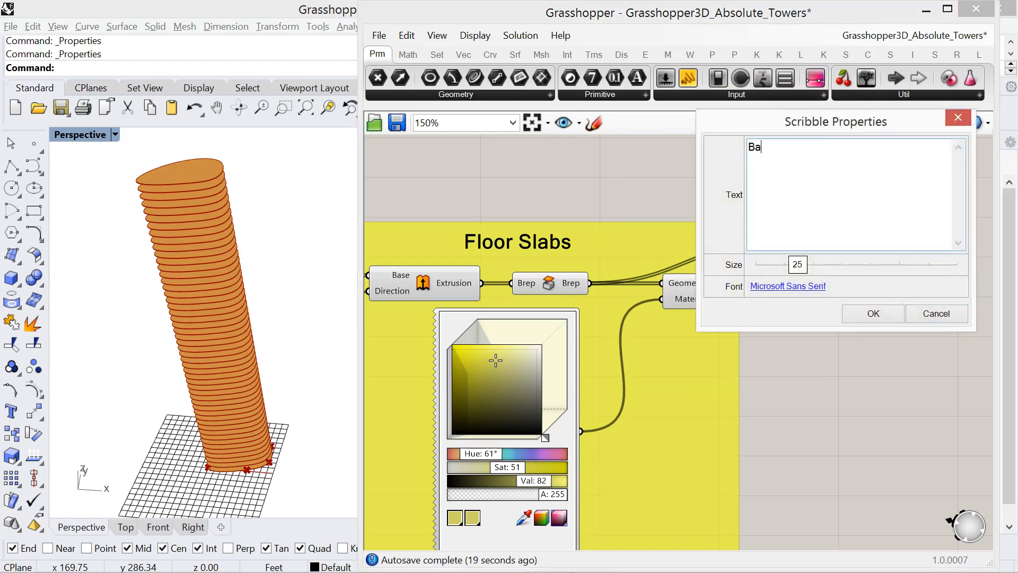
pyautogui.write('ke me!!!')
pyautogui.click(860, 317)
pyautogui.press('BackSpace')
pyautogui.write('M')
pyautogui.click(874, 314)
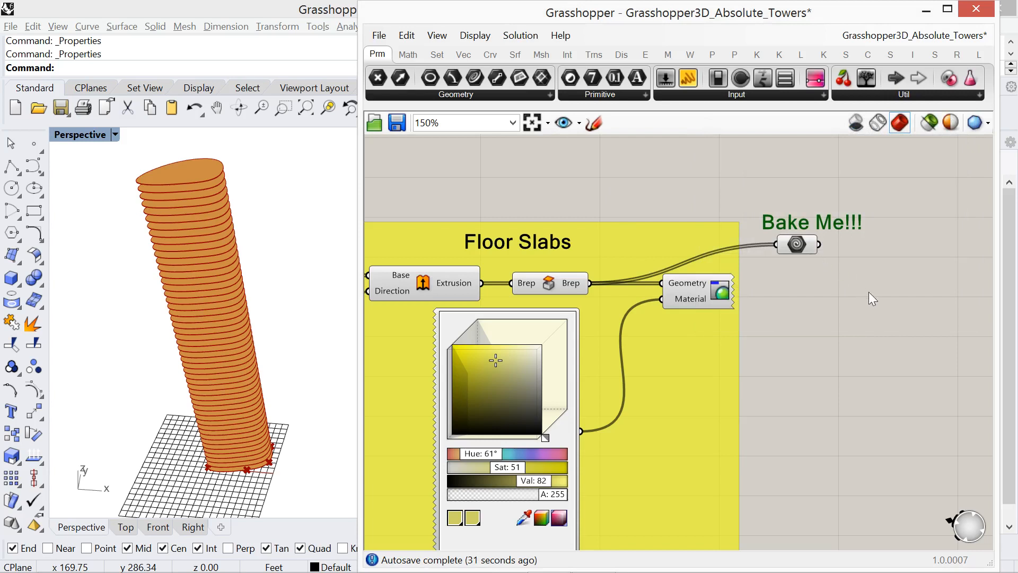
pyautogui.moveTo(873, 299); pyautogui.dragTo(777, 182)
pyautogui.moveTo(805, 250)
pyautogui.mouseDown()
pyautogui.moveTo(907, 240)
pyautogui.moveTo(884, 238)
pyautogui.mouseUp()
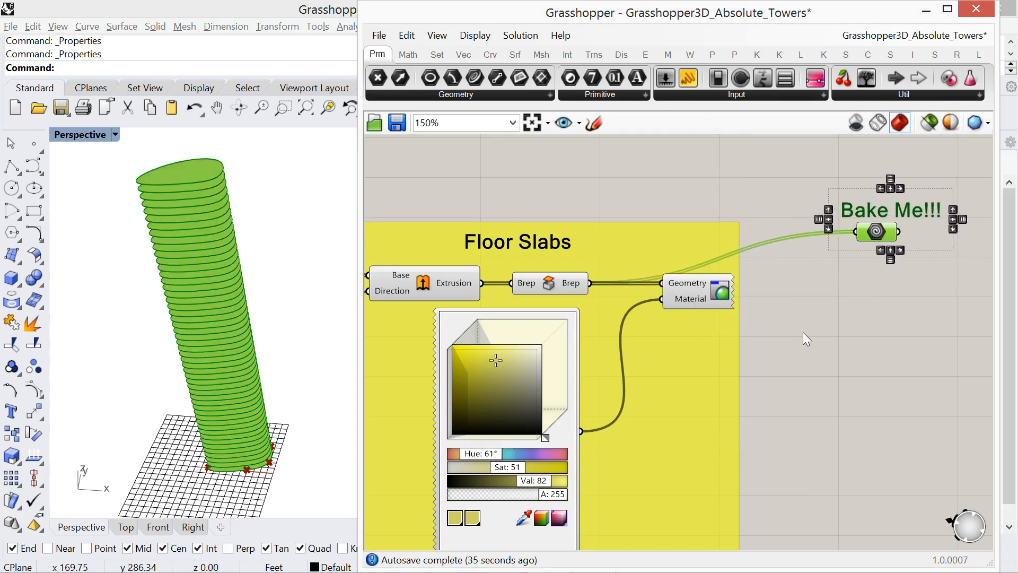
# Connect the Geometry parameter's output to the Custom Preview's Geometry input and add the parameter to the Floor Slabs group
pyautogui.moveTo(771, 334); pyautogui.dragTo(645, 319, button='right')
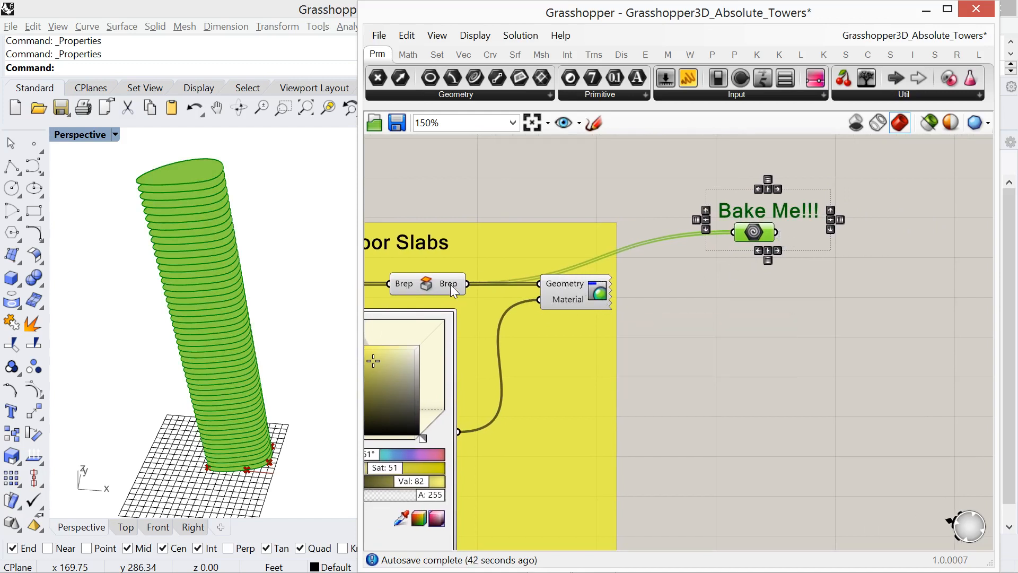
pyautogui.moveTo(776, 232); pyautogui.dragTo(539, 285)
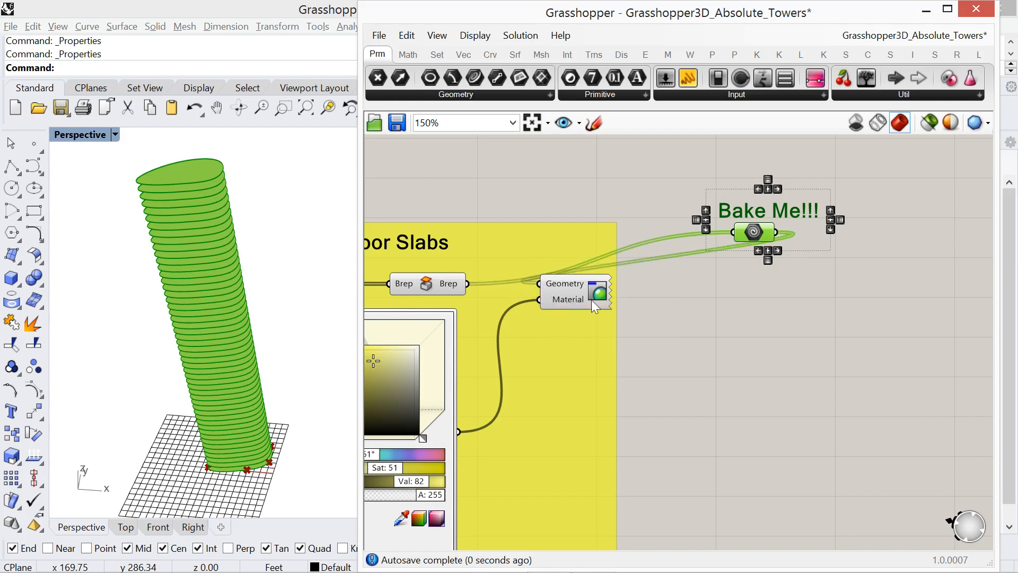
pyautogui.click(722, 314)
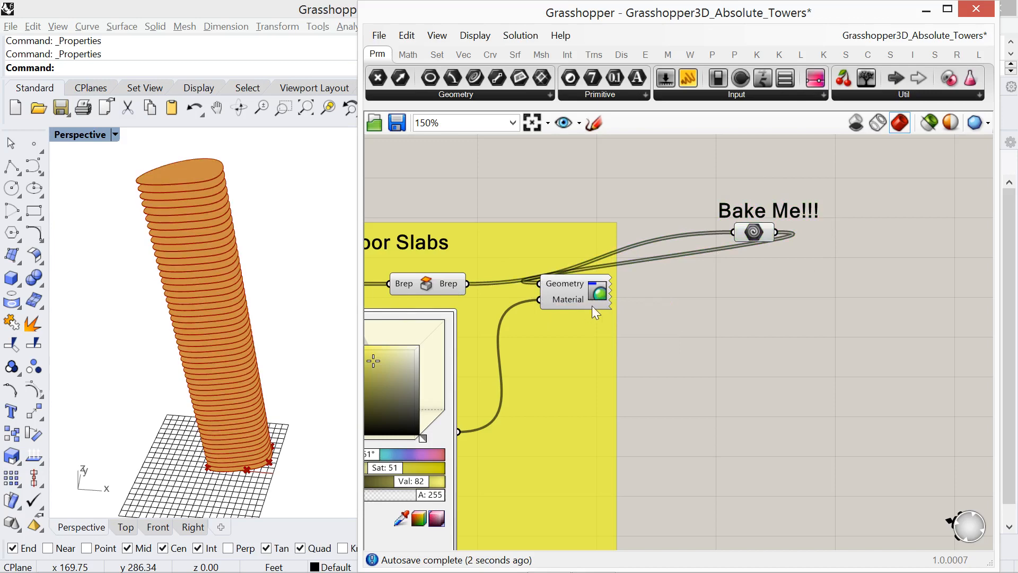
pyautogui.click(750, 235)
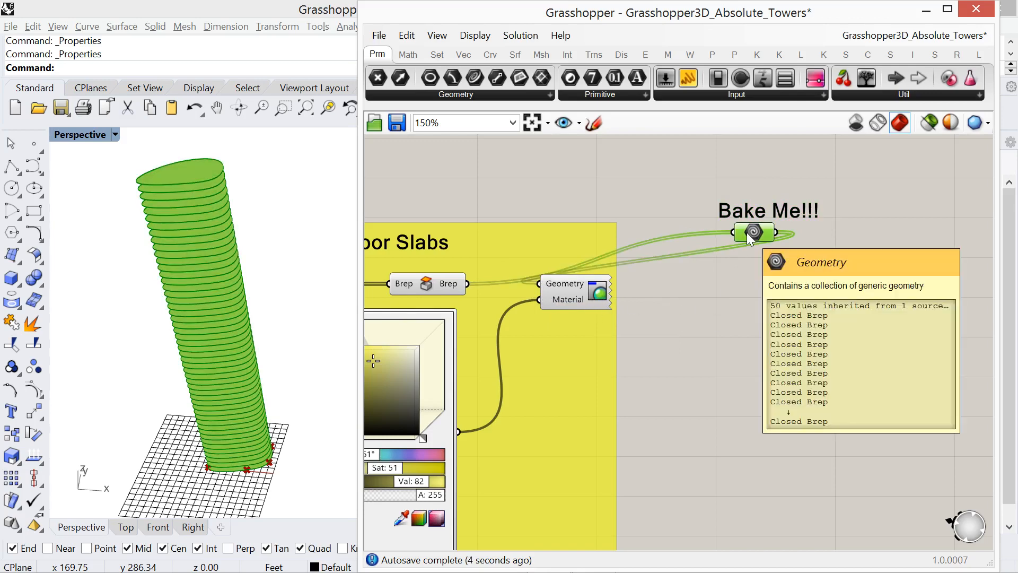
pyautogui.rightClick(561, 374)
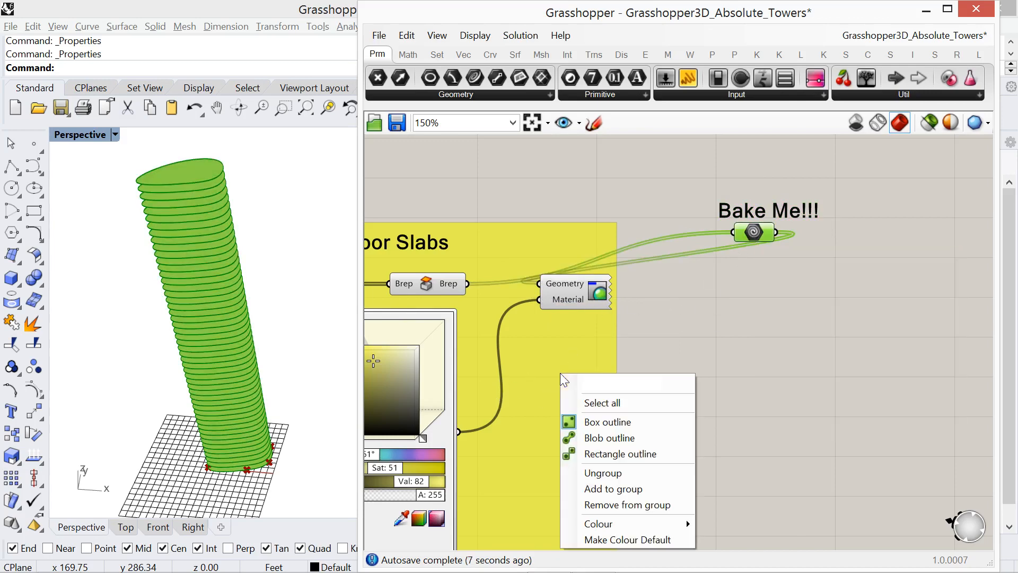
pyautogui.click(621, 490)
# Move the Custom Preview past the Geometry parameter, shift the colour picker closer to it, and nudge the "Bake Me!!!" label clear of the parameter
pyautogui.moveTo(584, 301); pyautogui.dragTo(852, 298)
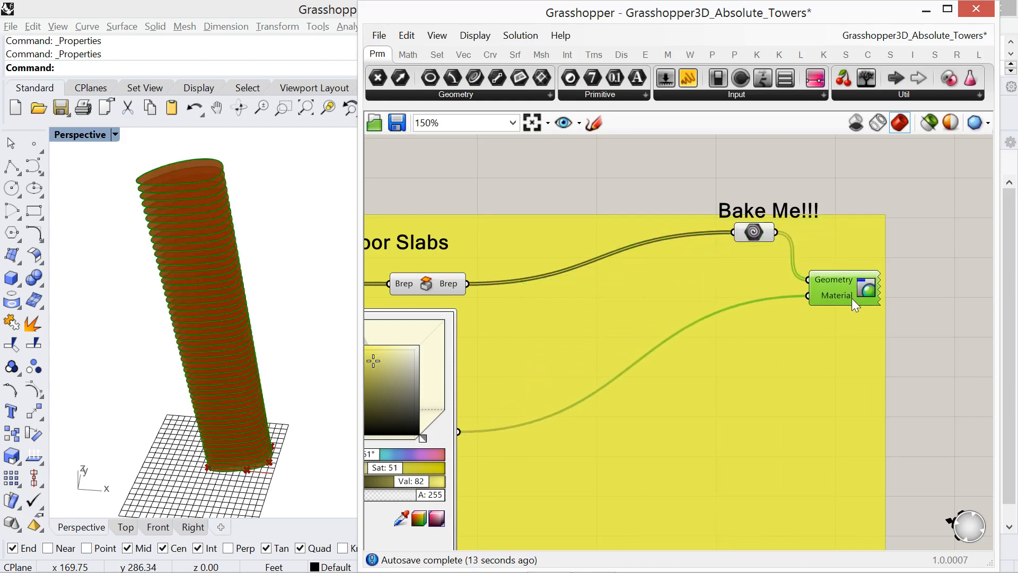
pyautogui.moveTo(437, 421); pyautogui.dragTo(527, 417)
pyautogui.moveTo(778, 214); pyautogui.dragTo(770, 208)
pyautogui.click(640, 177)
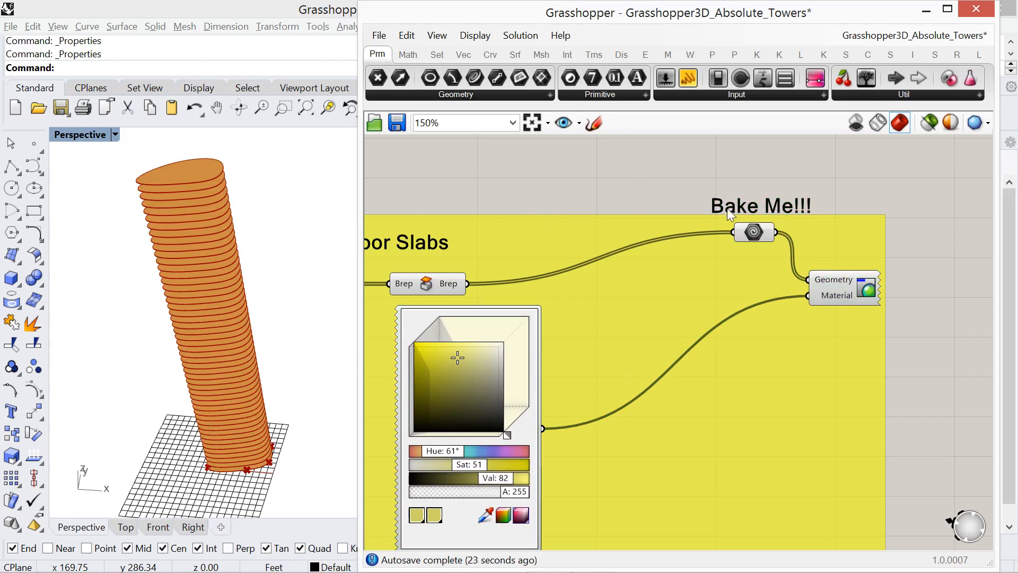
# Move the Floor Slabs label directly above the "Bake Me!!!" label at the Geometry parameter
pyautogui.click(751, 237)
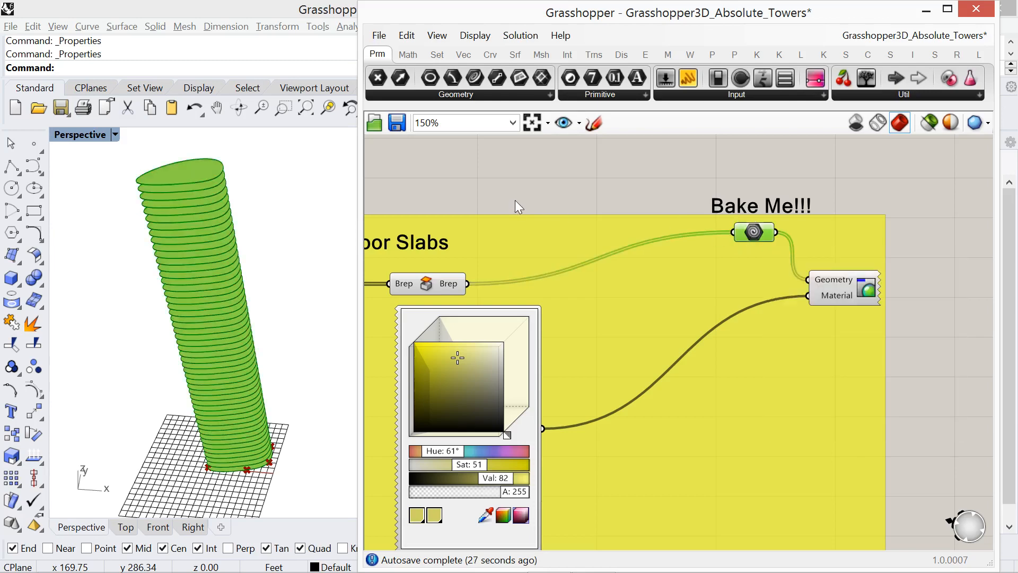
pyautogui.moveTo(741, 236)
pyautogui.moveTo(433, 244); pyautogui.dragTo(799, 189)
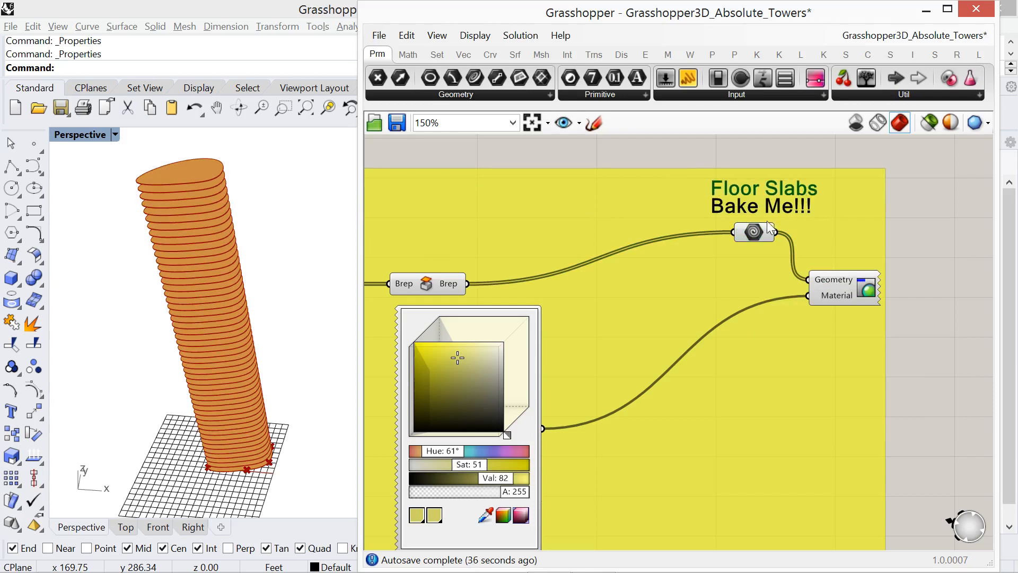
pyautogui.click(756, 230)
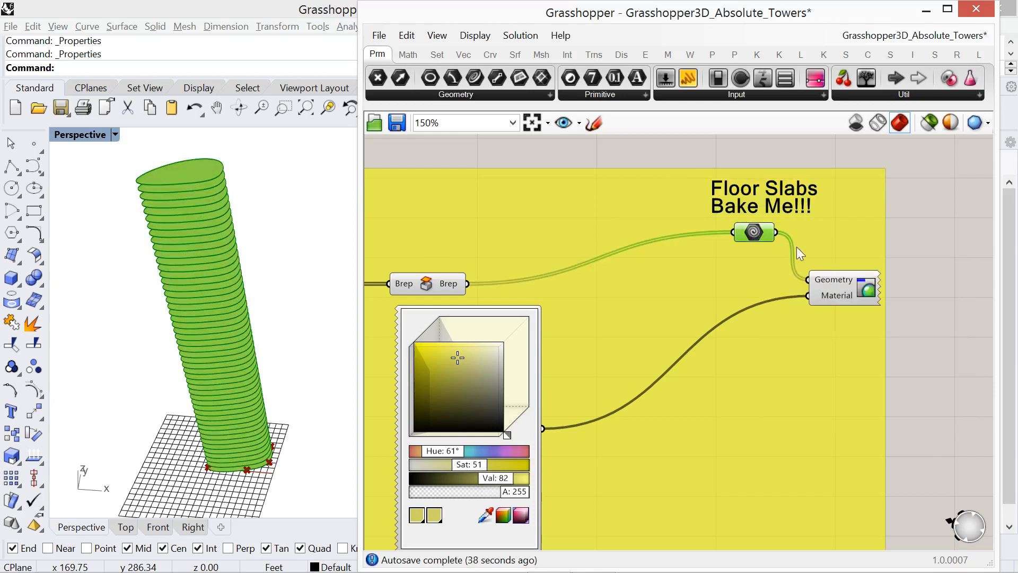
# Turn the preview off for the selected Floor Slabs components, leaving out the Geometry parameter
pyautogui.click(718, 301)
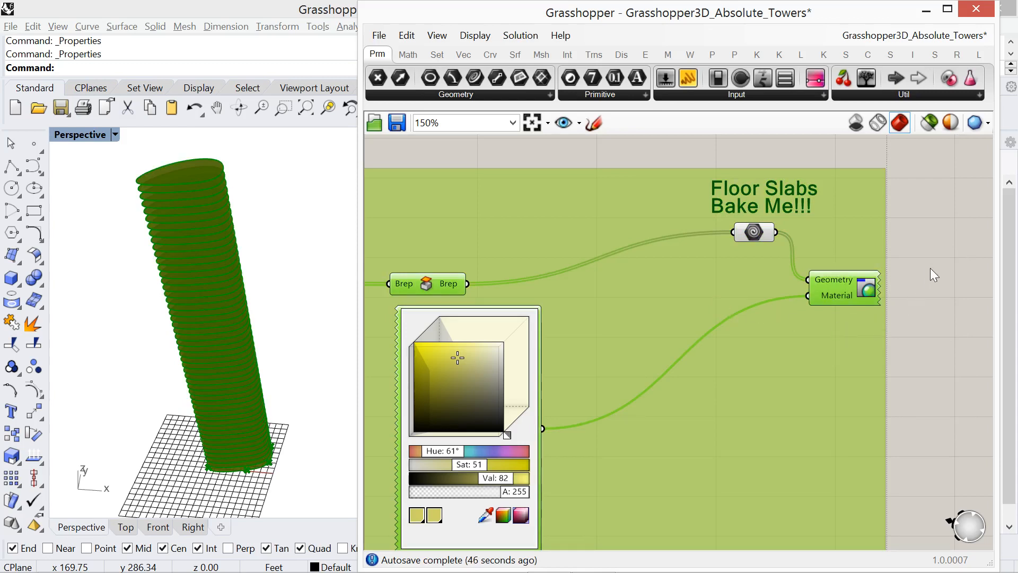
pyautogui.rightClick(934, 228)
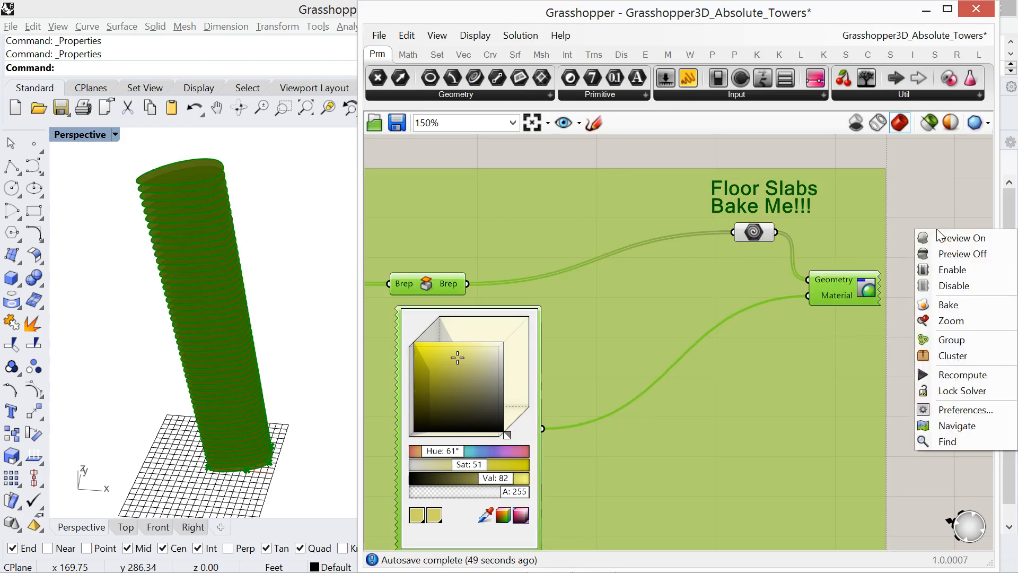
pyautogui.click(949, 257)
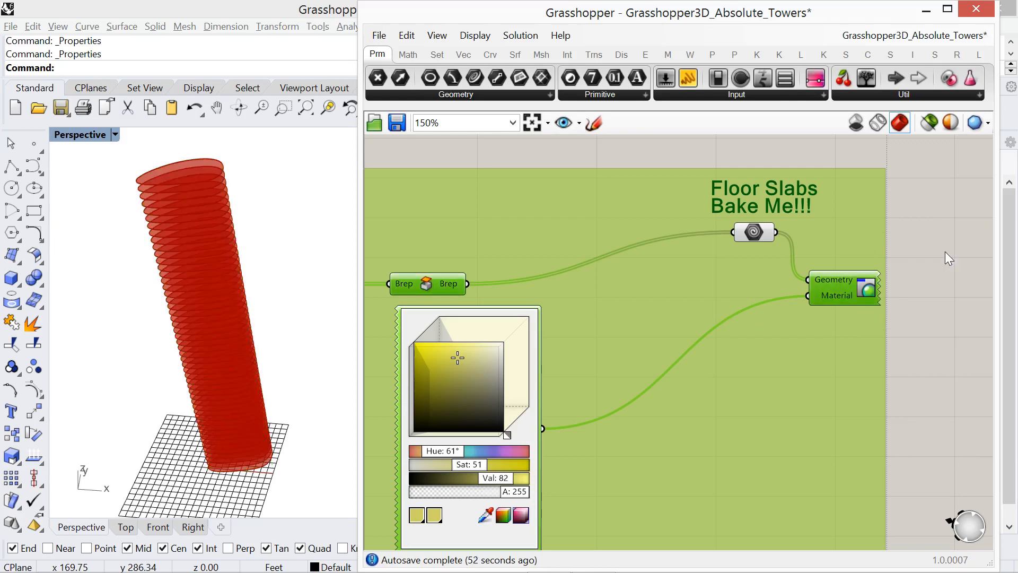
pyautogui.click(942, 265)
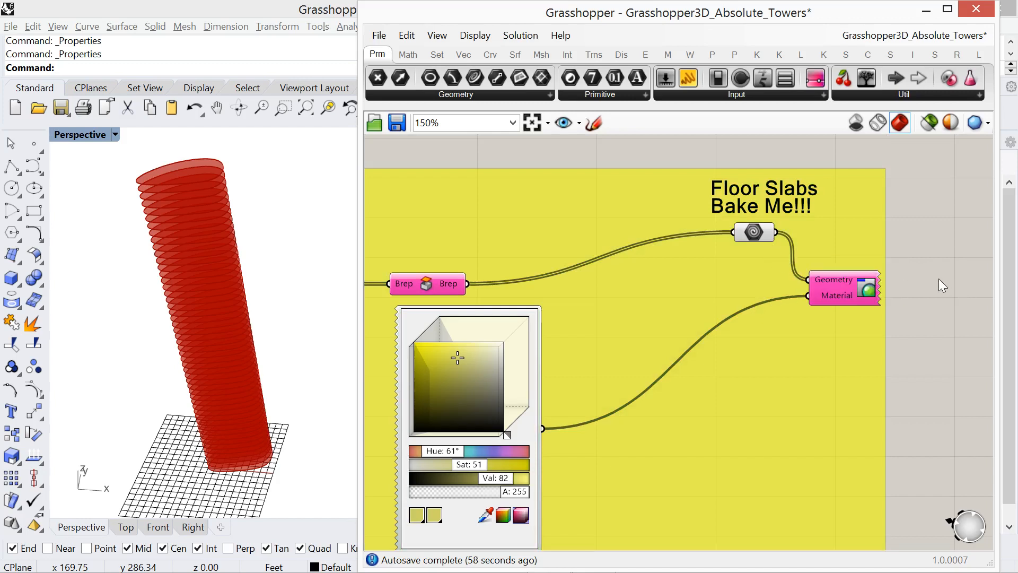
# Turn the preview back on for the Custom Preview component only
pyautogui.click(838, 289)
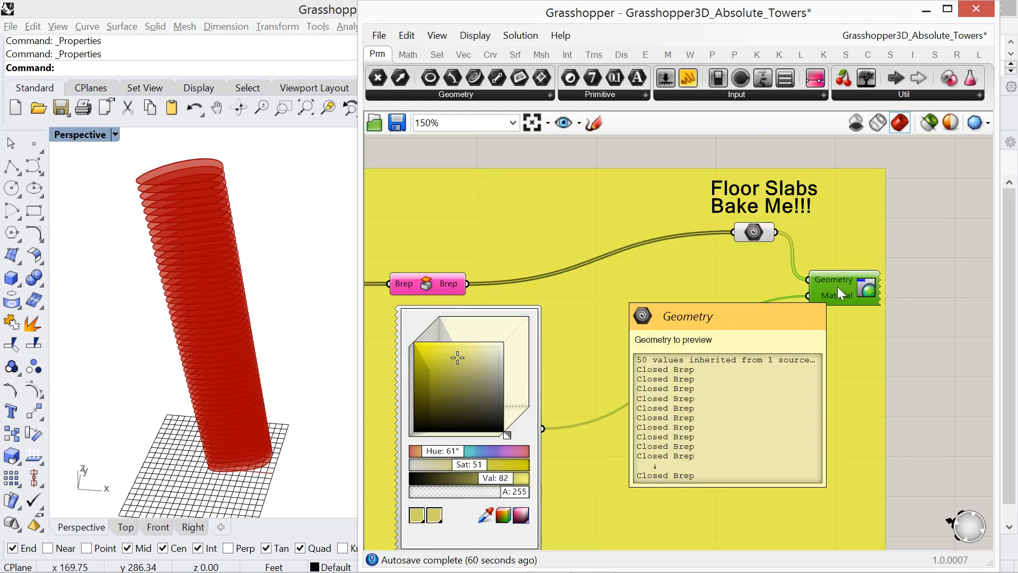
pyautogui.rightClick(934, 300)
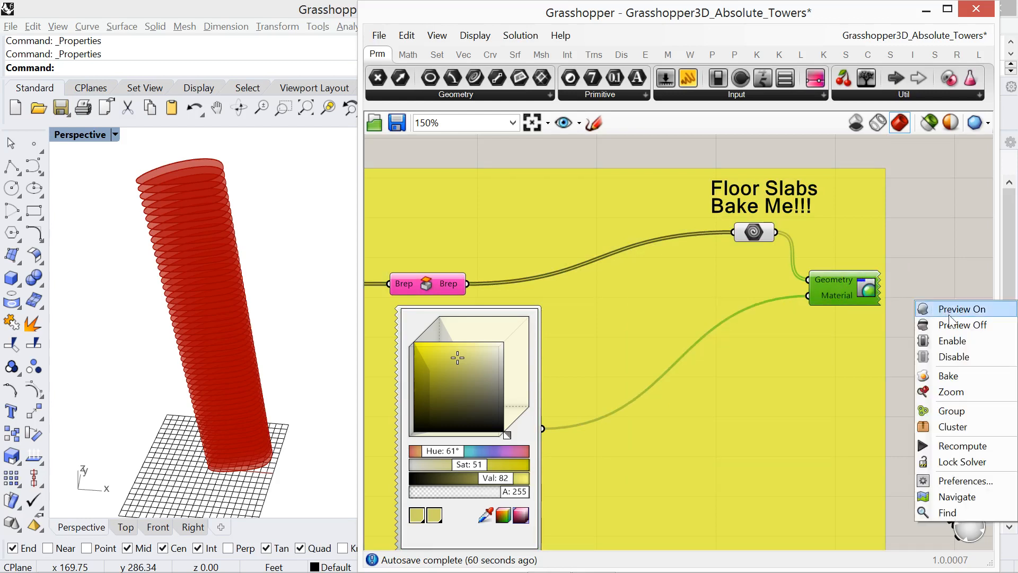
pyautogui.click(955, 310)
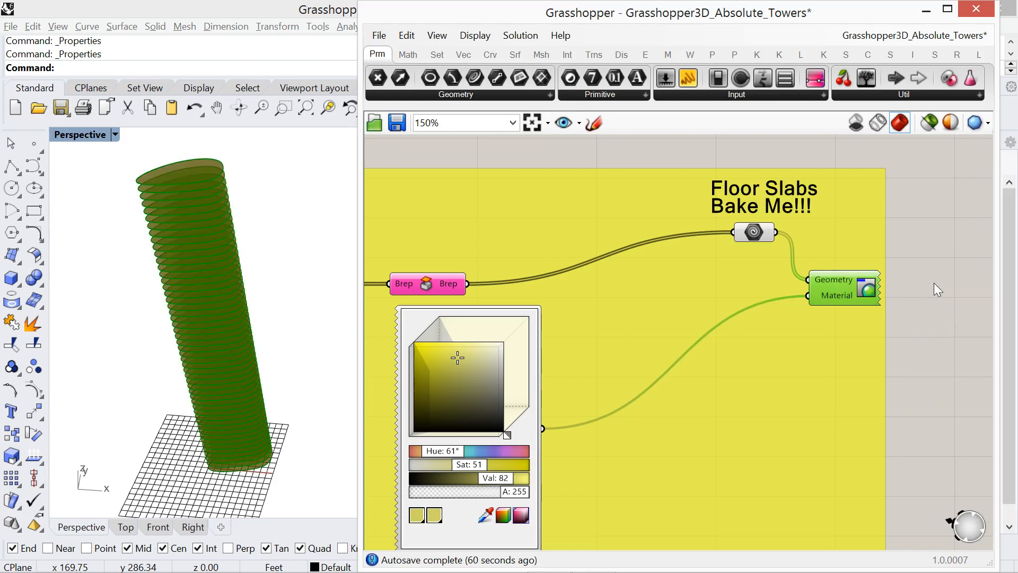
# Turn the preview off for the Geometry parameter under the Floor Slabs "Bake Me!!!" label
pyautogui.click(751, 232)
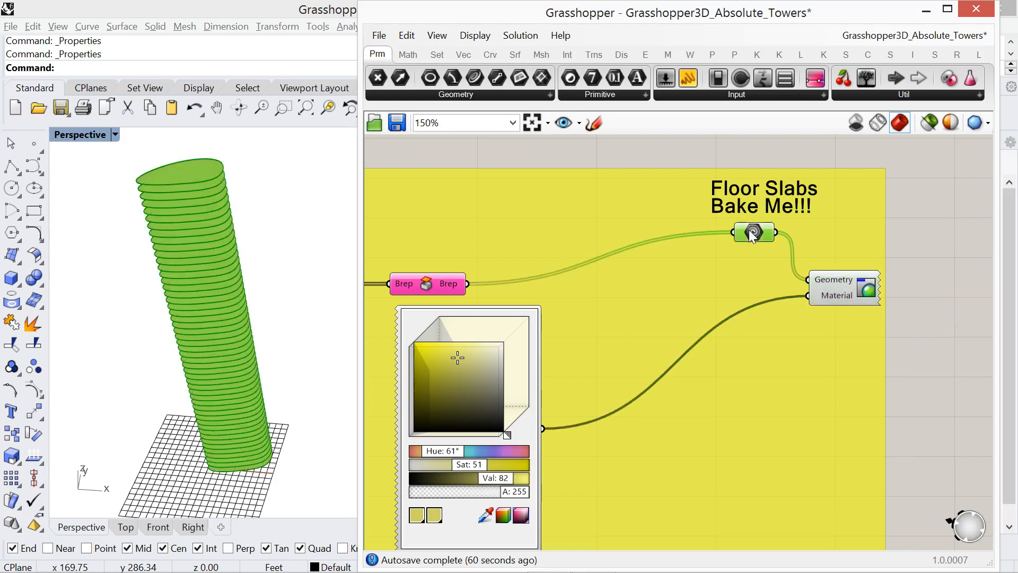
pyautogui.rightClick(685, 147)
pyautogui.click(713, 171)
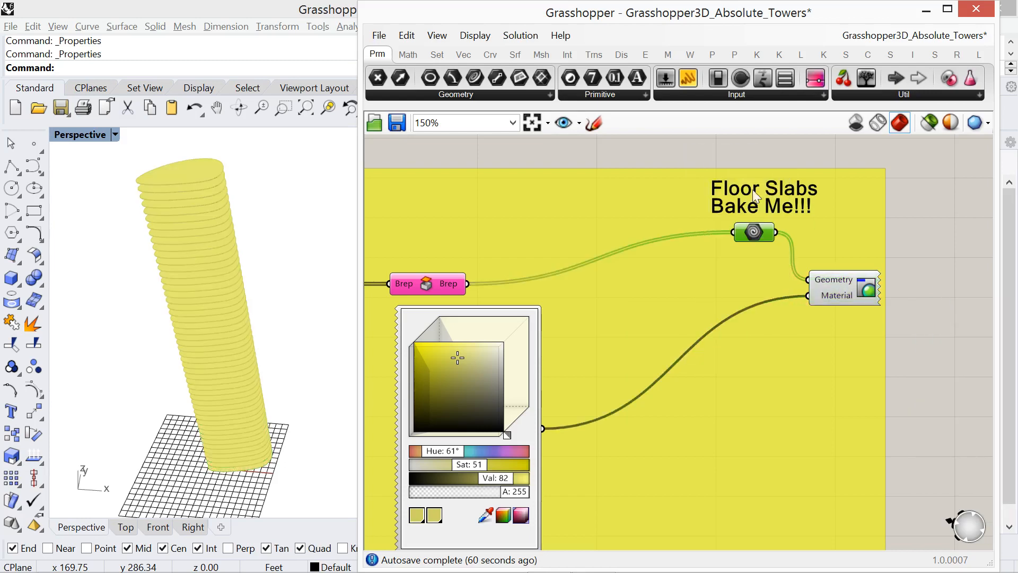
pyautogui.click(947, 253)
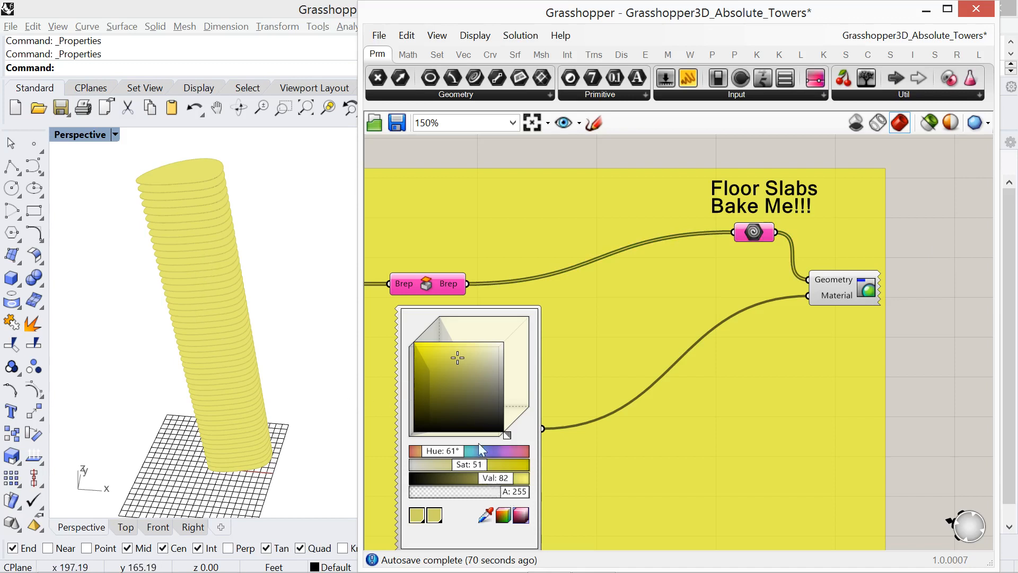
# Darken the slab preview colour to saturation 74 and value 59, and check the tower in the Perspective view
pyautogui.moveTo(459, 361)
pyautogui.mouseDown()
pyautogui.moveTo(464, 380)
pyautogui.moveTo(438, 381)
pyautogui.mouseUp()
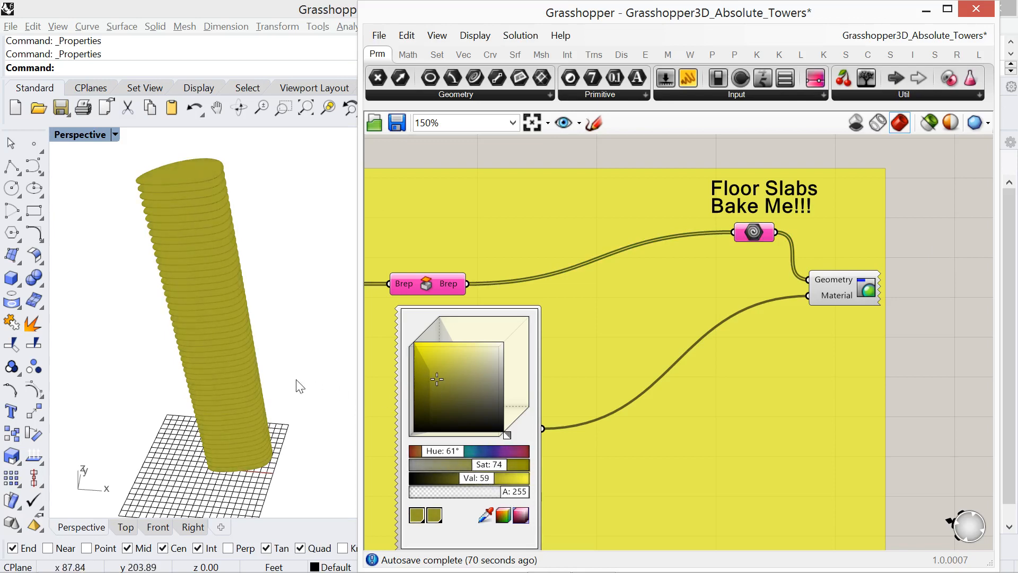
pyautogui.moveTo(243, 353); pyautogui.dragTo(275, 354, button='right')
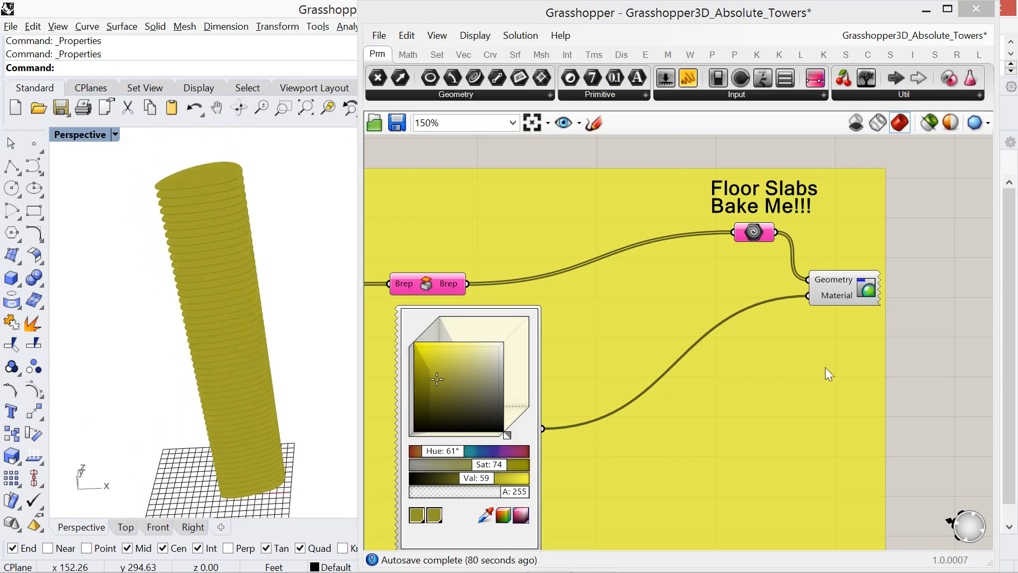
# Add a Scribble in the empty area just below the Floor Slabs group
pyautogui.moveTo(918, 374); pyautogui.dragTo(933, 348, button='right')
pyautogui.scroll(-4, 932, 348)
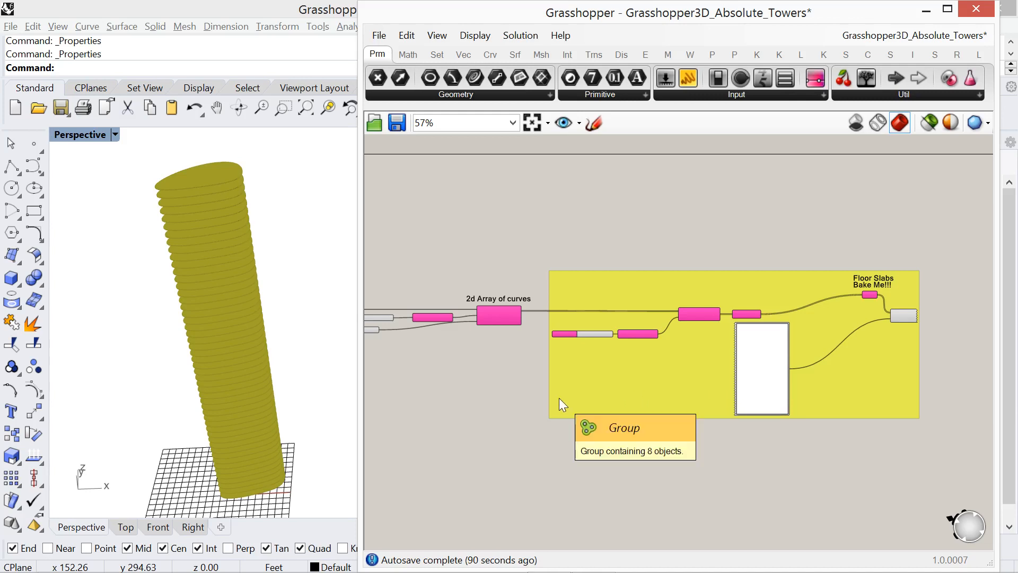
pyautogui.scroll(4, 478, 333)
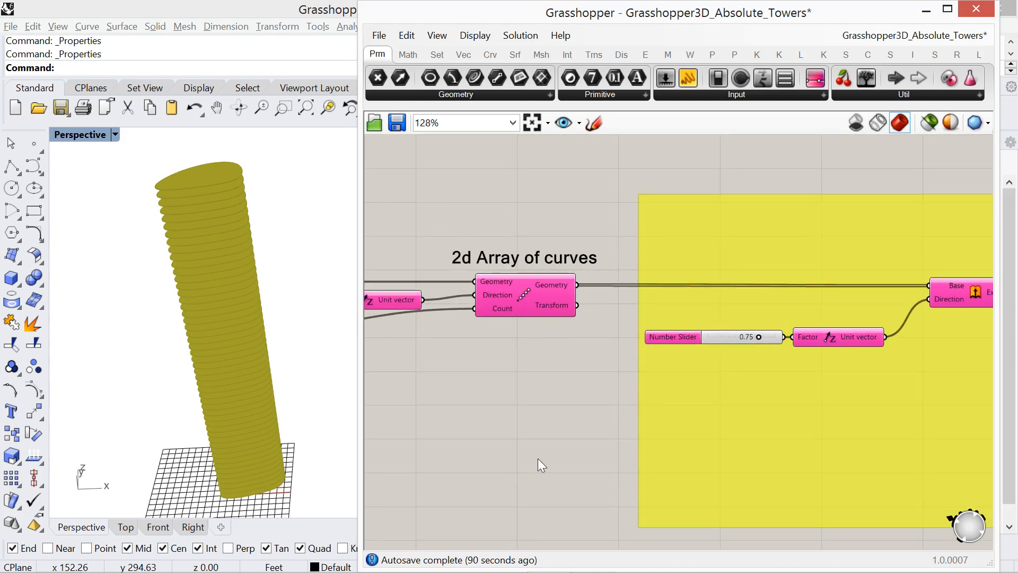
pyautogui.scroll(-4, 528, 432)
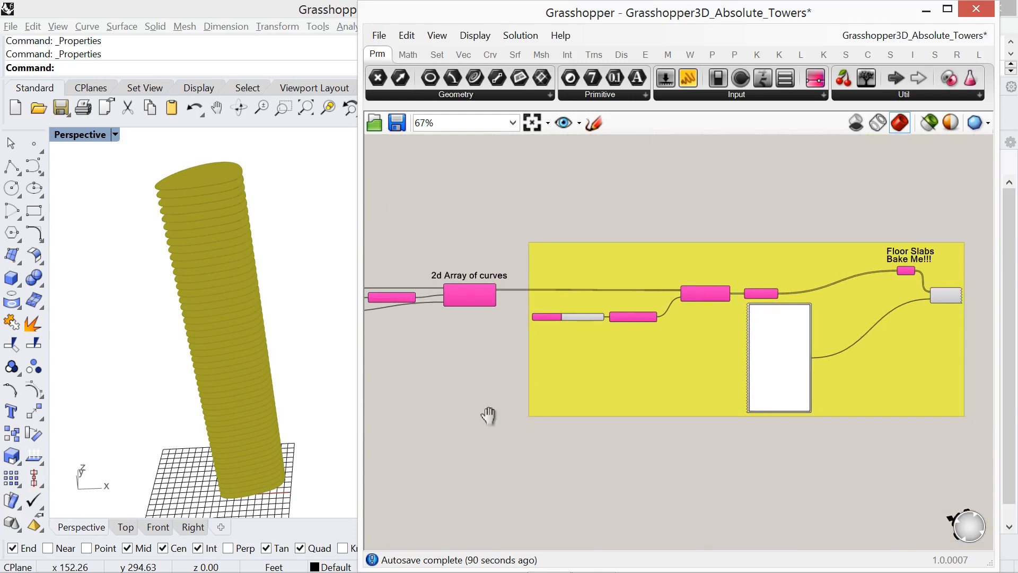
pyautogui.doubleClick(549, 447)
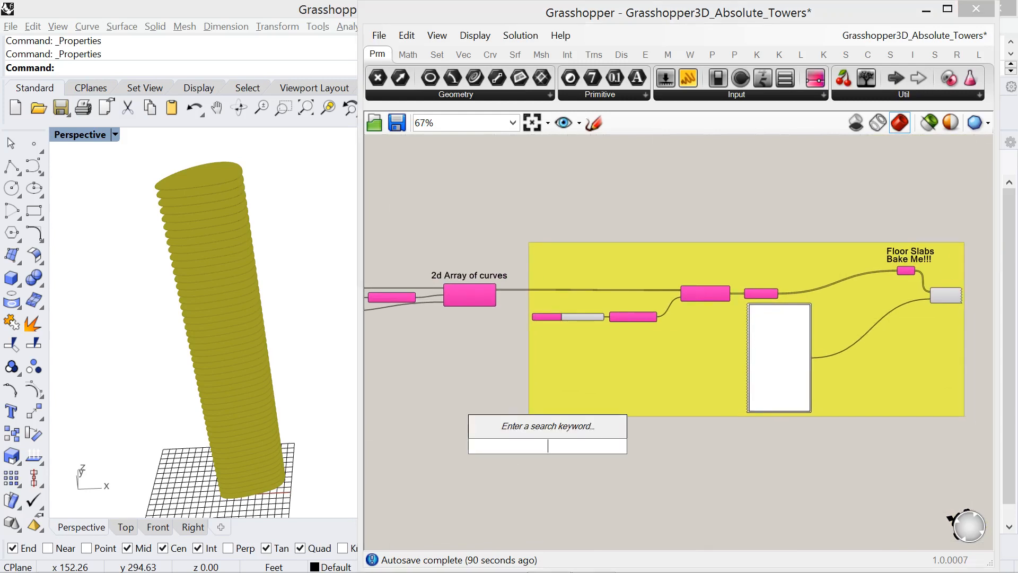
pyautogui.write('scribb')
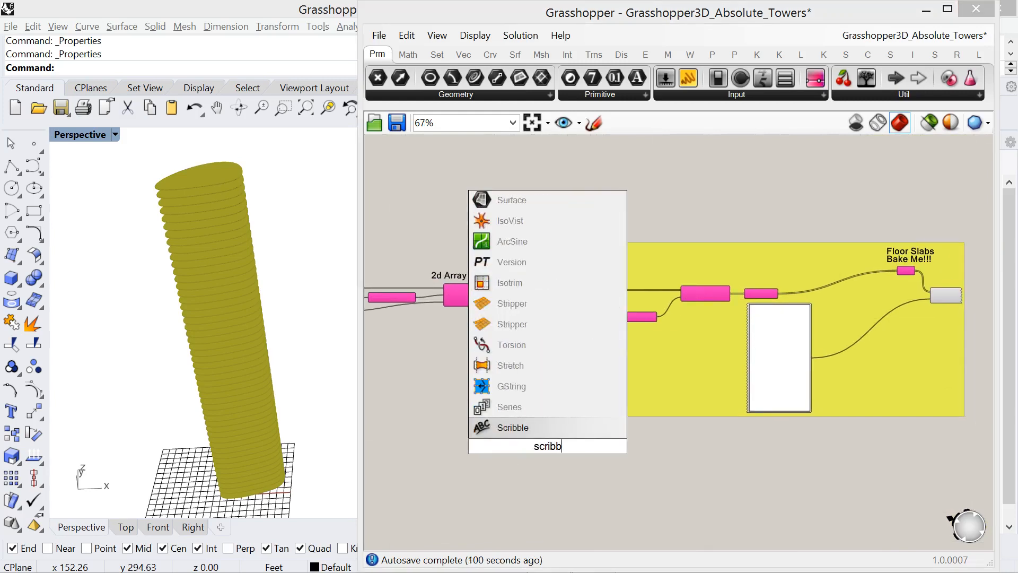
pyautogui.press('Return')
pyautogui.scroll(1, 541, 446)
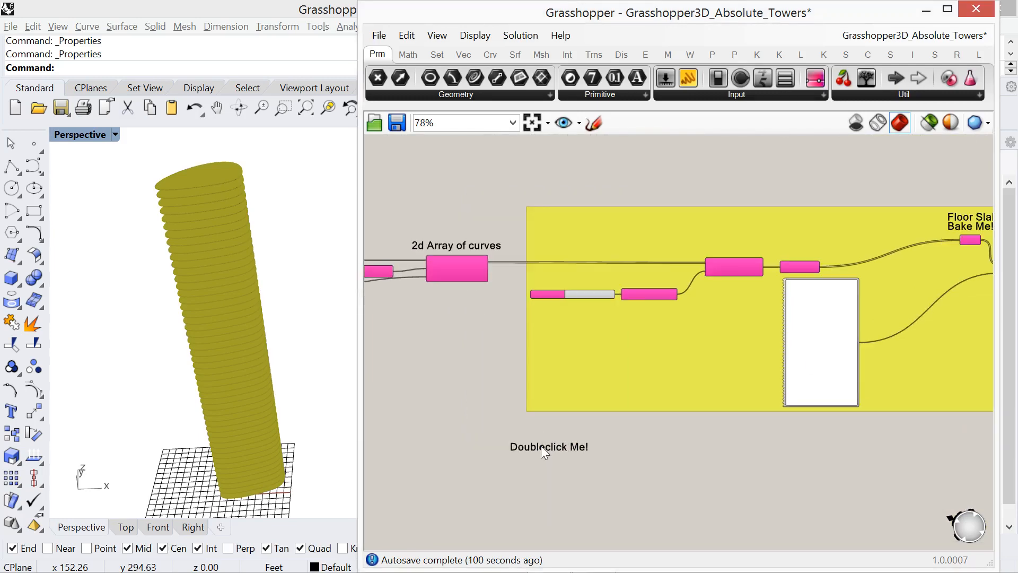
pyautogui.scroll(3, 562, 441)
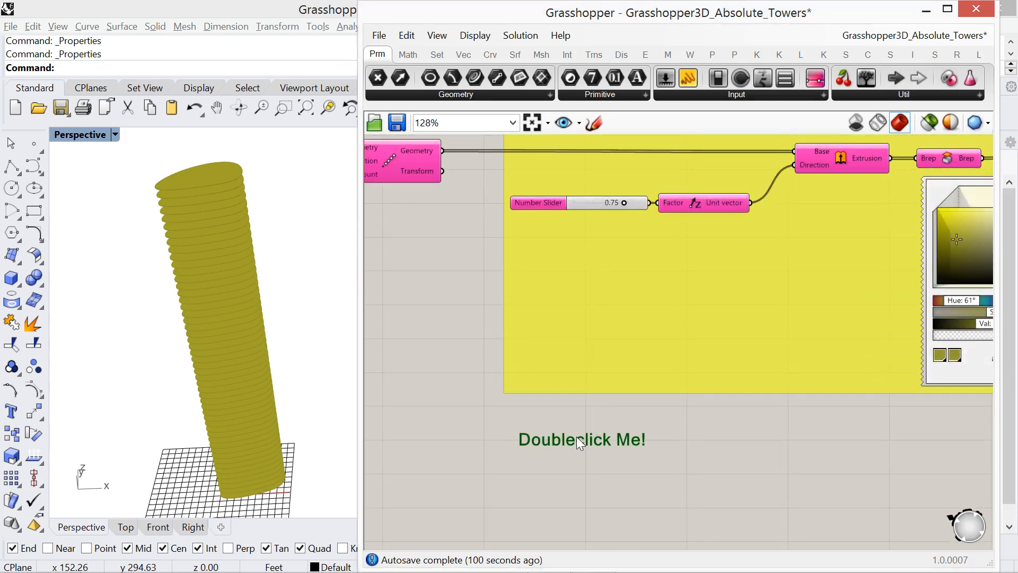
# Set the new Scribble's text to "Window Mullions" and position it just under the Floor Slabs group
pyautogui.doubleClick(578, 437)
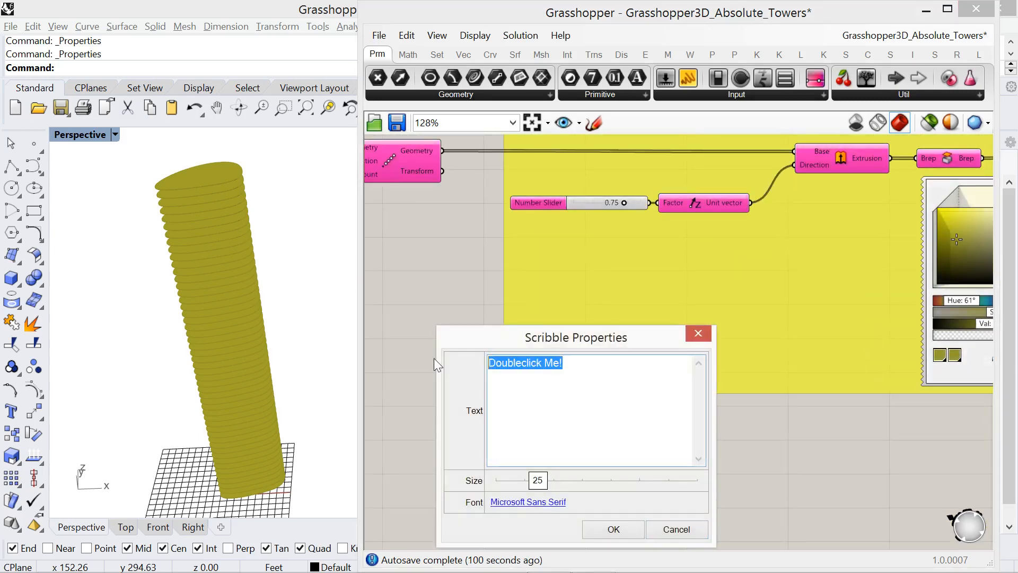
pyautogui.write('Window')
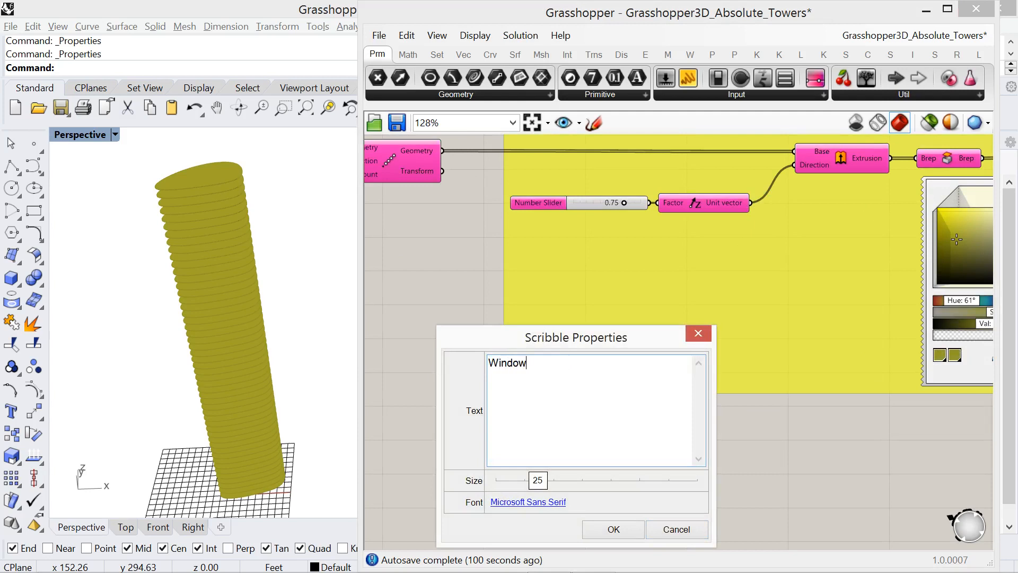
pyautogui.write(' m')
pyautogui.press('BackSpace')
pyautogui.write('Mullions')
pyautogui.click(617, 529)
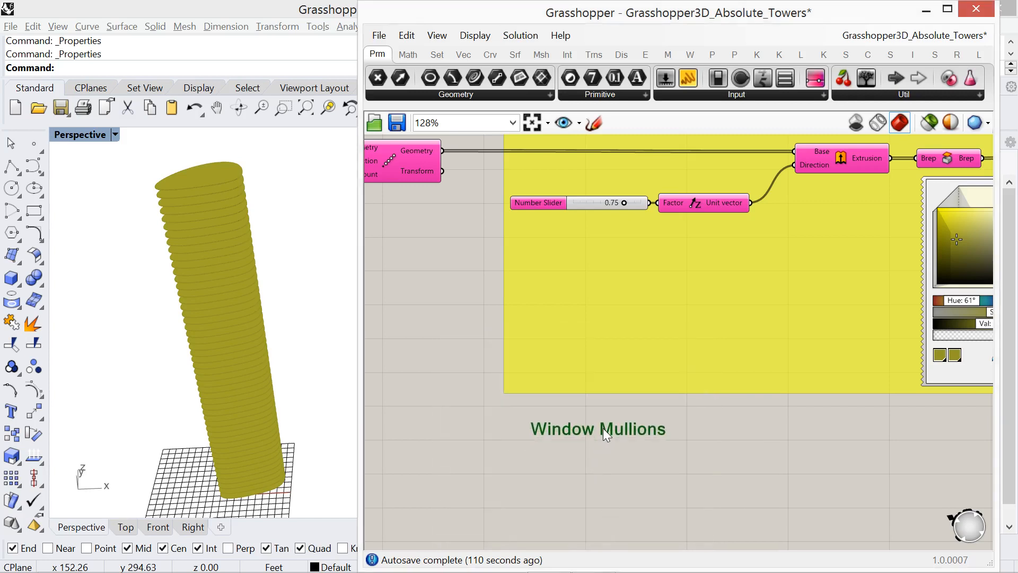
pyautogui.moveTo(604, 428); pyautogui.dragTo(599, 424)
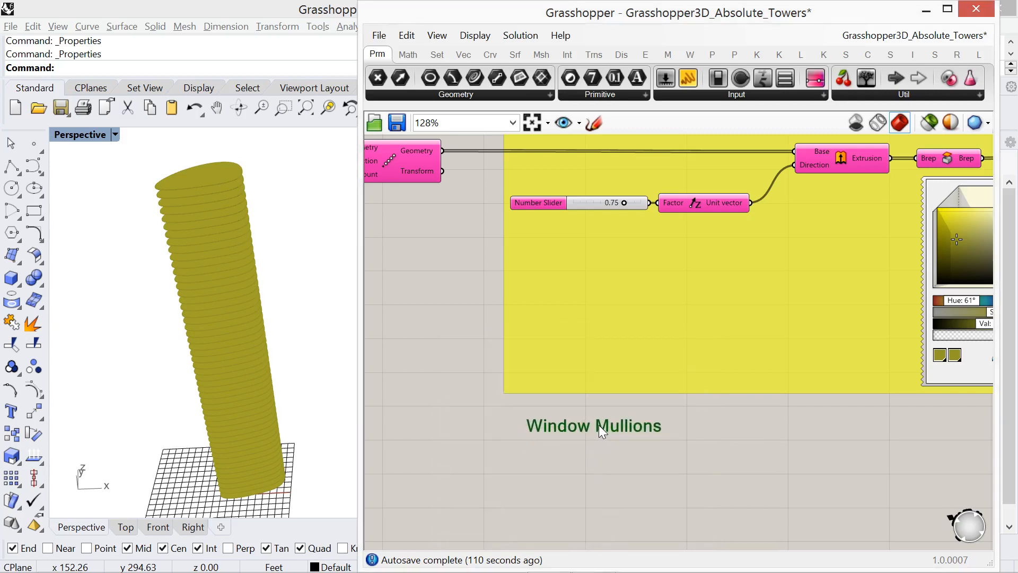
# Add a Divide Curve component beneath the Window Mullions label
pyautogui.doubleClick(559, 470)
pyautogui.write('div')
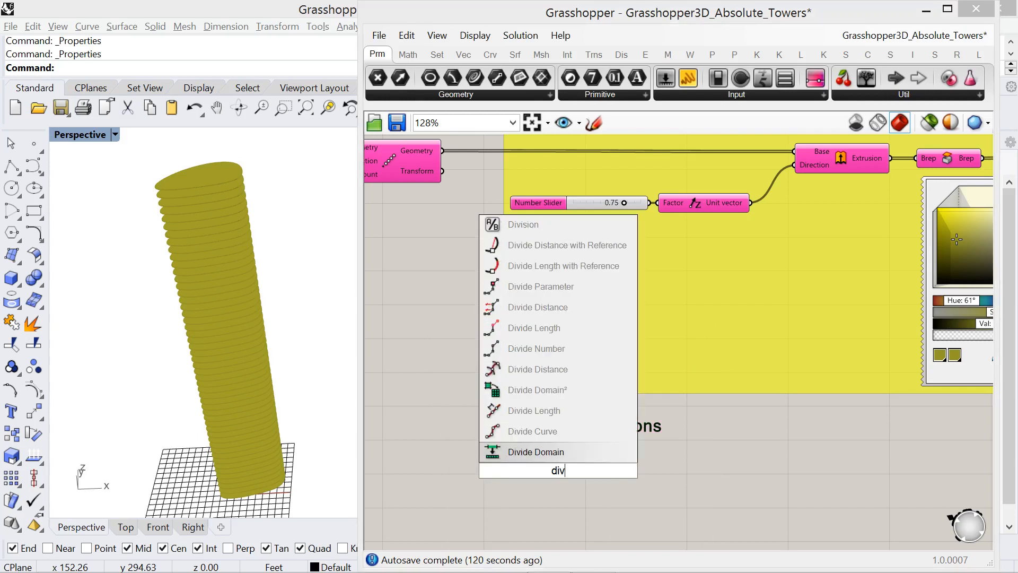
pyautogui.click(560, 436)
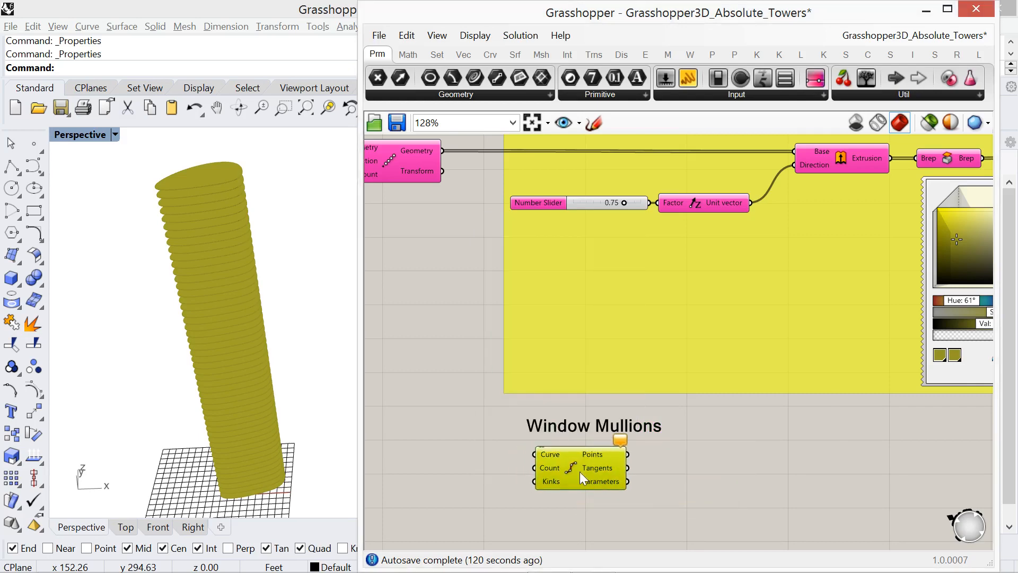
# Connect the 2d curve array's Geometry output to the Divide Curve component's Curve input, and shift the array component slightly left
pyautogui.moveTo(524, 450); pyautogui.dragTo(722, 448, button='right')
pyautogui.scroll(-2, 721, 448)
pyautogui.moveTo(595, 418); pyautogui.dragTo(511, 410, button='right')
pyautogui.scroll(2, 587, 234)
pyautogui.moveTo(593, 249); pyautogui.dragTo(568, 205, button='right')
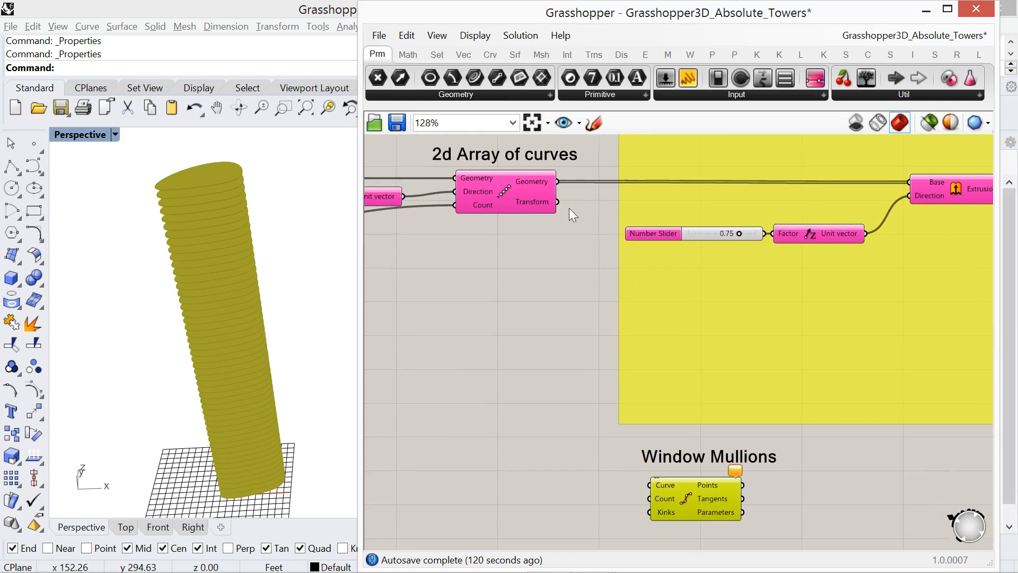
pyautogui.moveTo(558, 181); pyautogui.dragTo(650, 485)
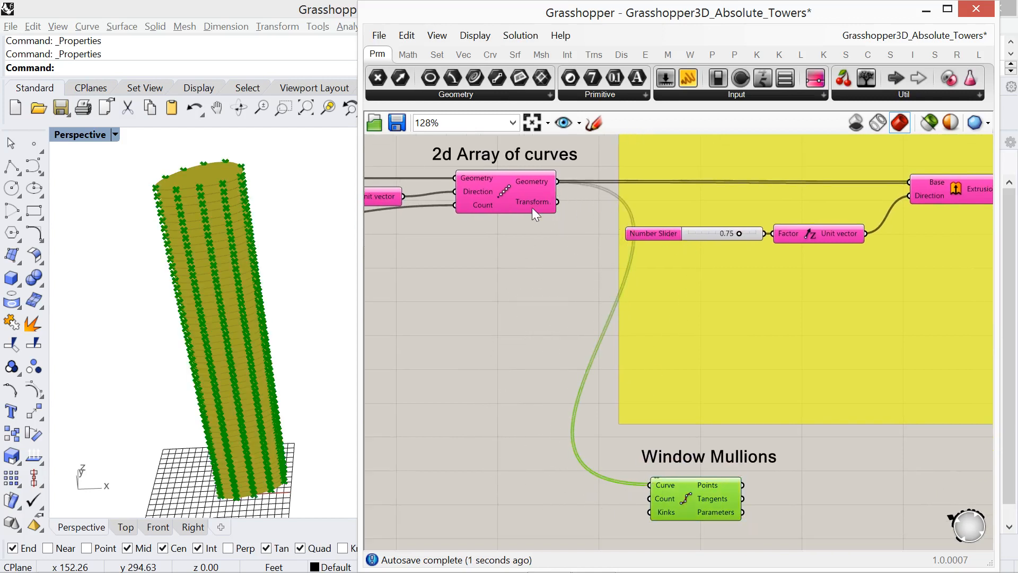
pyautogui.moveTo(533, 208); pyautogui.dragTo(504, 211)
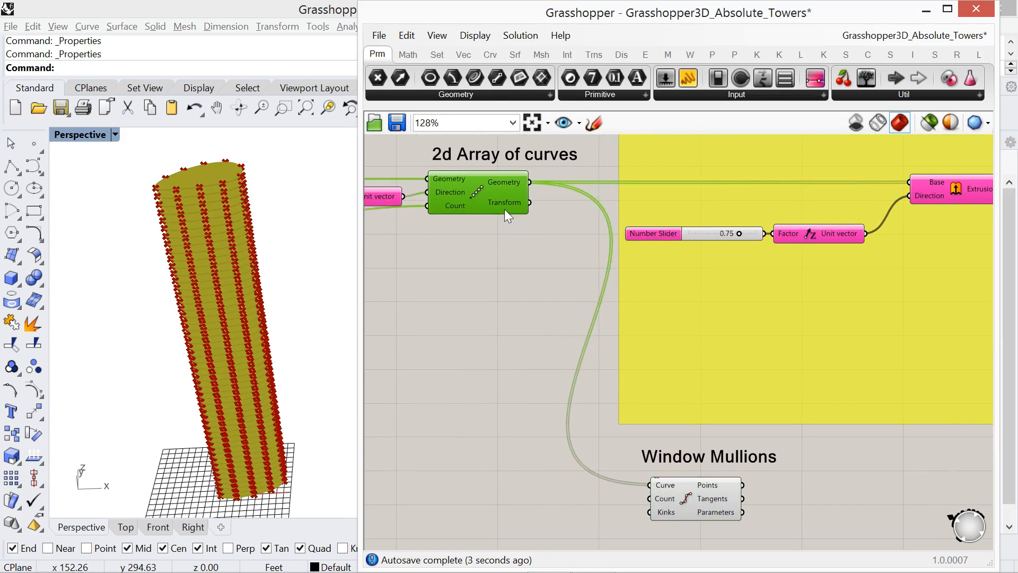
pyautogui.moveTo(538, 398); pyautogui.dragTo(528, 356, button='right')
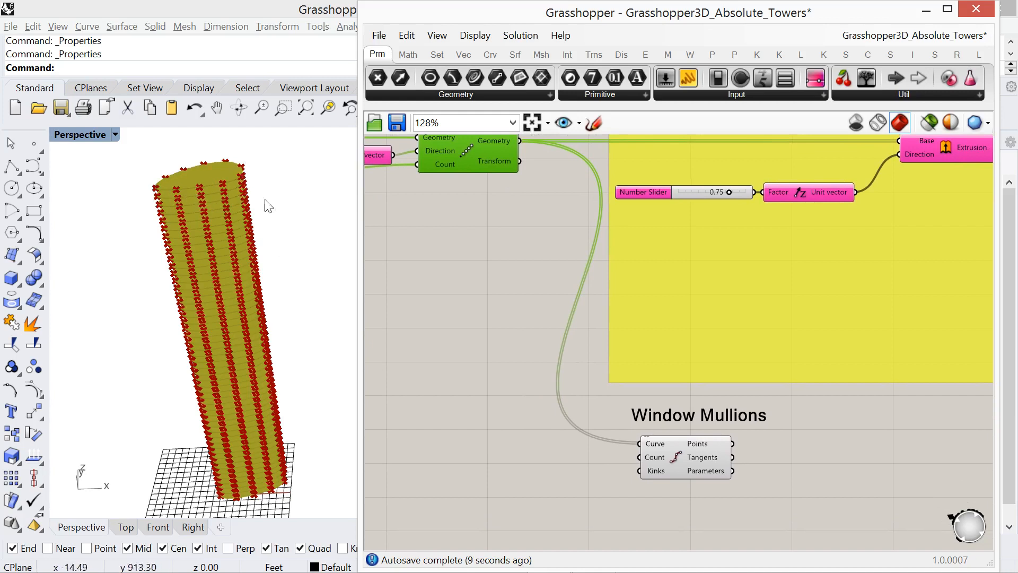
# Add a Number Slider with value 15 beside the Divide Curve component and connect it to the Count input
pyautogui.moveTo(656, 456)
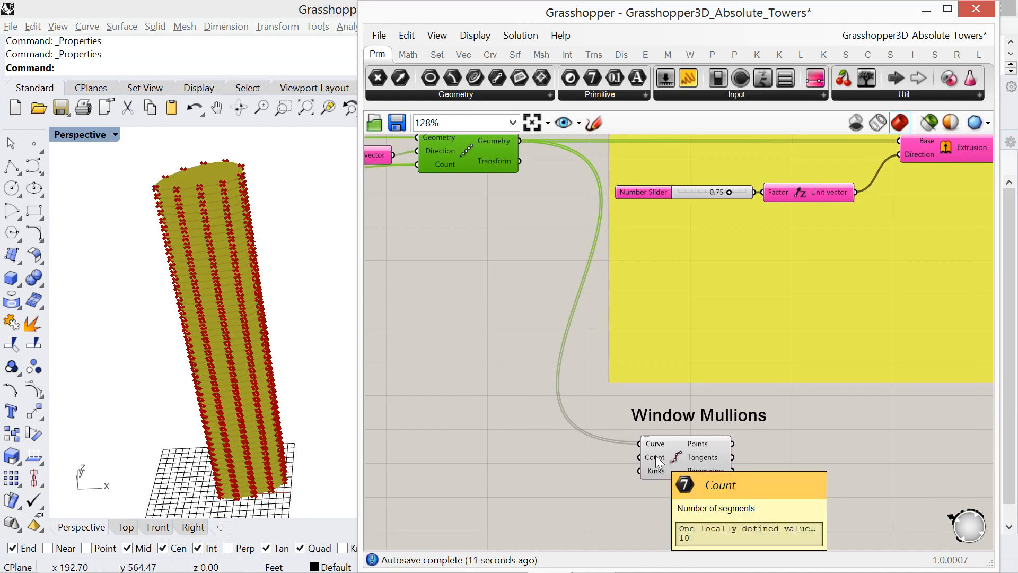
pyautogui.scroll(3, 602, 461)
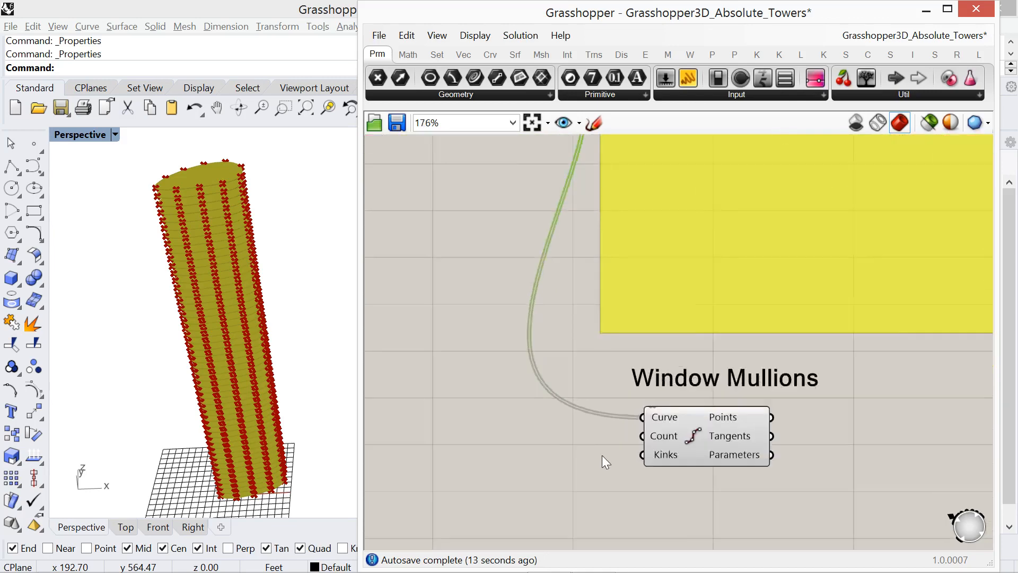
pyautogui.scroll(2, 603, 456)
pyautogui.doubleClick(571, 460)
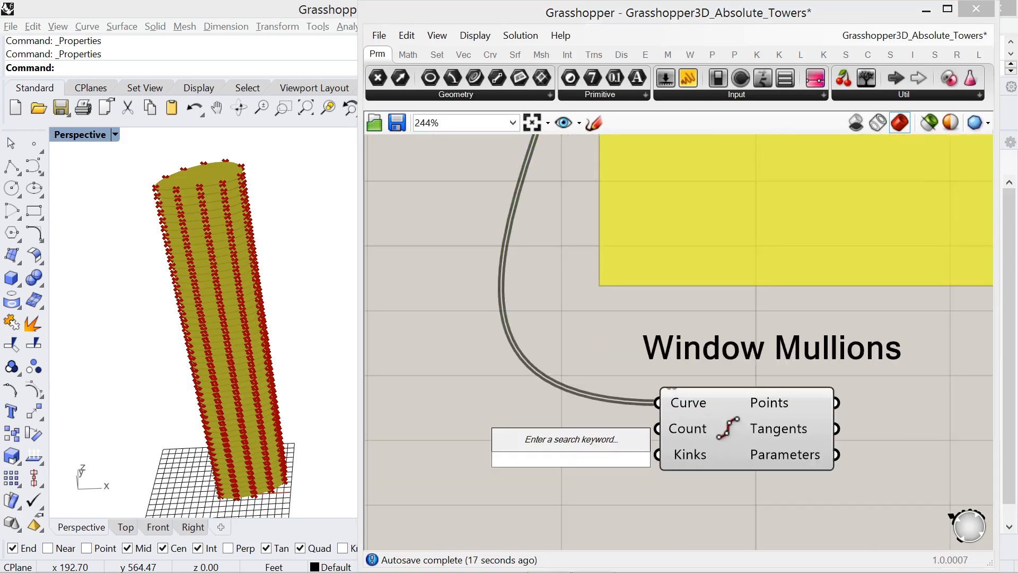
pyautogui.write('15')
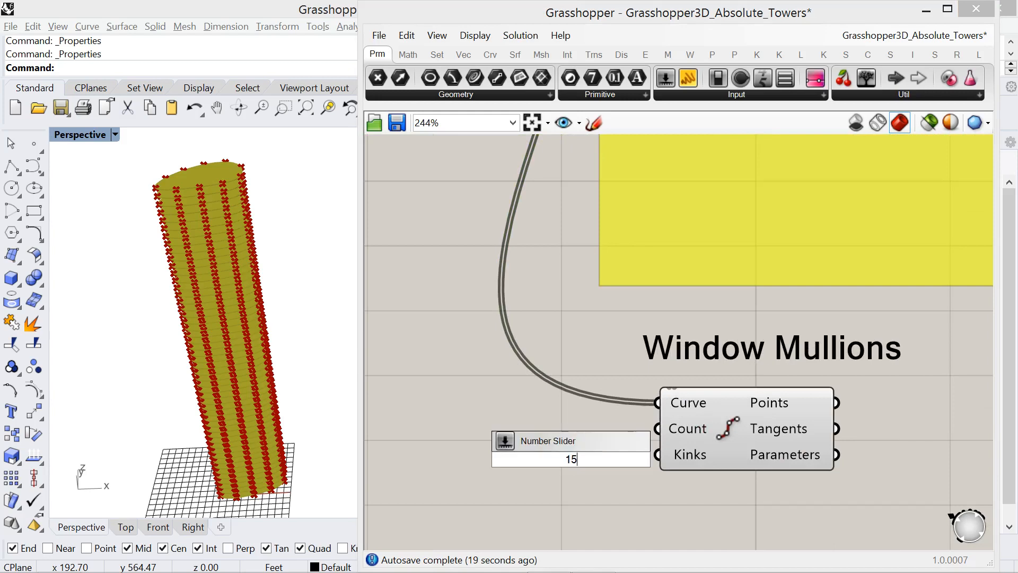
pyautogui.press('Return')
pyautogui.moveTo(604, 455); pyautogui.dragTo(540, 431)
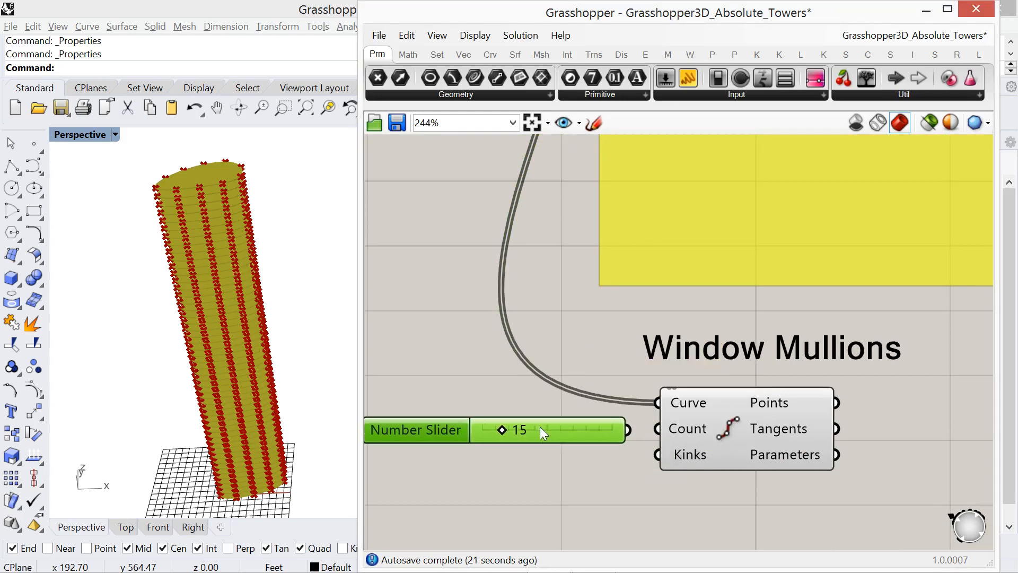
pyautogui.moveTo(630, 428); pyautogui.dragTo(658, 429)
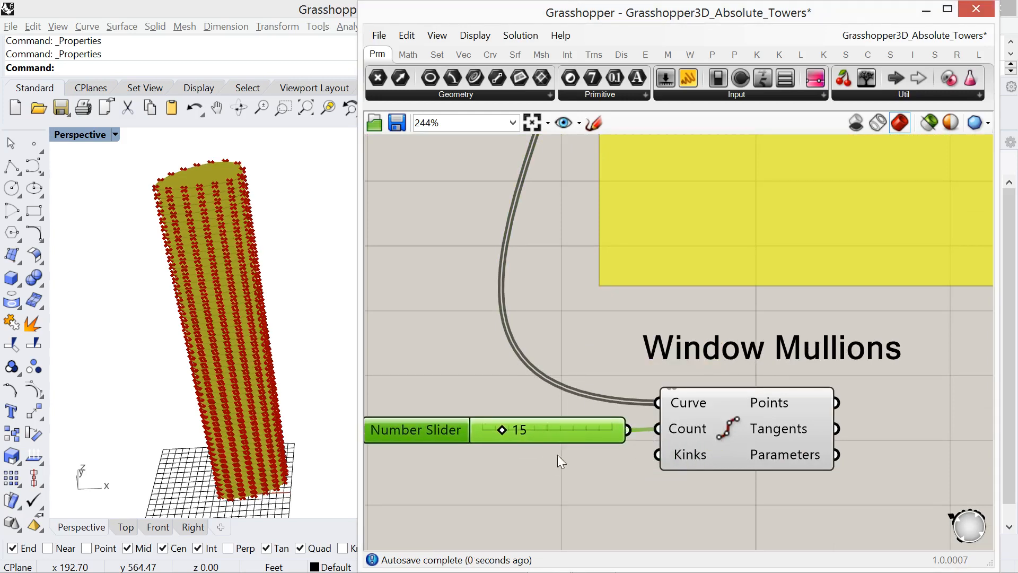
# Lower the Count slider to 5 and move the Window Mullions label slightly closer to the Divide Curve component
pyautogui.moveTo(504, 432); pyautogui.dragTo(492, 433)
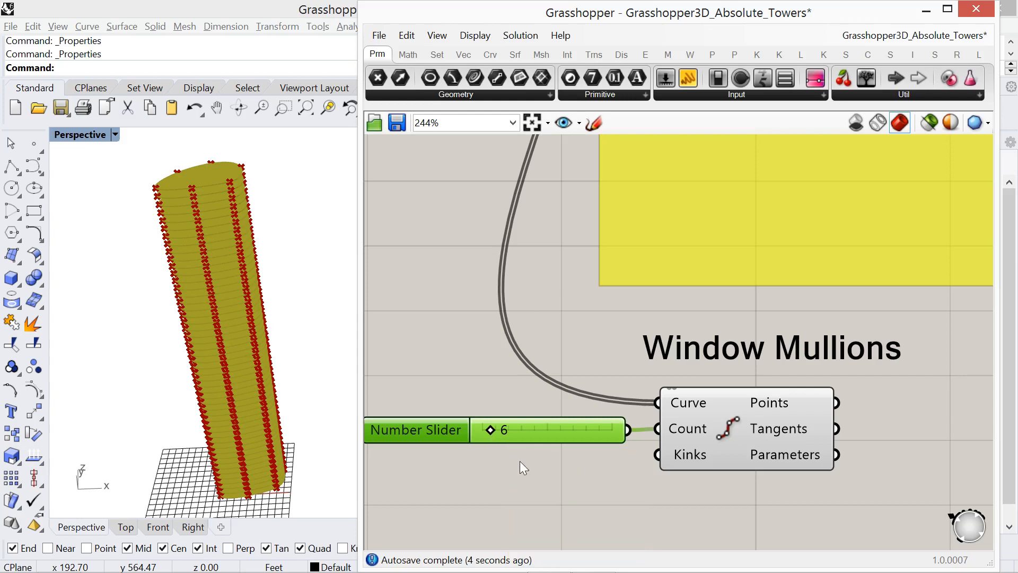
pyautogui.moveTo(528, 461); pyautogui.dragTo(555, 447, button='right')
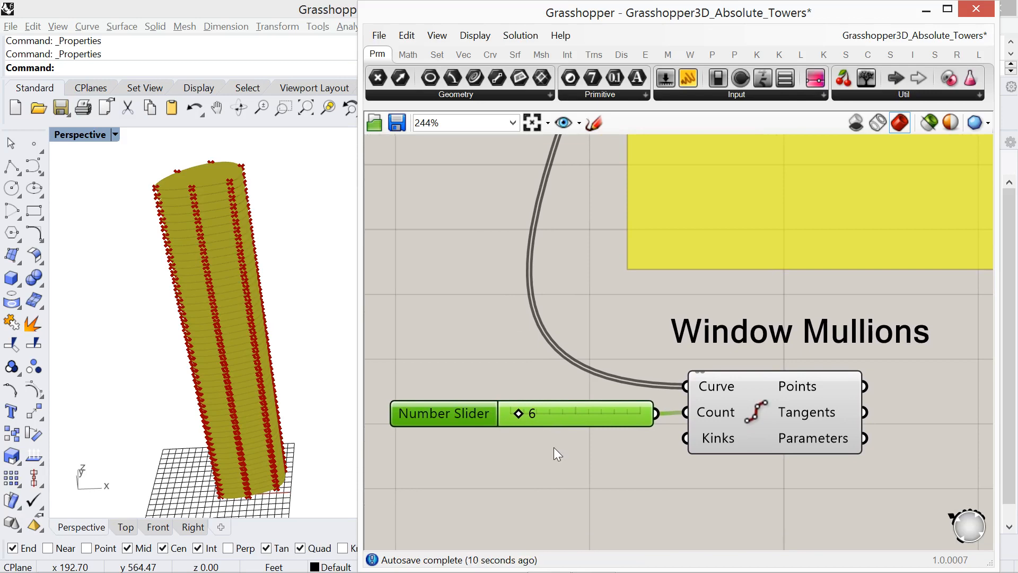
pyautogui.moveTo(522, 417)
pyautogui.mouseDown()
pyautogui.moveTo(542, 420)
pyautogui.moveTo(521, 422)
pyautogui.mouseUp()
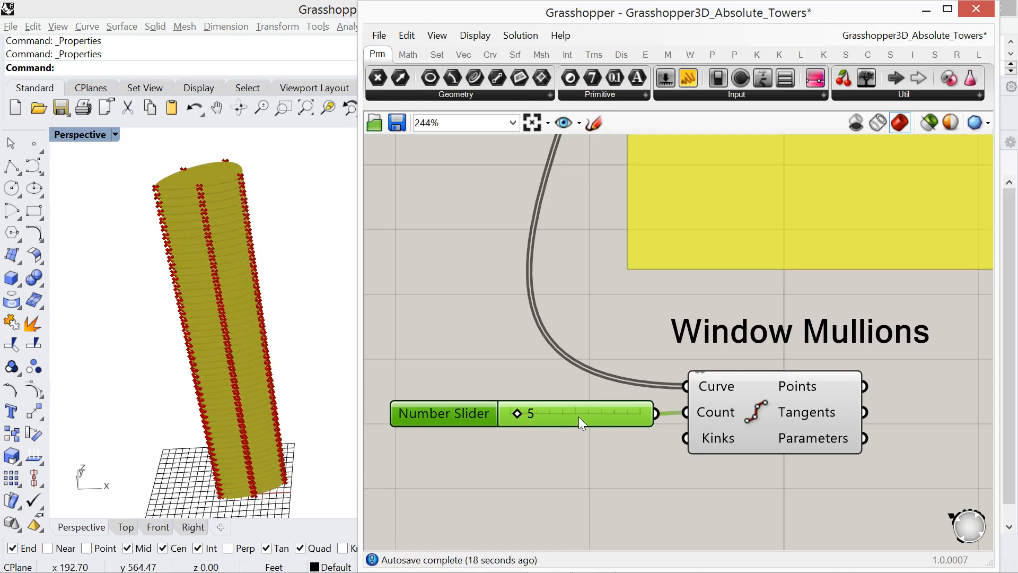
pyautogui.moveTo(580, 416)
pyautogui.mouseDown(button='right')
pyautogui.moveTo(596, 436)
pyautogui.moveTo(581, 435)
pyautogui.mouseUp(button='right')
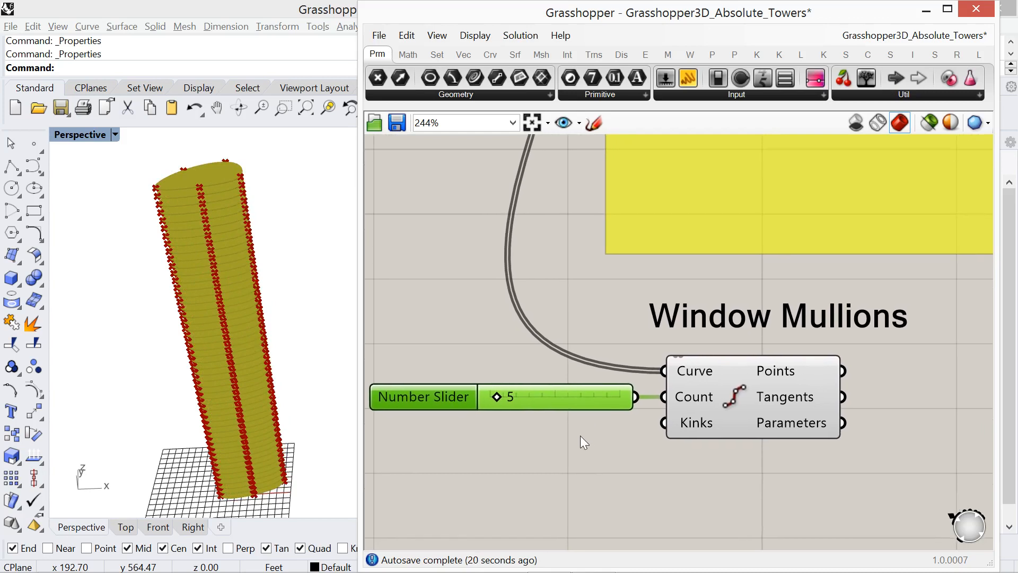
pyautogui.scroll(-2, 580, 436)
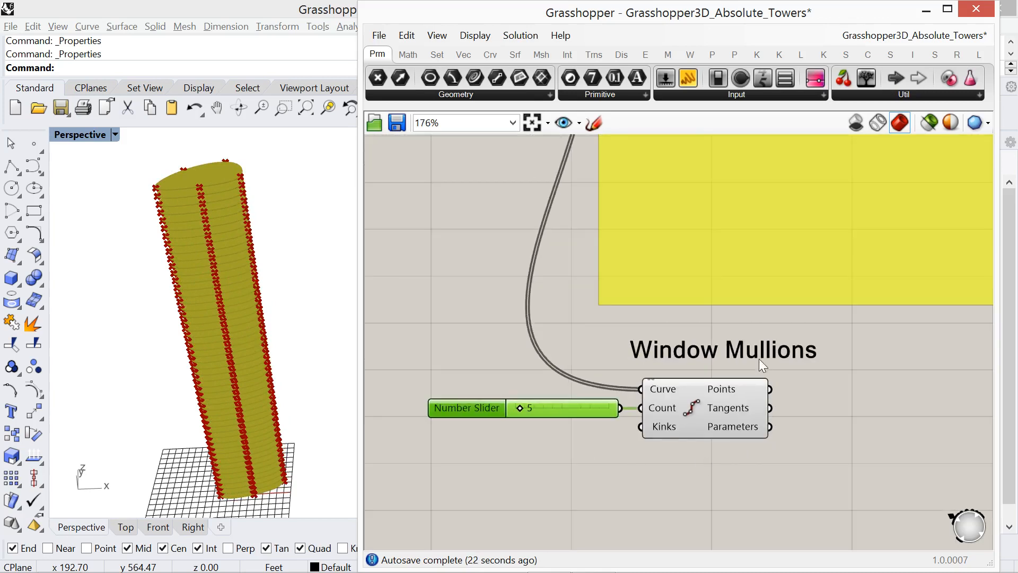
pyautogui.moveTo(757, 349); pyautogui.dragTo(756, 358)
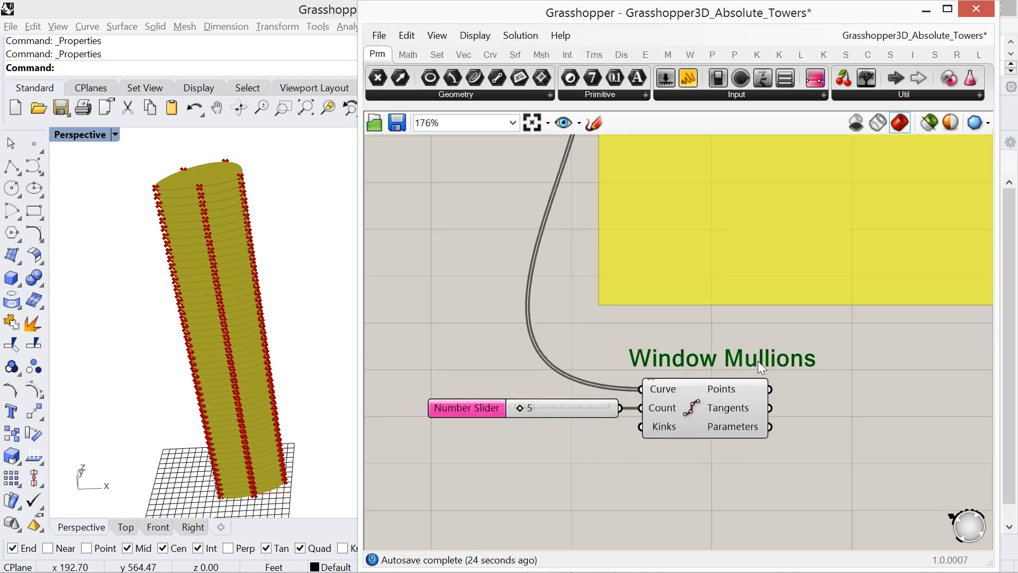
# Add a Polygon component to the right of Divide Curve and connect the division Points to its Plane input
pyautogui.moveTo(778, 432); pyautogui.dragTo(717, 431, button='right')
pyautogui.doubleClick(795, 407)
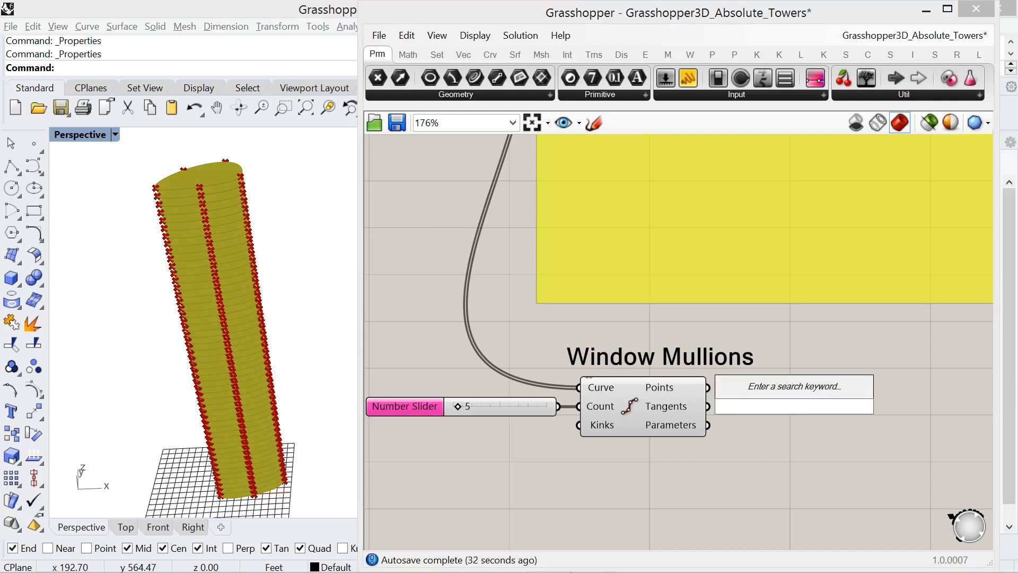
pyautogui.write('poly')
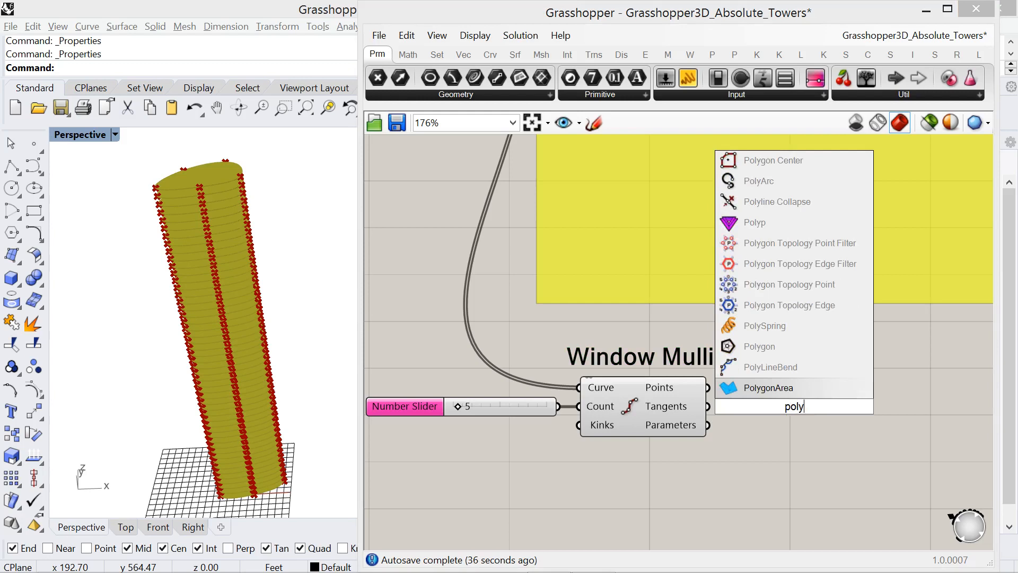
pyautogui.click(777, 347)
pyautogui.moveTo(798, 423); pyautogui.dragTo(835, 430)
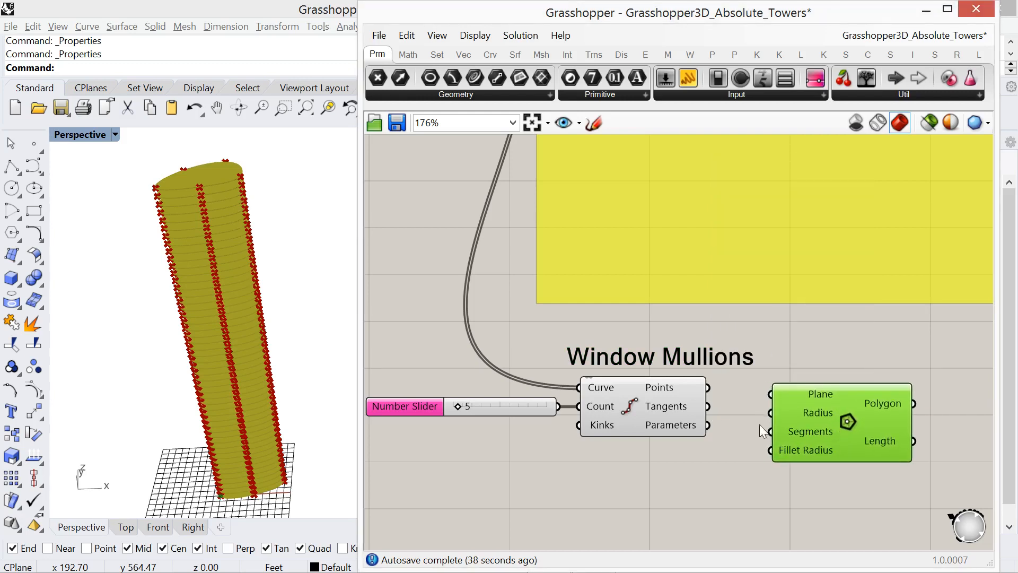
pyautogui.moveTo(708, 388); pyautogui.dragTo(855, 402)
# Restrict the preview to selected objects and examine the division points and the polygons up close in the Perspective view
pyautogui.scroll(4, 218, 404)
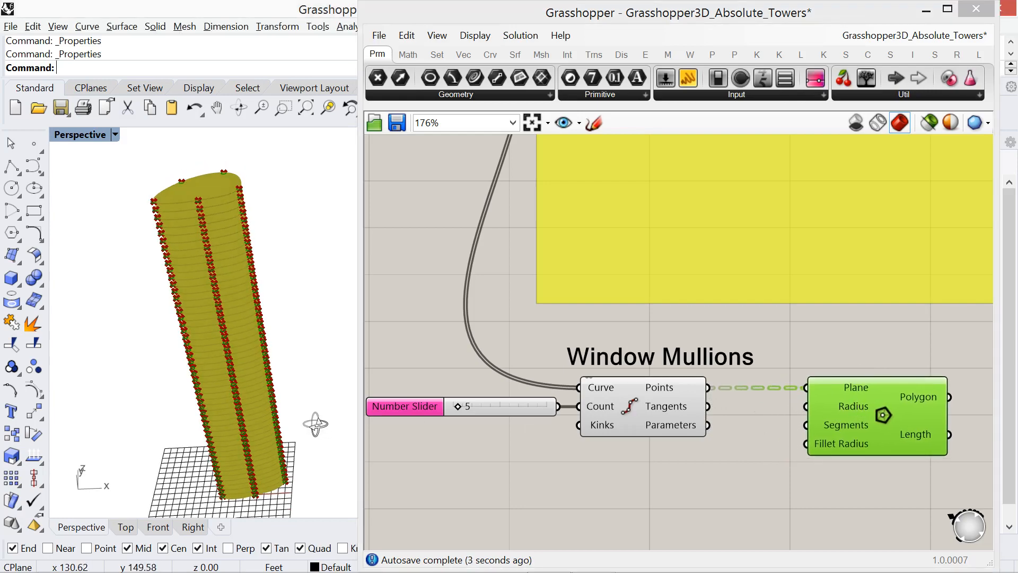
pyautogui.scroll(3, 219, 404)
pyautogui.scroll(4, 263, 365)
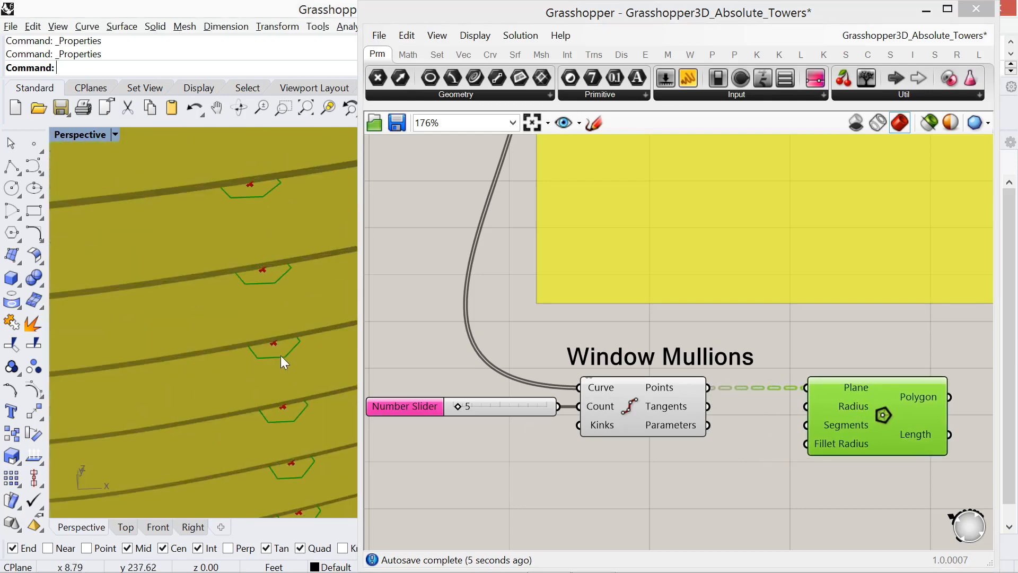
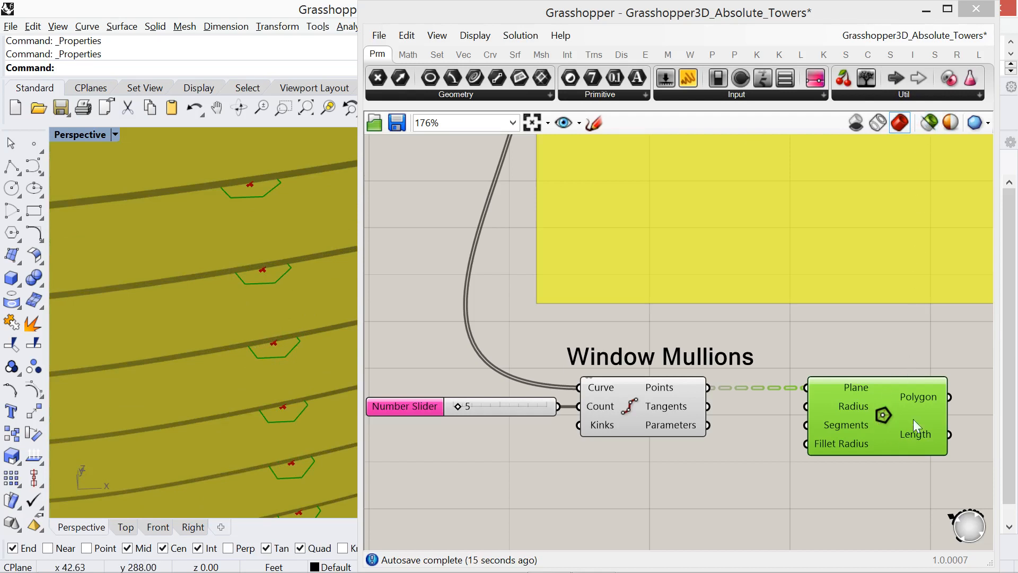
pyautogui.click(927, 123)
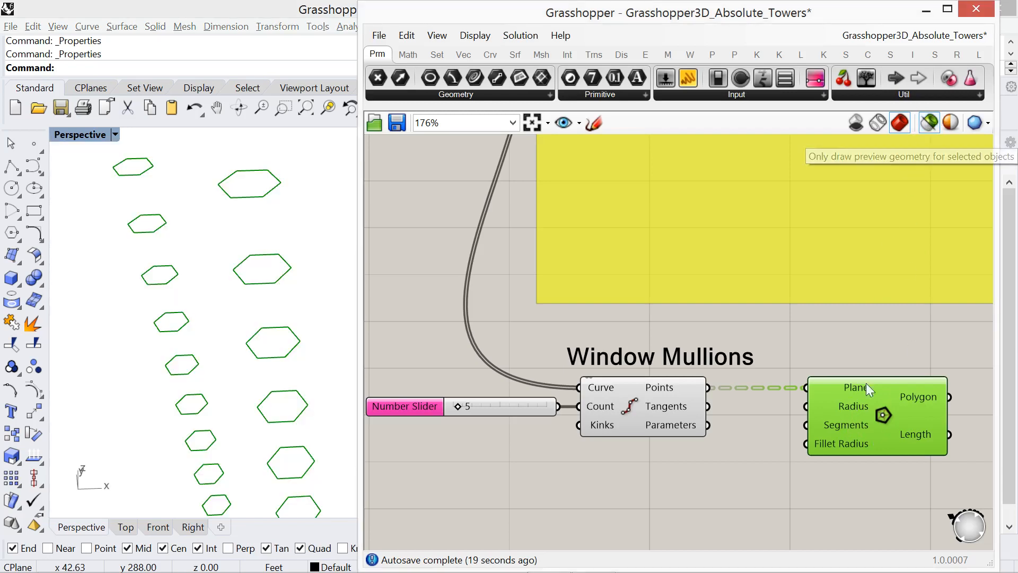
pyautogui.click(662, 414)
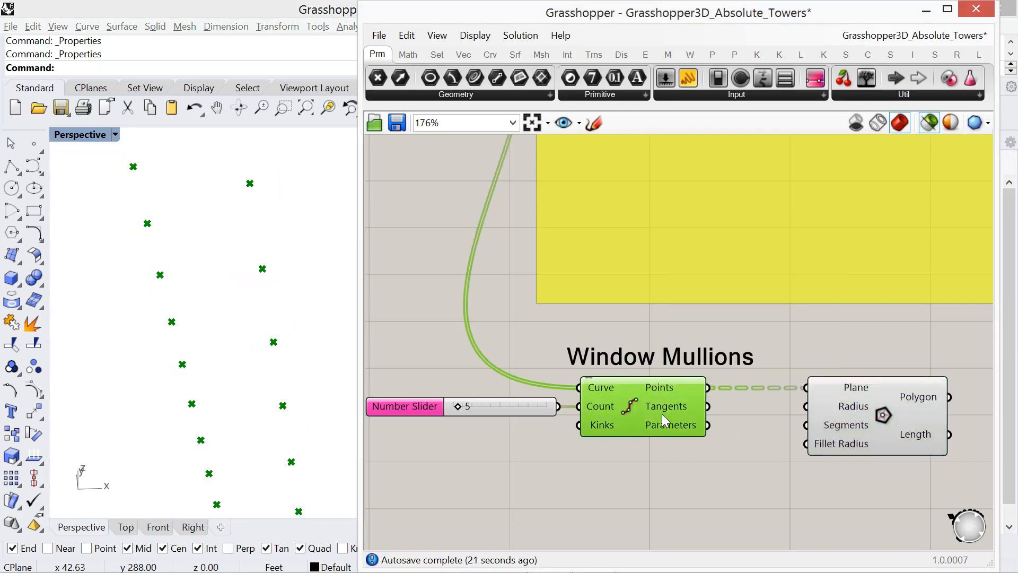
pyautogui.click(875, 402)
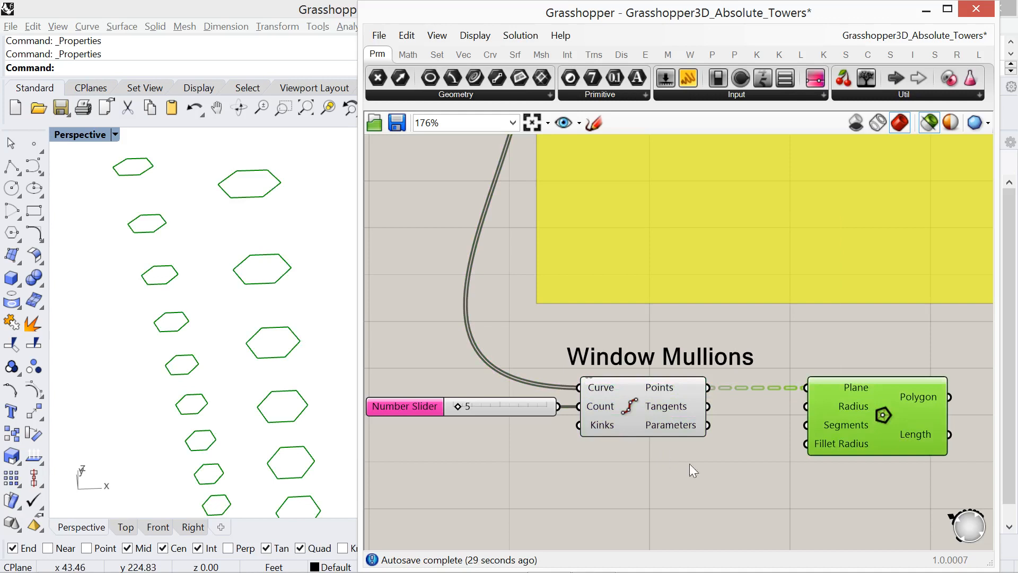
# Add a Number Slider of 3 for the Polygon's Segments input, place it below Divide Curve, and restore the full geometry preview
pyautogui.doubleClick(619, 486)
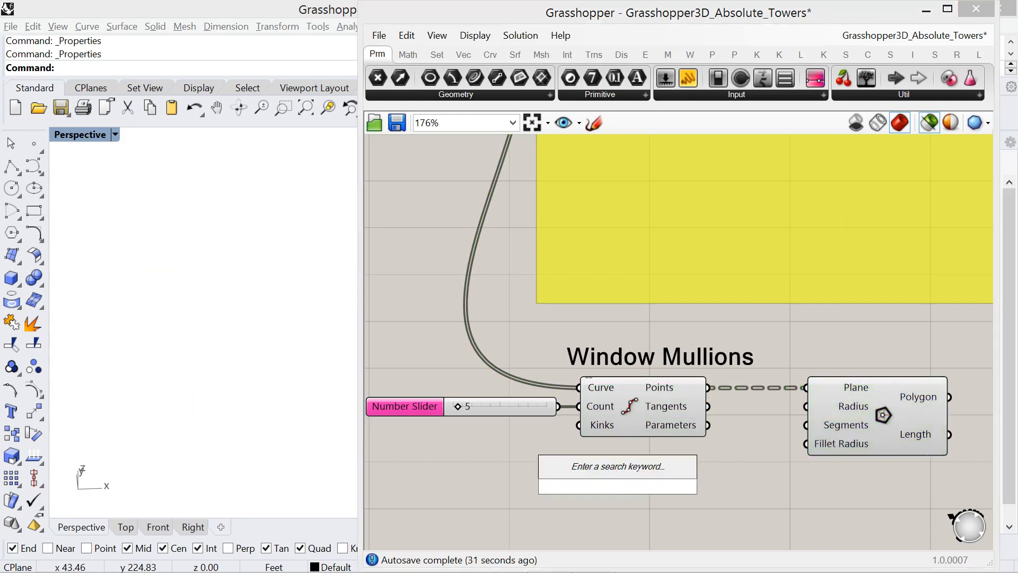
pyautogui.write('3')
pyautogui.press('Return')
pyautogui.moveTo(715, 487); pyautogui.dragTo(846, 407)
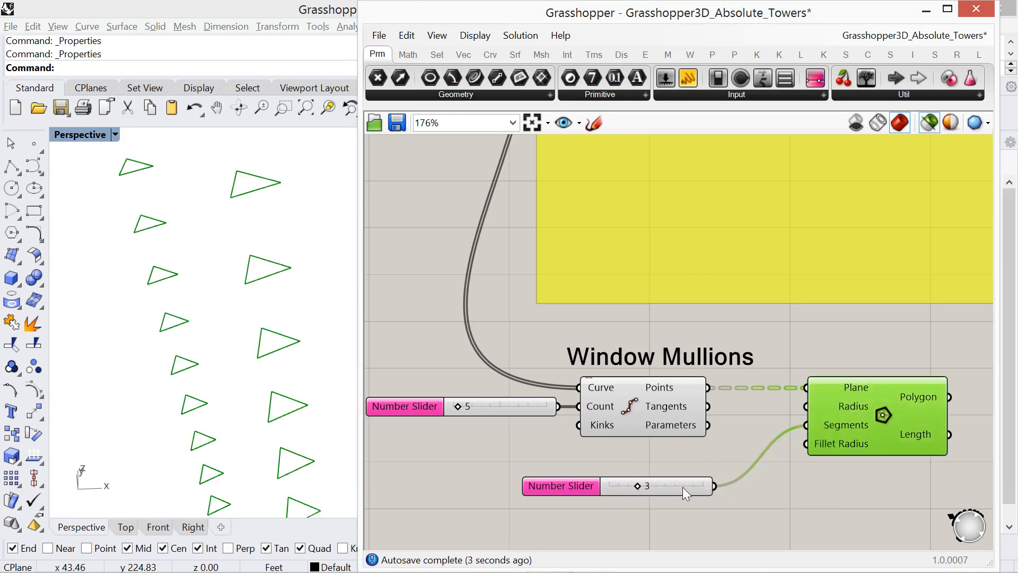
pyautogui.moveTo(683, 487); pyautogui.dragTo(695, 500)
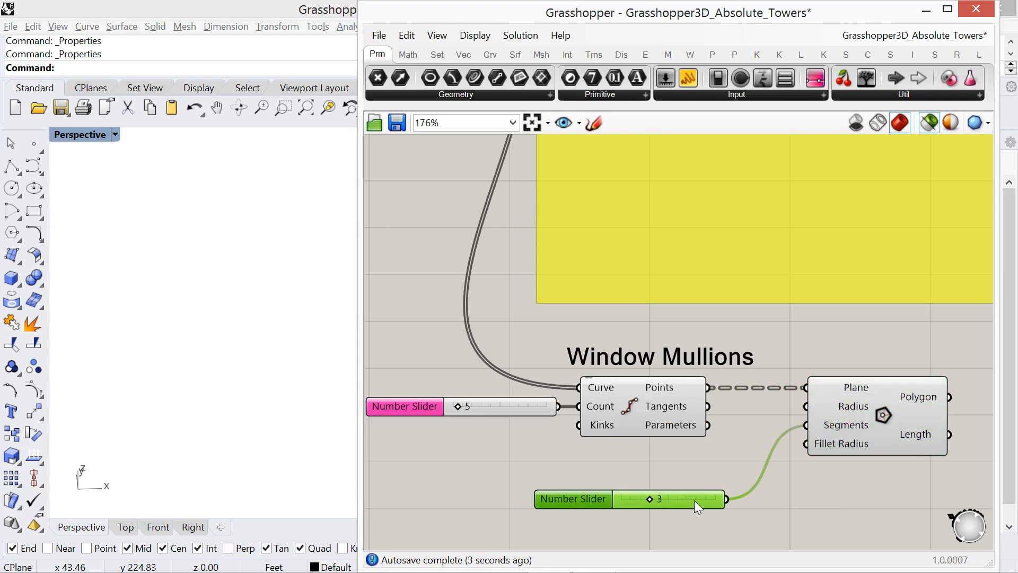
pyautogui.click(930, 121)
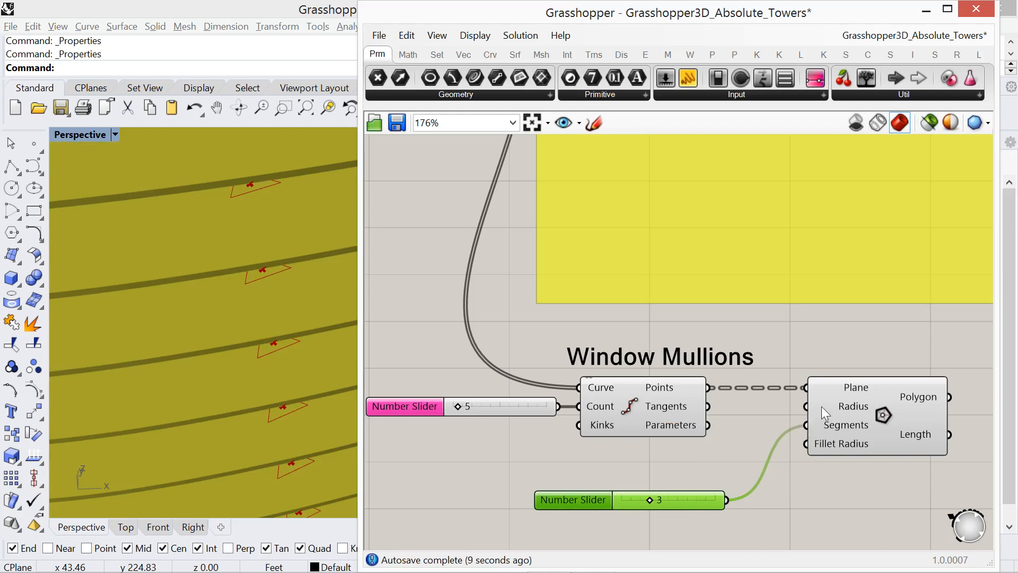
# Add a Number Slider with value 10 above the segments slider and connect it to the Polygon's Radius input
pyautogui.moveTo(822, 406)
pyautogui.doubleClick(619, 473)
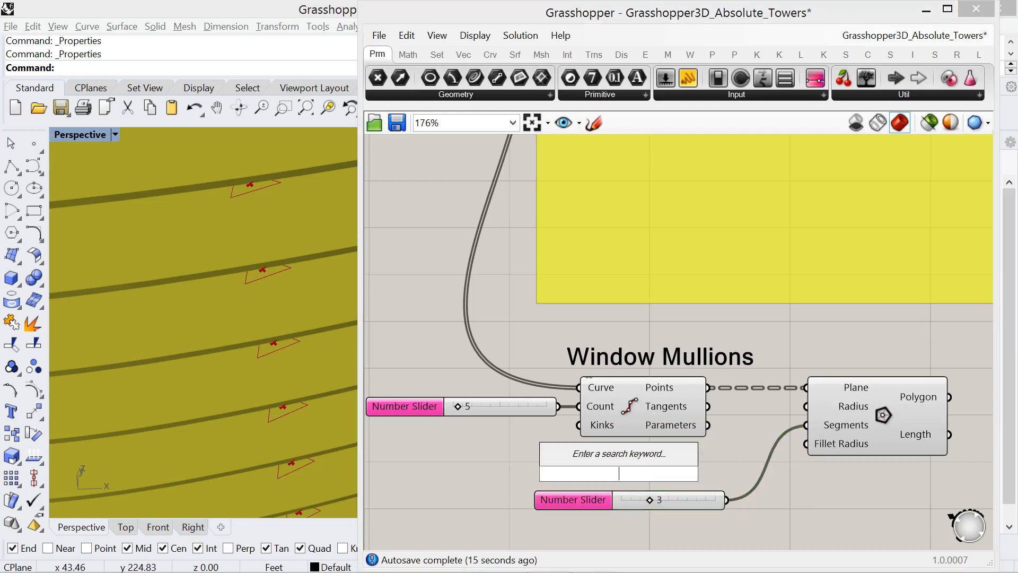
pyautogui.write('1')
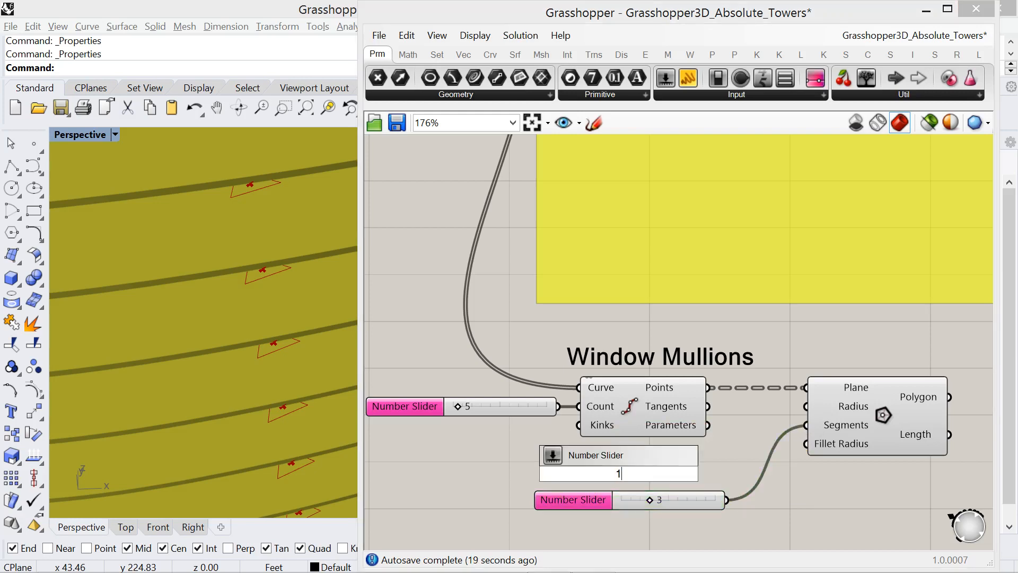
pyautogui.write('0')
pyautogui.press('Return')
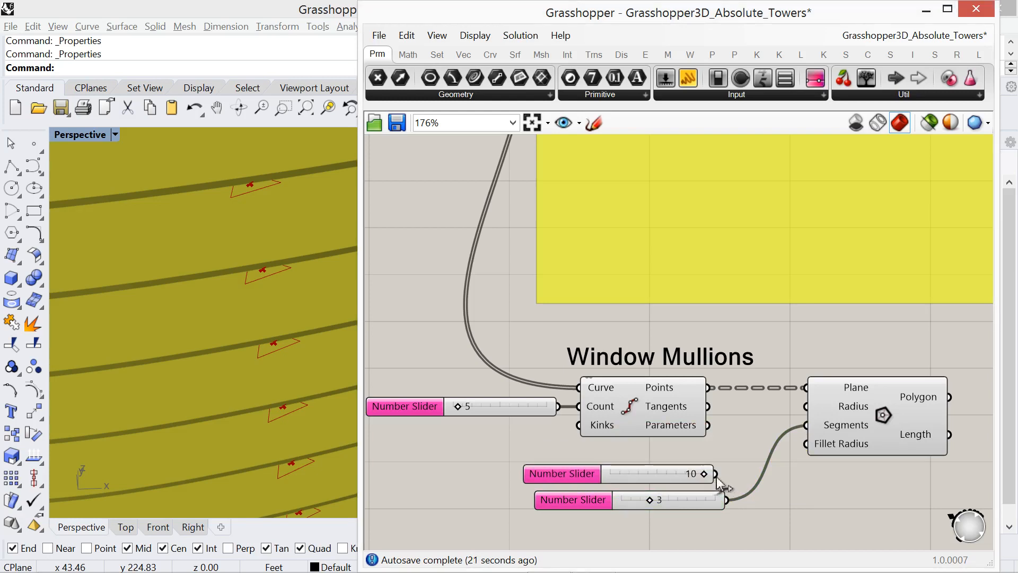
pyautogui.moveTo(715, 475); pyautogui.dragTo(798, 408)
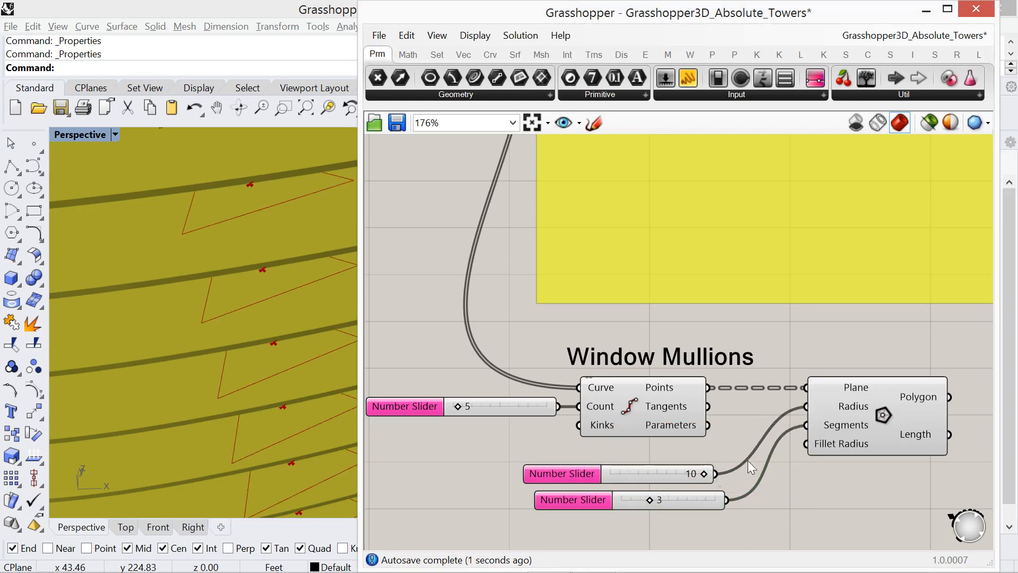
# Preview only the Polygon component's geometry and examine the triangles along the whole tower
pyautogui.click(867, 419)
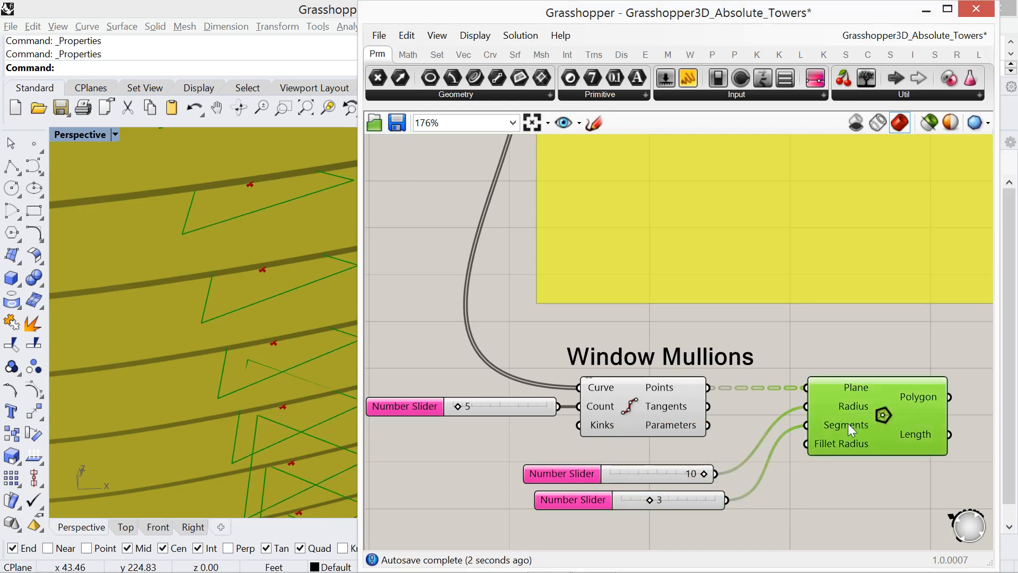
pyautogui.click(930, 121)
pyautogui.scroll(-10, 288, 334)
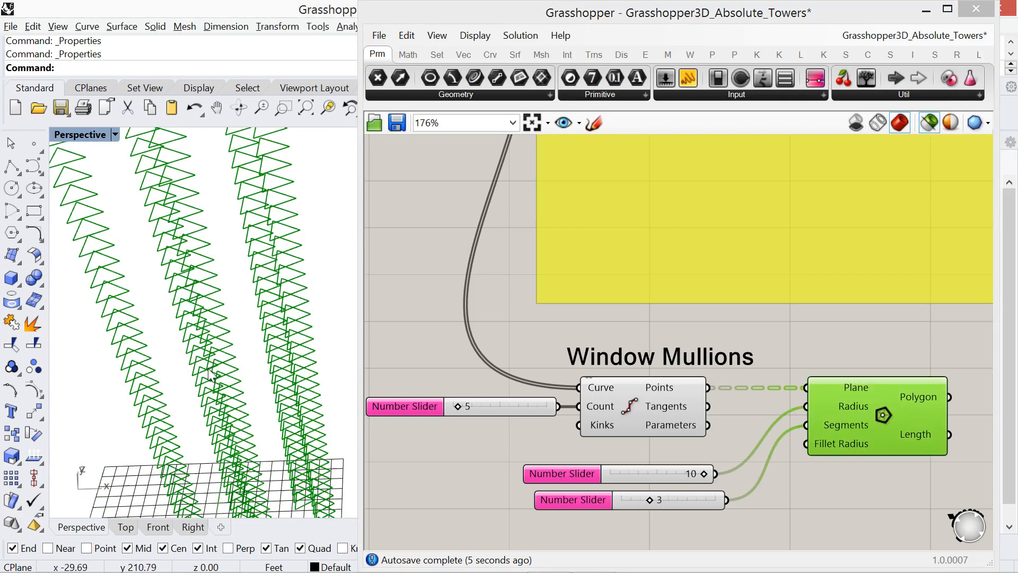
# Restore the full geometry preview and bring the tower's floor slabs and division points into closer view
pyautogui.moveTo(172, 383); pyautogui.dragTo(227, 365, button='right')
pyautogui.click(930, 122)
pyautogui.scroll(5, 177, 438)
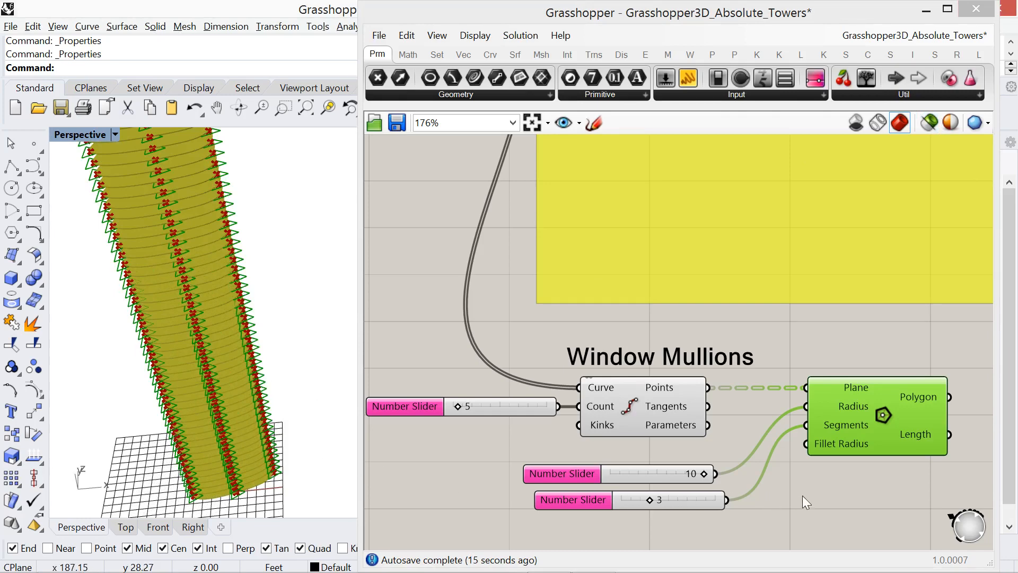
# Add a Loft component beside Polygon, connect the Polygon output to its Curves input, and align the two components
pyautogui.moveTo(803, 496); pyautogui.dragTo(690, 416, button='right')
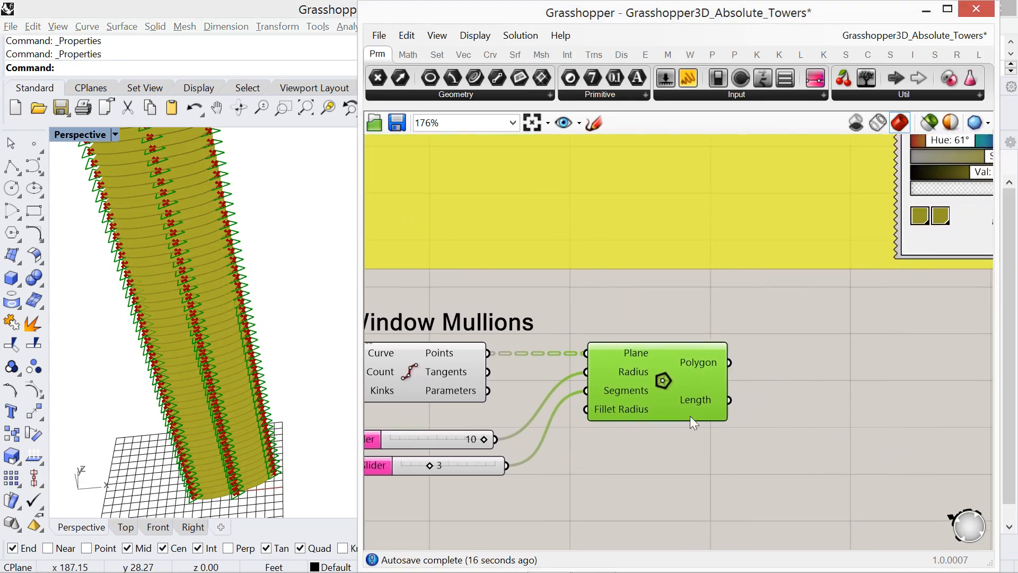
pyautogui.doubleClick(835, 390)
pyautogui.write('loft')
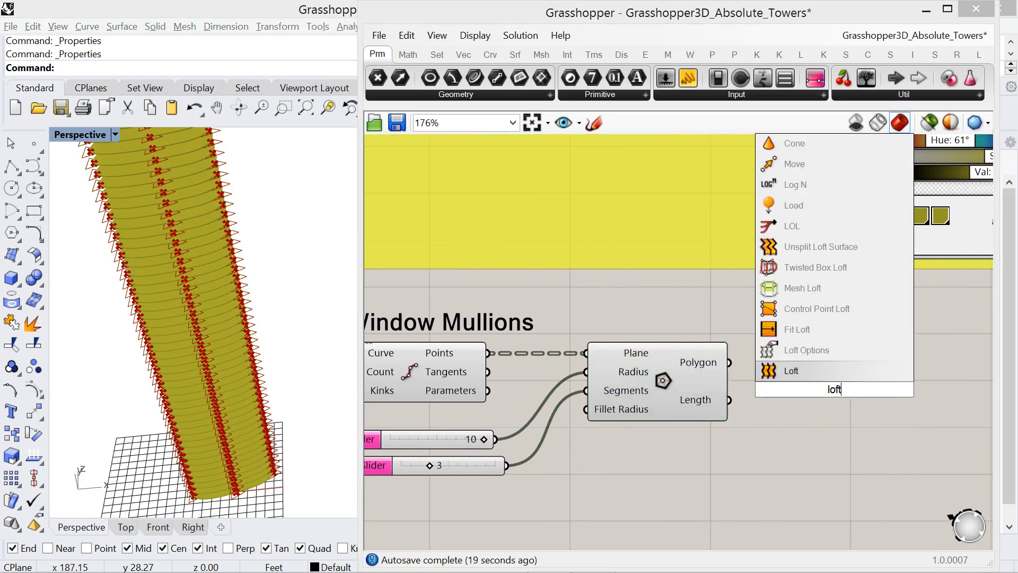
pyautogui.click(795, 373)
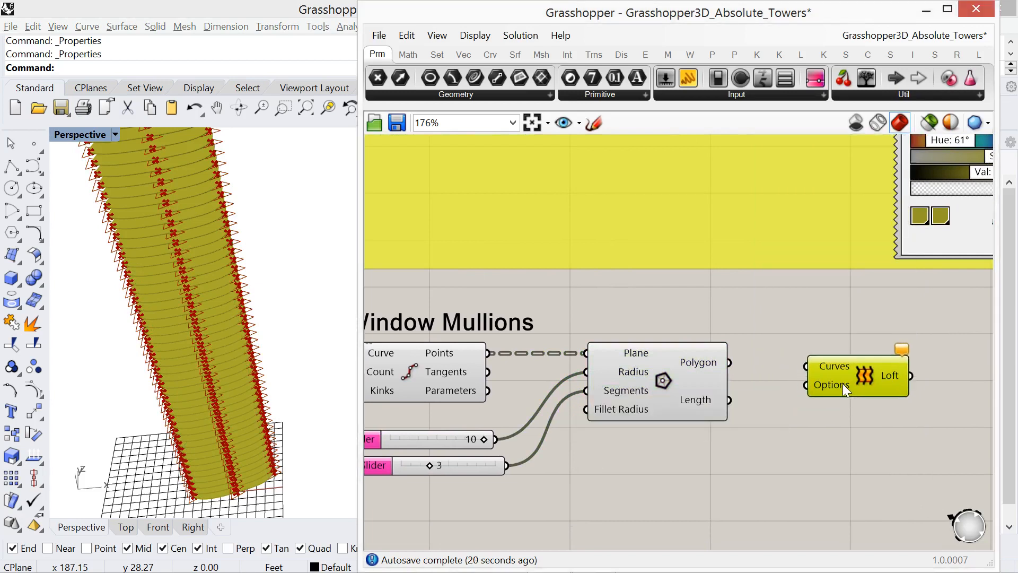
pyautogui.moveTo(730, 362); pyautogui.dragTo(810, 358)
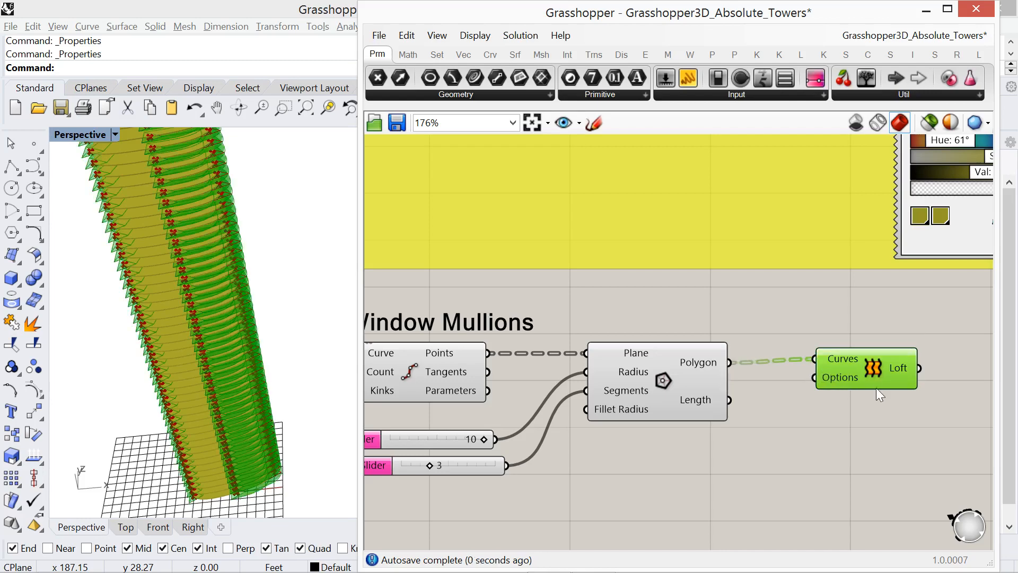
pyautogui.moveTo(875, 386)
pyautogui.mouseDown()
pyautogui.moveTo(885, 396)
pyautogui.moveTo(890, 384)
pyautogui.mouseUp()
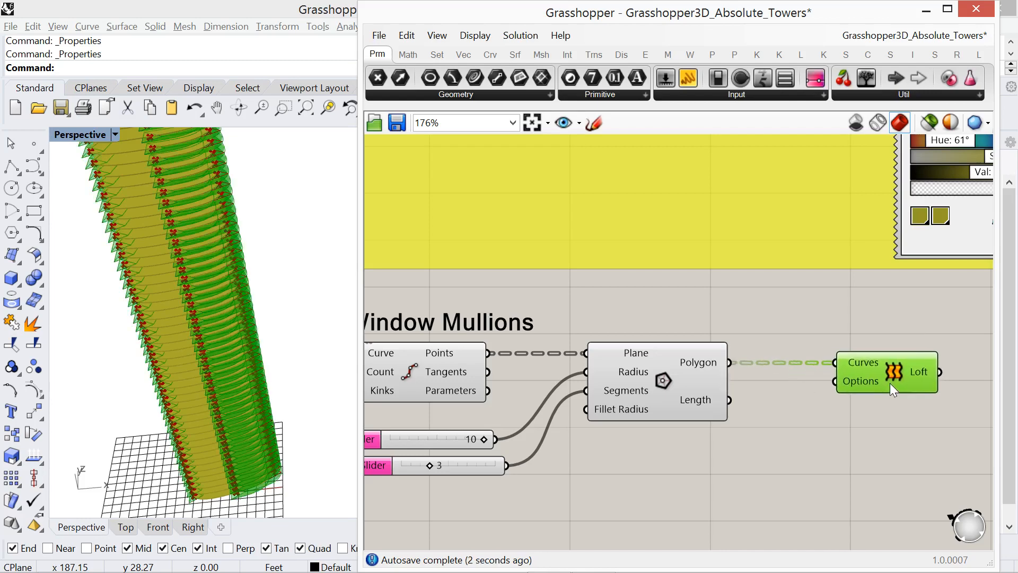
# Preview only the Loft component's geometry and examine how the lofted surfaces run between the polygons along the tower
pyautogui.moveTo(381, 393)
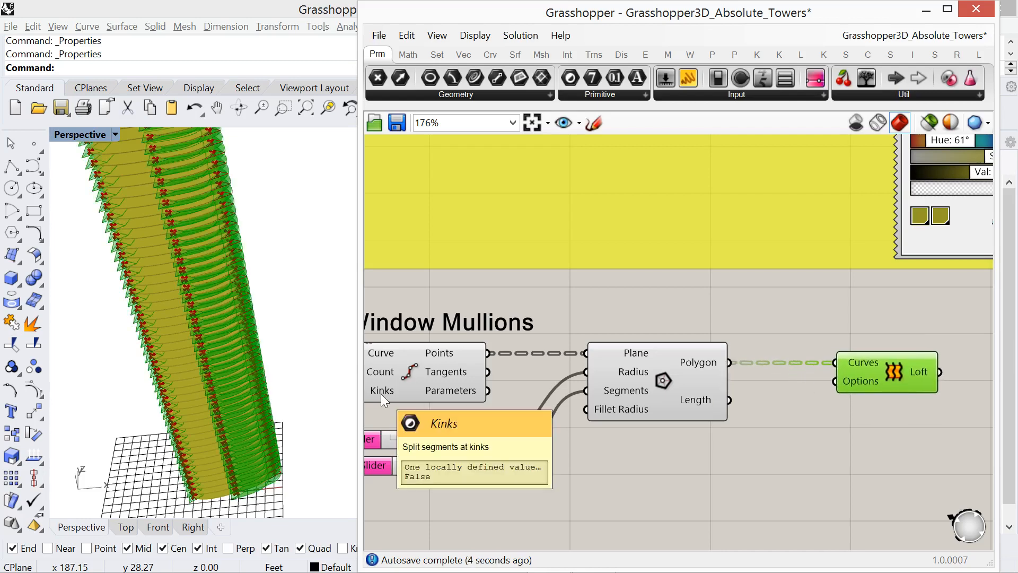
pyautogui.moveTo(422, 412); pyautogui.dragTo(478, 412, button='right')
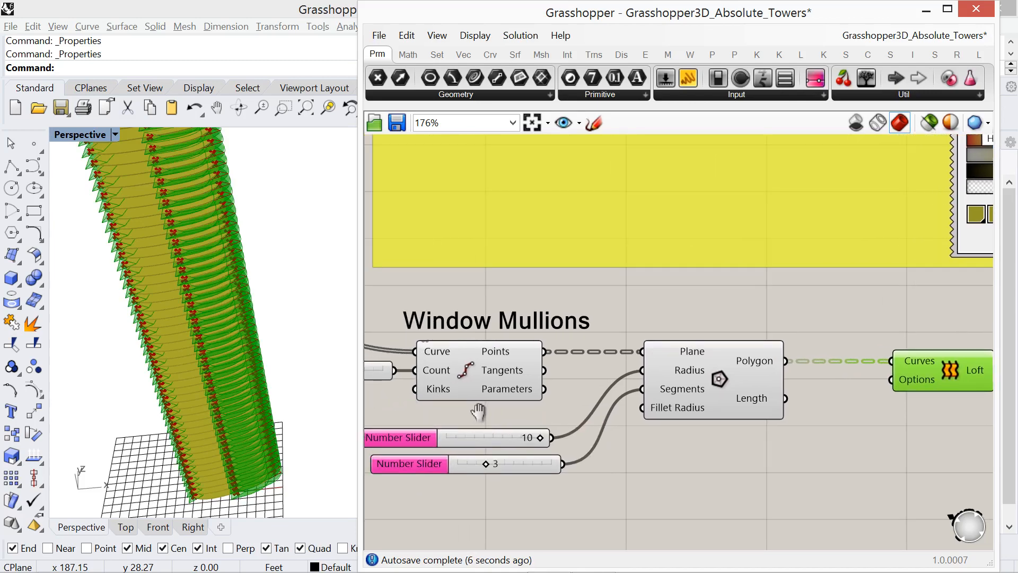
pyautogui.click(924, 123)
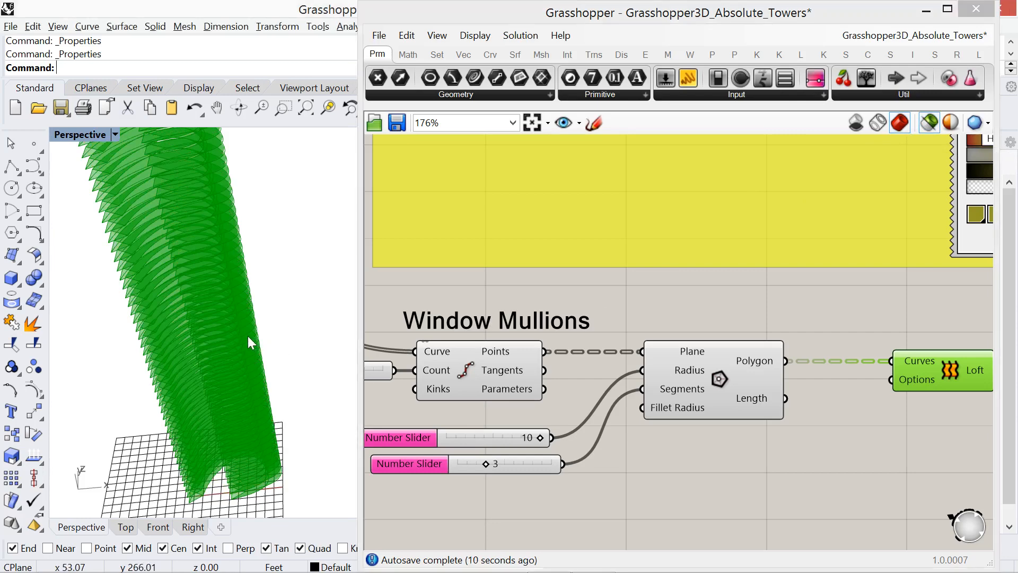
pyautogui.moveTo(247, 336); pyautogui.dragTo(254, 358, button='right')
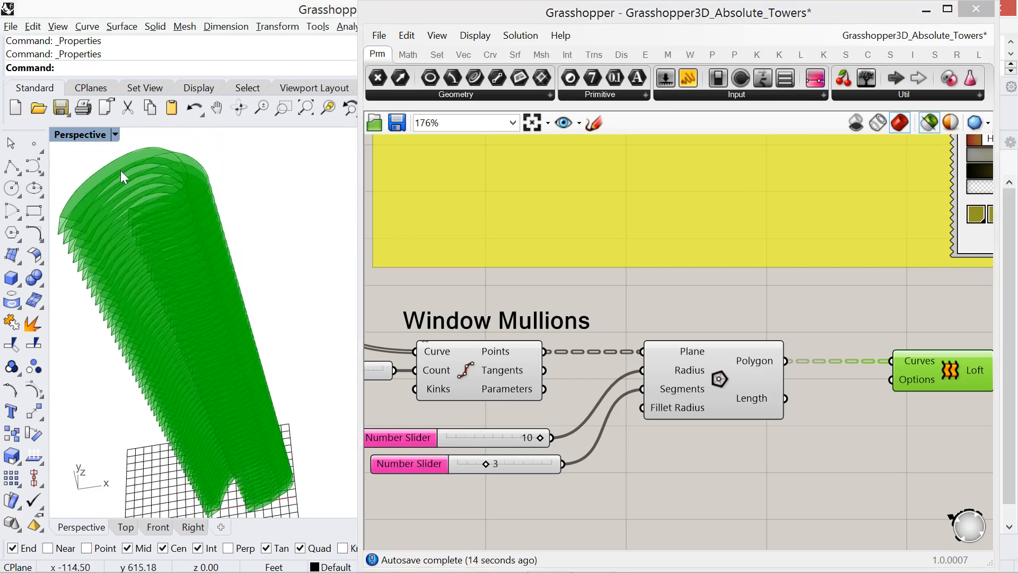
pyautogui.moveTo(132, 258); pyautogui.dragTo(171, 344, button='right')
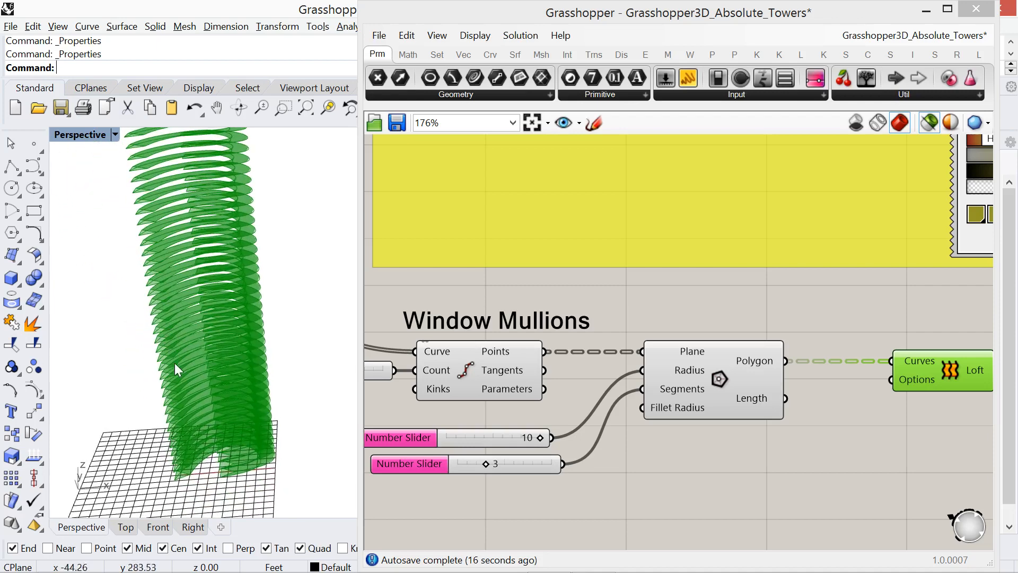
pyautogui.scroll(-4, 218, 422)
pyautogui.scroll(3, 218, 422)
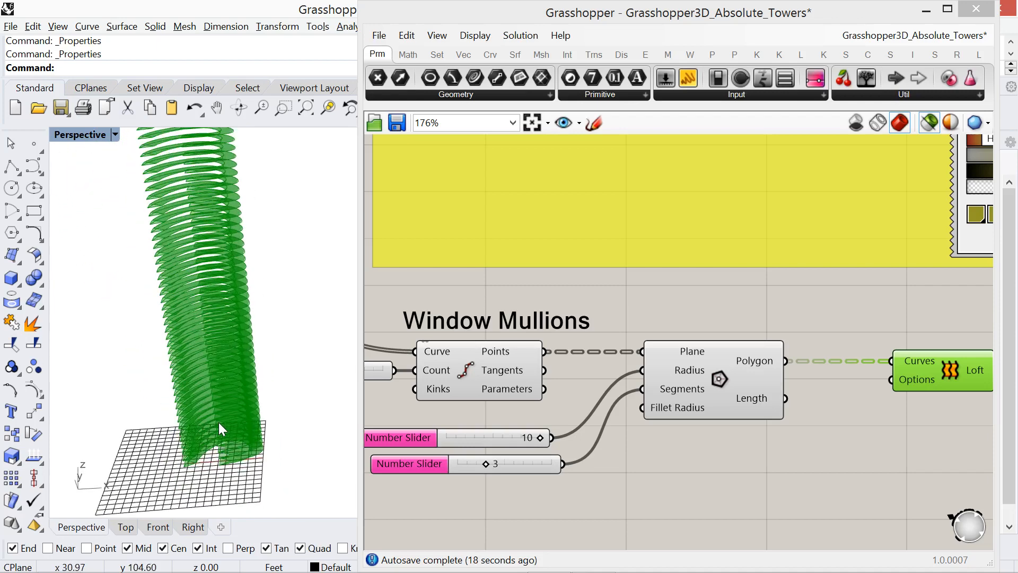
pyautogui.moveTo(203, 402)
pyautogui.keyDown('shift'); pyautogui.mouseDown(button='right')
pyautogui.moveTo(193, 364)
pyautogui.moveTo(188, 410)
pyautogui.mouseUp(button='right'); pyautogui.keyUp('shift')
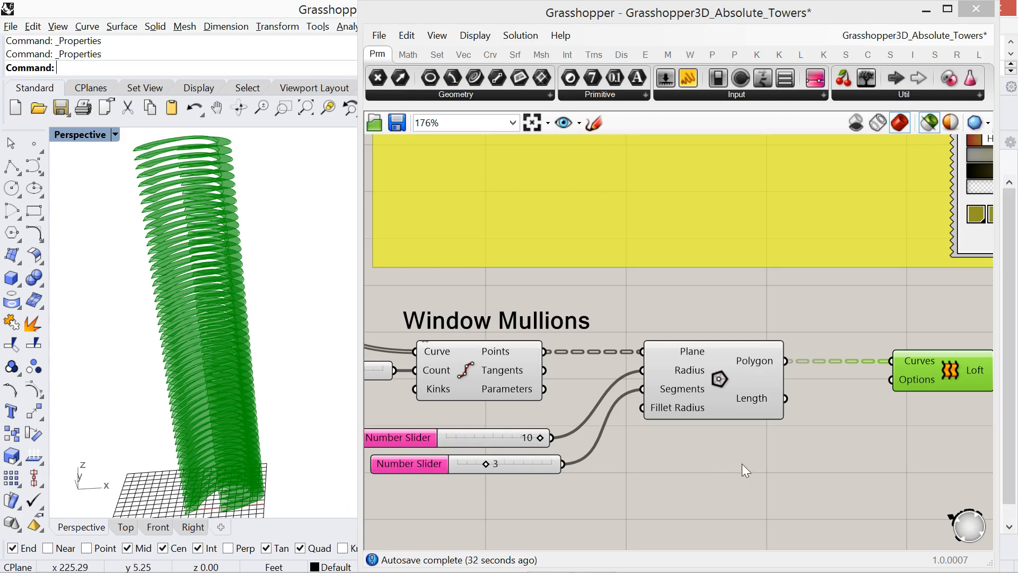
# Add a Flip Matrix component after Loft, restore the full geometry preview, and connect the Loft output to its Data input
pyautogui.moveTo(789, 469); pyautogui.dragTo(542, 460, button='right')
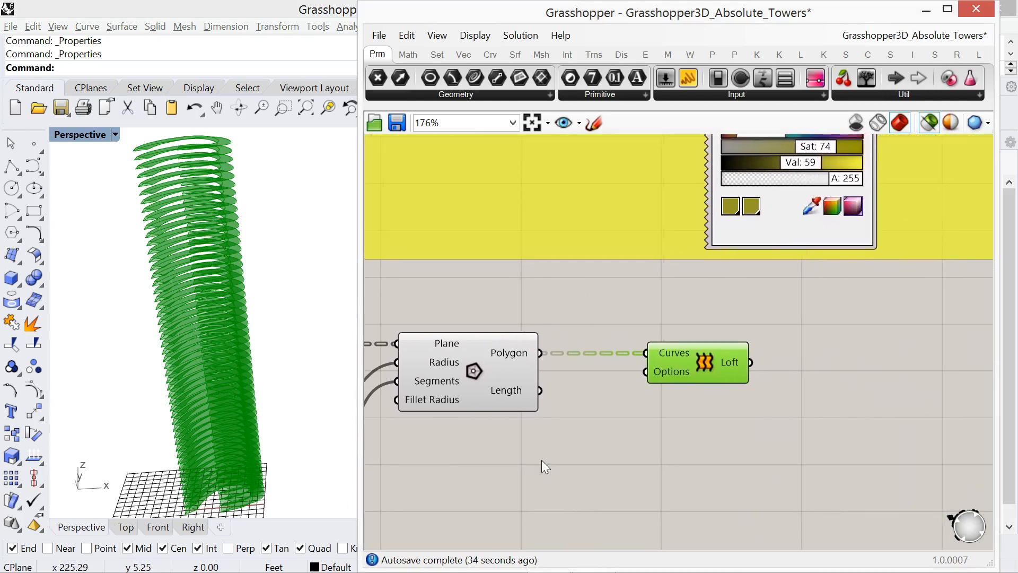
pyautogui.doubleClick(847, 364)
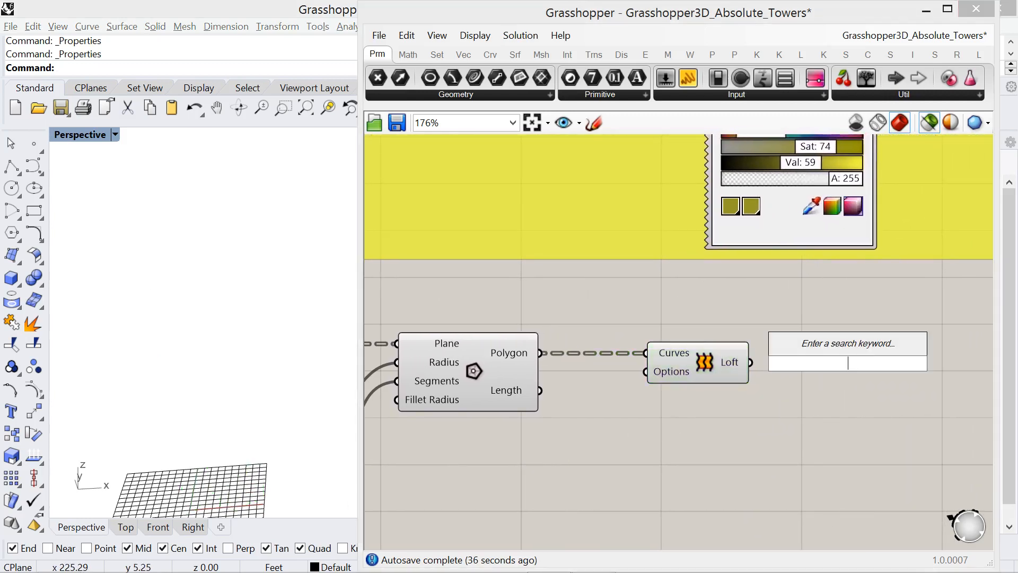
pyautogui.write('flip')
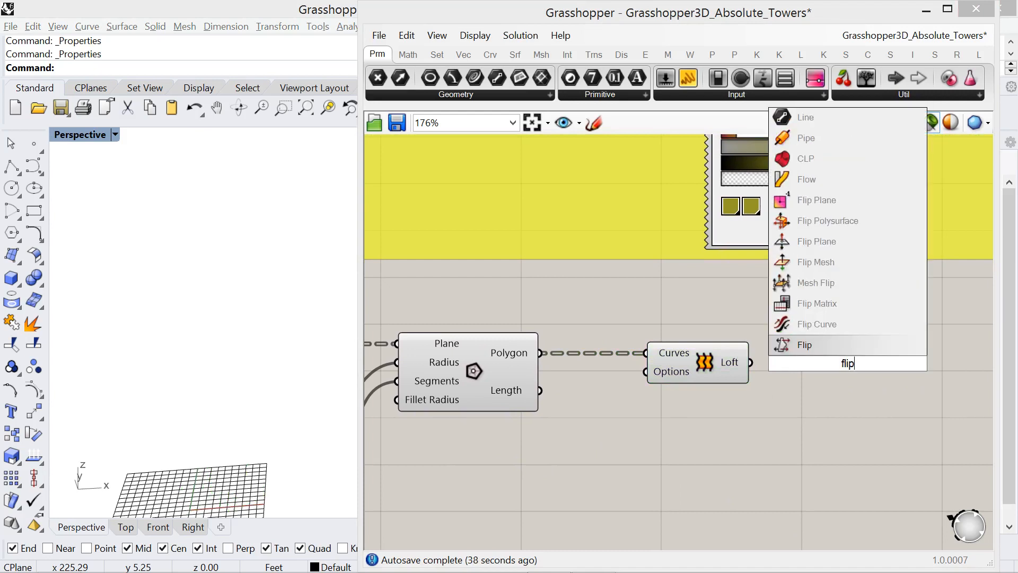
pyautogui.click(834, 304)
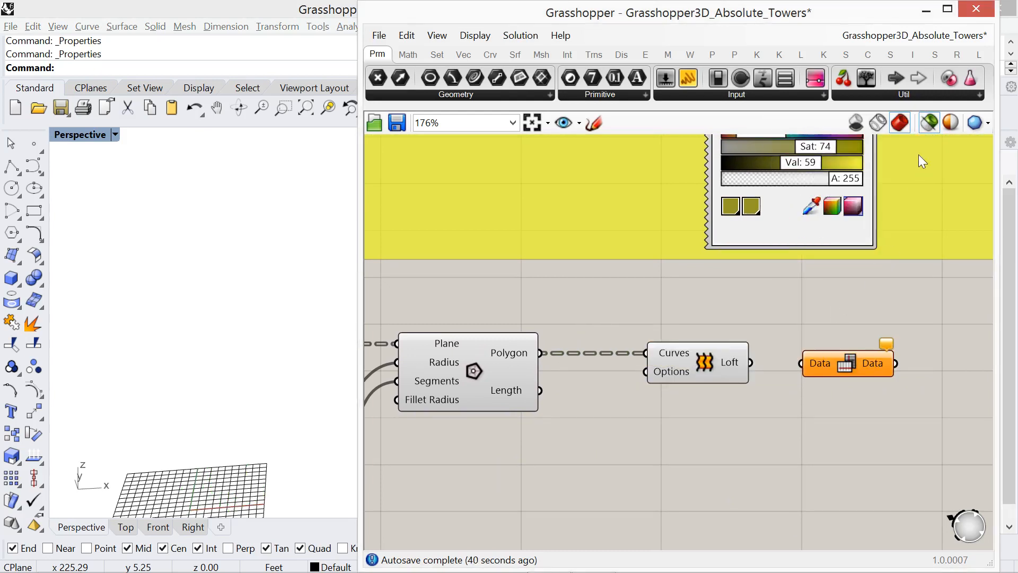
pyautogui.click(928, 123)
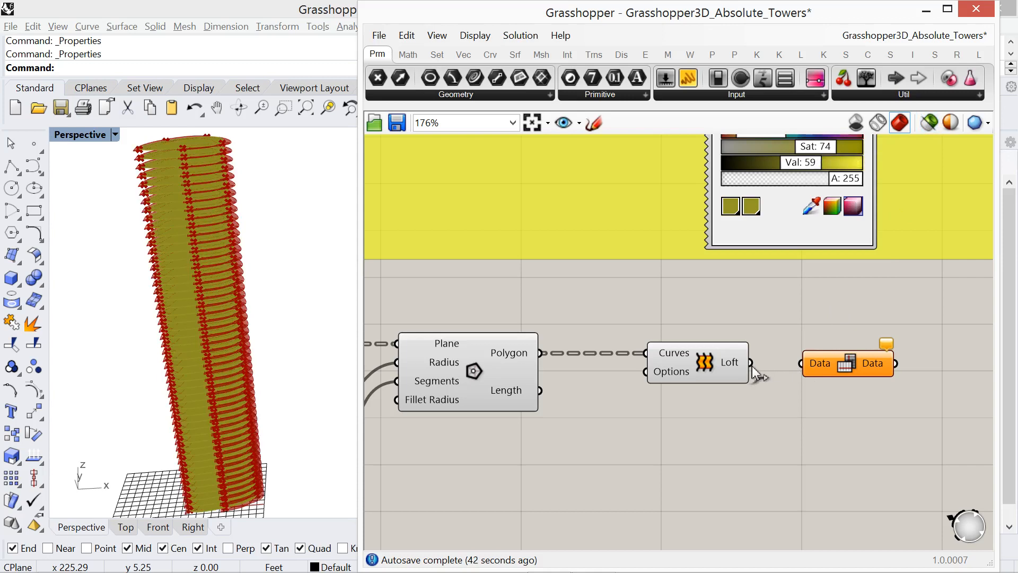
pyautogui.moveTo(750, 363); pyautogui.dragTo(850, 364)
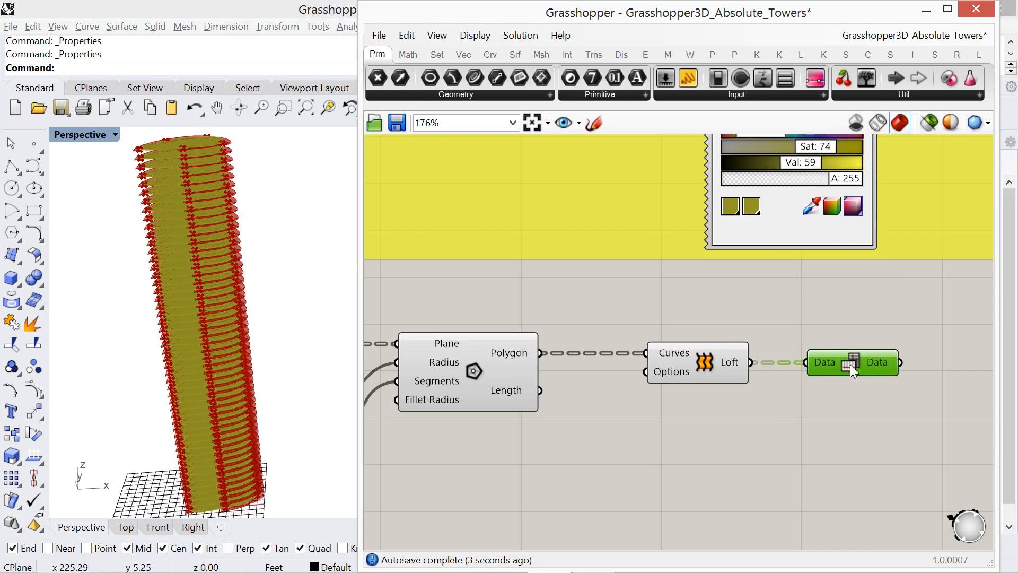
# Hide the Loft component's preview and examine the polygons around the upper floors of the tower
pyautogui.rightClick(702, 365)
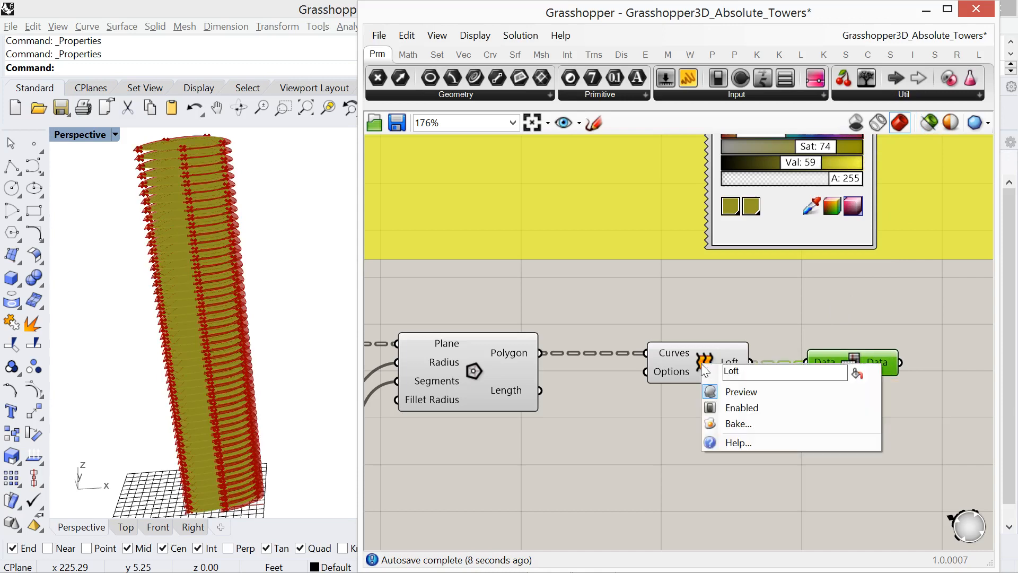
pyautogui.click(729, 396)
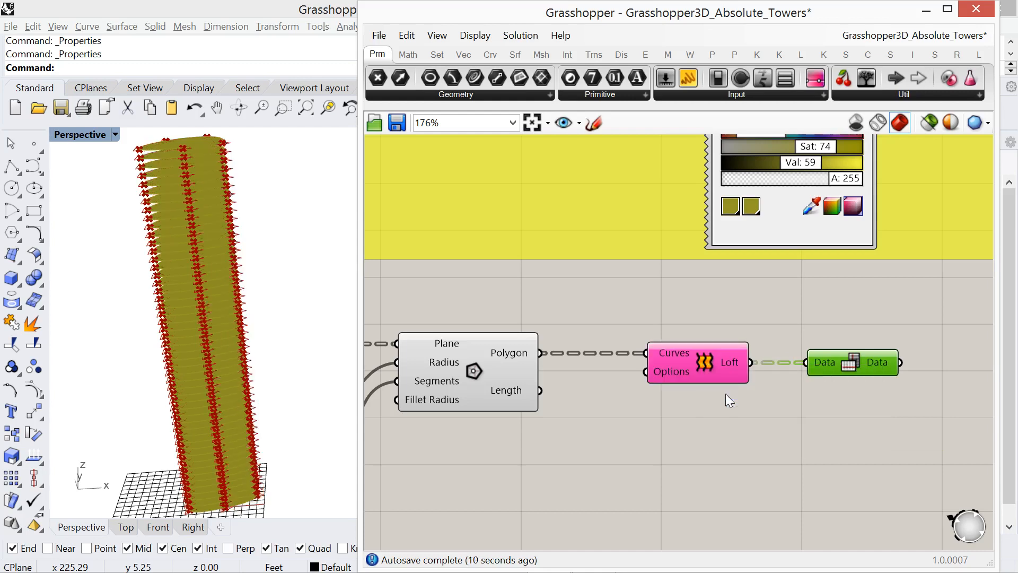
pyautogui.click(646, 420)
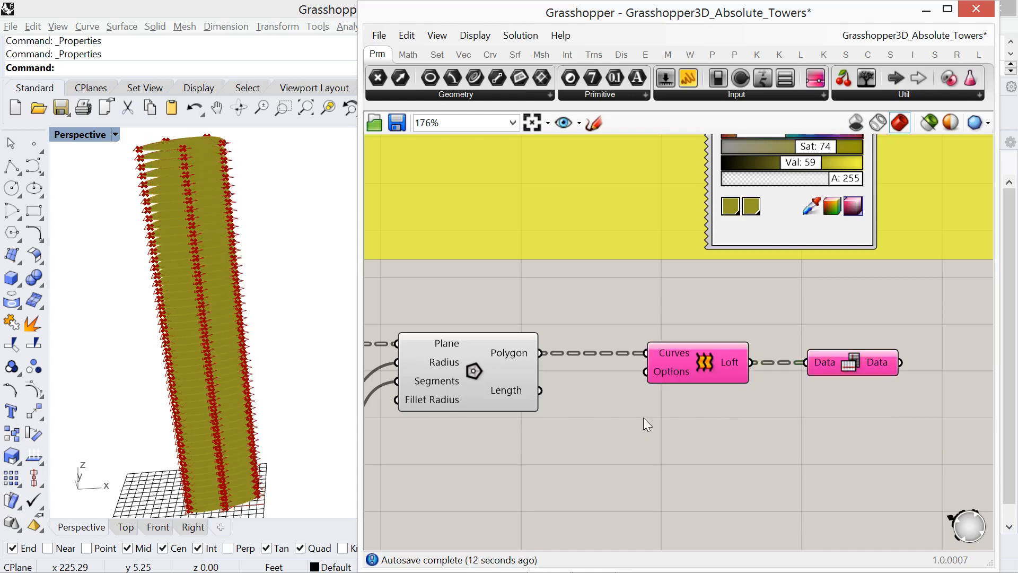
pyautogui.moveTo(848, 360); pyautogui.dragTo(866, 359)
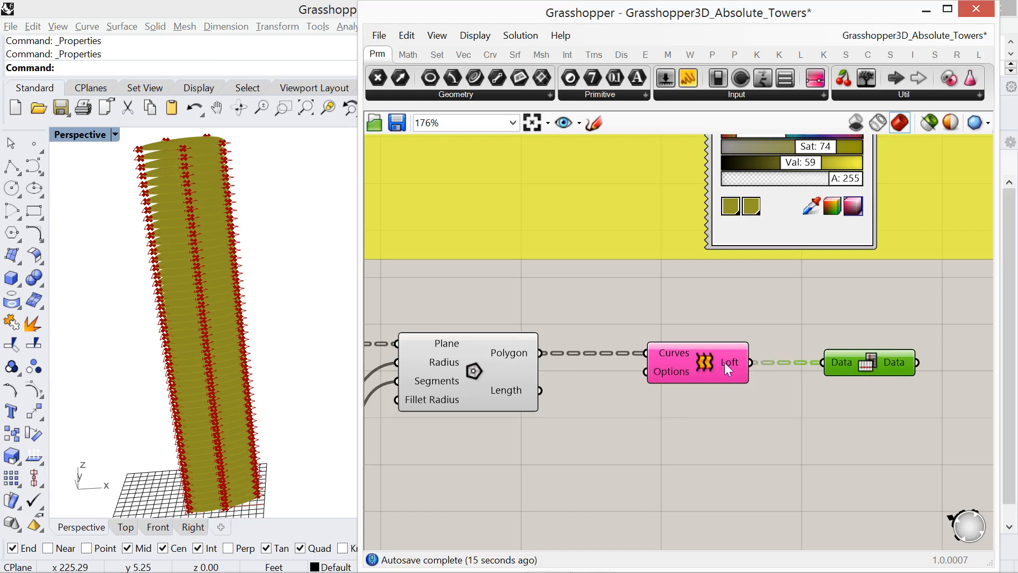
pyautogui.moveTo(151, 374); pyautogui.dragTo(158, 394, button='right')
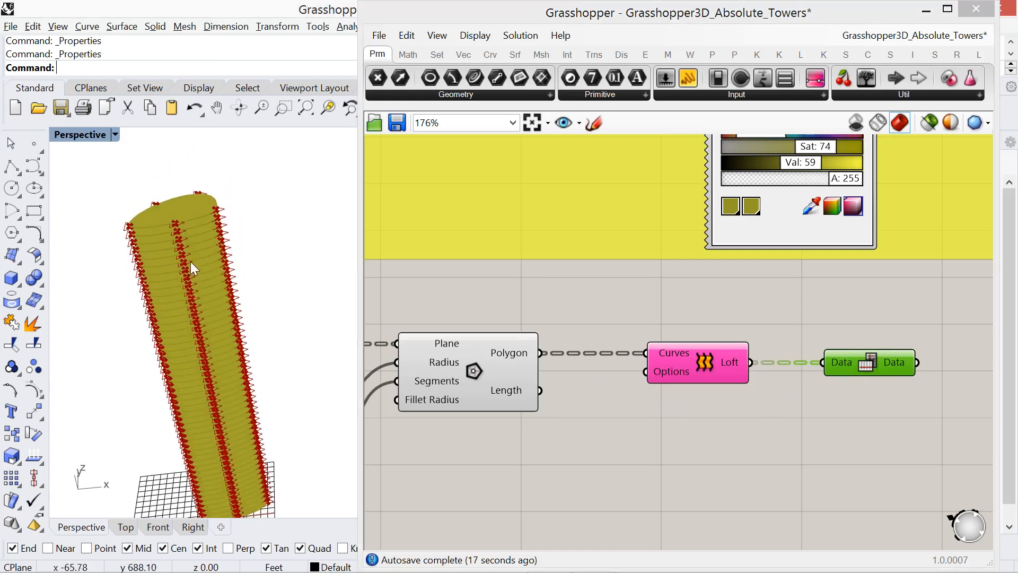
pyautogui.scroll(3, 191, 256)
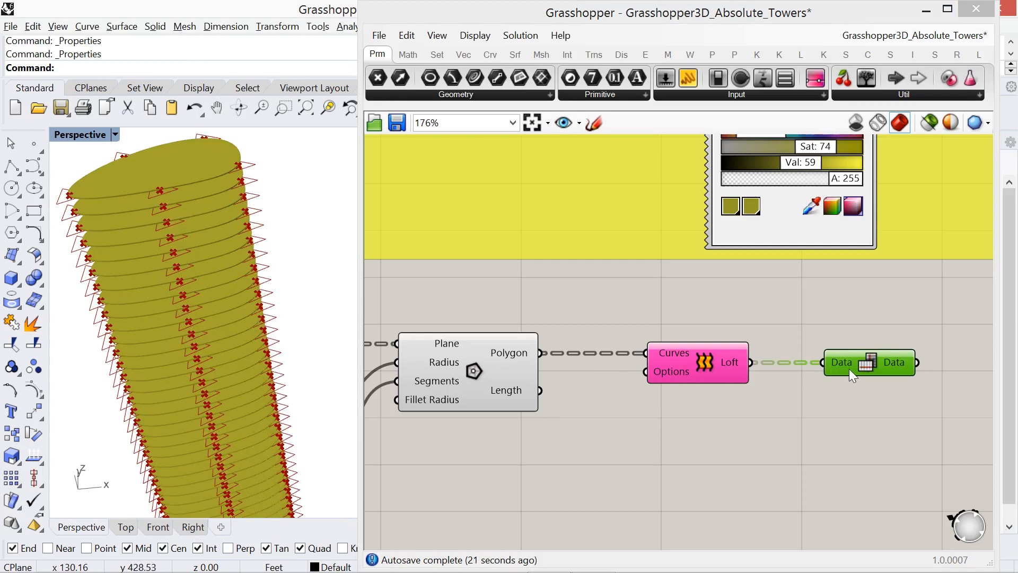
pyautogui.moveTo(850, 369)
pyautogui.mouseDown()
pyautogui.moveTo(749, 294)
pyautogui.moveTo(652, 298)
pyautogui.moveTo(688, 302)
pyautogui.moveTo(819, 378)
pyautogui.moveTo(712, 459)
pyautogui.moveTo(766, 454)
pyautogui.moveTo(838, 362)
pyautogui.moveTo(814, 342)
pyautogui.moveTo(851, 377)
pyautogui.moveTo(852, 368)
pyautogui.mouseUp()
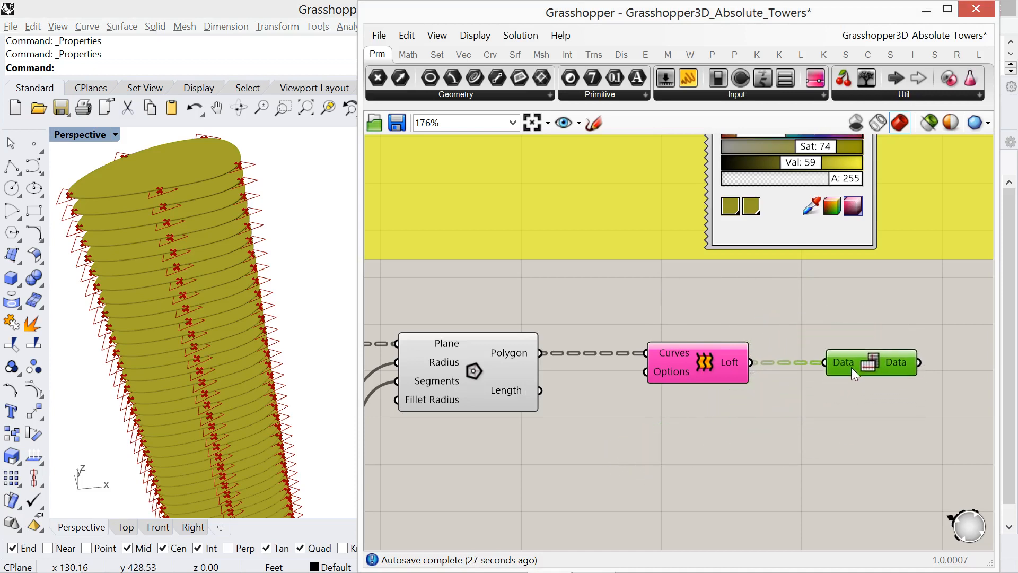
pyautogui.moveTo(850, 369)
pyautogui.moveTo(858, 360); pyautogui.dragTo(857, 363)
# Rewire Flip Matrix between Polygon and Loft, feeding its Data output into Loft's Curves input, and arrange the components in that order
pyautogui.moveTo(541, 353); pyautogui.dragTo(824, 362)
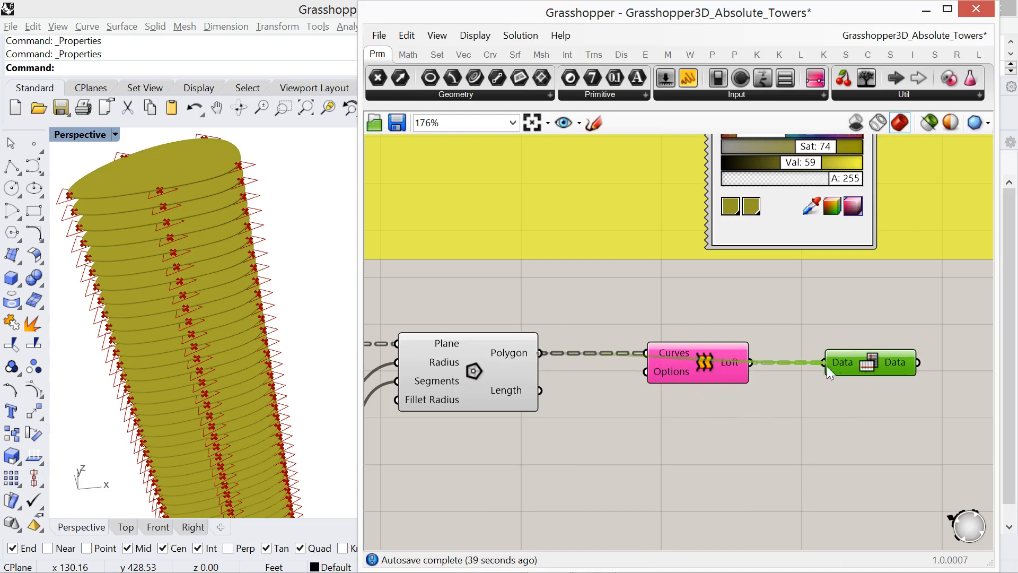
pyautogui.moveTo(704, 365); pyautogui.dragTo(912, 404)
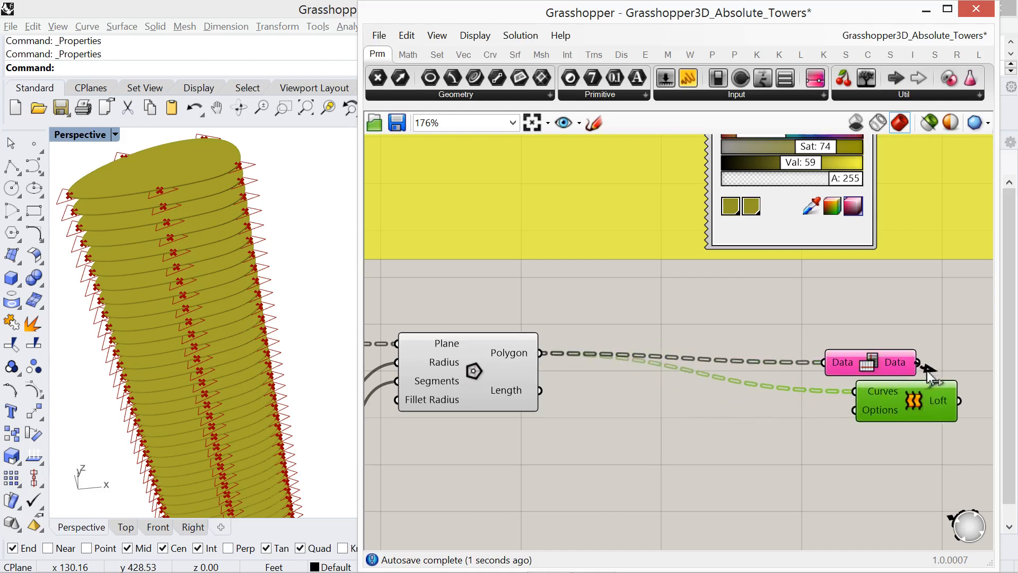
pyautogui.moveTo(920, 363); pyautogui.dragTo(637, 356)
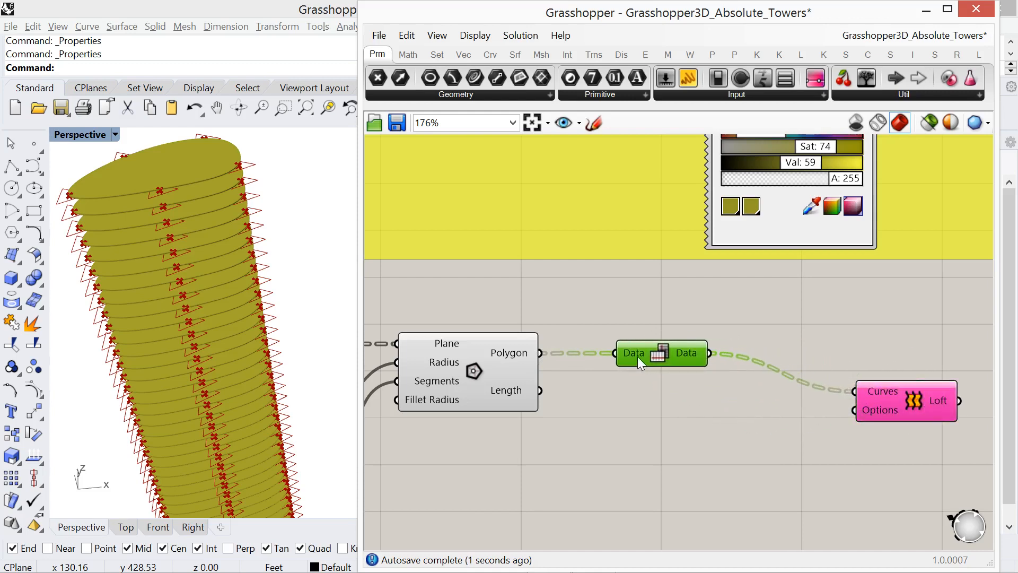
pyautogui.moveTo(894, 400); pyautogui.dragTo(781, 365)
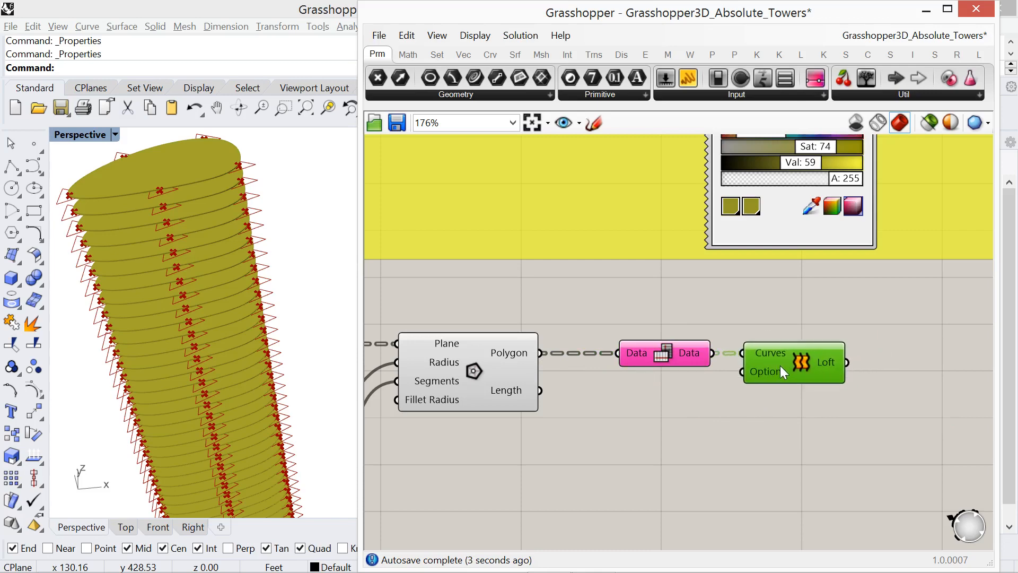
# Turn the Loft component's preview back on, inspect the lofted mullions along the tower, and space Loft further from Flip Matrix
pyautogui.rightClick(898, 367)
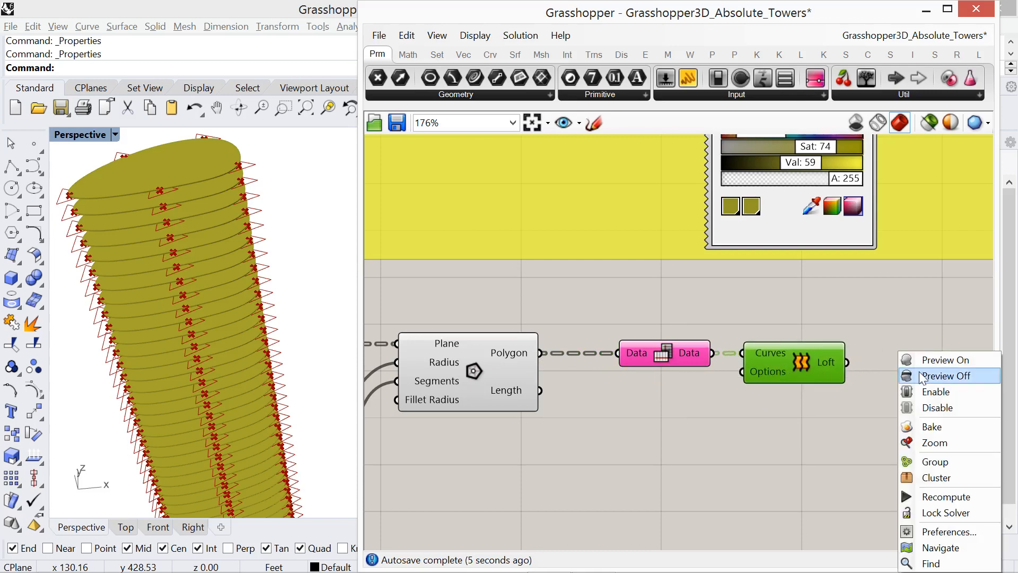
pyautogui.click(927, 362)
pyautogui.scroll(5, 265, 361)
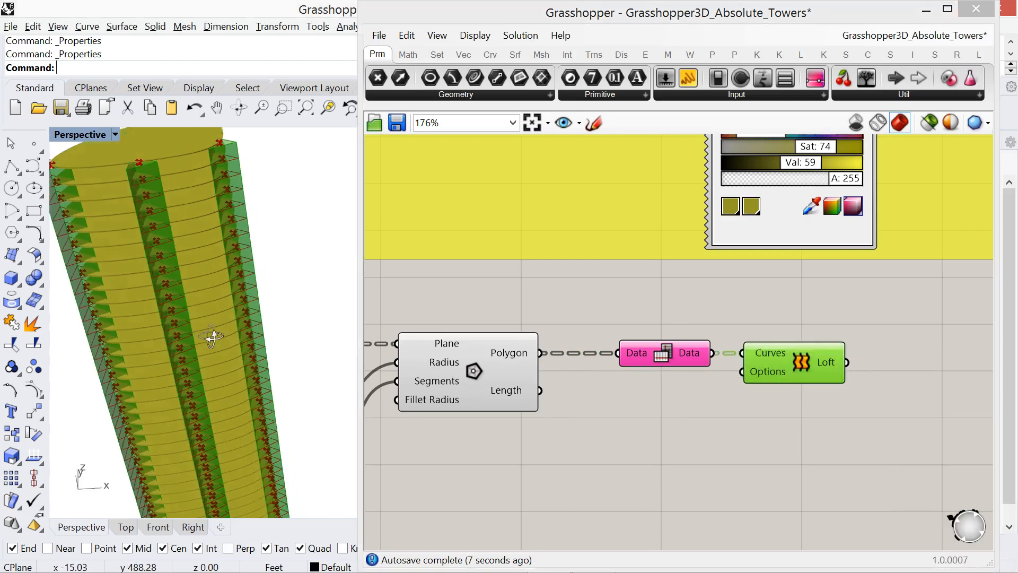
pyautogui.scroll(-5, 227, 360)
pyautogui.scroll(2, 204, 391)
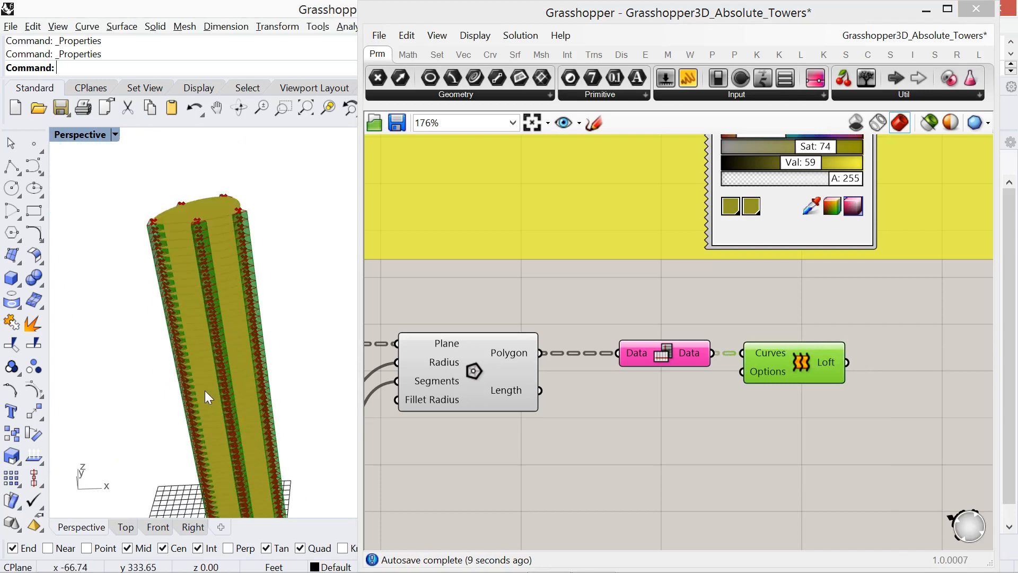
pyautogui.moveTo(199, 361); pyautogui.dragTo(225, 340, button='right')
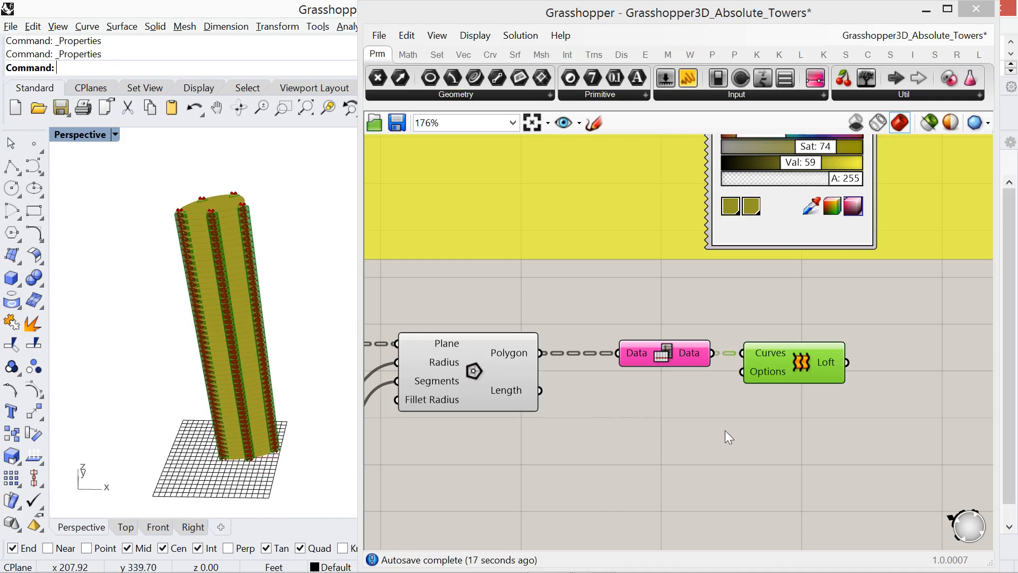
pyautogui.moveTo(780, 374); pyautogui.dragTo(798, 372)
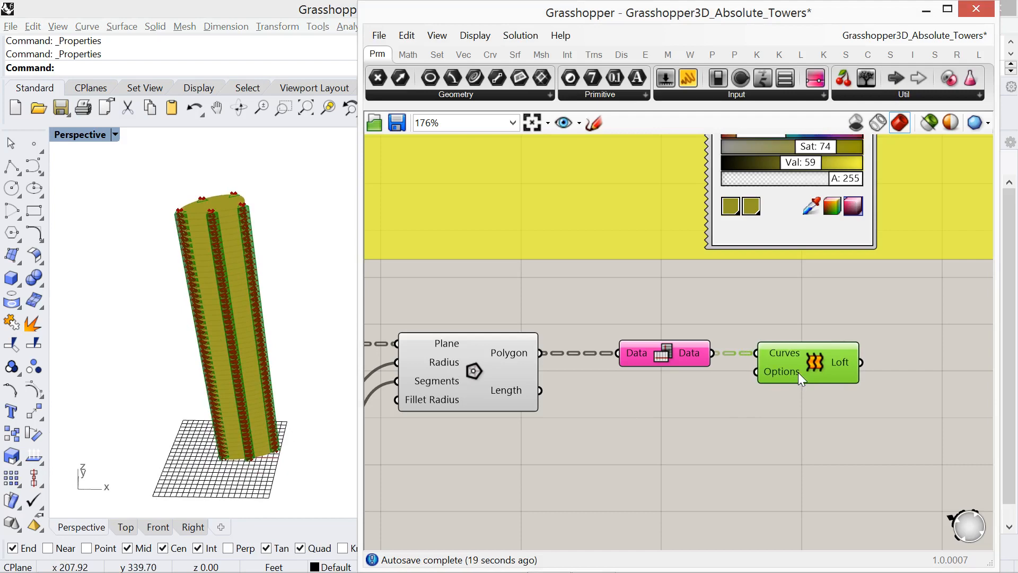
# Duplicate the "Floor Slabs" and "Bake Me!!!" labels and place the copies directly above the window mullions' Loft component
pyautogui.scroll(-4, 701, 426)
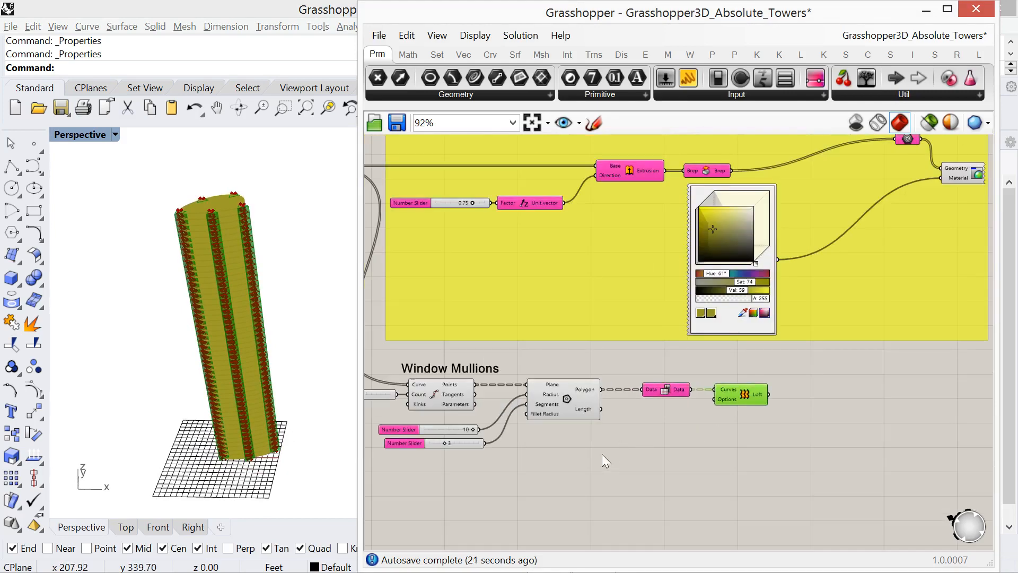
pyautogui.moveTo(606, 460); pyautogui.dragTo(658, 443, button='right')
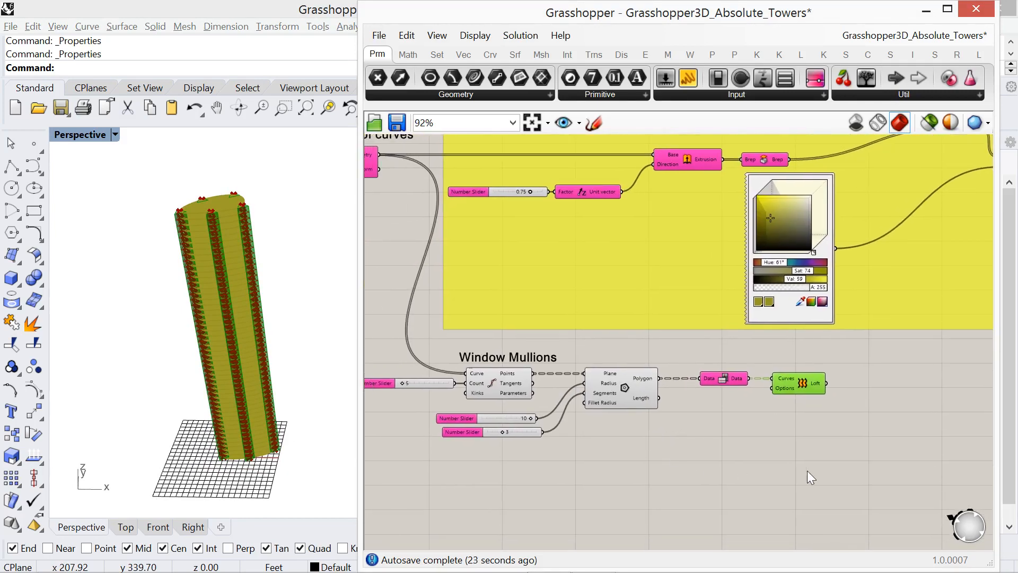
pyautogui.moveTo(782, 444); pyautogui.dragTo(654, 495, button='right')
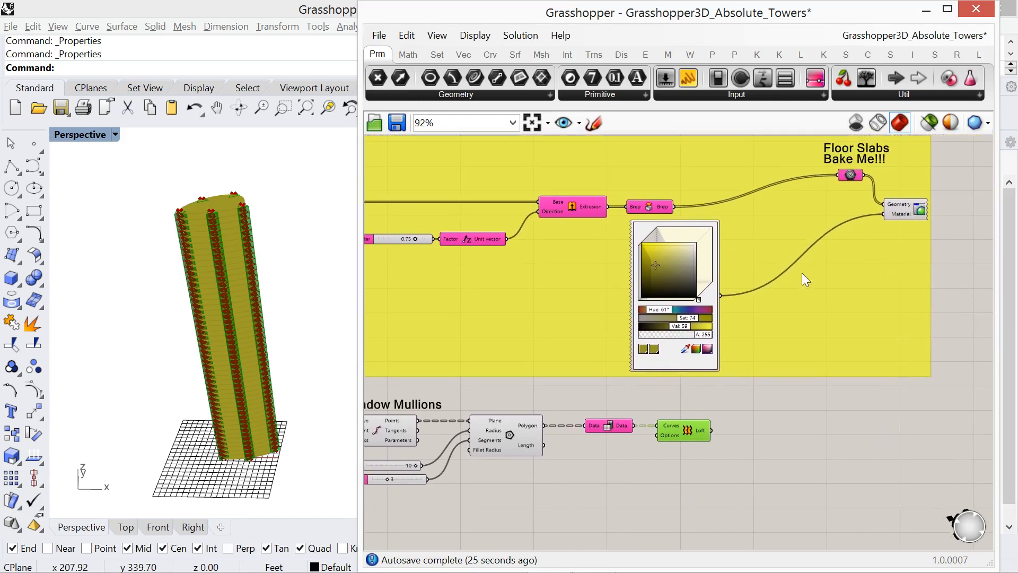
pyautogui.click(851, 148)
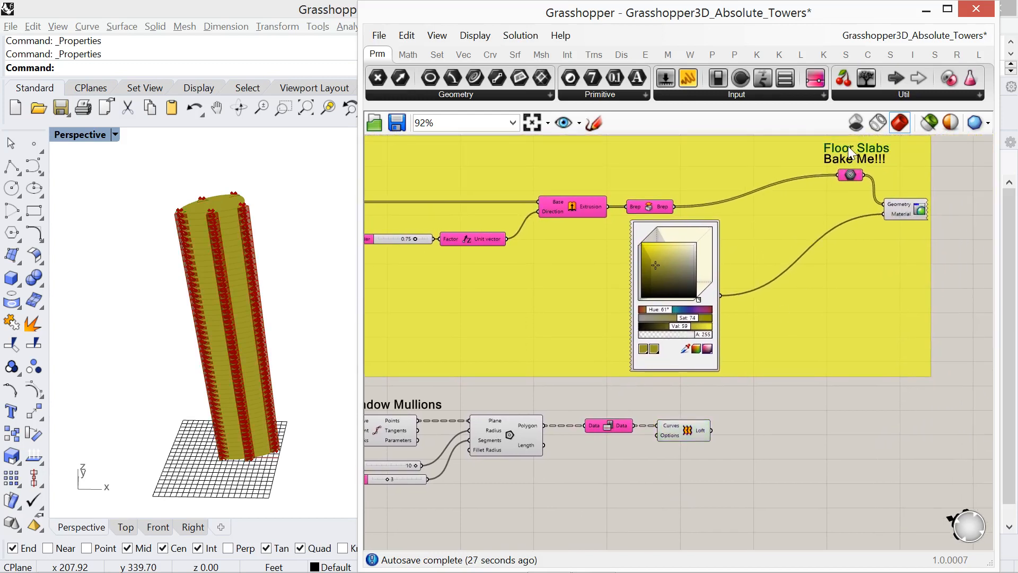
pyautogui.keyDown('shift'); pyautogui.click(841, 158); pyautogui.keyUp('shift')
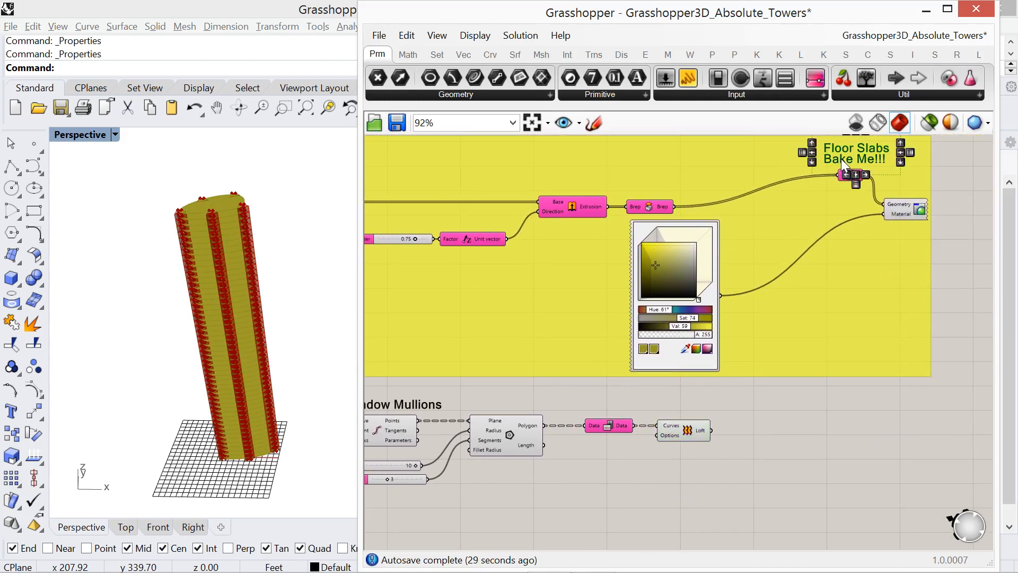
pyautogui.hotkey('ctrl', 'c')
pyautogui.hotkey('ctrl', 'v')
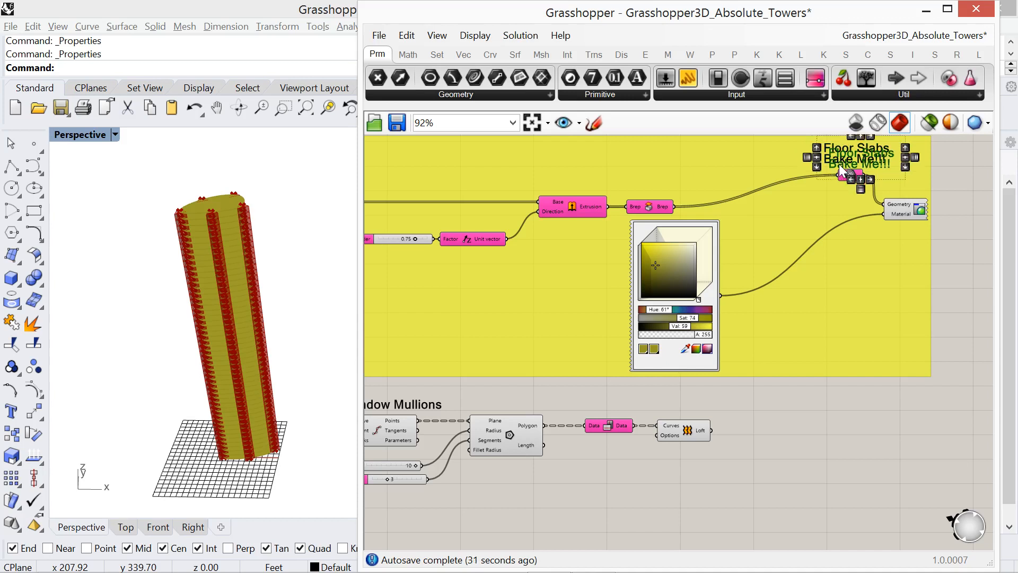
pyautogui.click(839, 166)
pyautogui.moveTo(839, 169); pyautogui.dragTo(671, 418)
pyautogui.moveTo(889, 159); pyautogui.dragTo(722, 402)
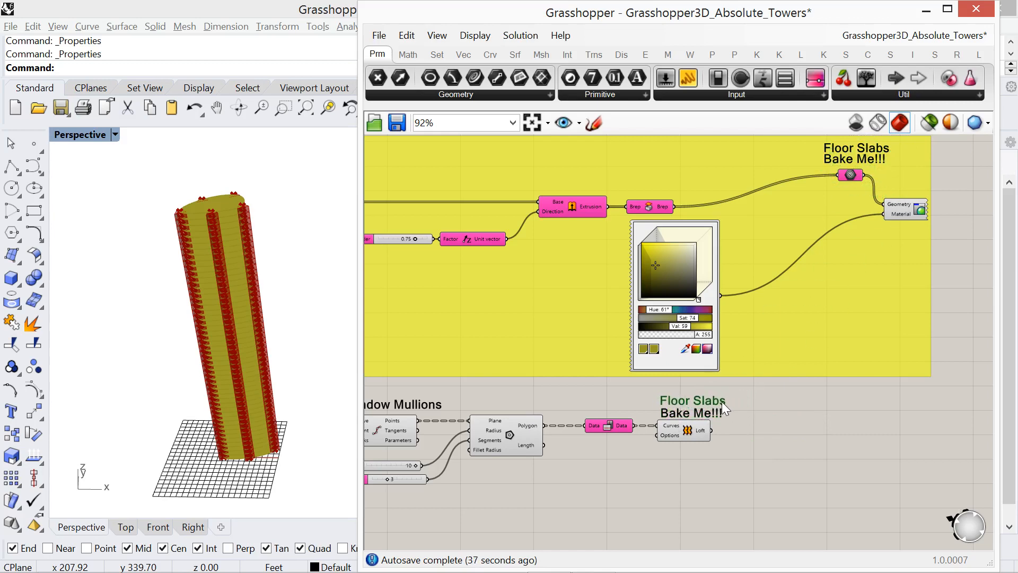
# Change the copied "Floor Slabs" label's text to "Window Mullions"
pyautogui.scroll(3, 682, 417)
pyautogui.doubleClick(670, 390)
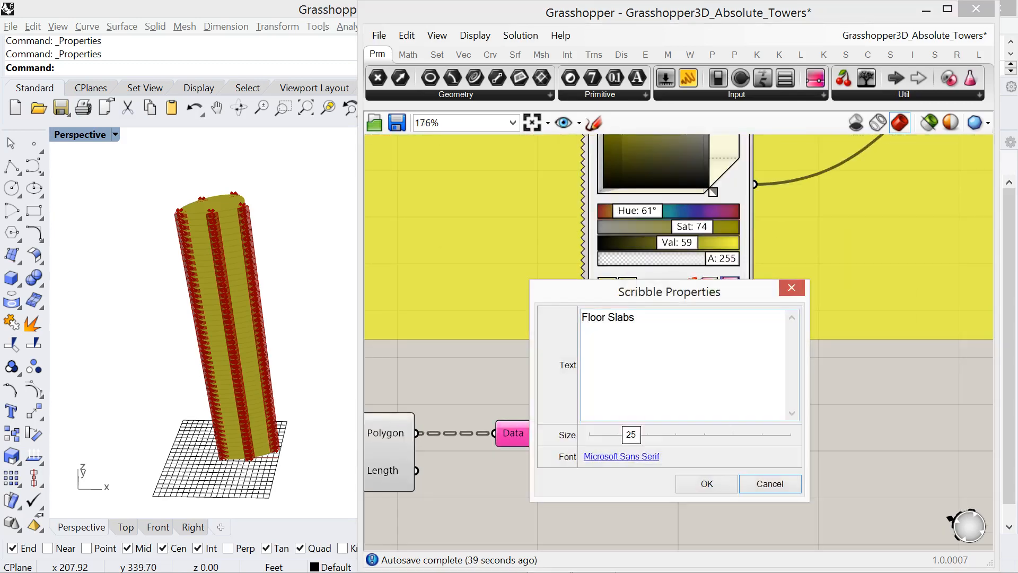
pyautogui.hotkey('ctrl', 'a')
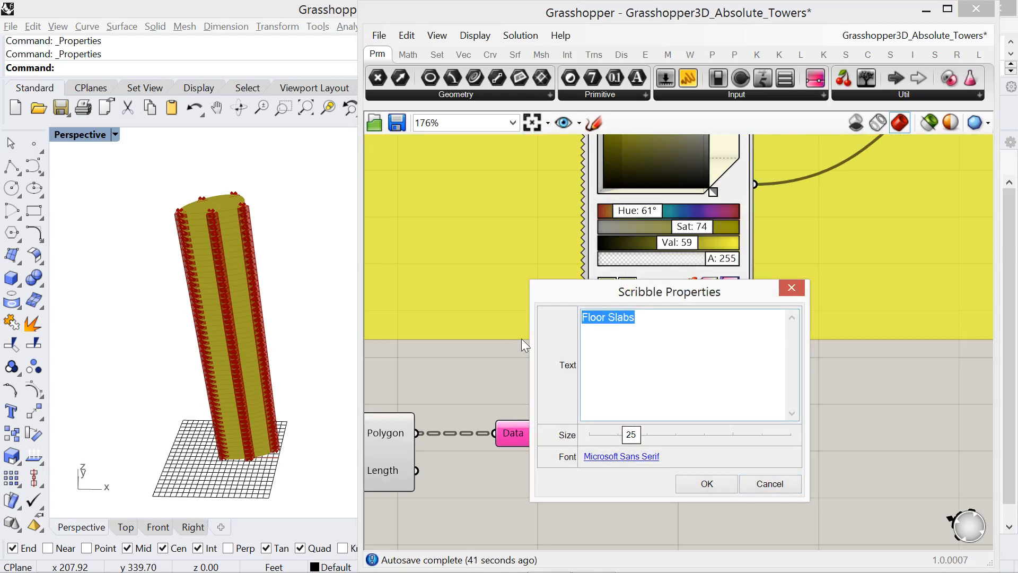
pyautogui.write('Window')
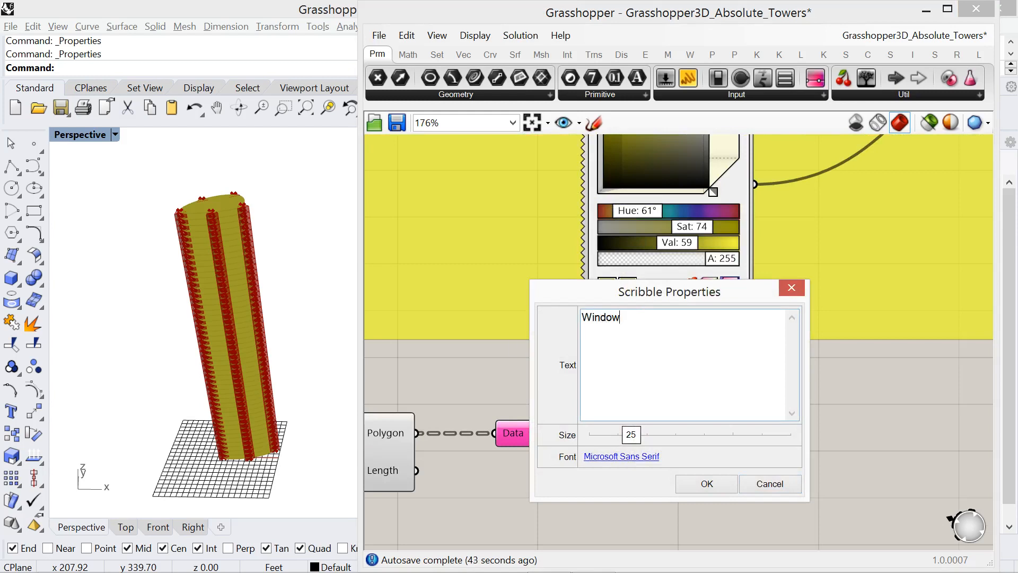
pyautogui.write(' Mullions')
pyautogui.click(695, 481)
# Shift the whole set of window mullion components and labels to the right beneath the yellow floor slab group
pyautogui.scroll(-1, 648, 431)
pyautogui.scroll(-7, 725, 471)
pyautogui.scroll(1, 722, 470)
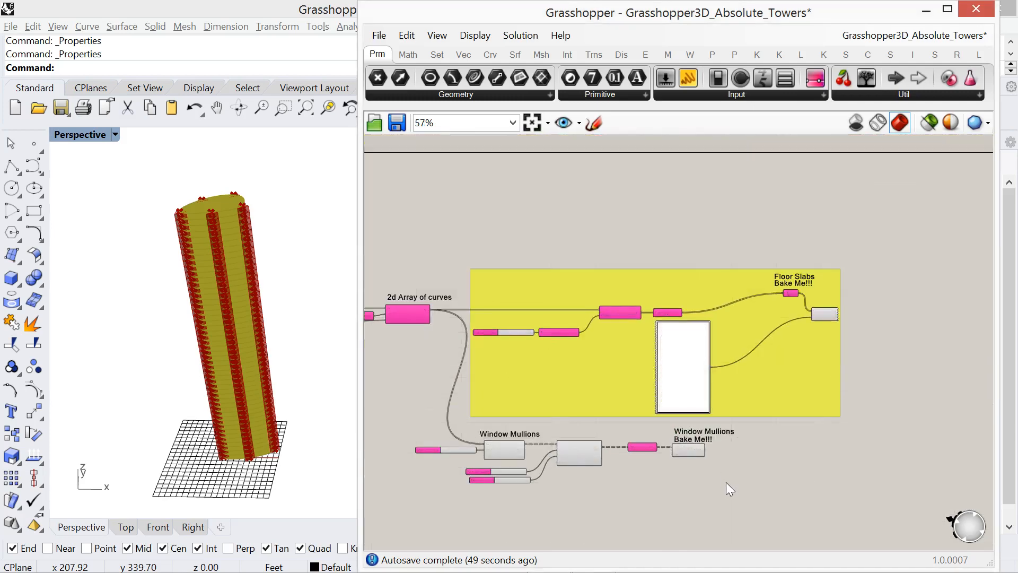
pyautogui.scroll(3, 707, 467)
pyautogui.moveTo(759, 520); pyautogui.dragTo(402, 420)
pyautogui.moveTo(558, 458); pyautogui.dragTo(651, 476)
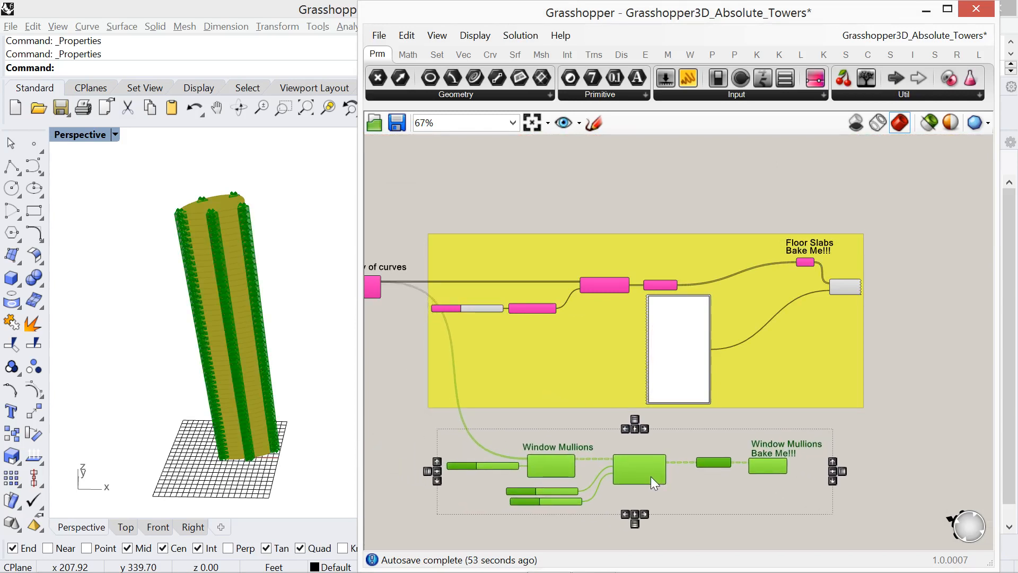
# Move the mullion Loft component with its two labels to the right, beyond the yellow group's edge
pyautogui.click(796, 525)
pyautogui.moveTo(827, 508); pyautogui.dragTo(760, 453)
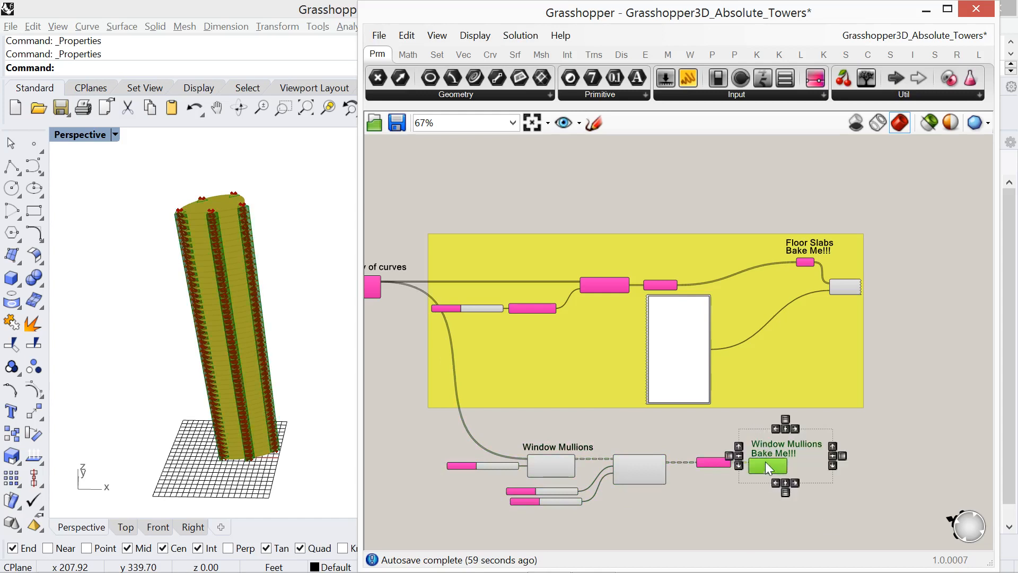
pyautogui.moveTo(765, 462); pyautogui.dragTo(925, 461)
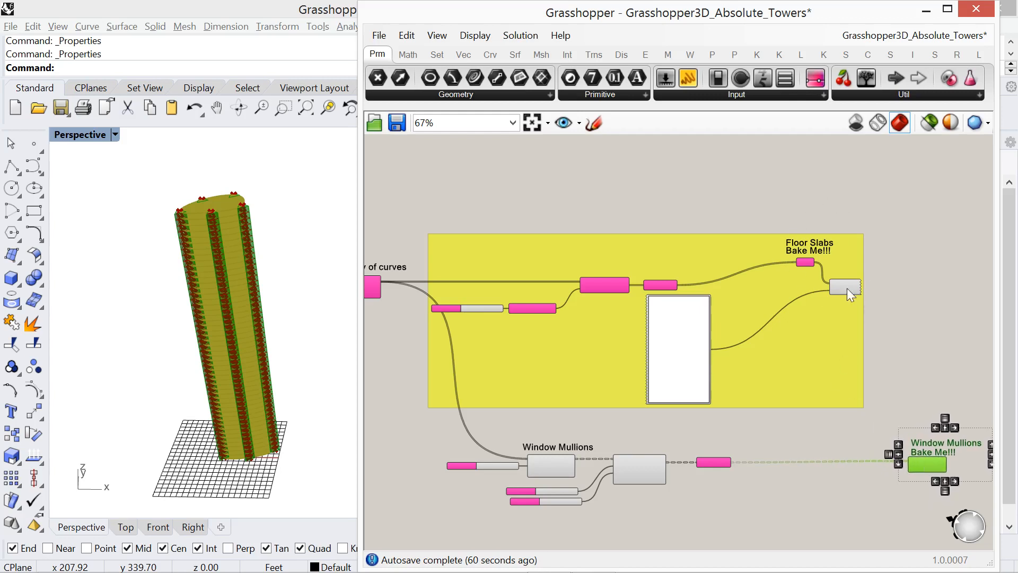
pyautogui.moveTo(892, 315); pyautogui.dragTo(843, 270, button='right')
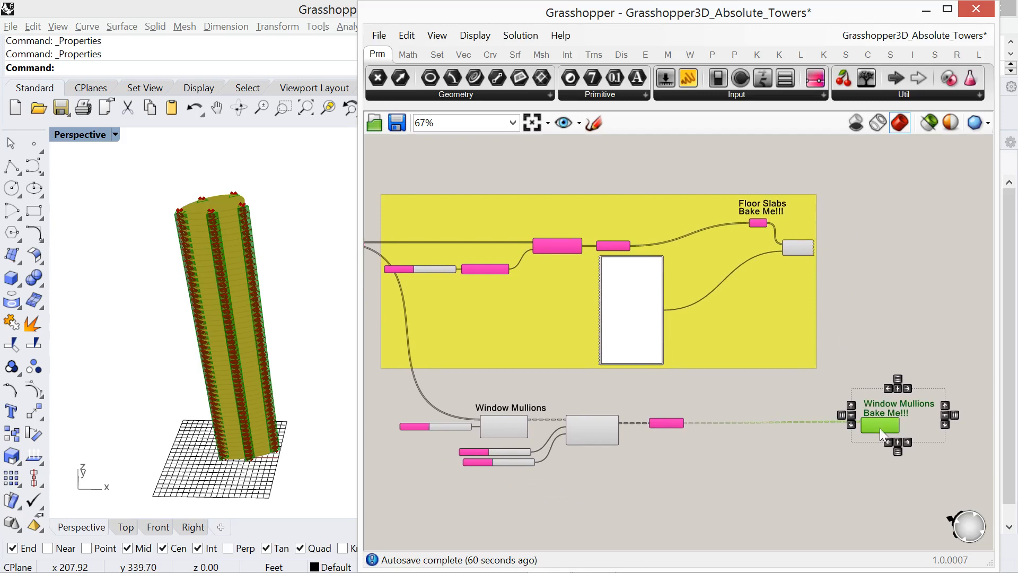
pyautogui.moveTo(880, 428); pyautogui.dragTo(884, 429)
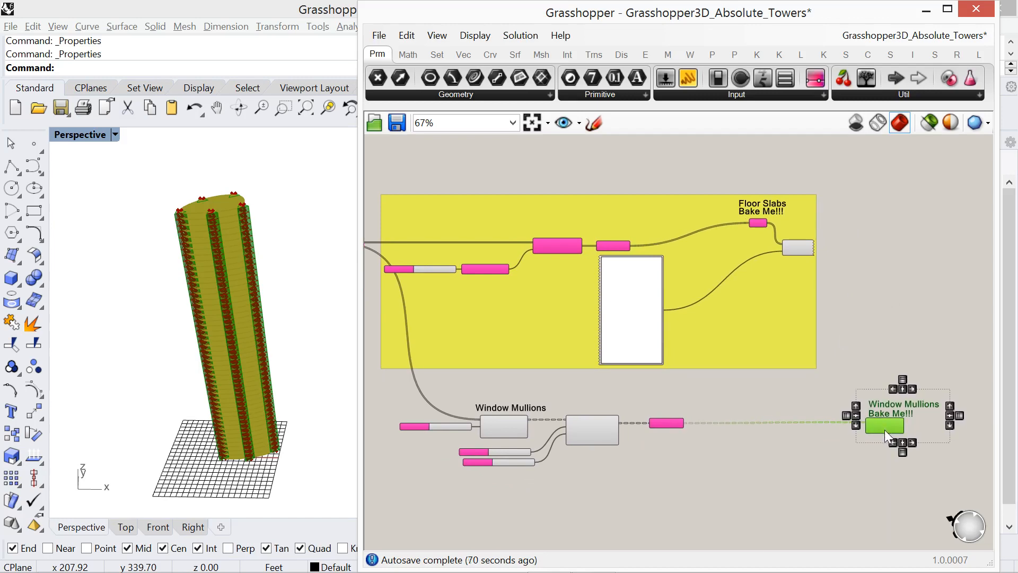
# Group the window mullion components from the count slider through the Data component, leaving out the Loft and its labels
pyautogui.scroll(3, 885, 429)
pyautogui.scroll(-4, 880, 432)
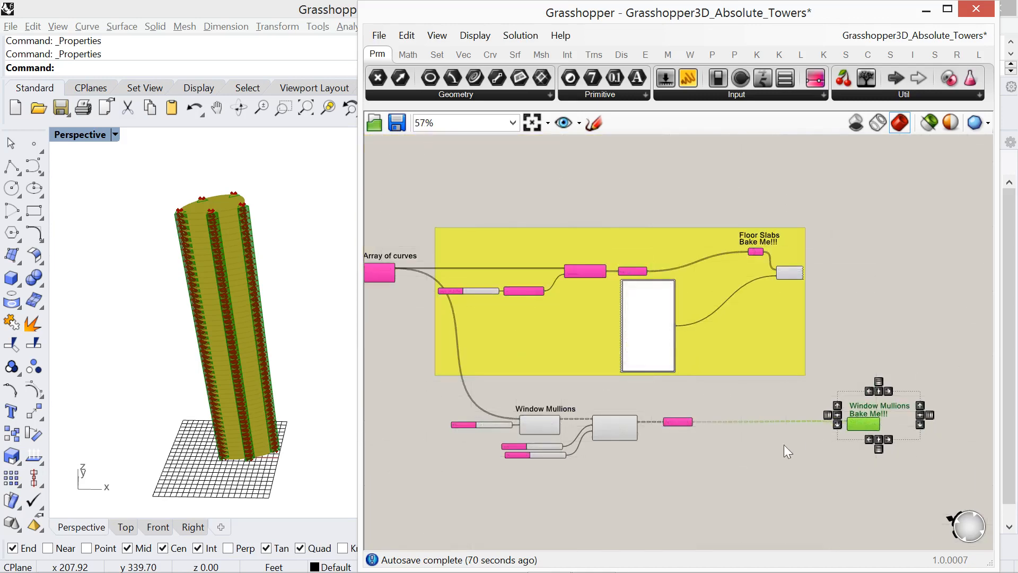
pyautogui.moveTo(741, 496); pyautogui.dragTo(423, 401)
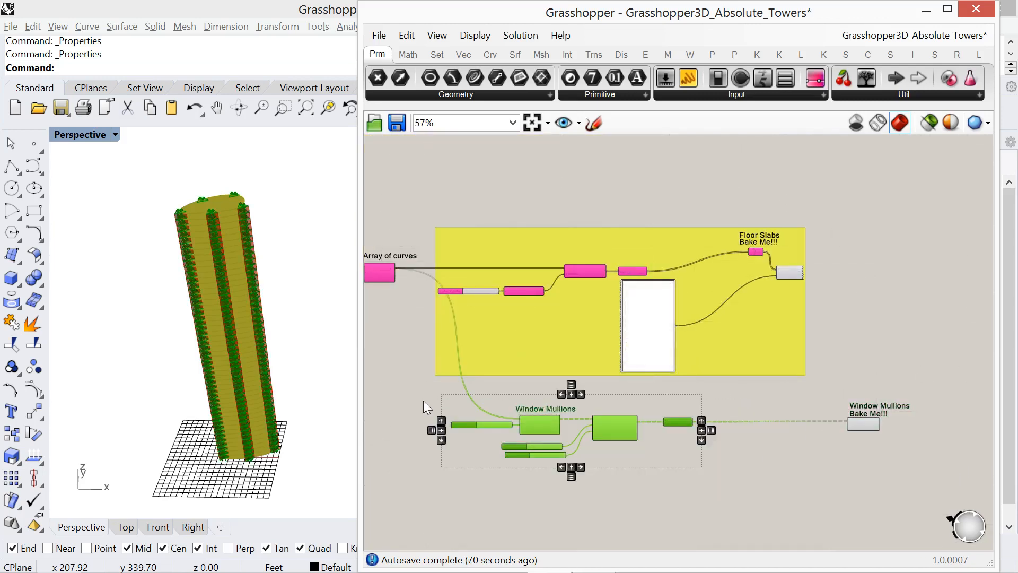
pyautogui.hotkey('ctrl', 'g')
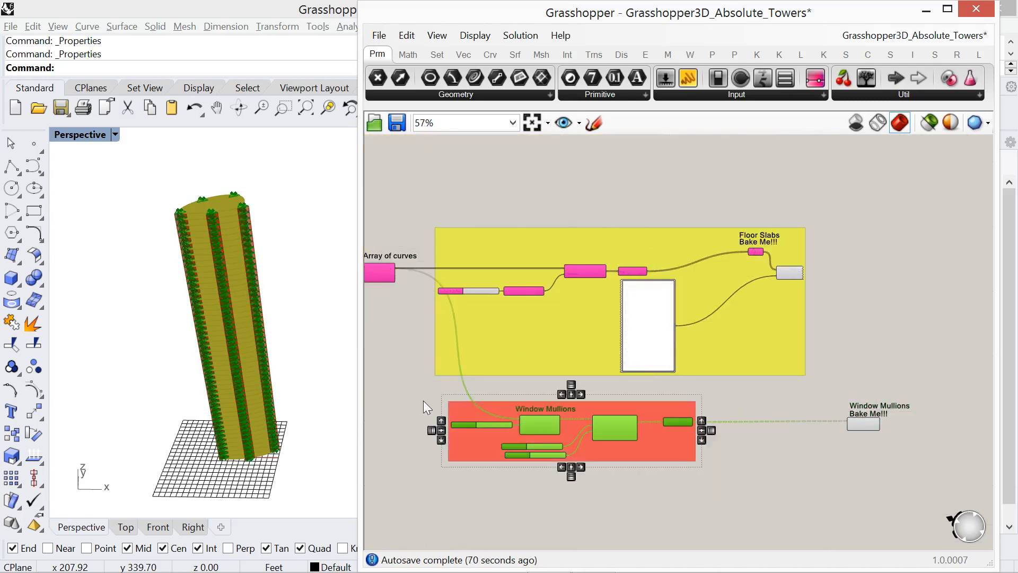
# Recolour the new window mullions group purple with a hue of 274°
pyautogui.rightClick(659, 405)
pyautogui.moveTo(761, 547)
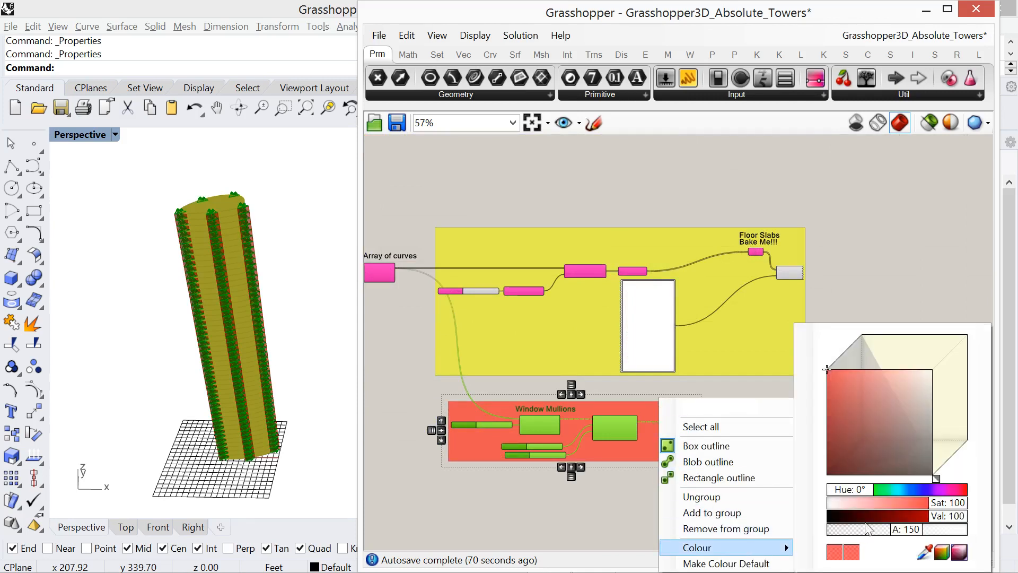
pyautogui.moveTo(864, 490); pyautogui.dragTo(934, 504)
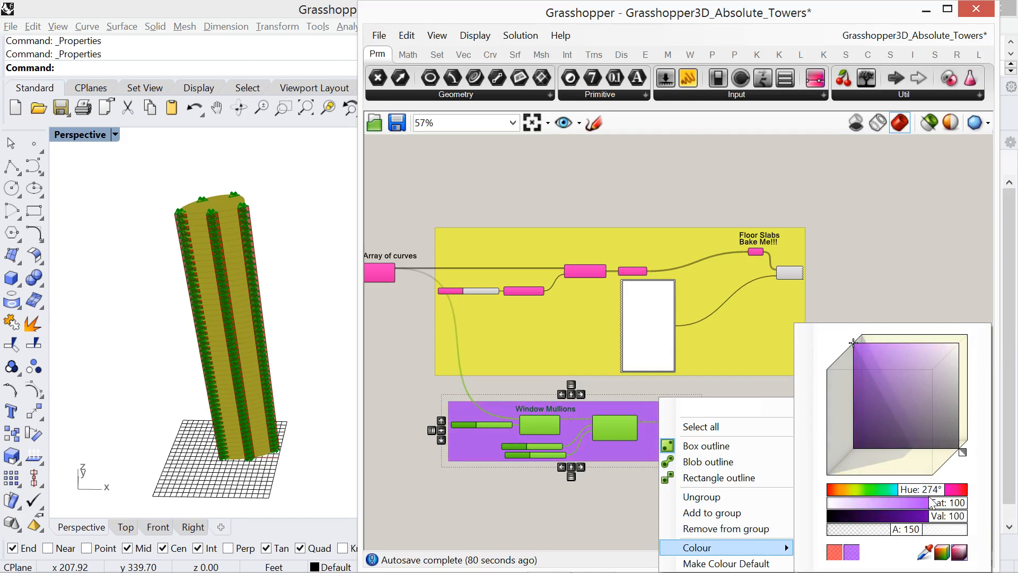
pyautogui.click(598, 507)
# Duplicate the floor slabs' colour swatch and preview component below the mullion Loft, and connect the Loft output to the copy's Geometry input
pyautogui.moveTo(725, 491); pyautogui.dragTo(636, 485, button='right')
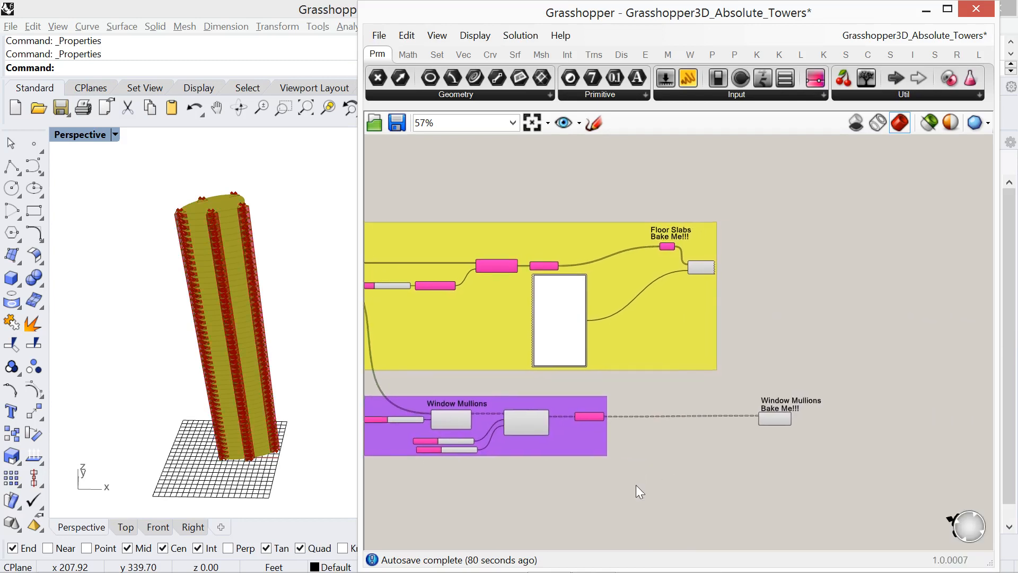
pyautogui.scroll(2, 768, 420)
pyautogui.scroll(3, 690, 382)
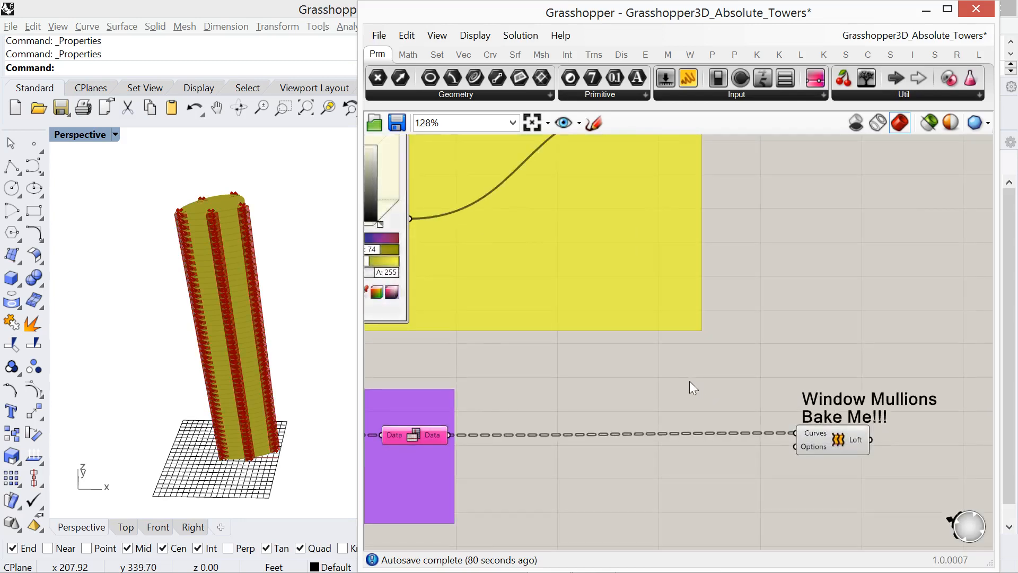
pyautogui.scroll(-2, 689, 381)
pyautogui.moveTo(690, 381); pyautogui.dragTo(718, 370, button='right')
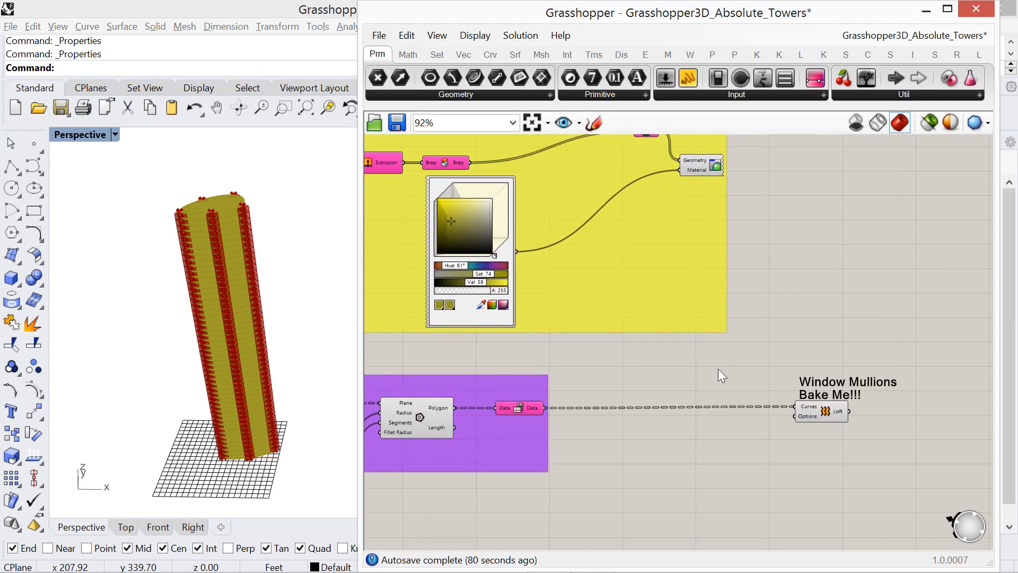
pyautogui.click(512, 235)
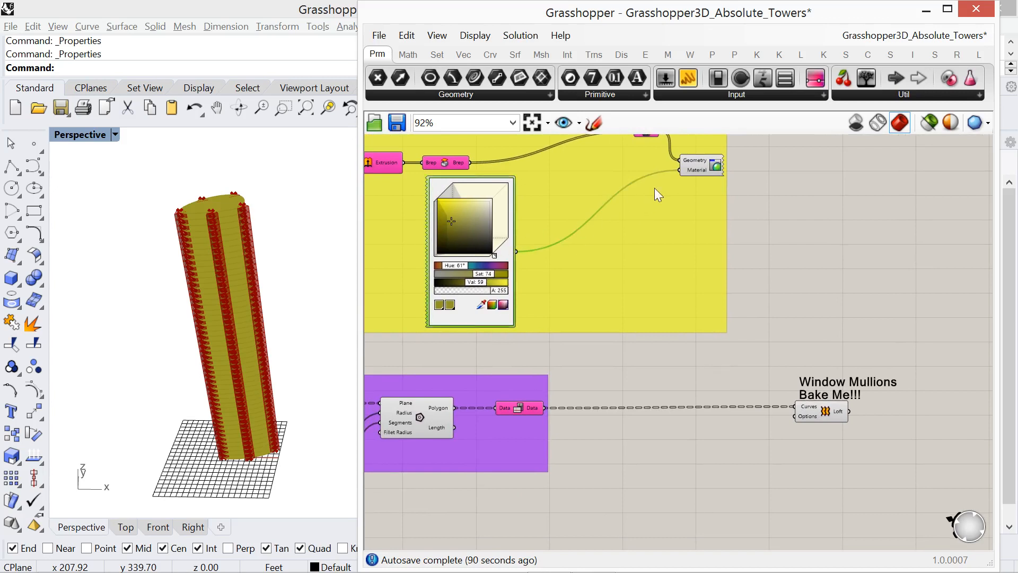
pyautogui.click(688, 167)
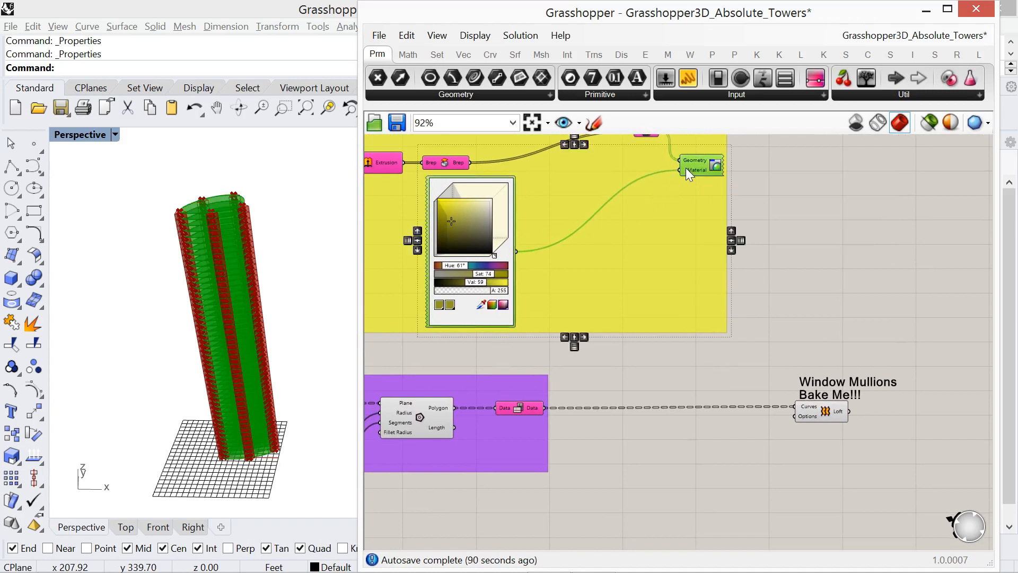
pyautogui.keyDown('alt'); pyautogui.moveTo(695, 177); pyautogui.dragTo(879, 455); pyautogui.keyUp('alt')
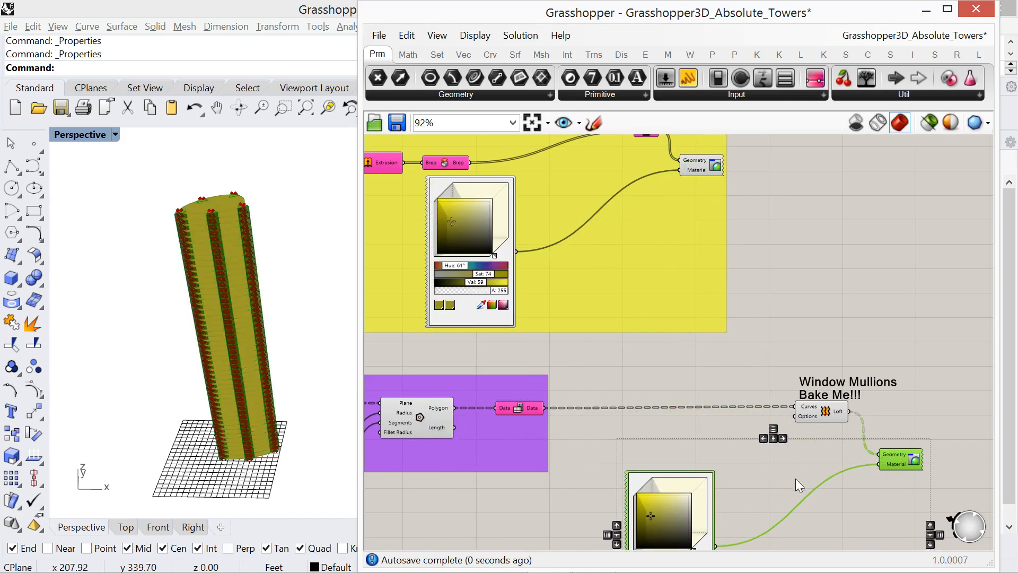
# Set the copied colour swatch to a purple with a hue of 261°
pyautogui.moveTo(748, 468); pyautogui.dragTo(710, 411, button='right')
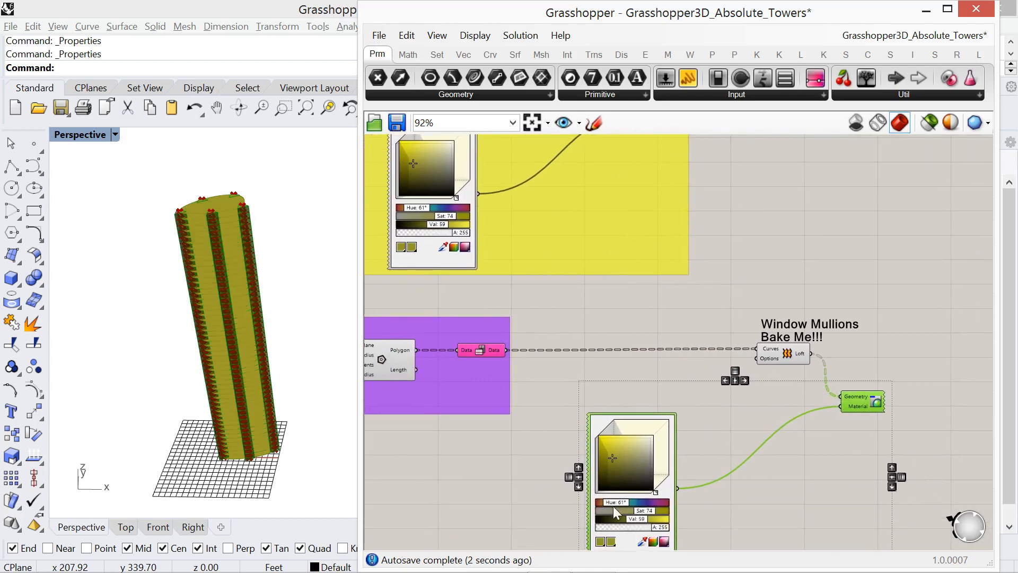
pyautogui.moveTo(613, 510); pyautogui.dragTo(613, 440, button='right')
pyautogui.scroll(3, 613, 440)
pyautogui.moveTo(623, 431); pyautogui.dragTo(664, 433)
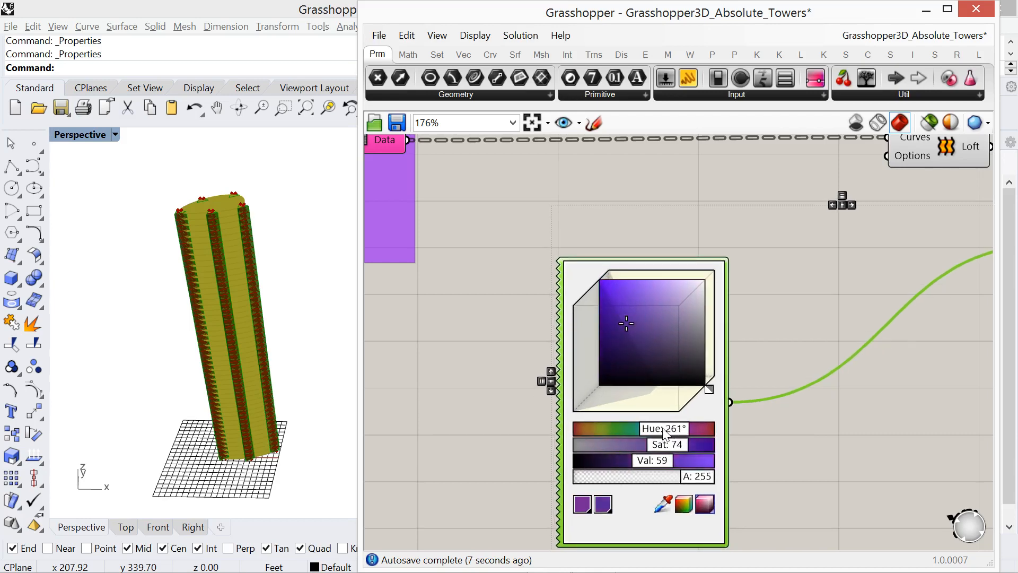
# Turn off the preview of every component except the two coloured preview components for the floor slabs and mullions
pyautogui.moveTo(785, 415); pyautogui.dragTo(657, 424, button='right')
pyautogui.scroll(-5, 651, 439)
pyautogui.moveTo(708, 380); pyautogui.dragTo(702, 455, button='right')
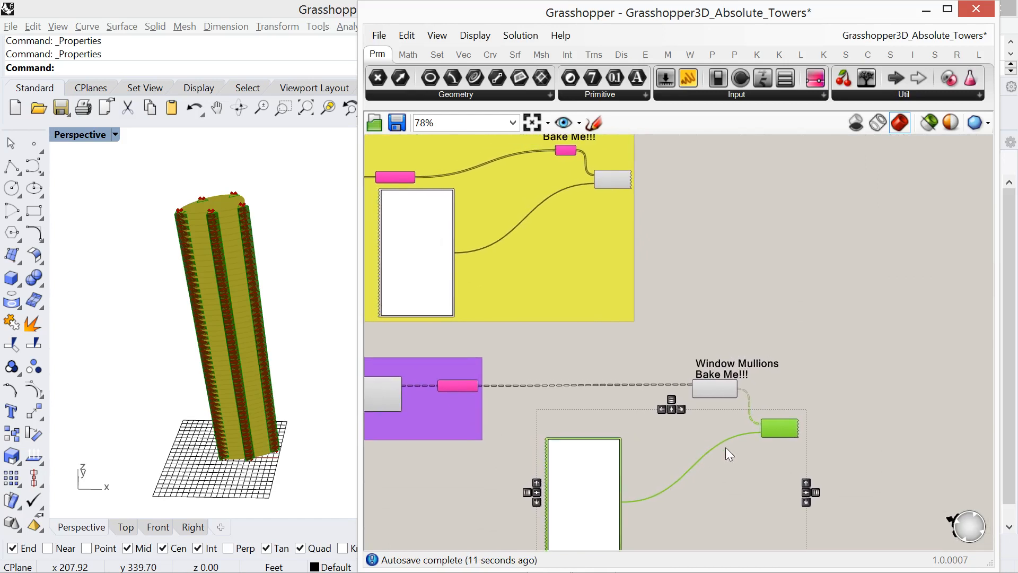
pyautogui.click(826, 381)
pyautogui.click(785, 423)
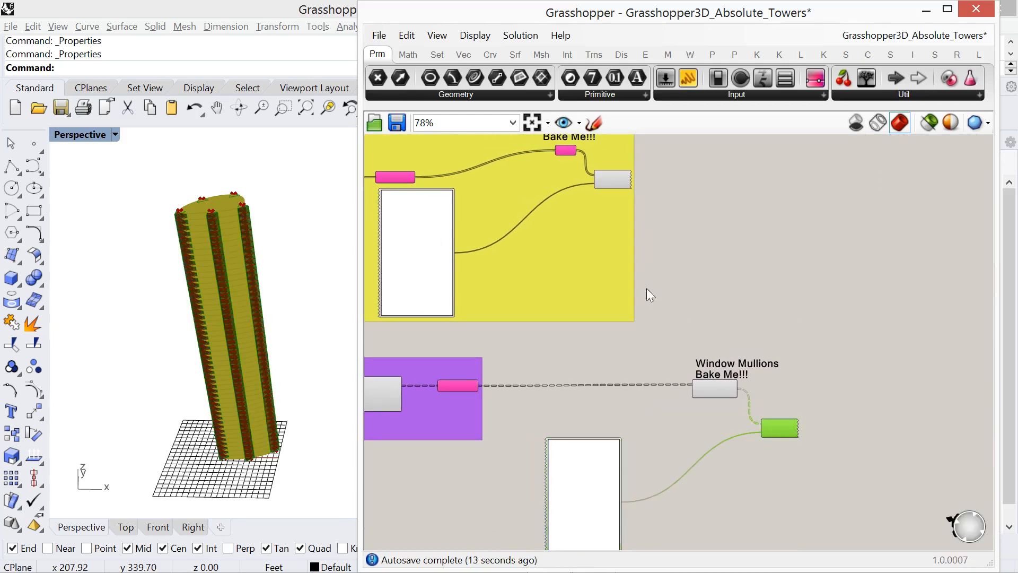
pyautogui.keyDown('shift'); pyautogui.click(610, 183); pyautogui.keyUp('shift')
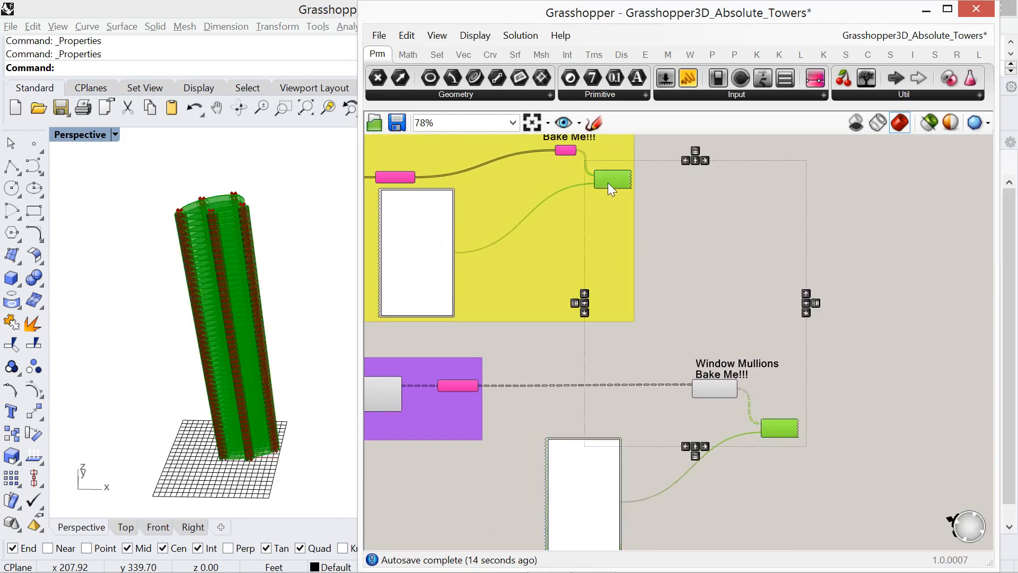
pyautogui.hotkey('ctrl', 'i')
pyautogui.rightClick(731, 243)
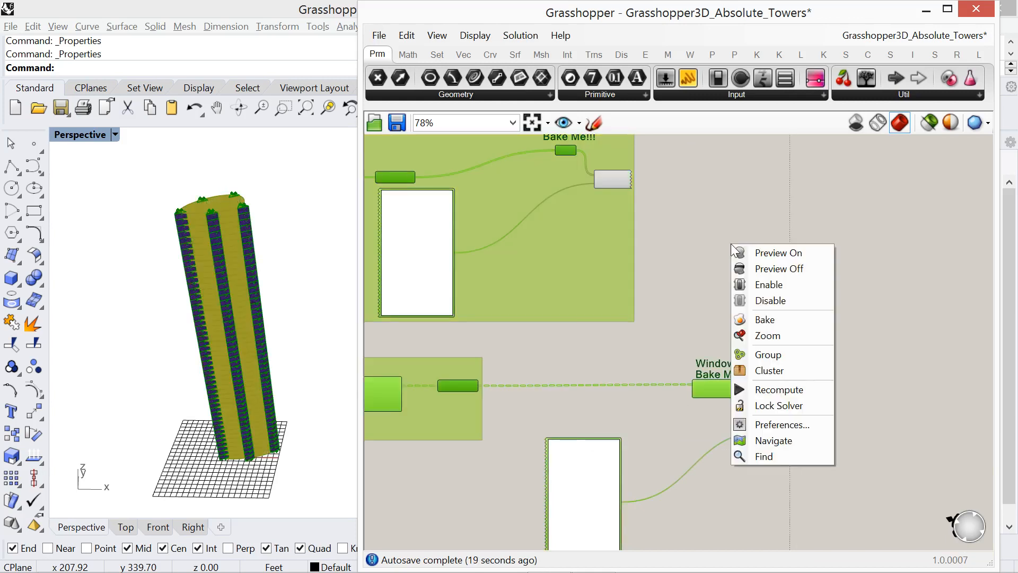
pyautogui.click(766, 267)
pyautogui.click(645, 369)
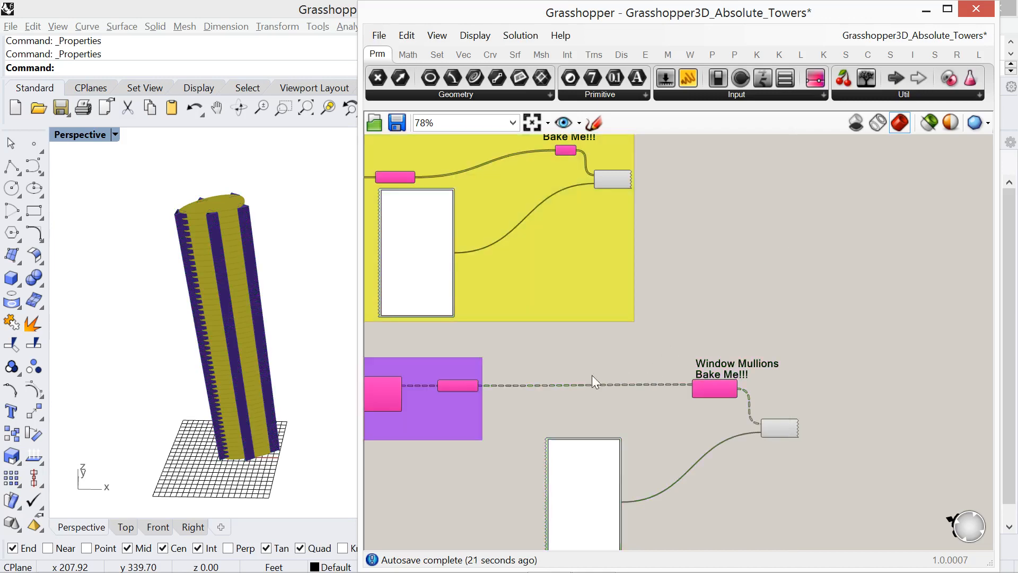
# Examine the coloured floor slabs and window mullions of the tower from several angles in the Perspective view
pyautogui.scroll(5, 219, 294)
pyautogui.moveTo(228, 283)
pyautogui.mouseDown(button='right')
pyautogui.moveTo(228, 295)
pyautogui.moveTo(243, 298)
pyautogui.moveTo(225, 300)
pyautogui.mouseUp(button='right')
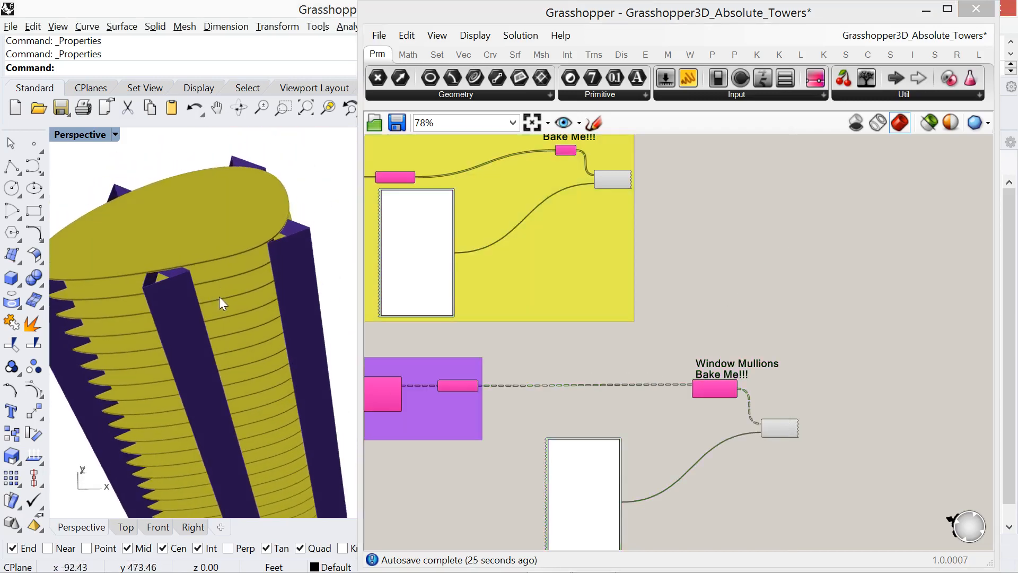
pyautogui.scroll(4, 215, 305)
pyautogui.scroll(-5, 216, 288)
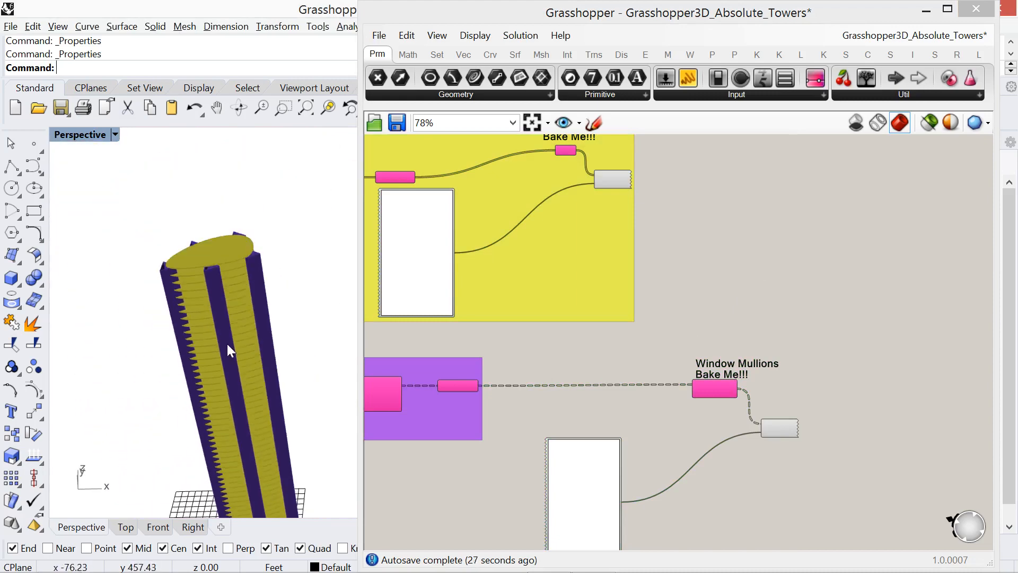
pyautogui.moveTo(227, 345); pyautogui.dragTo(218, 303, button='right')
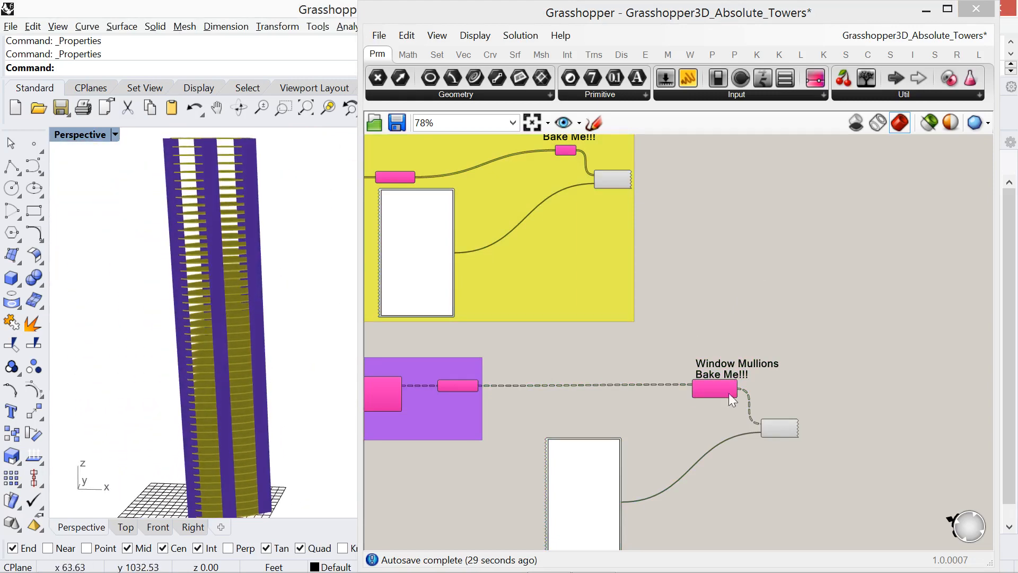
pyautogui.scroll(4, 743, 403)
pyautogui.scroll(-3, 782, 381)
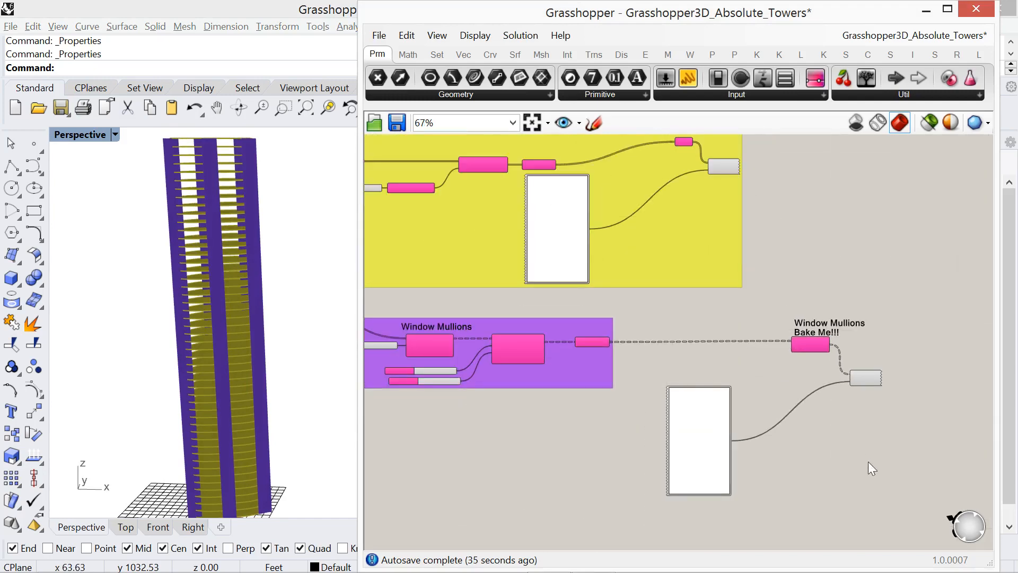
# Add the mullions' colour swatch and preview component to the purple Window Mullions group
pyautogui.moveTo(858, 525); pyautogui.dragTo(651, 316)
pyautogui.click(823, 485)
pyautogui.moveTo(815, 499); pyautogui.dragTo(699, 405)
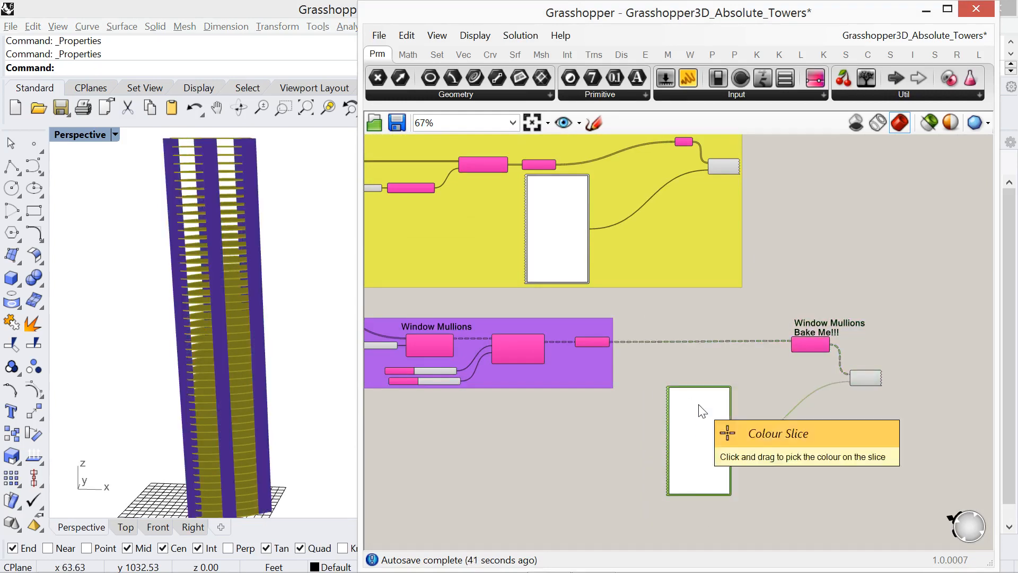
pyautogui.keyDown('shift'); pyautogui.click(868, 379); pyautogui.keyUp('shift')
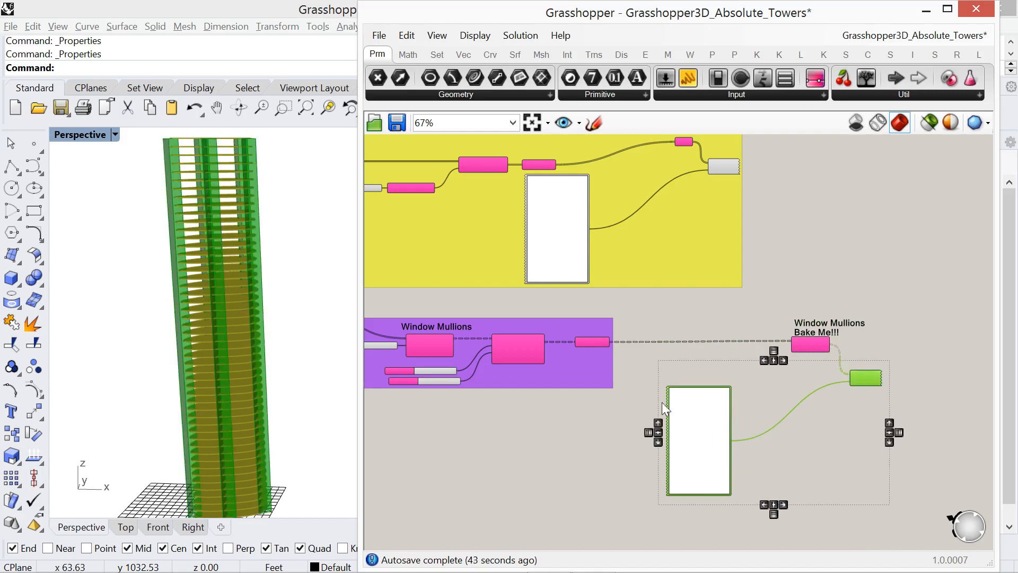
pyautogui.rightClick(582, 373)
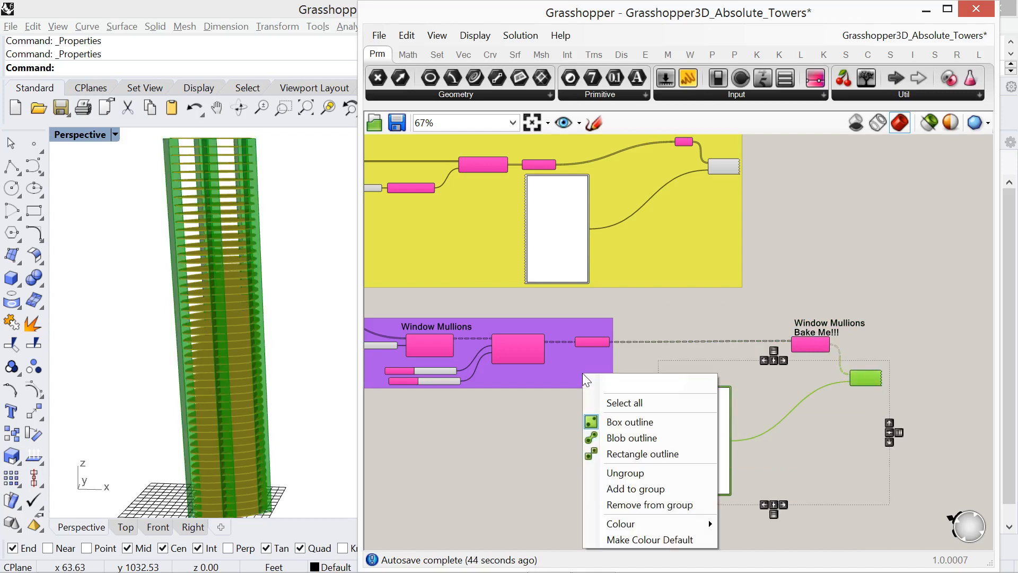
pyautogui.click(651, 488)
pyautogui.click(959, 255)
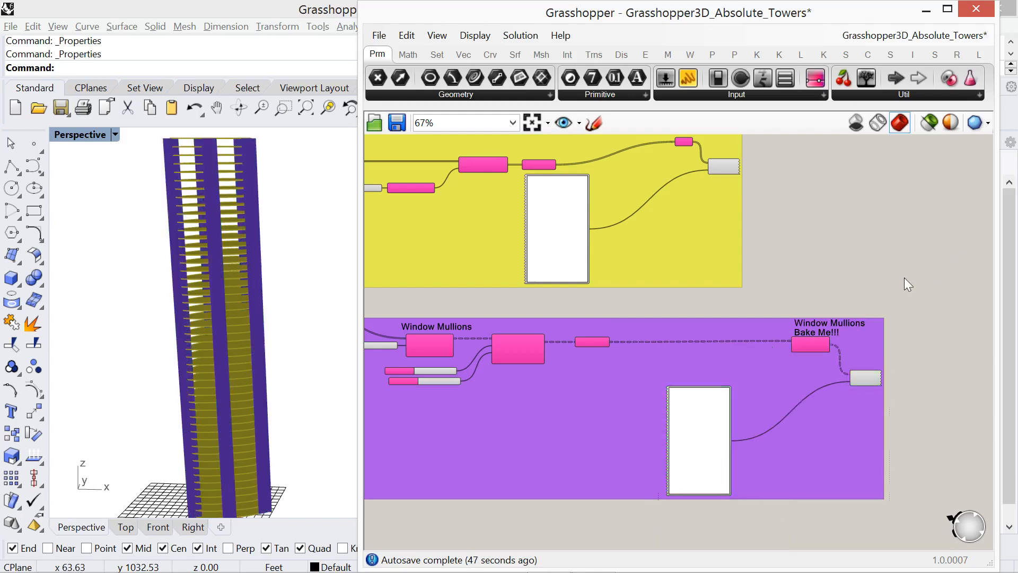
# Add a Scribble label reading "Glass Skin" on the empty canvas below the Window Mullions group
pyautogui.moveTo(775, 269); pyautogui.dragTo(783, 305, button='right')
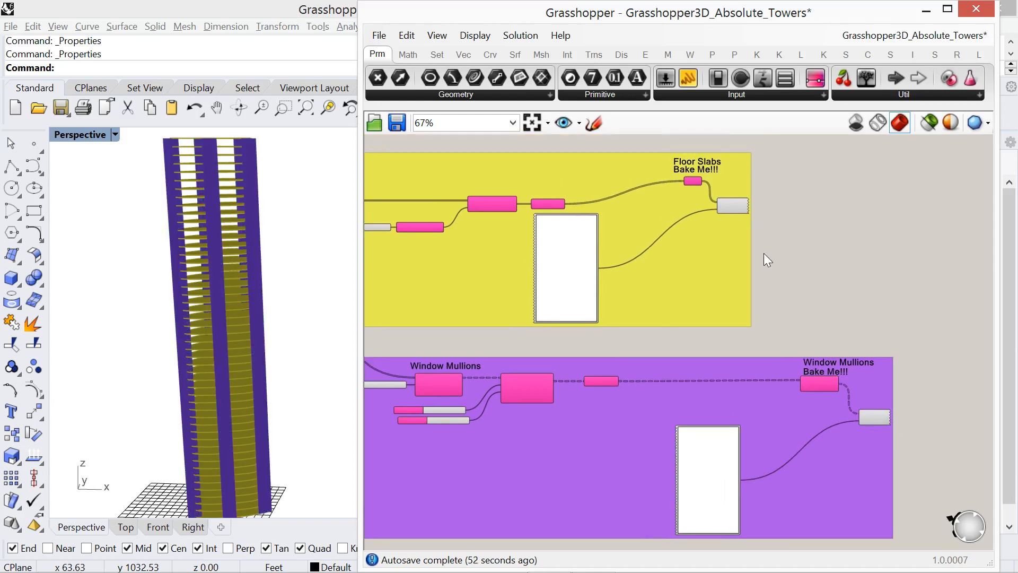
pyautogui.moveTo(765, 252); pyautogui.dragTo(837, 201, button='right')
pyautogui.scroll(-3, 822, 211)
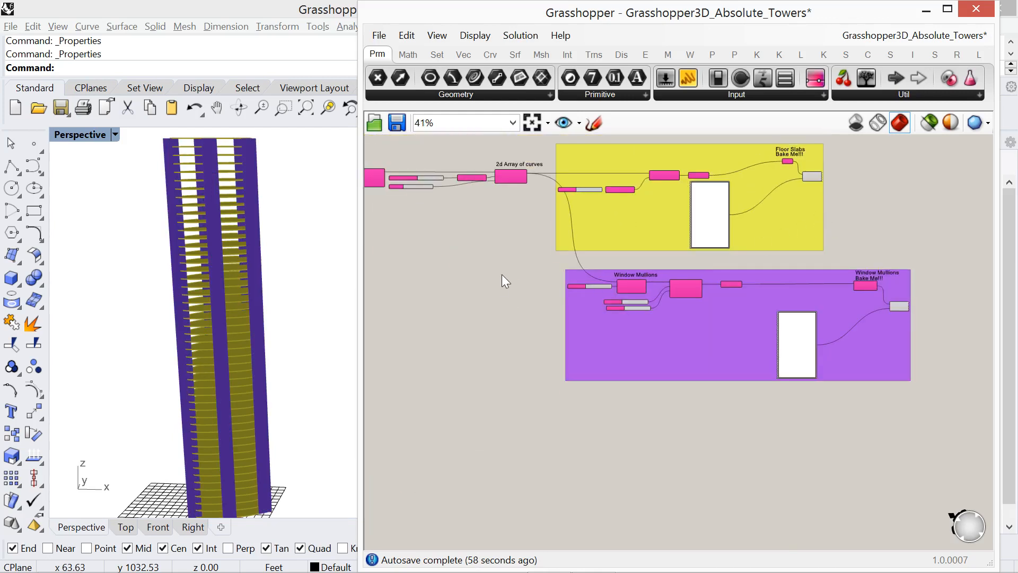
pyautogui.moveTo(502, 274); pyautogui.dragTo(495, 307, button='right')
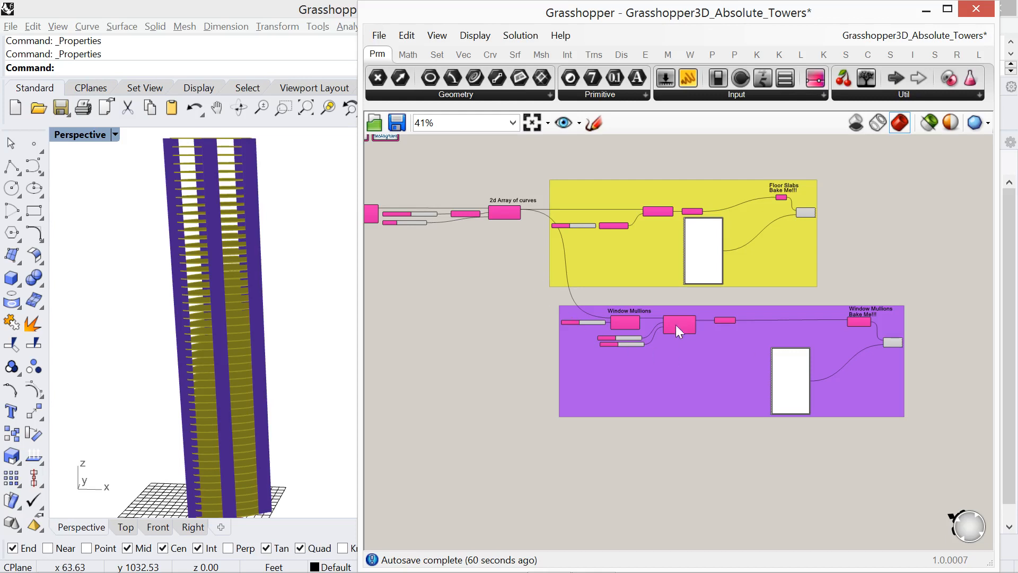
pyautogui.doubleClick(597, 438)
pyautogui.write('scr')
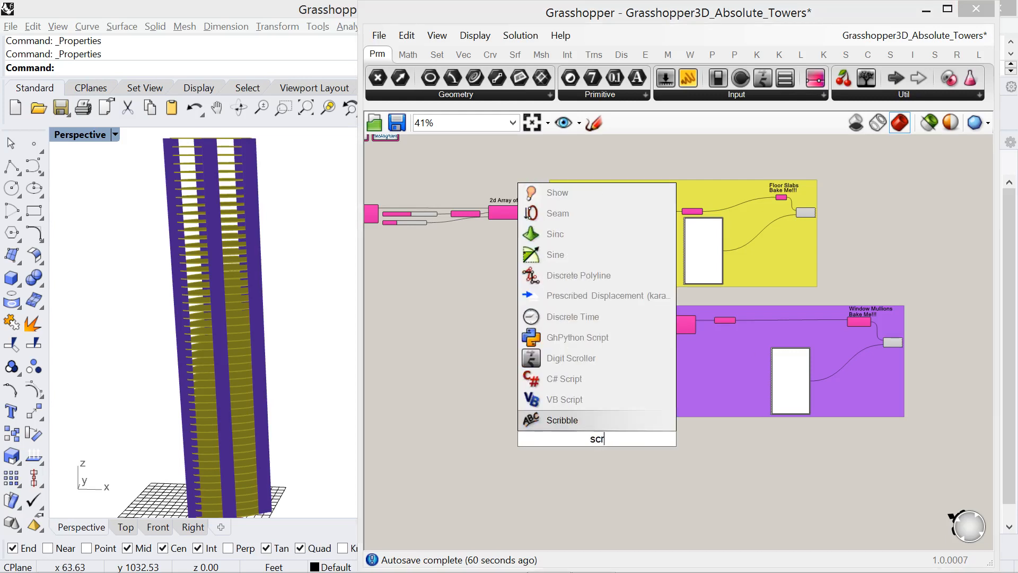
pyautogui.click(590, 422)
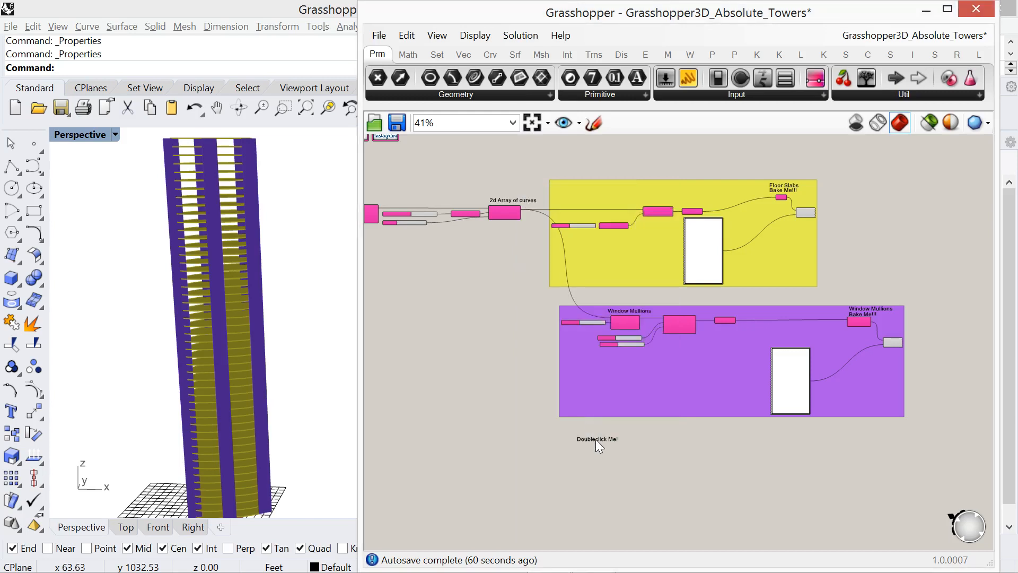
pyautogui.click(581, 437)
pyautogui.doubleClick(588, 438)
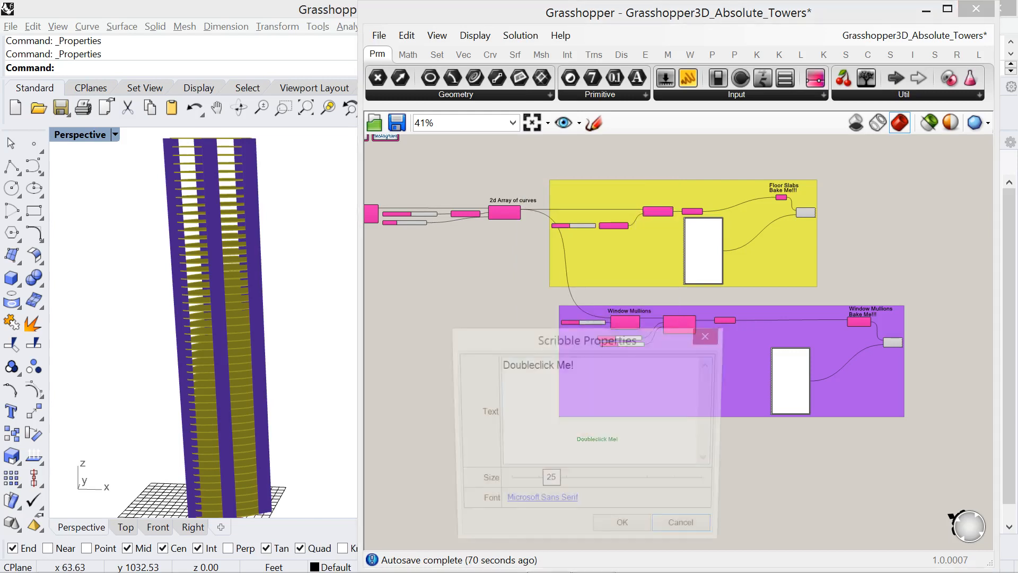
pyautogui.write('G')
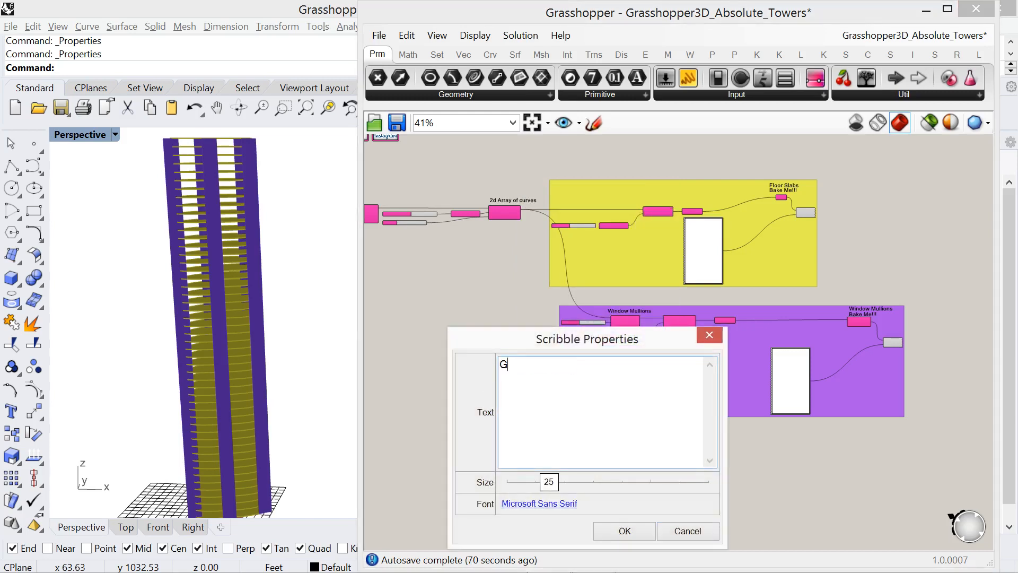
pyautogui.write('lass Skin')
pyautogui.click(621, 531)
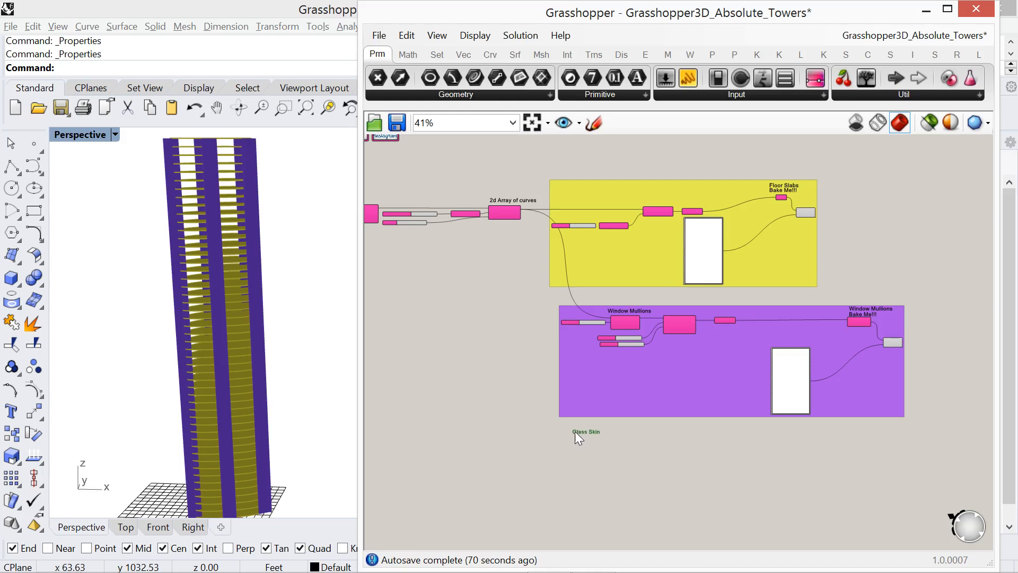
# Add a Loft component and connect the 2d Array of curves' Geometry output to its Curves input
pyautogui.moveTo(521, 293); pyautogui.dragTo(628, 371, button='right')
pyautogui.scroll(5, 545, 265)
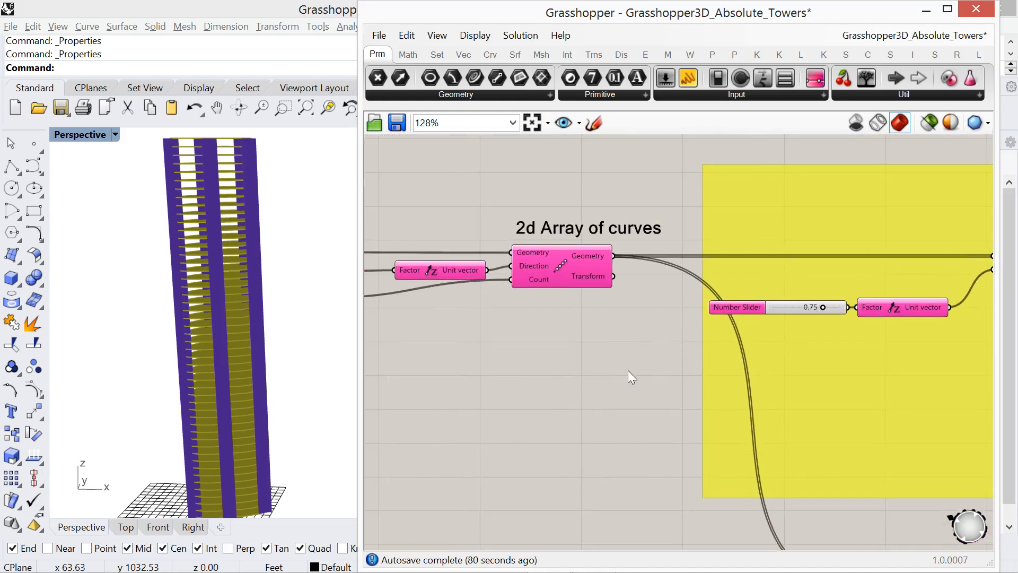
pyautogui.doubleClick(628, 371)
pyautogui.write('loft')
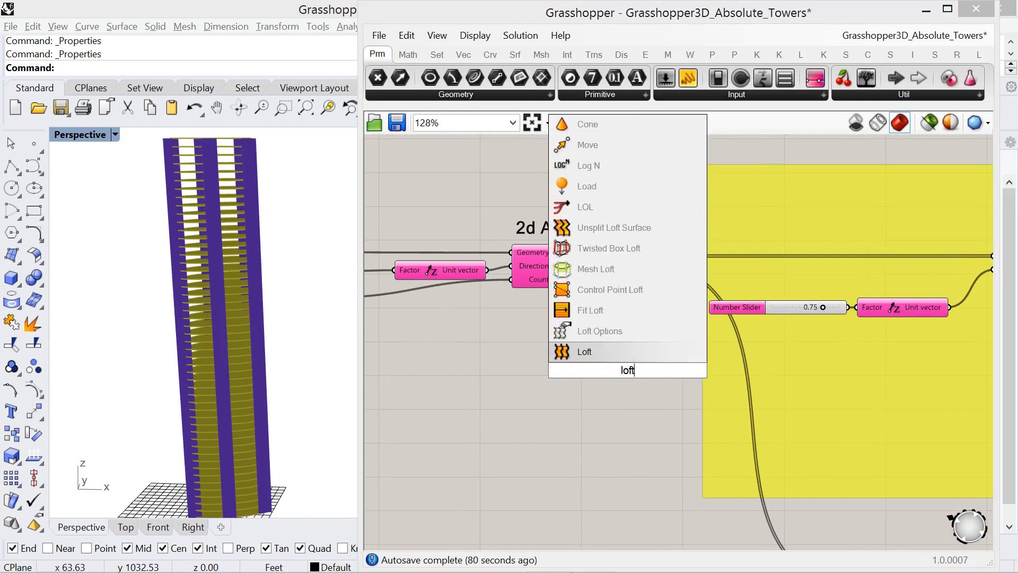
pyautogui.click(627, 352)
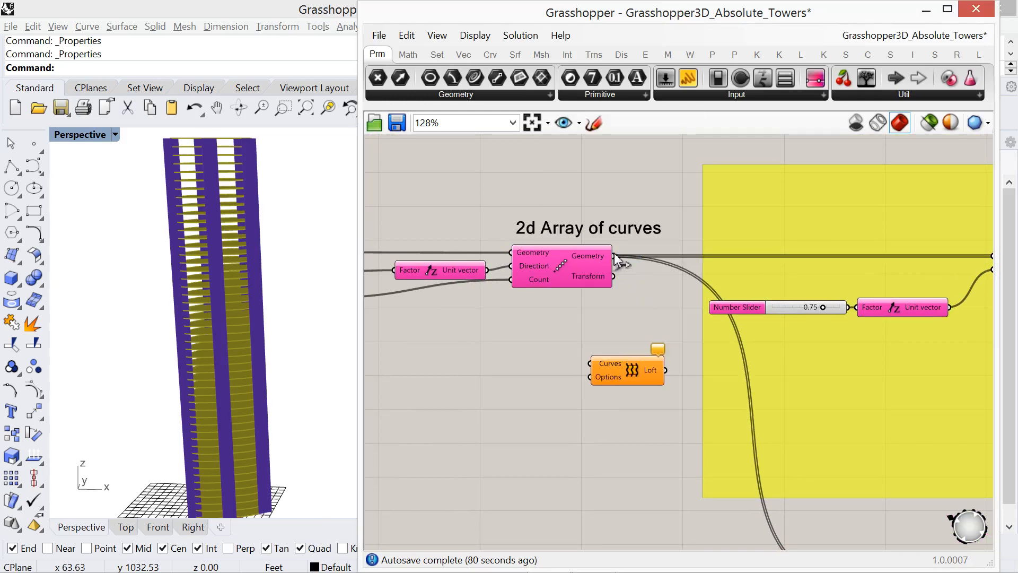
pyautogui.moveTo(619, 261); pyautogui.dragTo(610, 409)
pyautogui.moveTo(225, 329); pyautogui.dragTo(220, 353, button='right')
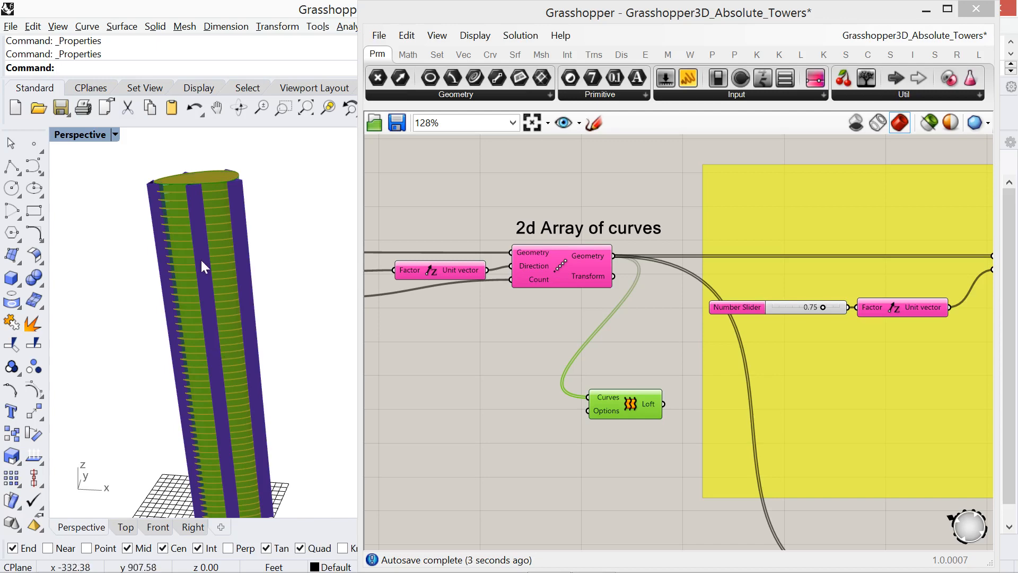
# Move the new Loft component directly under the Glass Skin label
pyautogui.moveTo(496, 416); pyautogui.dragTo(526, 260, button='right')
pyautogui.scroll(-4, 485, 383)
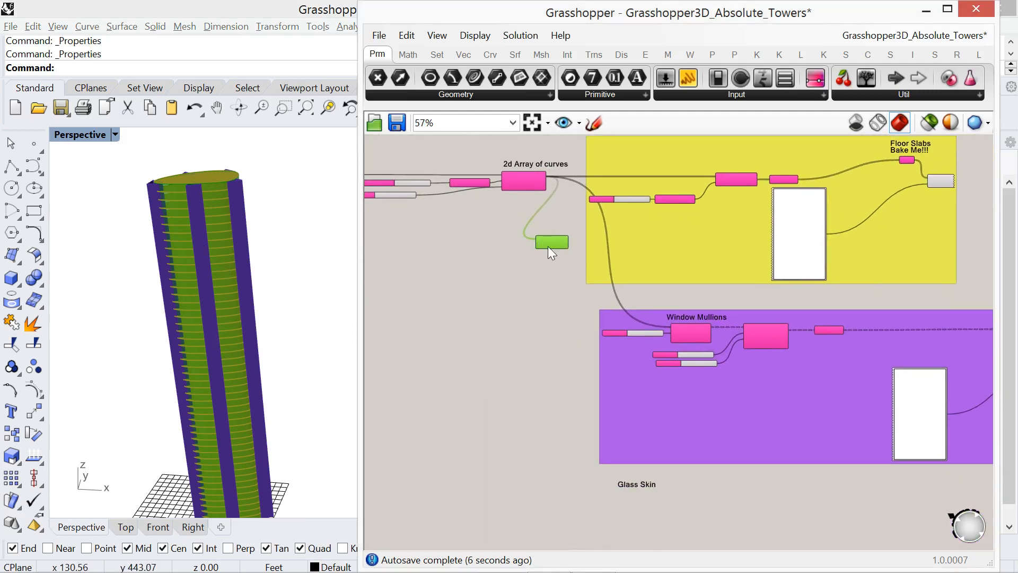
pyautogui.moveTo(549, 246); pyautogui.dragTo(635, 502)
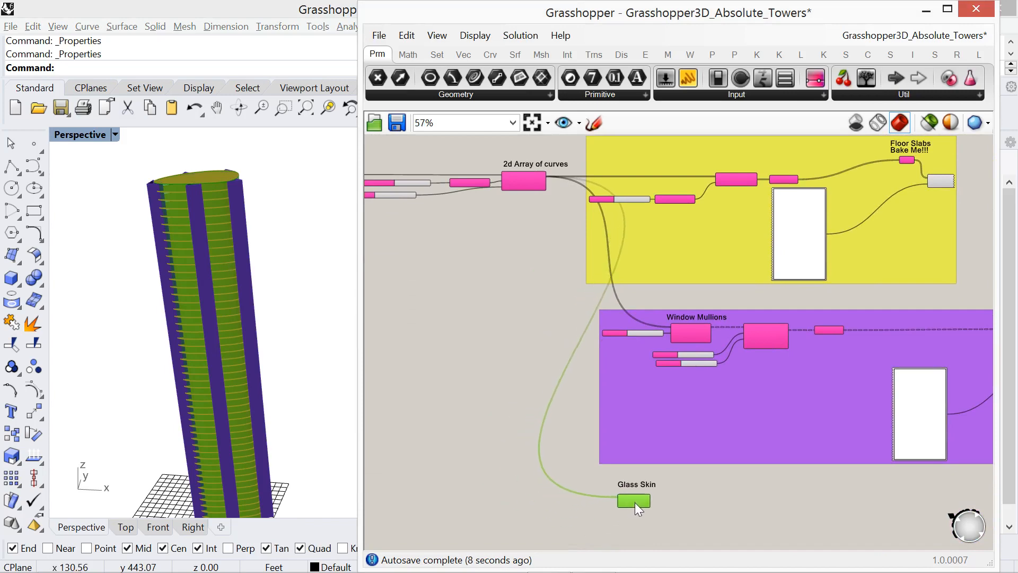
# Copy the mullions' "Bake Me!!!" label and place it between the Glass Skin label and its Loft
pyautogui.moveTo(635, 501); pyautogui.dragTo(444, 444, button='right')
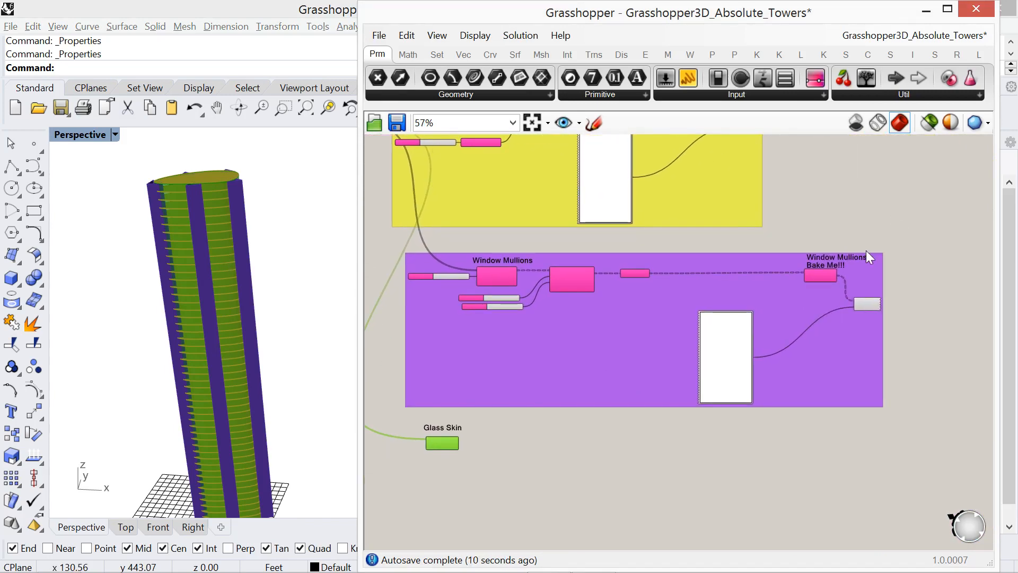
pyautogui.scroll(5, 867, 251)
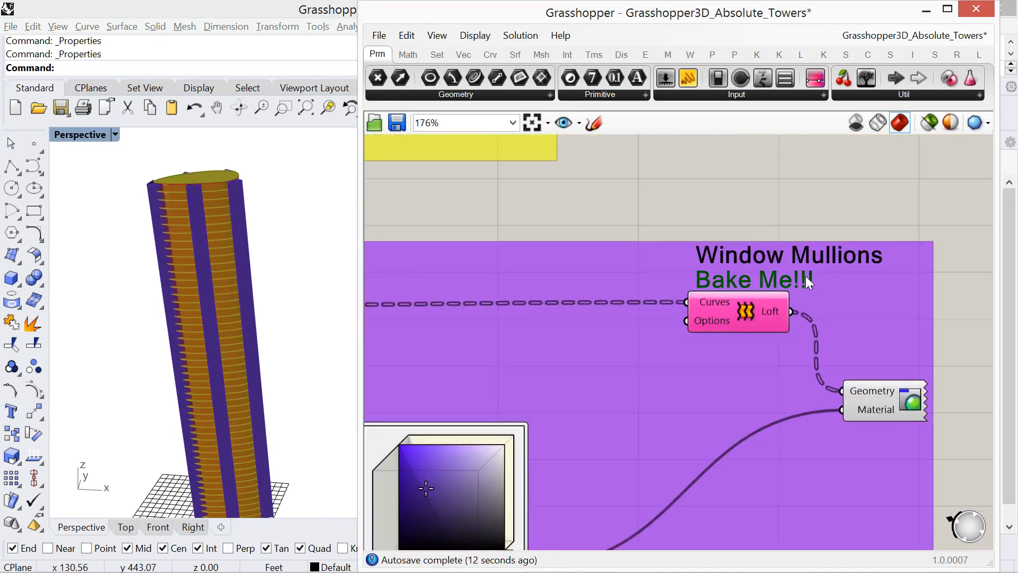
pyautogui.moveTo(806, 275)
pyautogui.keyDown('alt'); pyautogui.mouseDown()
pyautogui.moveTo(813, 301)
pyautogui.moveTo(852, 303)
pyautogui.moveTo(869, 284)
pyautogui.moveTo(820, 323)
pyautogui.moveTo(603, 400)
pyautogui.moveTo(596, 374)
pyautogui.moveTo(668, 333)
pyautogui.moveTo(664, 304)
pyautogui.moveTo(669, 330)
pyautogui.mouseUp(); pyautogui.keyUp('alt')
pyautogui.scroll(-4, 869, 285)
pyautogui.scroll(-5, 820, 322)
pyautogui.scroll(6, 603, 400)
pyautogui.scroll(3, 597, 374)
pyautogui.click(653, 329)
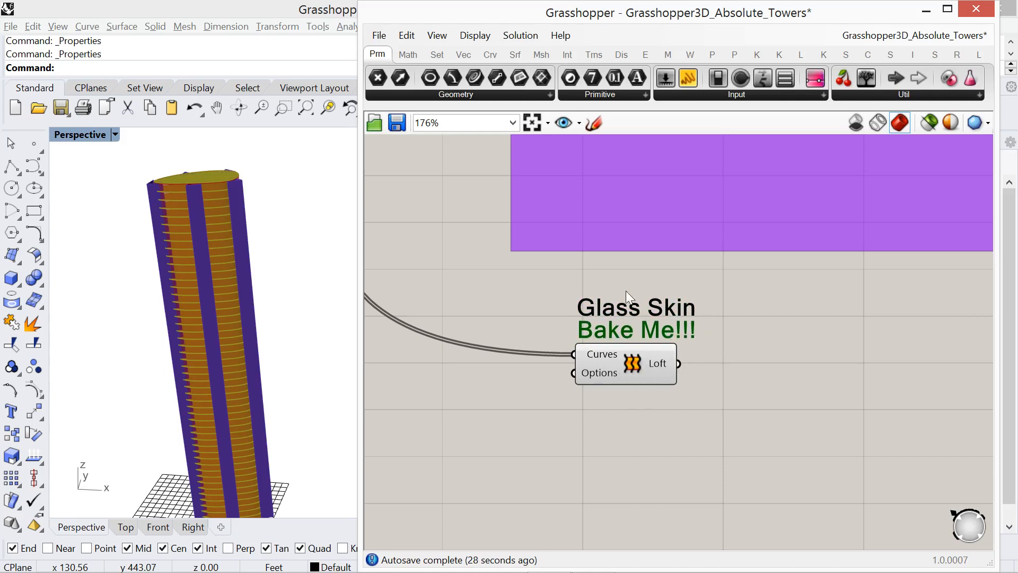
pyautogui.click(607, 371)
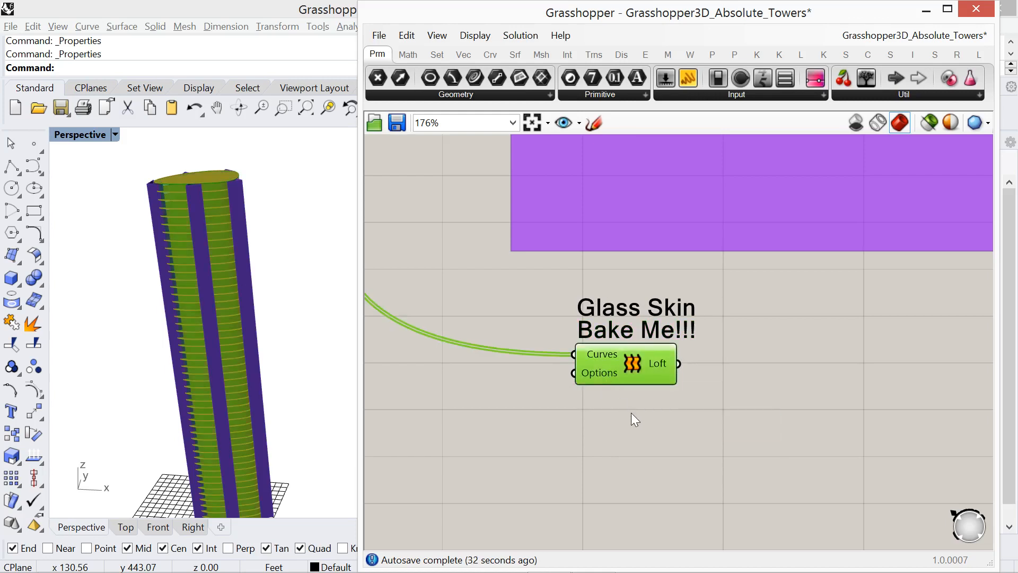
# Duplicate the mullions' colour swatch and preview component and place the copies below the Glass Skin Loft
pyautogui.scroll(-5, 630, 369)
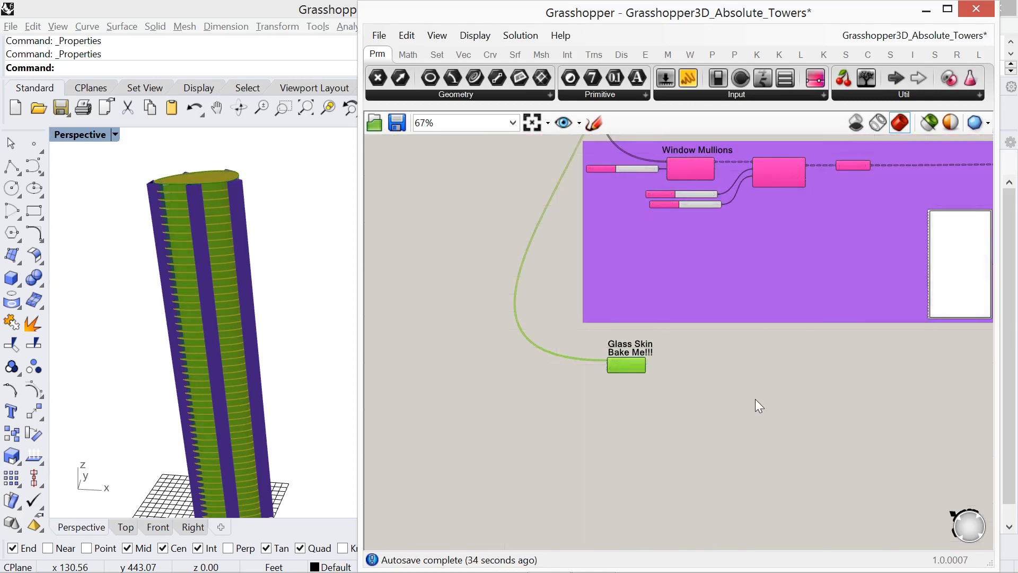
pyautogui.moveTo(755, 398); pyautogui.dragTo(553, 442, button='right')
pyautogui.scroll(2, 729, 354)
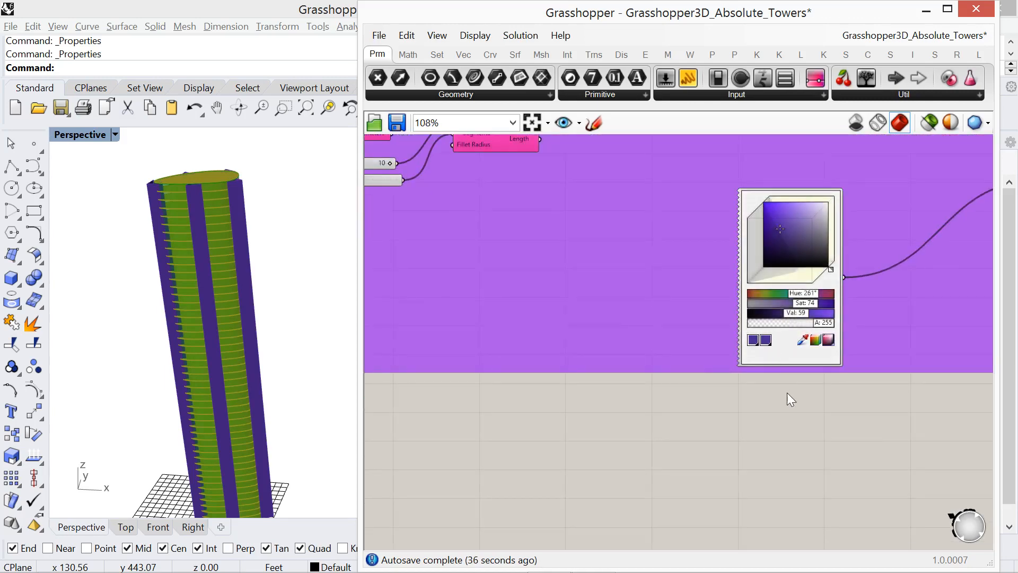
pyautogui.moveTo(787, 393); pyautogui.dragTo(600, 428, button='right')
pyautogui.click(603, 400)
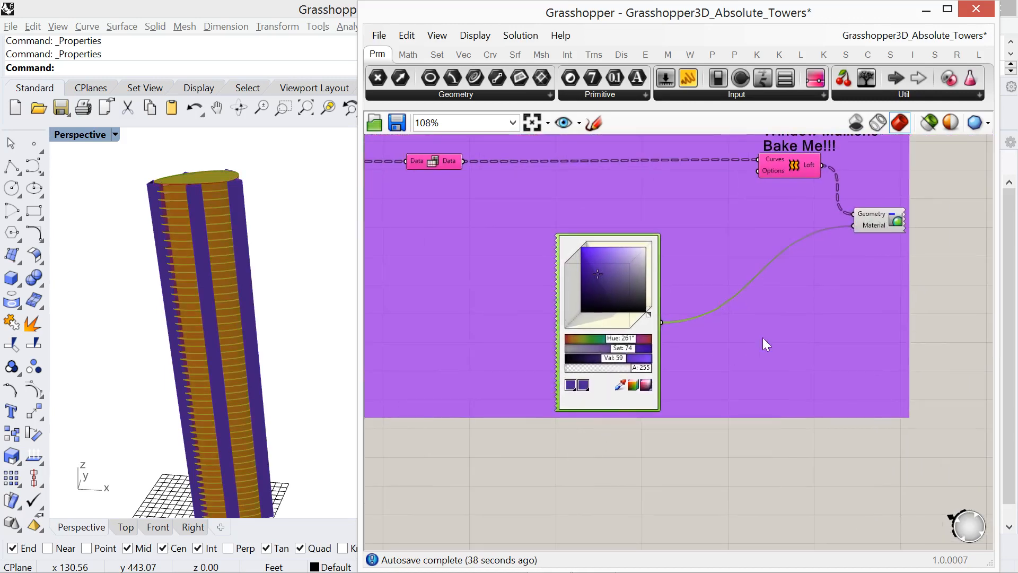
pyautogui.keyDown('shift'); pyautogui.click(873, 219); pyautogui.keyUp('shift')
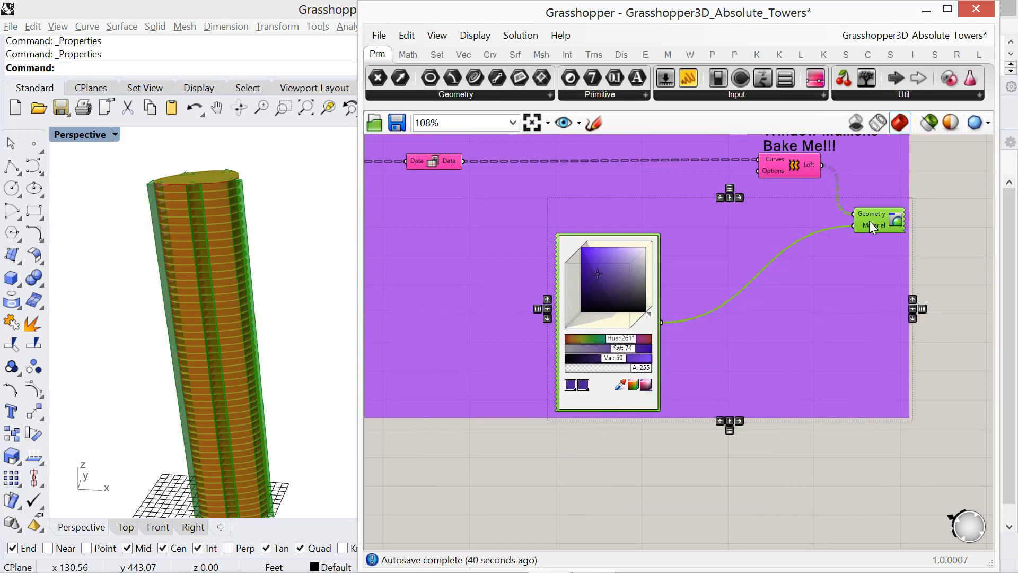
pyautogui.hotkey('ctrl', 'c')
pyautogui.hotkey('ctrl', 'v')
pyautogui.moveTo(874, 228); pyautogui.dragTo(662, 394)
pyautogui.scroll(-4, 816, 382)
pyautogui.scroll(-5, 822, 373)
pyautogui.scroll(10, 653, 410)
# Connect the Glass Skin Loft output to the copied preview's Geometry input, and shift the swatch and preview farther right on the canvas
pyautogui.moveTo(525, 337); pyautogui.dragTo(638, 384)
pyautogui.moveTo(724, 433); pyautogui.dragTo(857, 321, button='right')
pyautogui.scroll(-2, 827, 358)
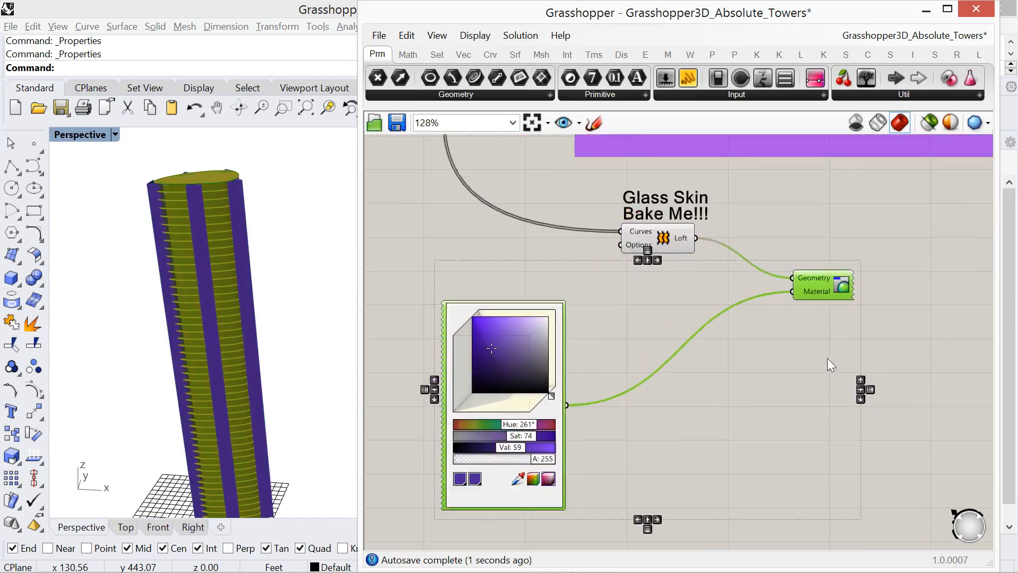
pyautogui.moveTo(819, 462); pyautogui.dragTo(578, 330)
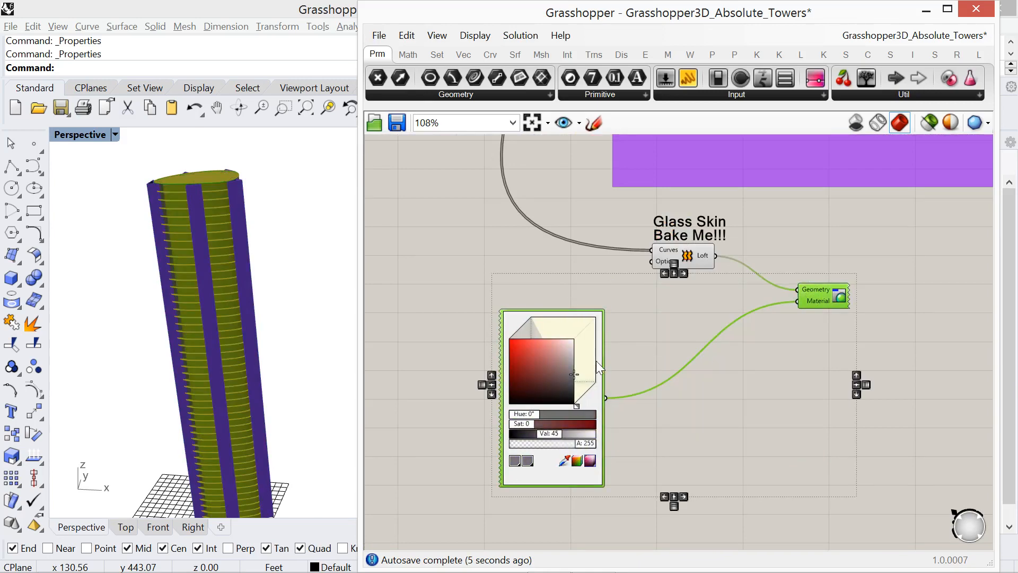
pyautogui.moveTo(819, 302); pyautogui.dragTo(944, 278)
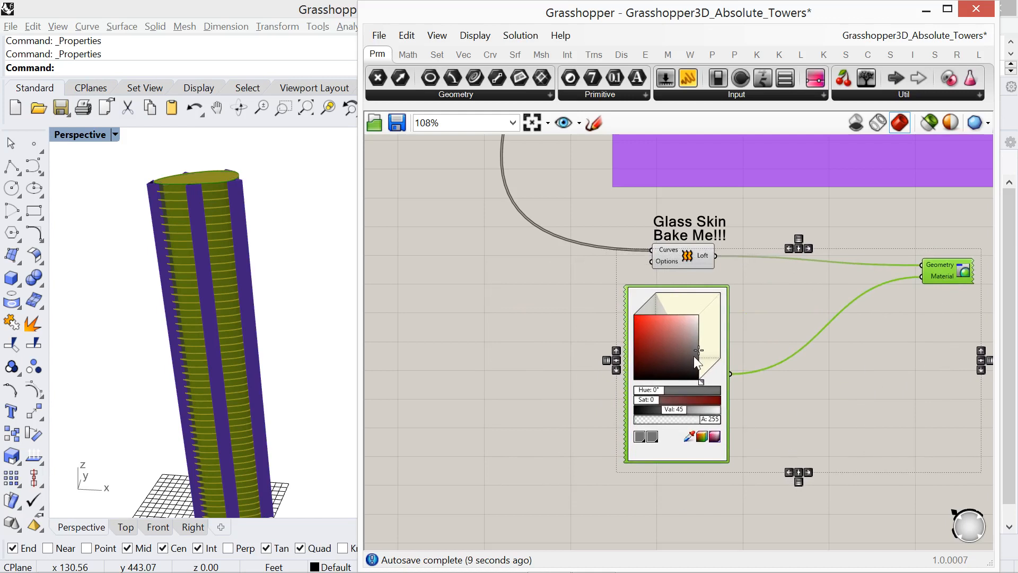
# Set the glass skin's colour swatch to cyan with hue 174°, saturation 81 and value 87
pyautogui.click(549, 372)
pyautogui.moveTo(695, 350); pyautogui.dragTo(659, 346)
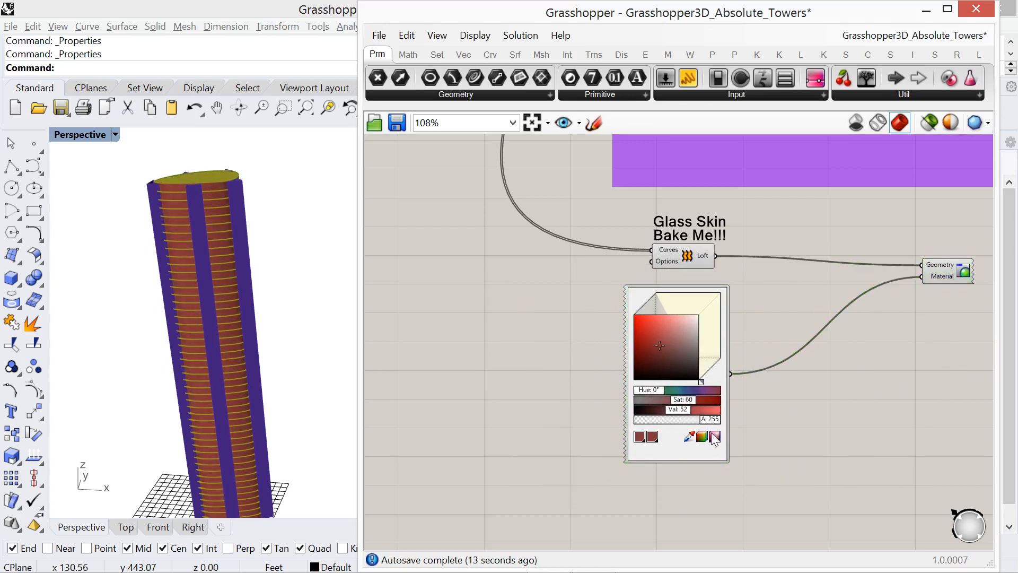
pyautogui.moveTo(650, 391); pyautogui.dragTo(730, 409)
pyautogui.scroll(3, 684, 412)
pyautogui.moveTo(673, 373)
pyautogui.mouseDown()
pyautogui.moveTo(628, 371)
pyautogui.moveTo(680, 378)
pyautogui.mouseUp()
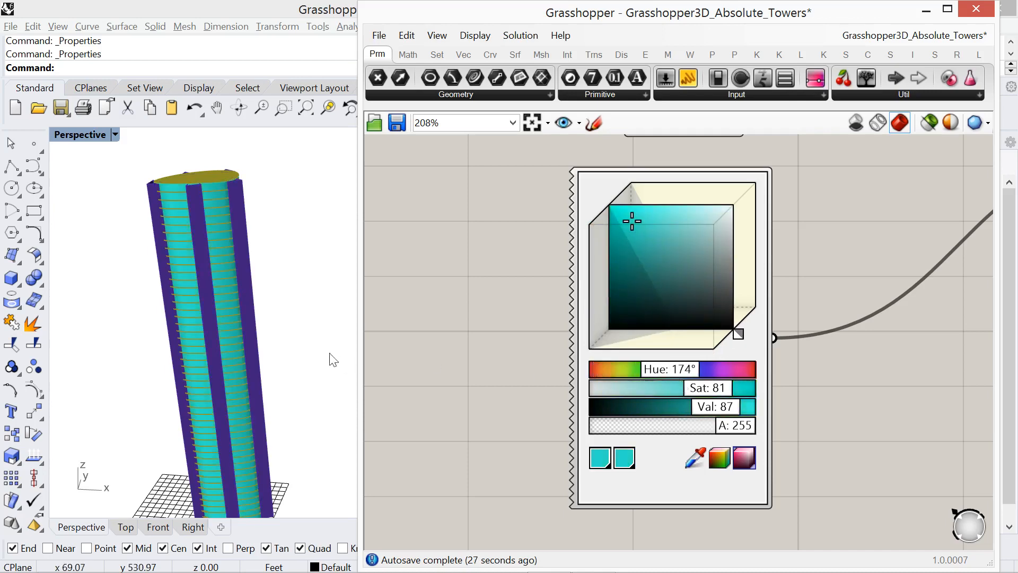
# Shift the glass skin's preview component slightly to the right and group it with the Loft, colour swatch and labels
pyautogui.moveTo(329, 357); pyautogui.dragTo(318, 340, button='right')
pyautogui.moveTo(501, 306); pyautogui.dragTo(521, 293, button='right')
pyautogui.scroll(-5, 501, 318)
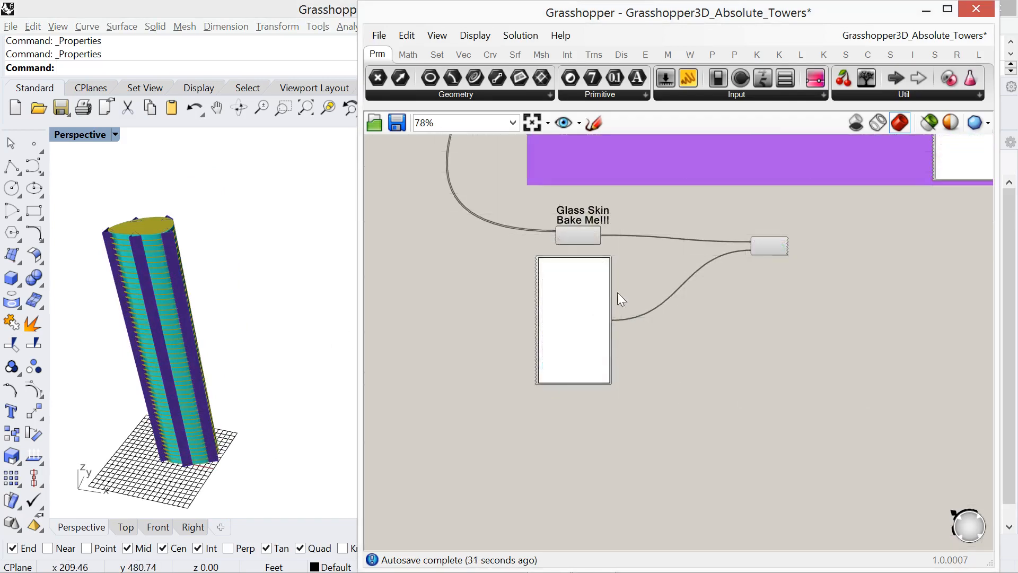
pyautogui.moveTo(771, 249); pyautogui.dragTo(779, 244)
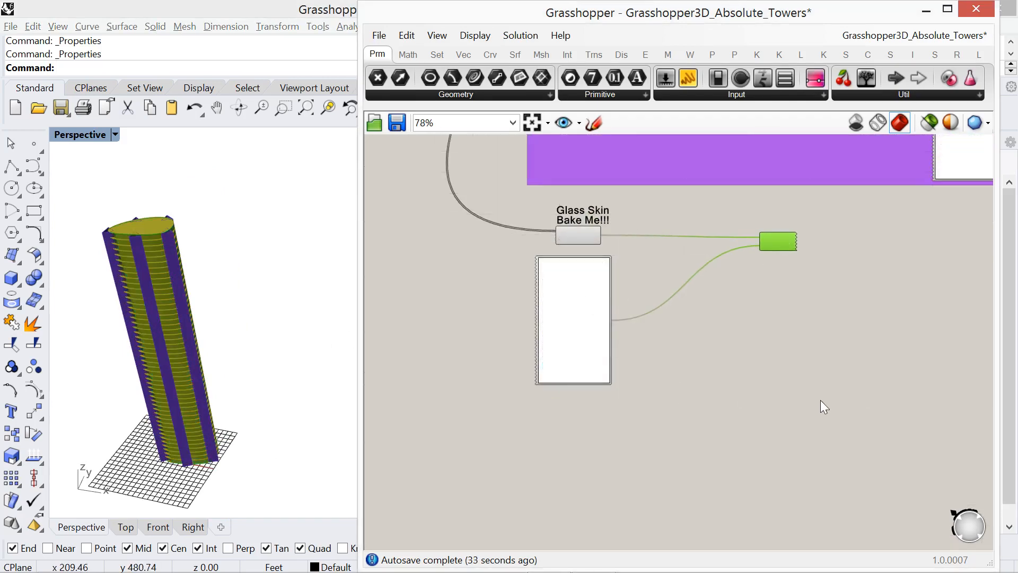
pyautogui.moveTo(825, 410); pyautogui.dragTo(493, 200)
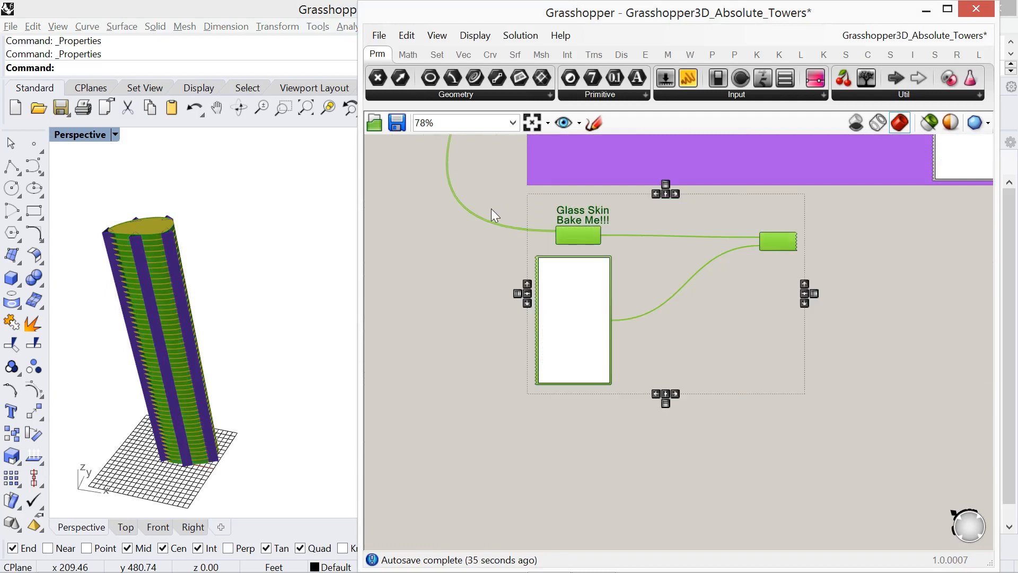
pyautogui.hotkey('ctrl', 'g')
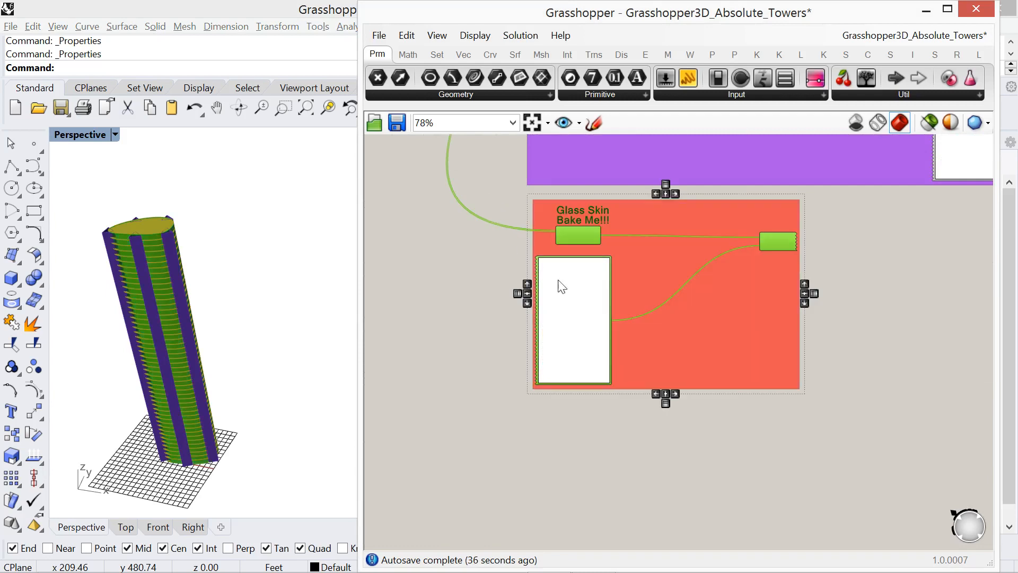
# Recolour the glass skin group teal with hue 180°, saturation 80 and value 63
pyautogui.click(720, 355)
pyautogui.rightClick(719, 355)
pyautogui.moveTo(799, 505)
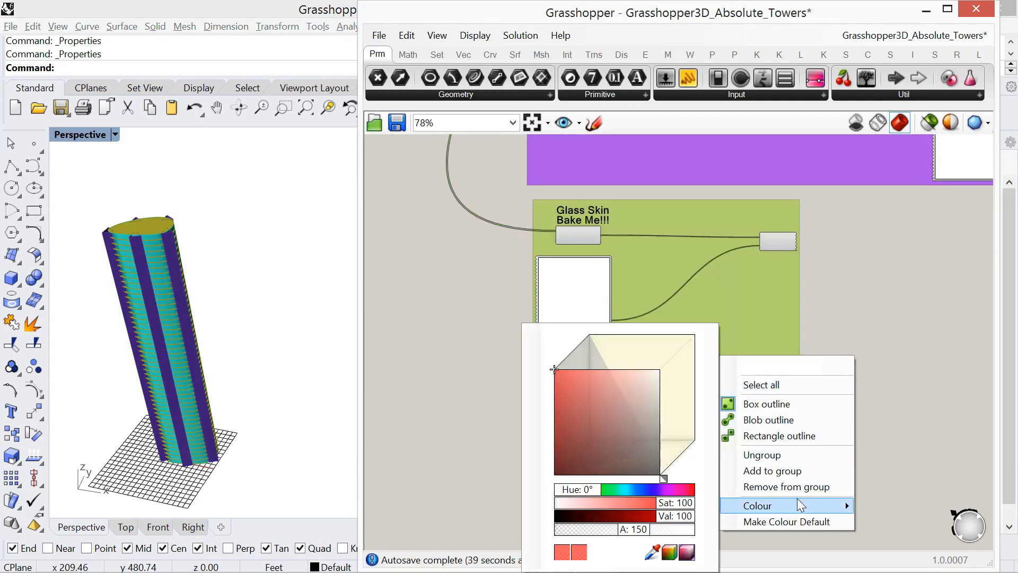
pyautogui.moveTo(586, 491); pyautogui.dragTo(630, 501)
pyautogui.click(592, 390)
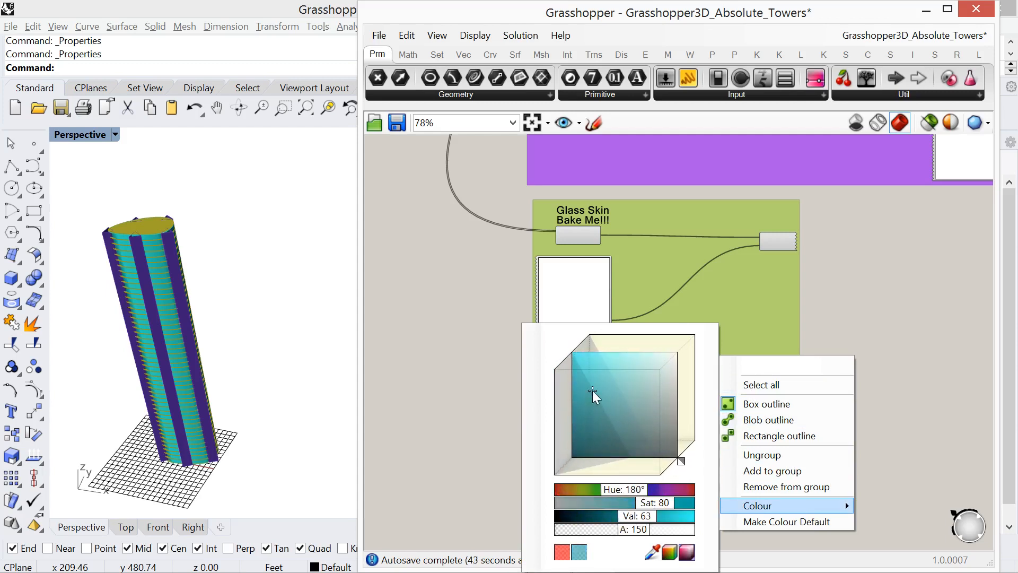
pyautogui.click(471, 455)
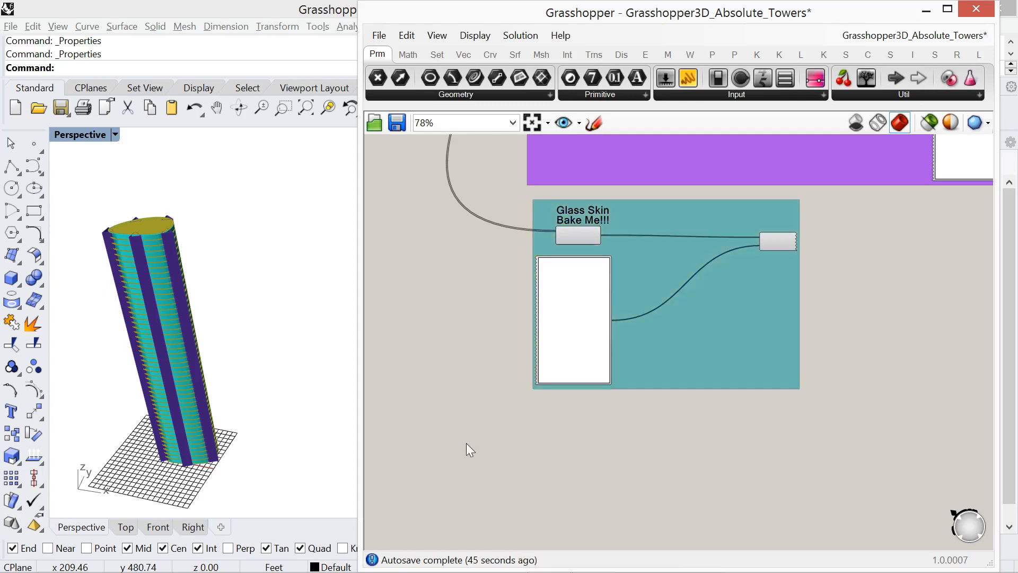
# Review the definition from the 2d array of curves through the floor slab, window mullion and glass skin groups
pyautogui.scroll(-5, 463, 424)
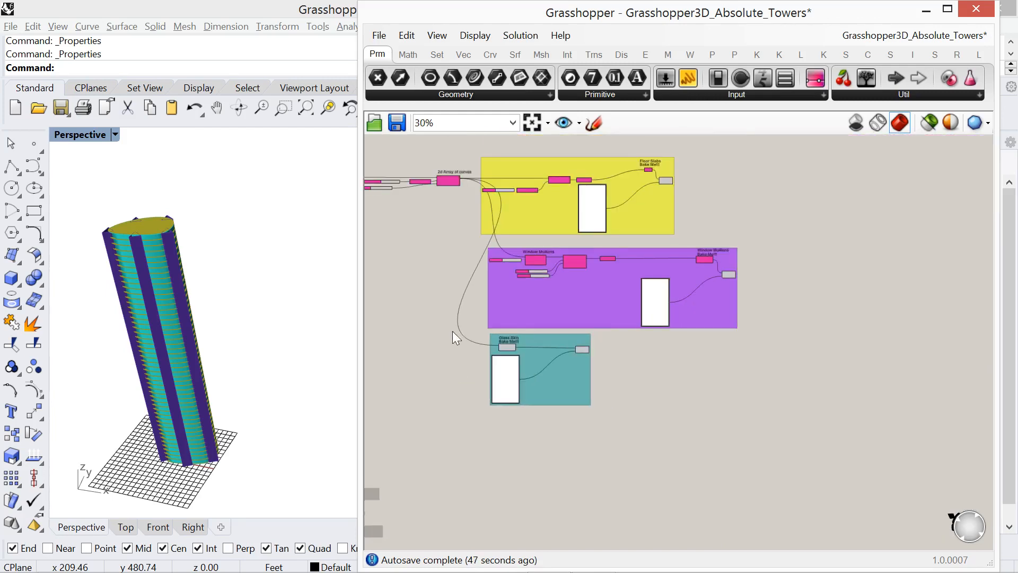
pyautogui.moveTo(453, 331); pyautogui.dragTo(534, 412, button='right')
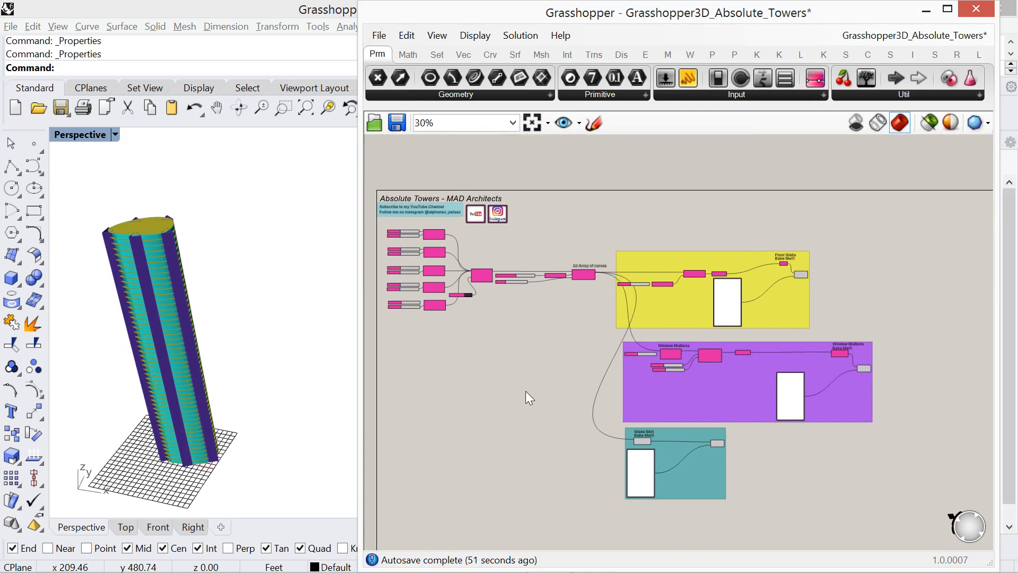
pyautogui.scroll(5, 533, 294)
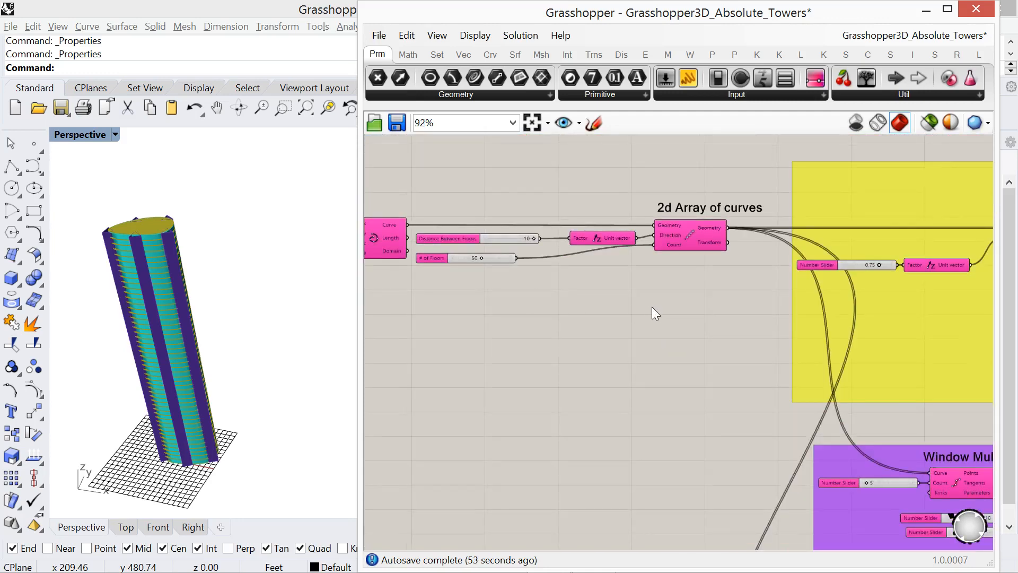
pyautogui.moveTo(651, 307); pyautogui.dragTo(558, 340, button='right')
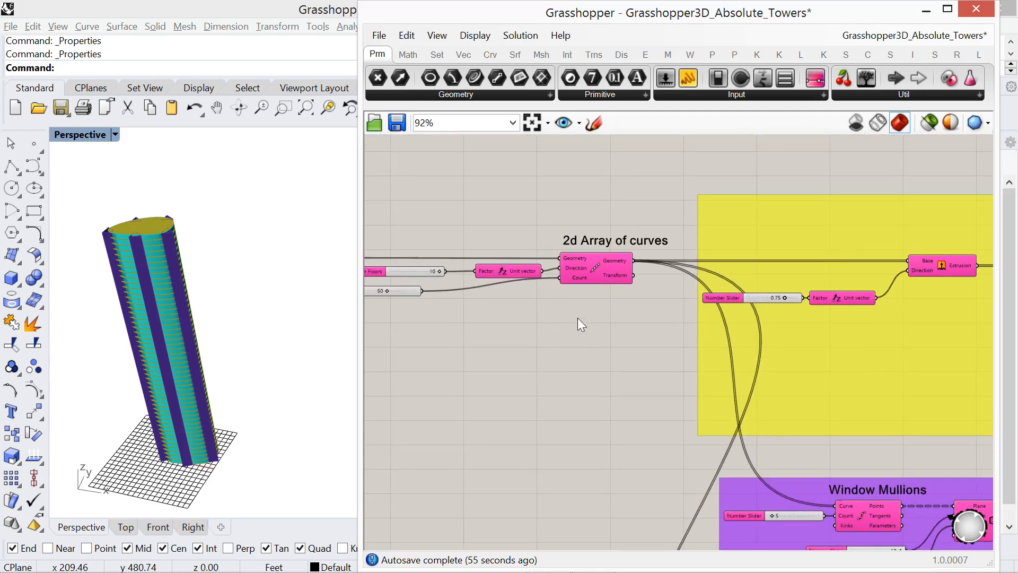
pyautogui.scroll(2, 590, 304)
pyautogui.moveTo(591, 326); pyautogui.dragTo(473, 335, button='right')
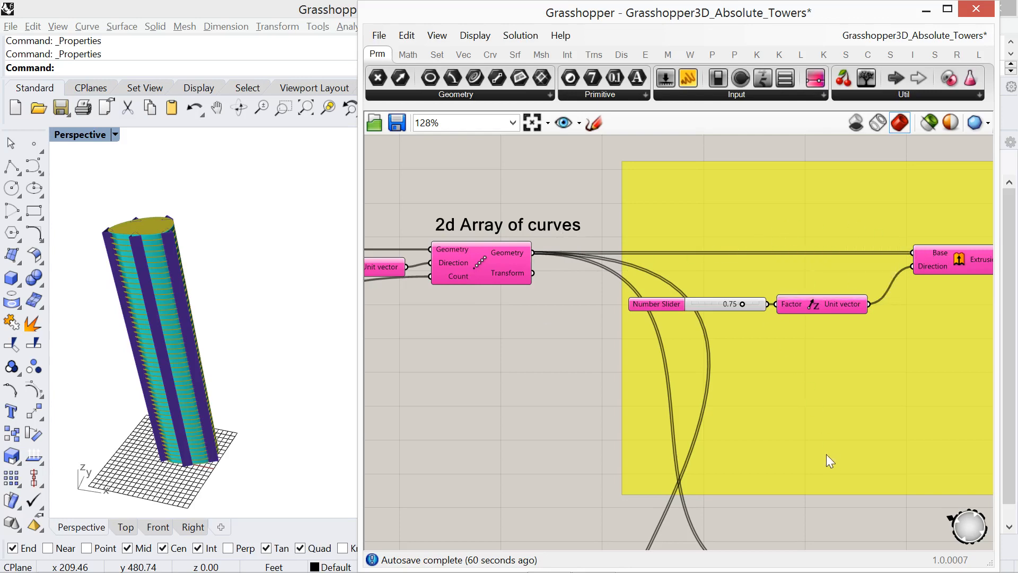
pyautogui.scroll(-3, 732, 398)
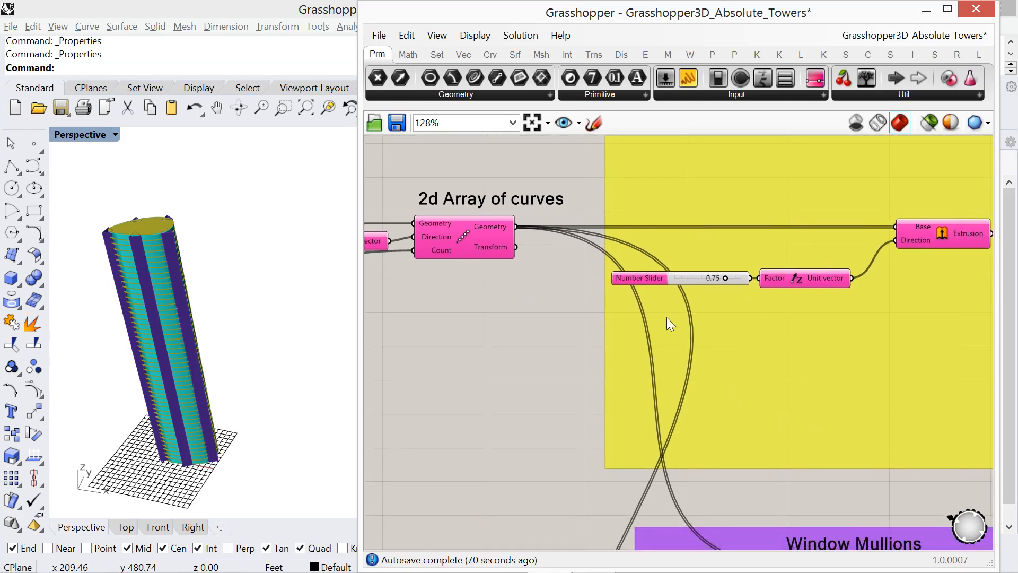
pyautogui.scroll(3, 659, 340)
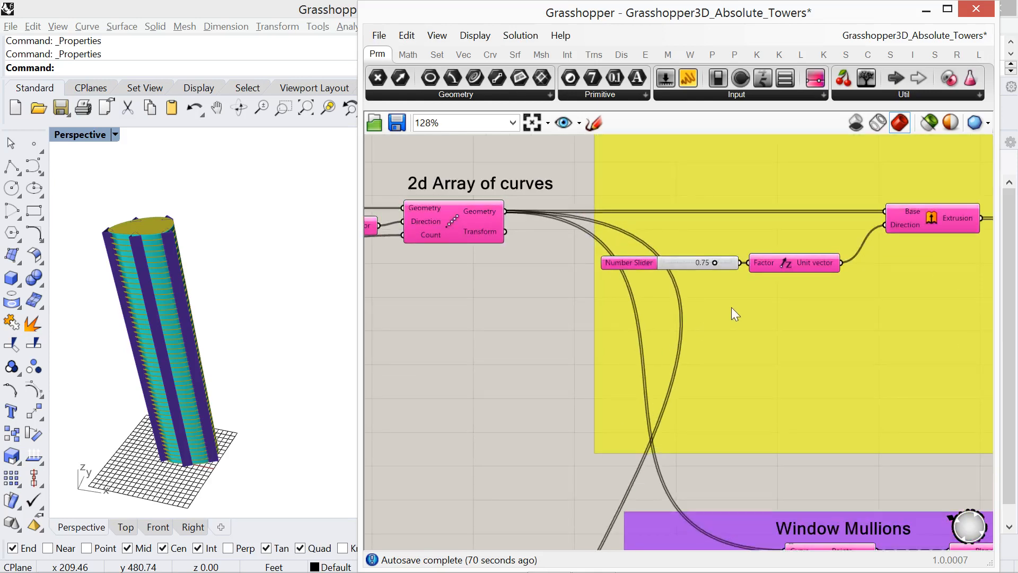
pyautogui.moveTo(771, 407); pyautogui.dragTo(655, 228, button='right')
pyautogui.scroll(-5, 707, 351)
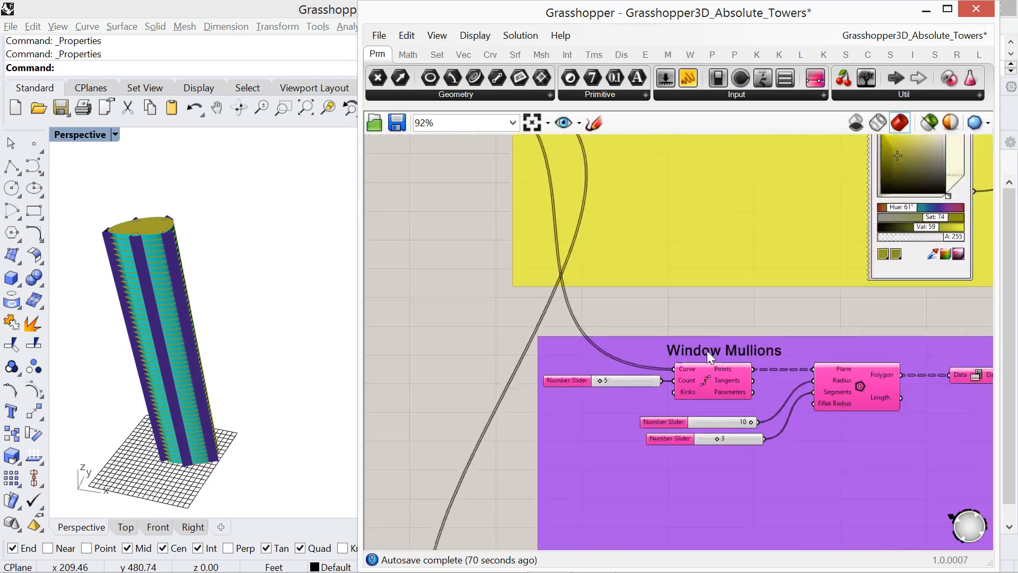
pyautogui.moveTo(703, 400); pyautogui.dragTo(668, 341, button='right')
pyautogui.scroll(2, 600, 440)
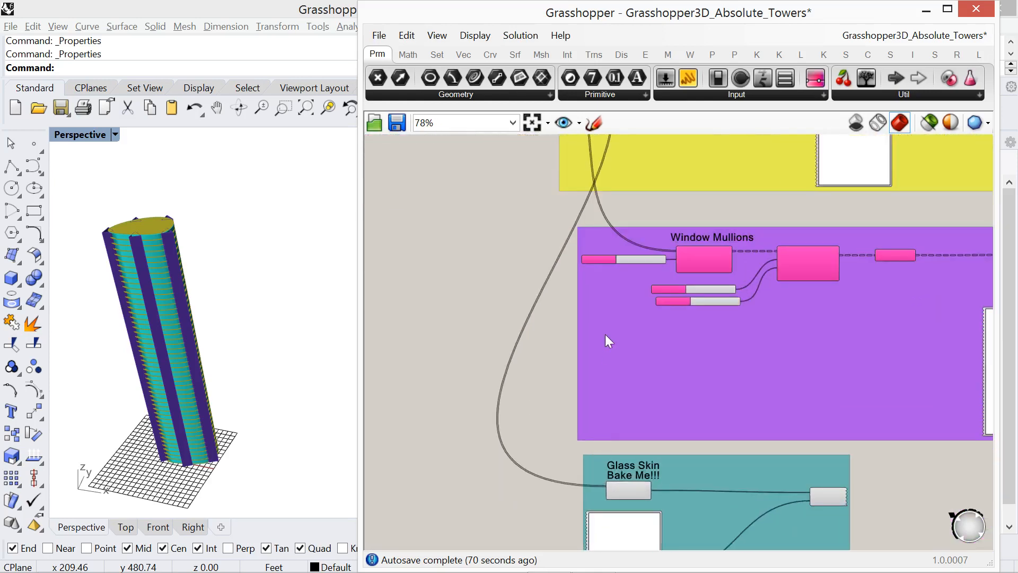
pyautogui.moveTo(605, 334); pyautogui.dragTo(573, 425, button='right')
pyautogui.scroll(-3, 576, 429)
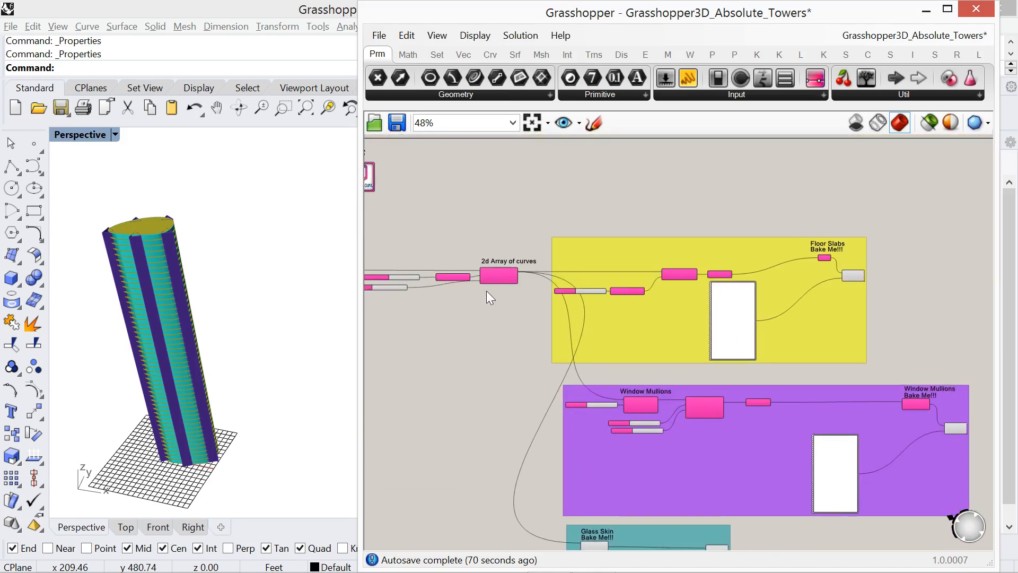
pyautogui.scroll(3, 486, 290)
pyautogui.scroll(1, 486, 291)
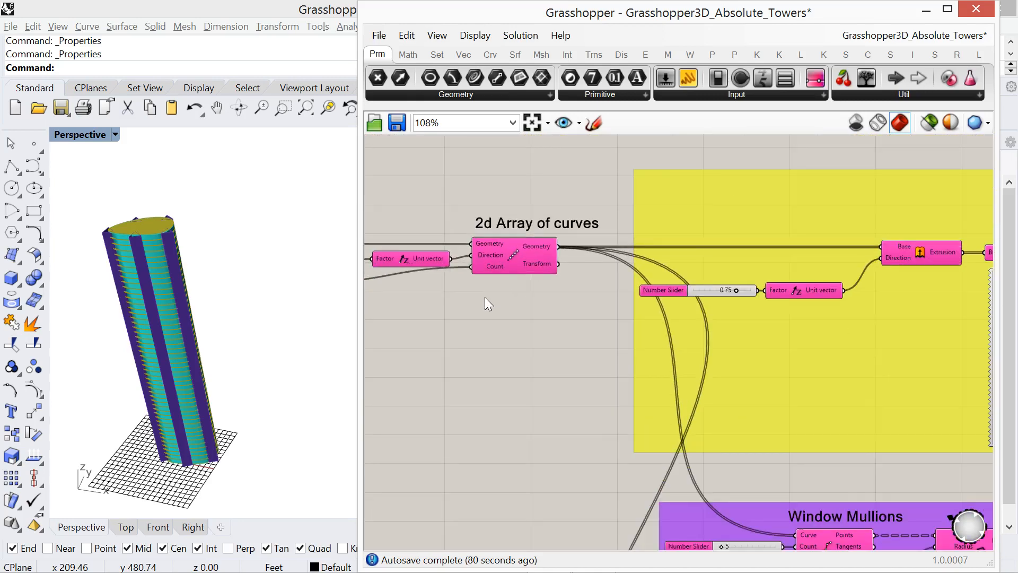
# Add a Rotate component that rotates objects in a plane and place it just below the 2d Array of curves component
pyautogui.moveTo(485, 297); pyautogui.dragTo(525, 305, button='right')
pyautogui.doubleClick(515, 377)
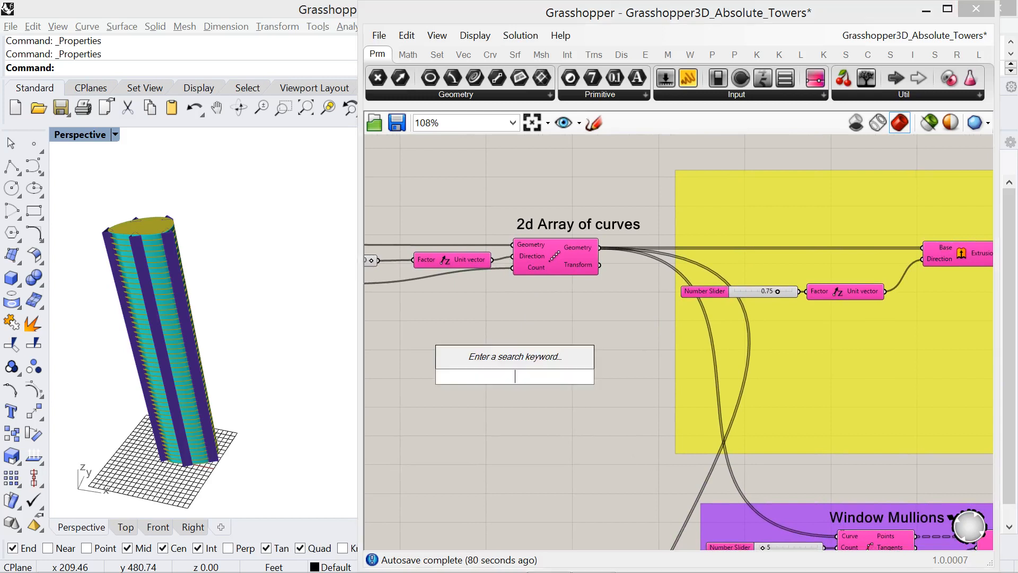
pyautogui.write('rotate')
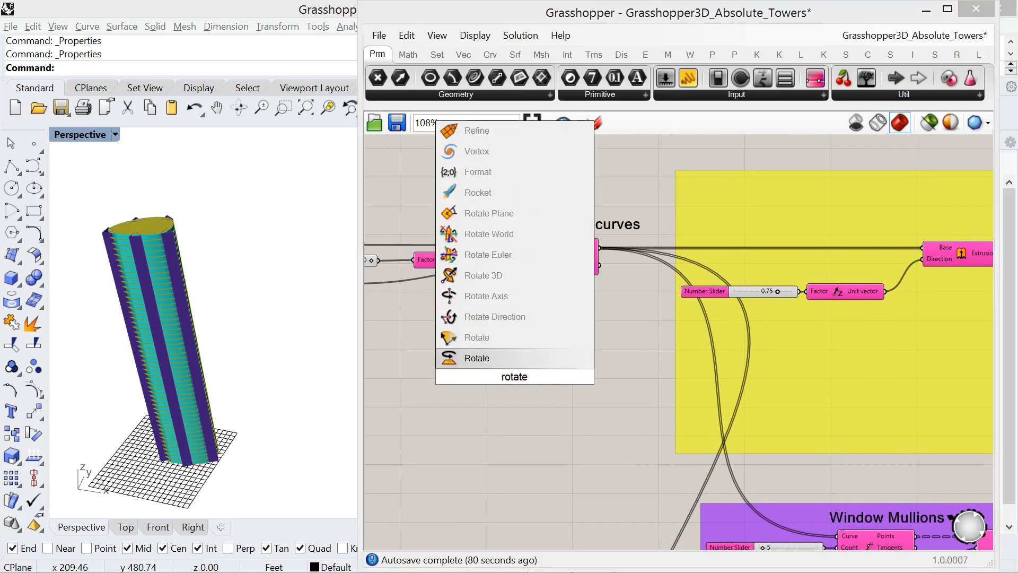
pyautogui.press('Return')
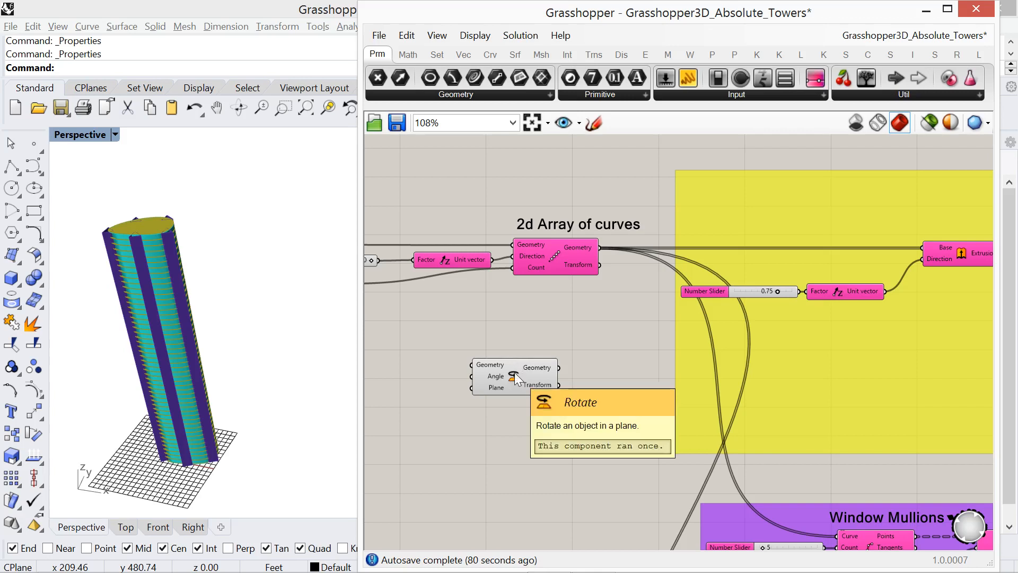
pyautogui.moveTo(515, 377); pyautogui.dragTo(581, 352)
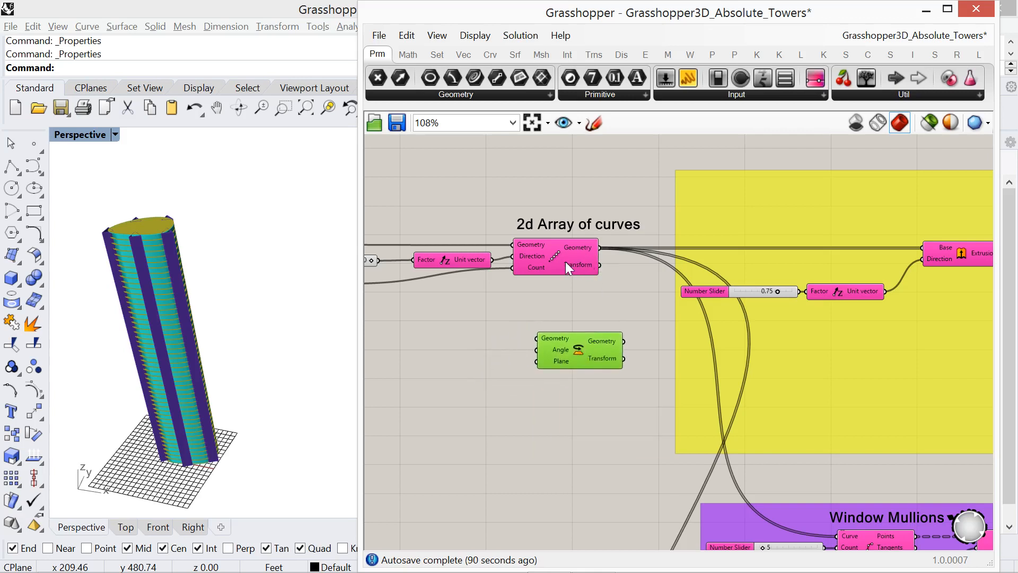
pyautogui.moveTo(566, 262)
pyautogui.moveTo(524, 256)
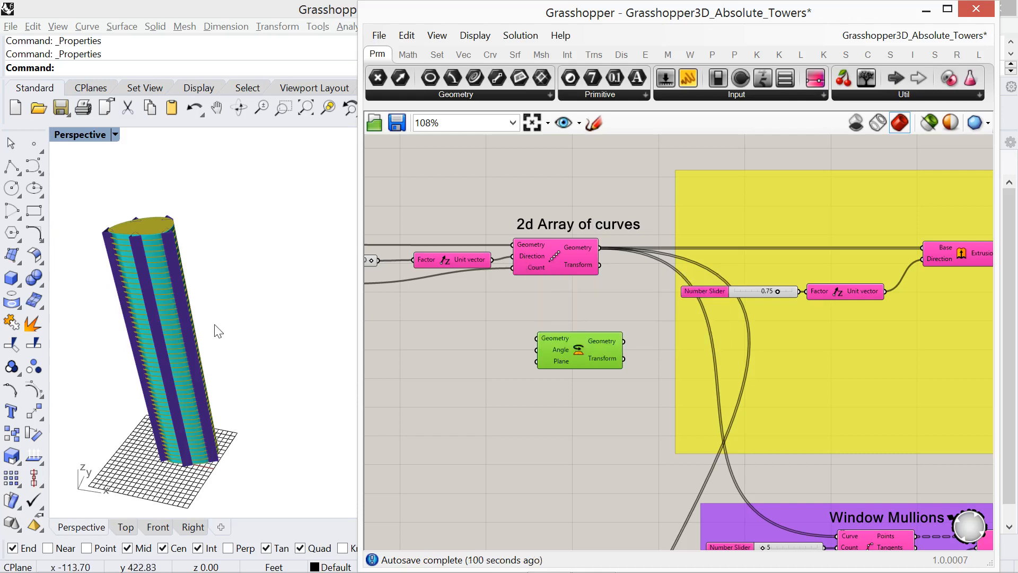
pyautogui.moveTo(217, 328); pyautogui.dragTo(159, 313, button='right')
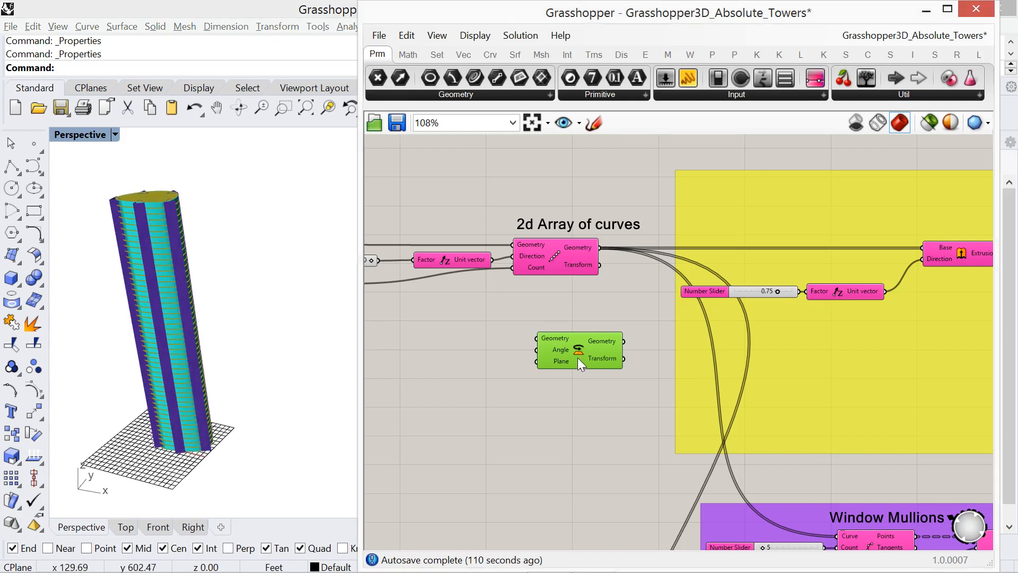
pyautogui.moveTo(578, 357); pyautogui.dragTo(570, 344)
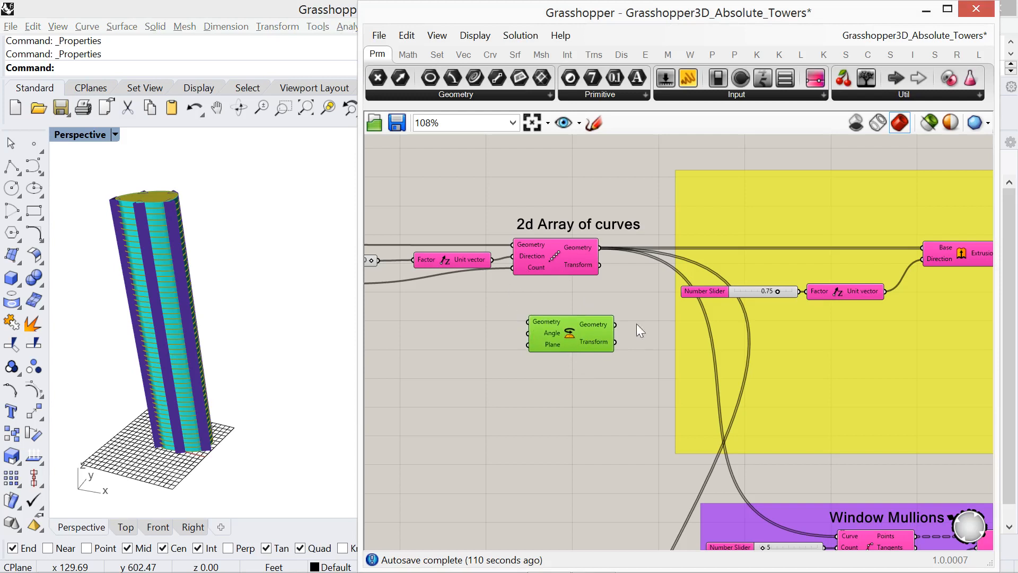
# Restrict the preview to selected objects and connect the curve array's Geometry output to Rotate's Geometry input
pyautogui.moveTo(582, 348)
pyautogui.click(552, 255)
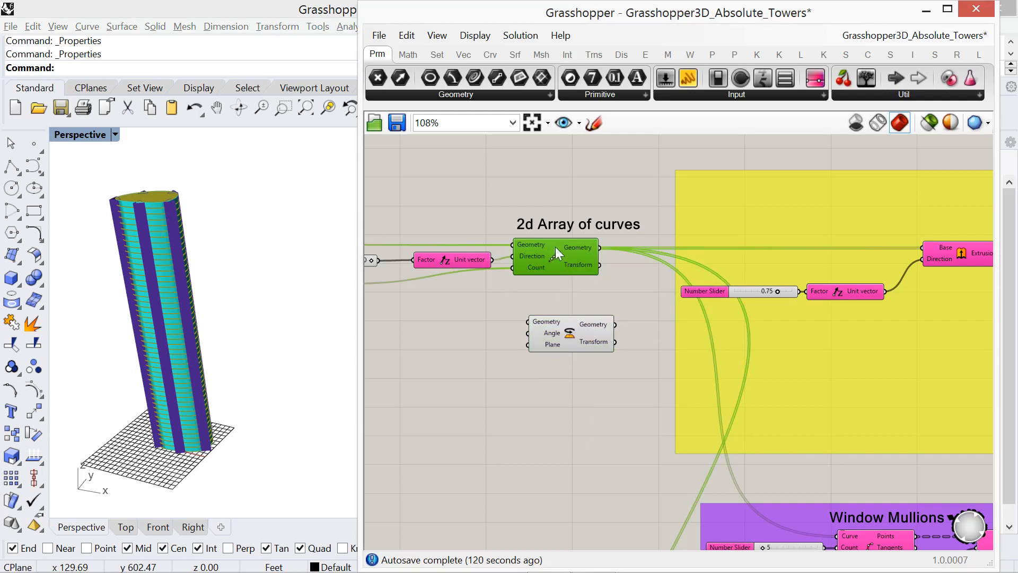
pyautogui.click(931, 120)
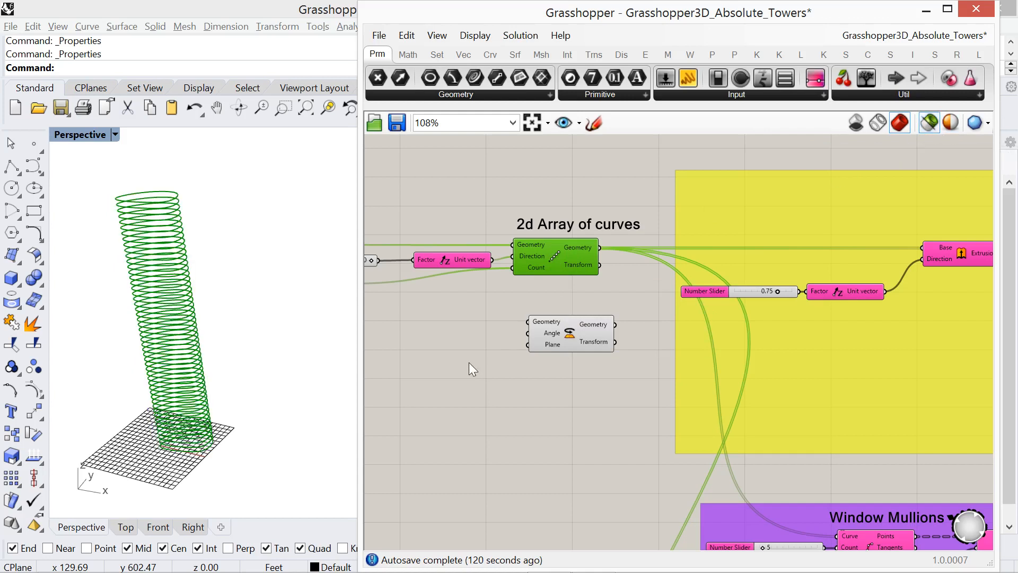
pyautogui.moveTo(600, 247); pyautogui.dragTo(528, 321)
# Compare the curves of the array and Rotate components in the viewport by selecting each, and restore the full preview
pyautogui.click(567, 338)
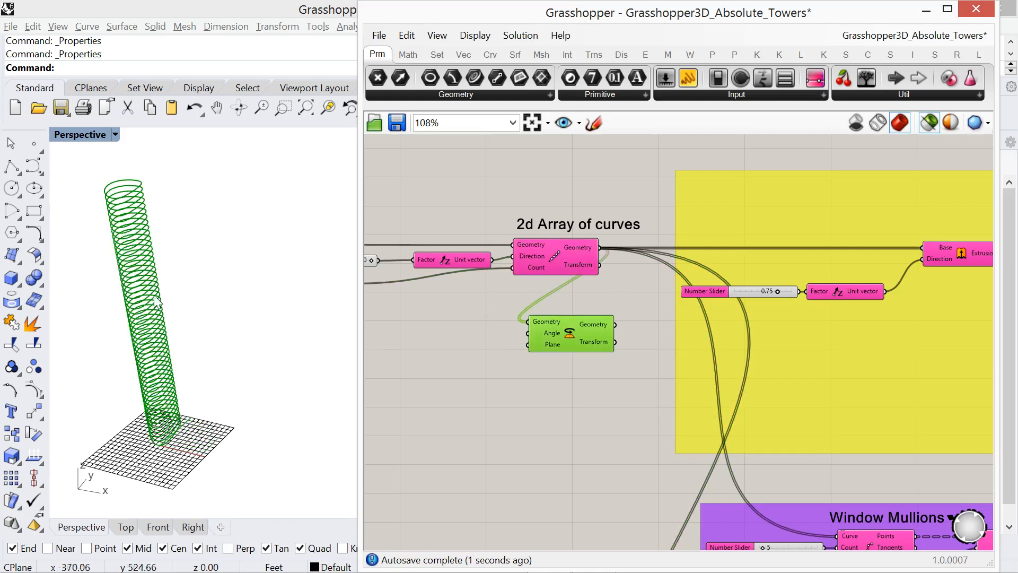
pyautogui.click(547, 251)
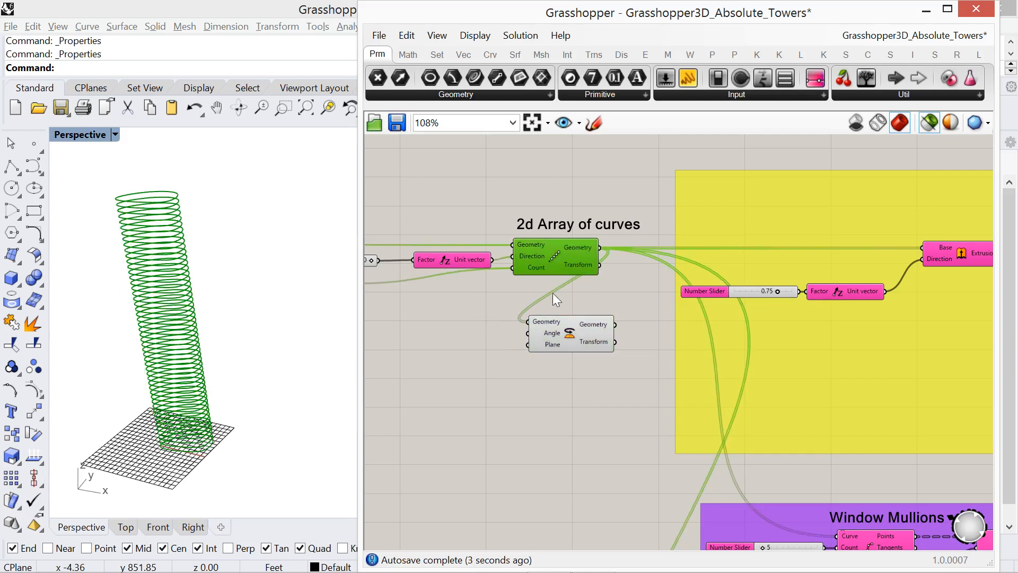
pyautogui.click(566, 342)
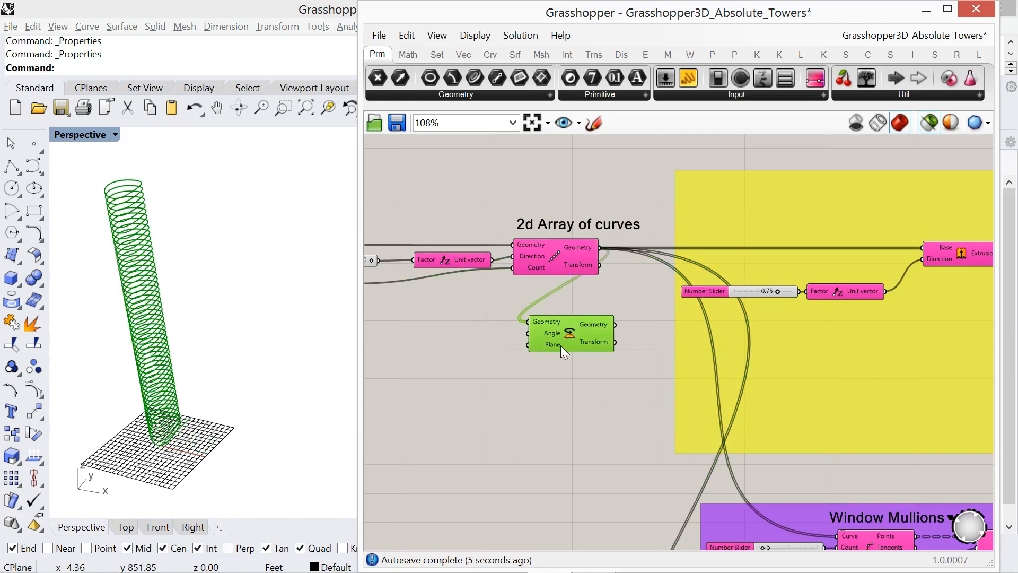
pyautogui.click(552, 270)
pyautogui.click(555, 322)
pyautogui.click(930, 126)
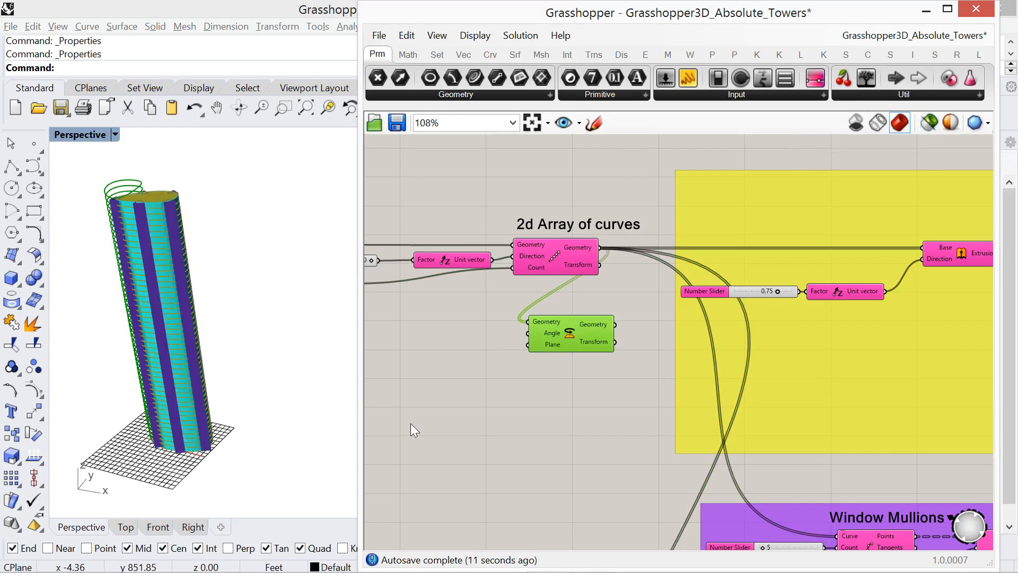
# Turn off the preview of every component except the curve array and Rotate
pyautogui.keyDown('shift'); pyautogui.click(563, 263); pyautogui.keyUp('shift')
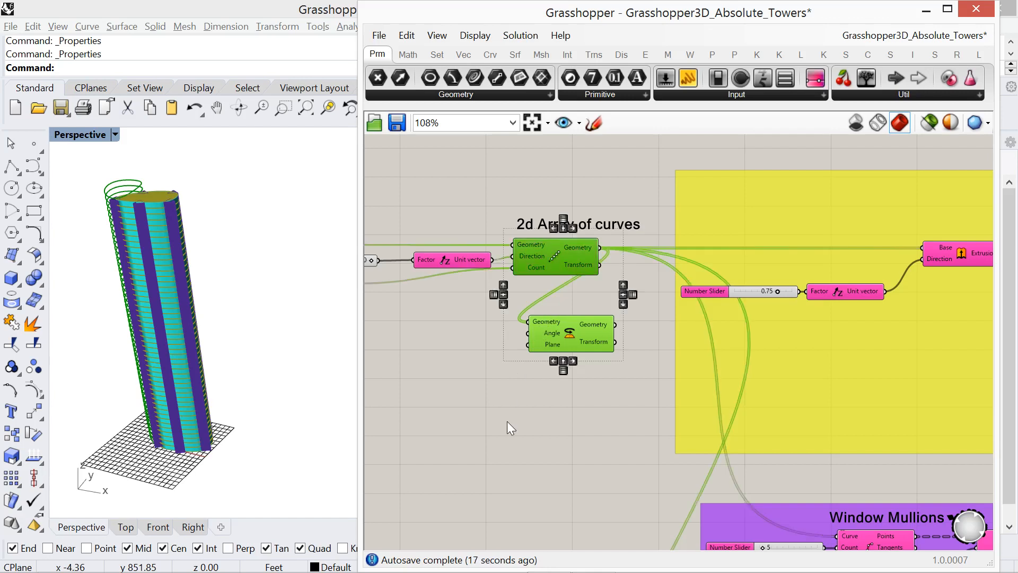
pyautogui.hotkey('ctrl', 'i')
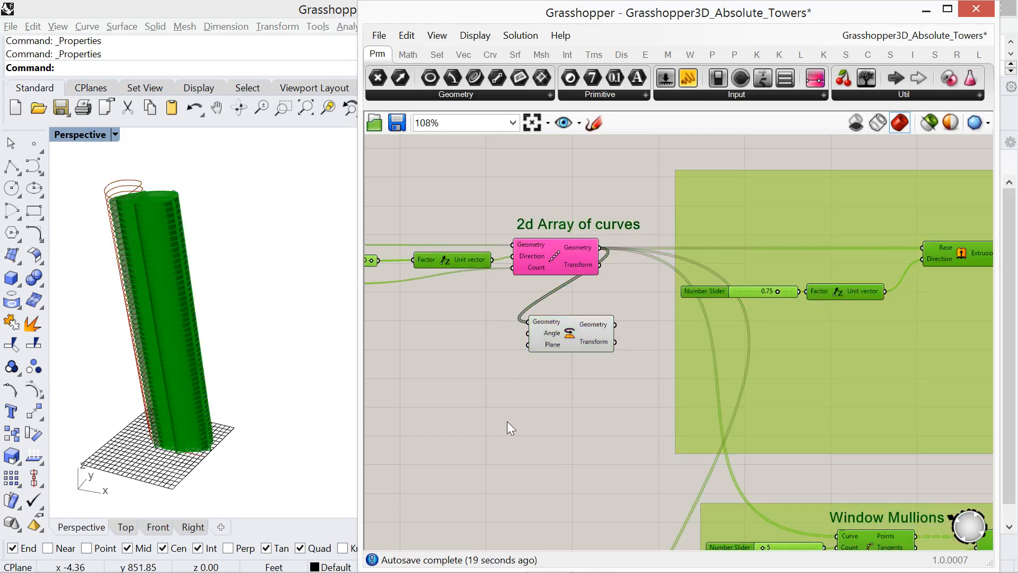
pyautogui.rightClick(593, 467)
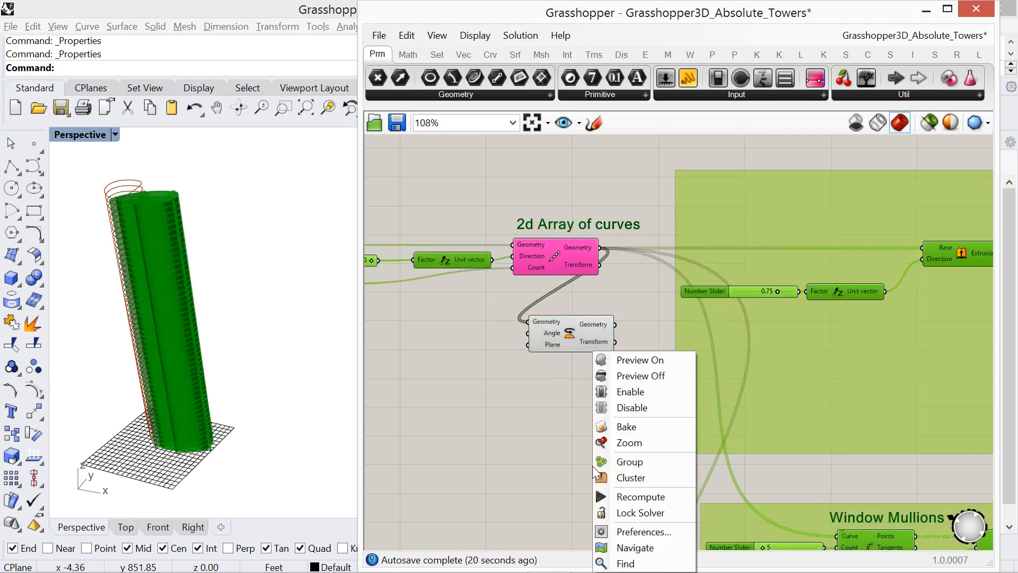
pyautogui.click(643, 376)
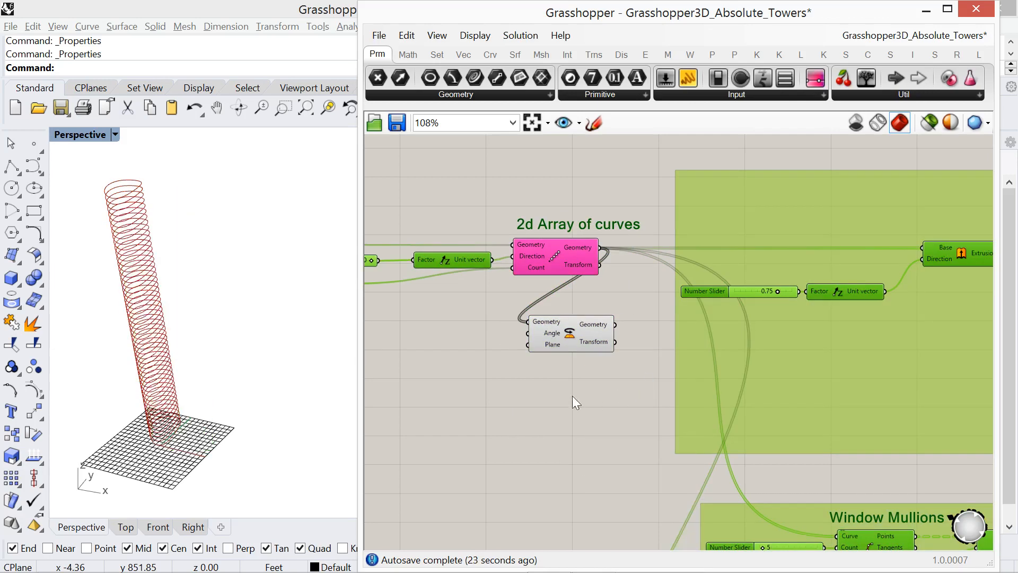
# Move the Rotate component slightly away from the curve array and turn on the array's preview
pyautogui.click(545, 390)
pyautogui.moveTo(576, 330); pyautogui.dragTo(568, 371)
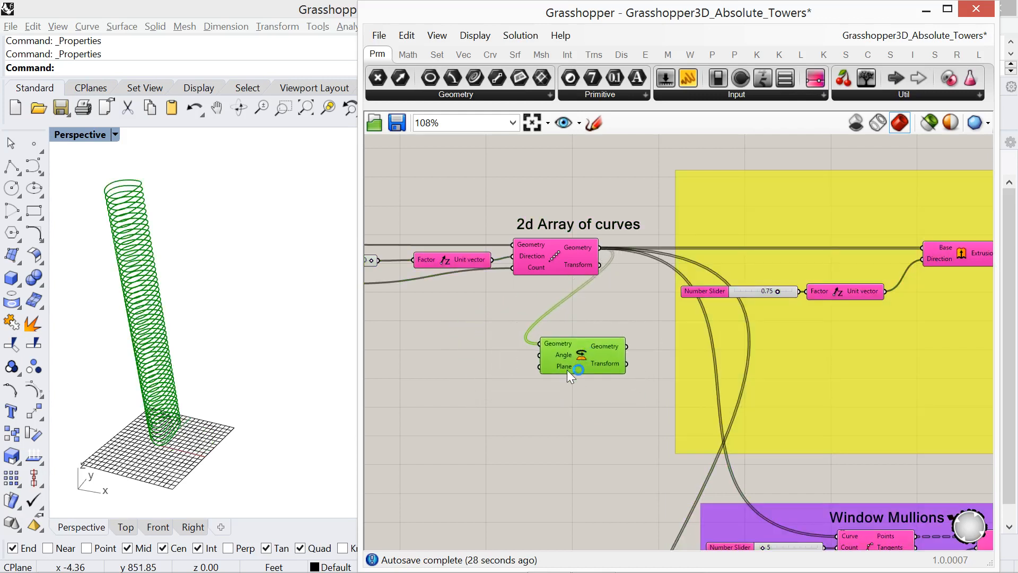
pyautogui.click(546, 269)
pyautogui.rightClick(547, 266)
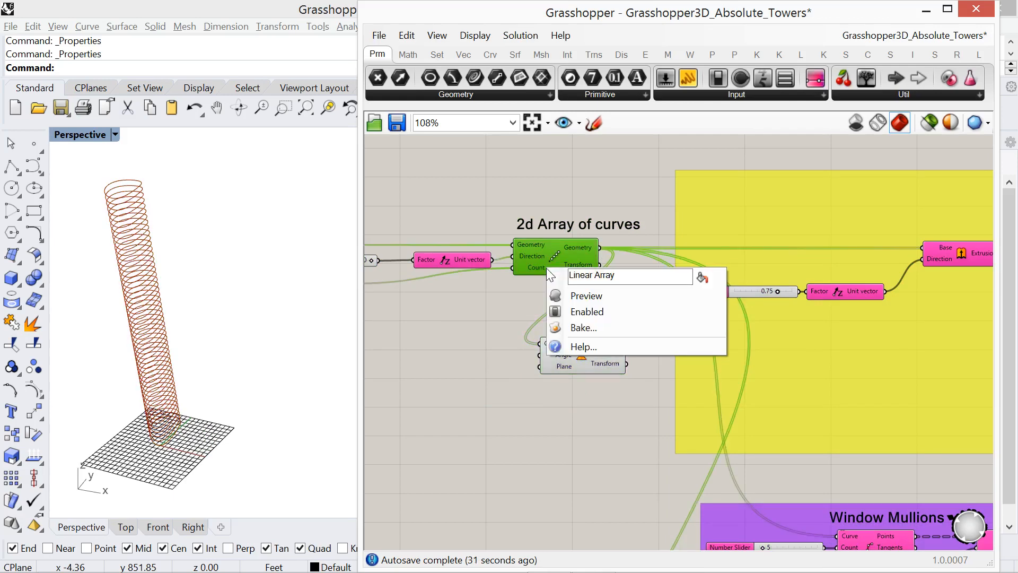
pyautogui.click(580, 300)
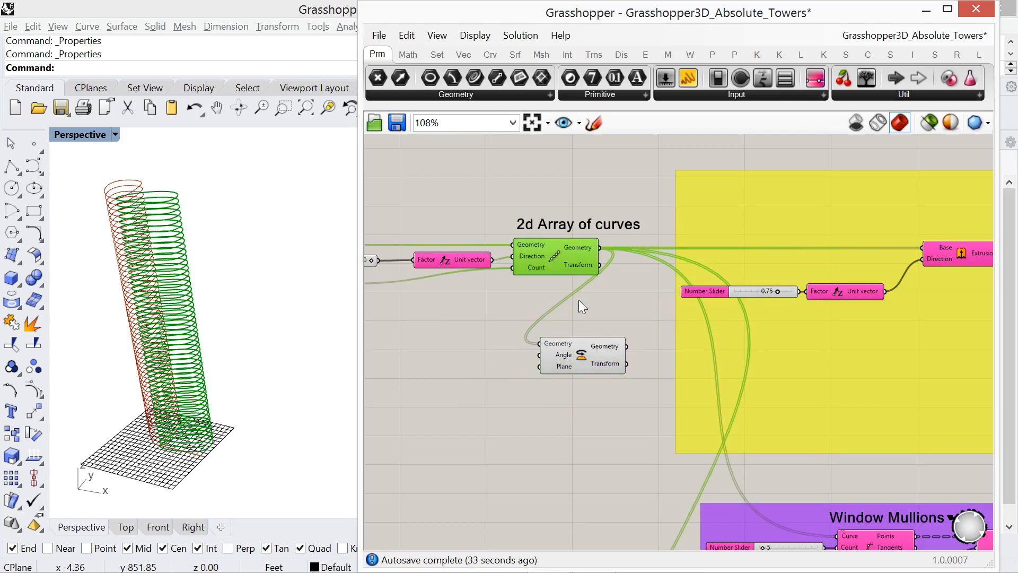
pyautogui.click(530, 291)
# Shift the Rotate component further to the side of the curve array and inspect its rotated curves against the originals
pyautogui.scroll(-3, 571, 297)
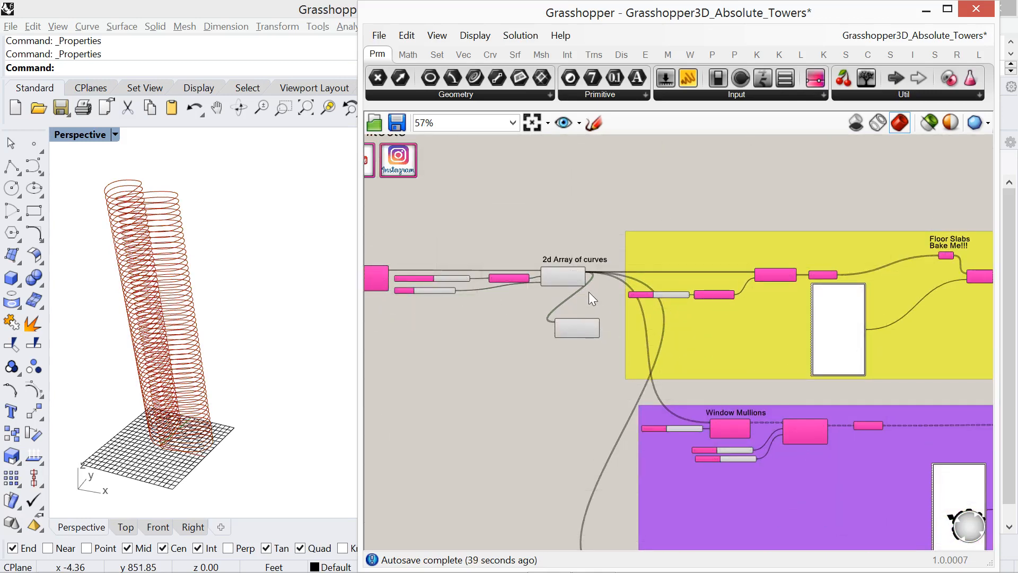
pyautogui.scroll(5, 570, 296)
pyautogui.moveTo(580, 413); pyautogui.dragTo(650, 411)
pyautogui.moveTo(242, 355); pyautogui.dragTo(242, 379, button='right')
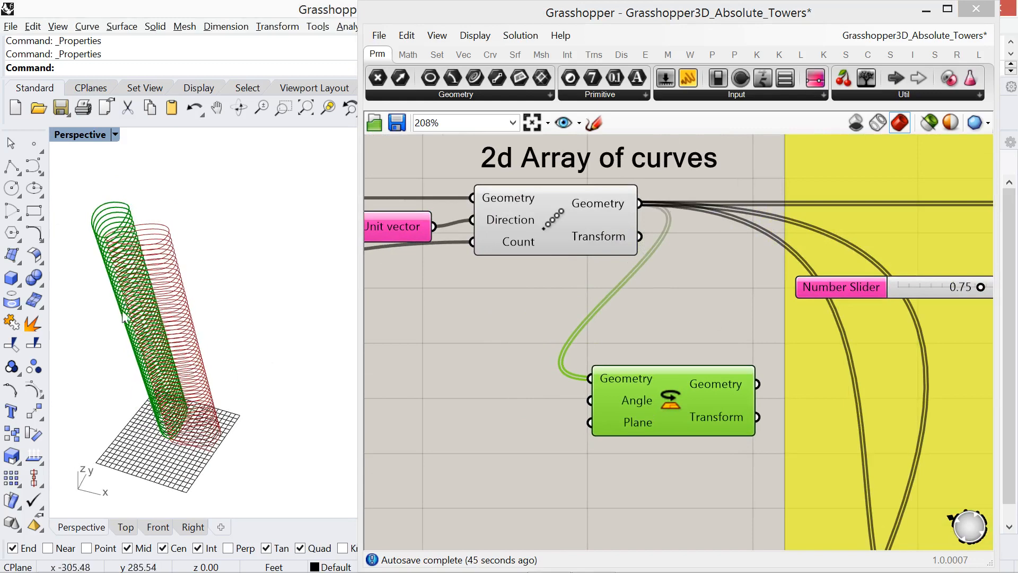
pyautogui.scroll(2, 116, 298)
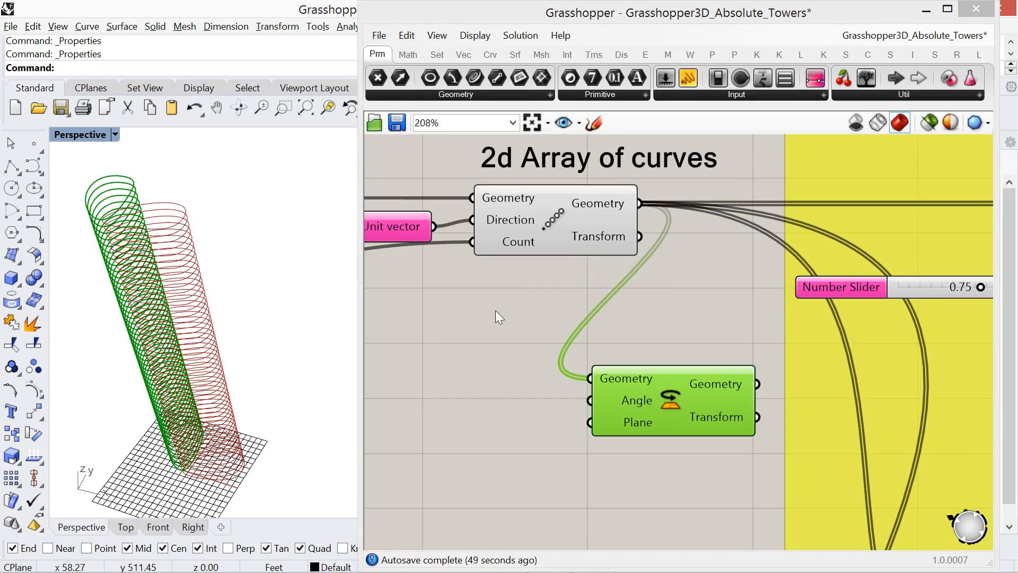
# Add a Radians component that converts degrees, connect it to Rotate's Angle input and align it with that input
pyautogui.moveTo(630, 400)
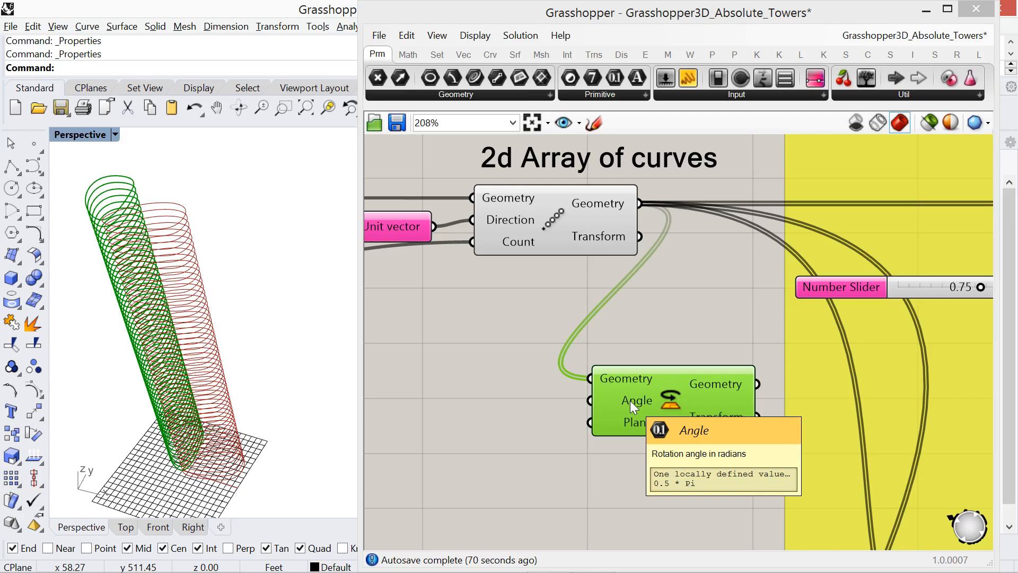
pyautogui.doubleClick(462, 412)
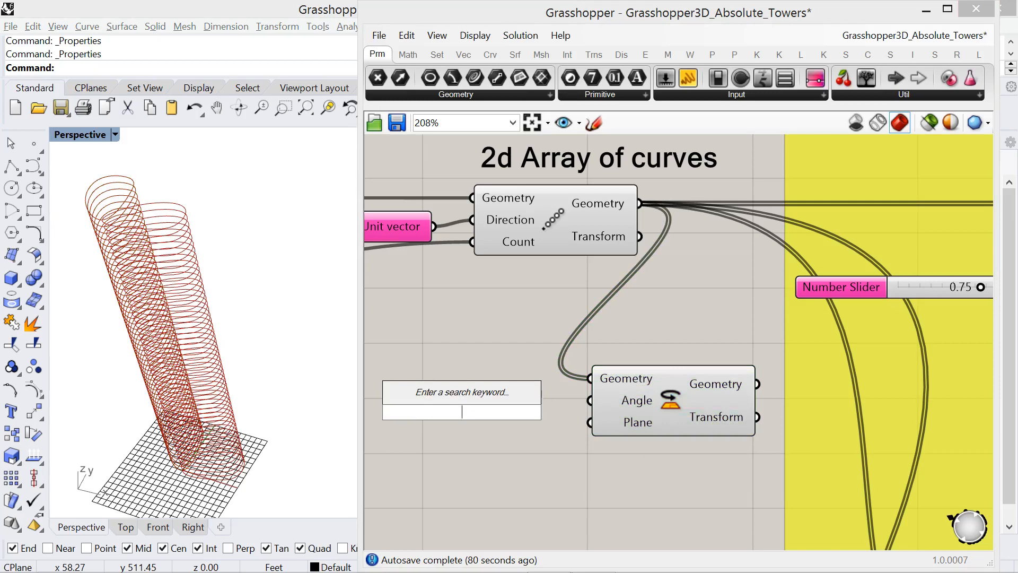
pyautogui.write('deg')
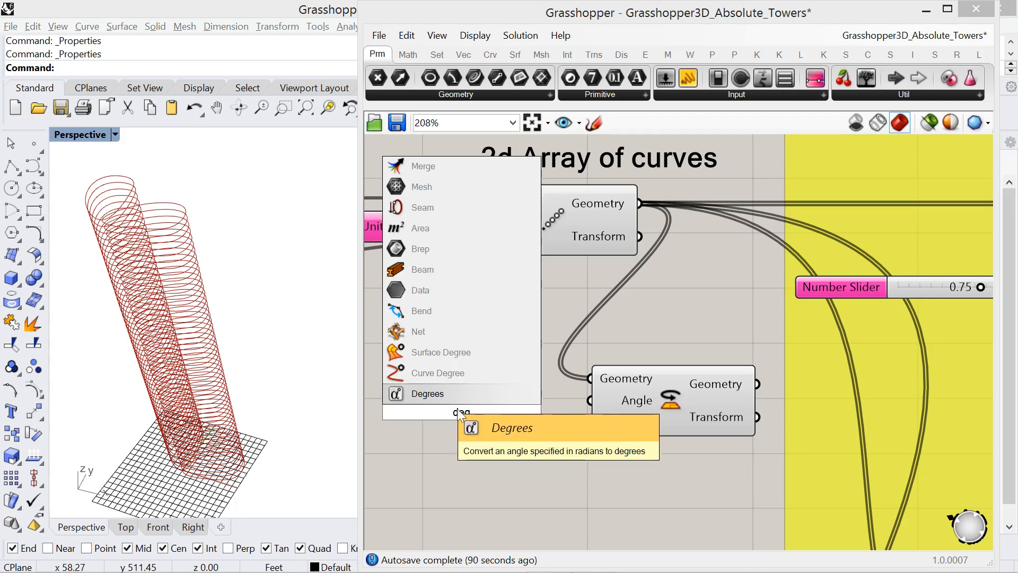
pyautogui.hotkey('ctrl', 'a')
pyautogui.write('radi')
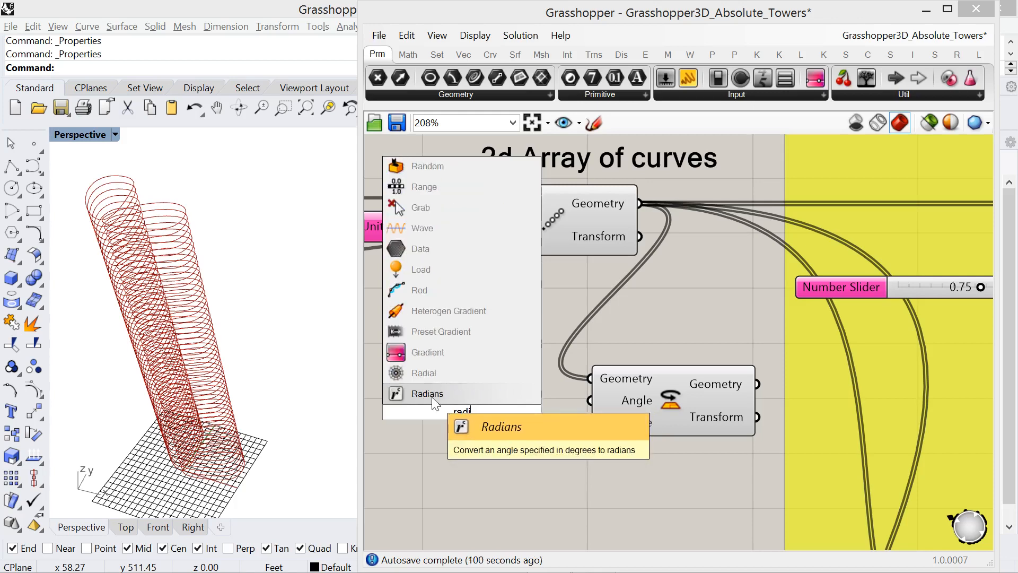
pyautogui.click(432, 394)
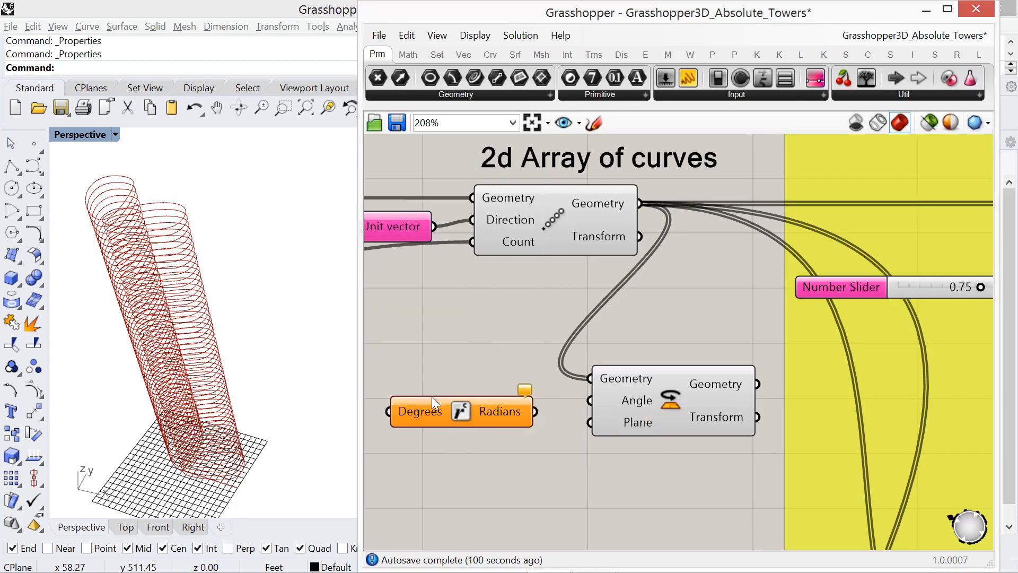
pyautogui.moveTo(537, 420); pyautogui.dragTo(589, 400)
pyautogui.moveTo(502, 409); pyautogui.dragTo(523, 400)
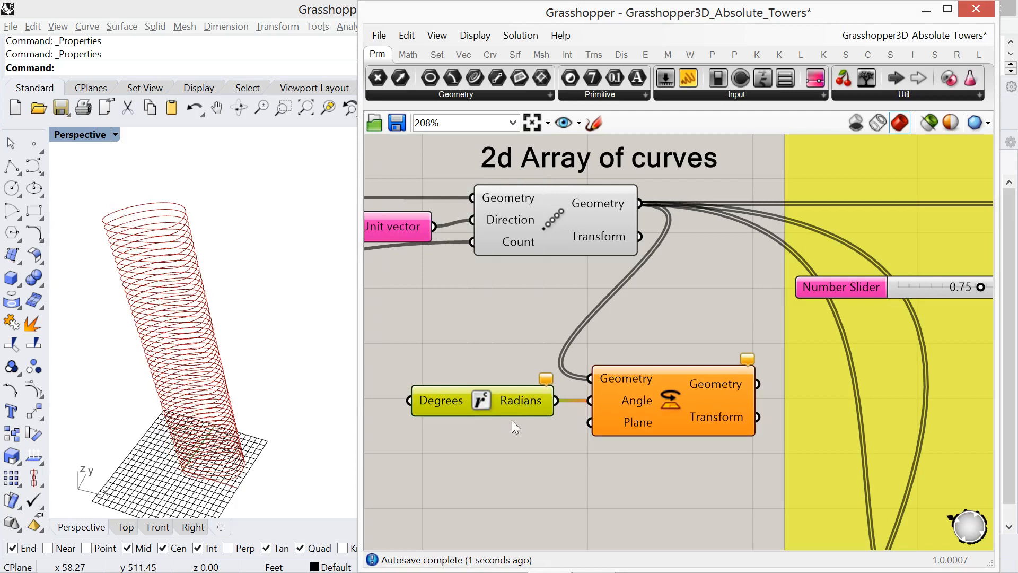
# Add a number slider set to 180 and connect it to the Degrees input of the Radians component
pyautogui.moveTo(512, 420); pyautogui.dragTo(666, 415, button='right')
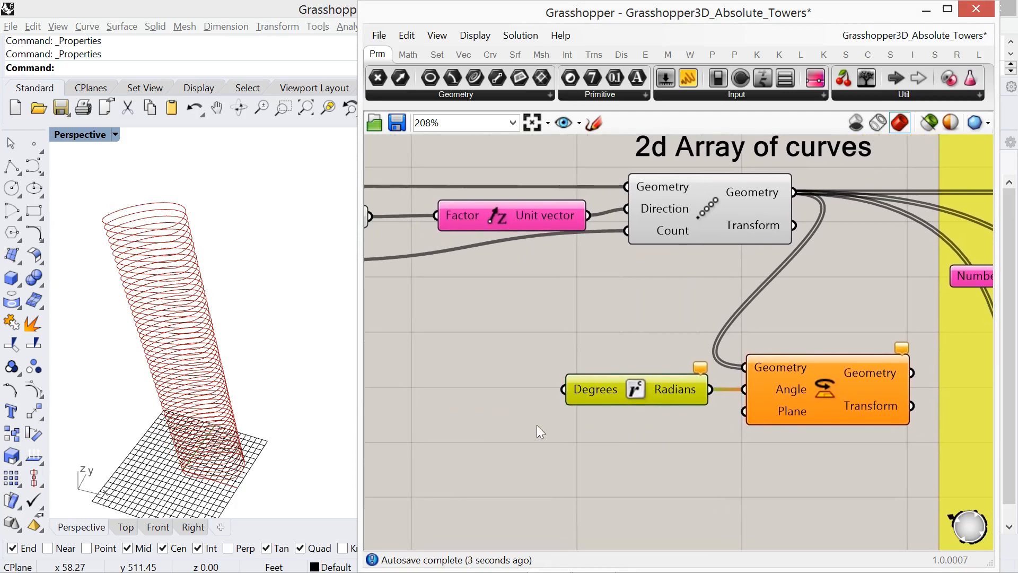
pyautogui.doubleClick(457, 394)
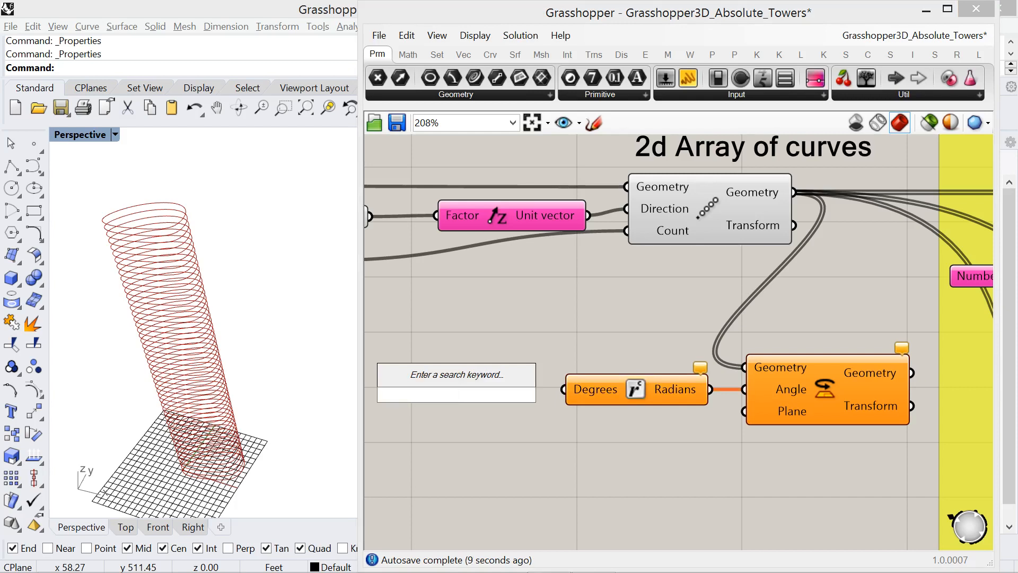
pyautogui.write('180')
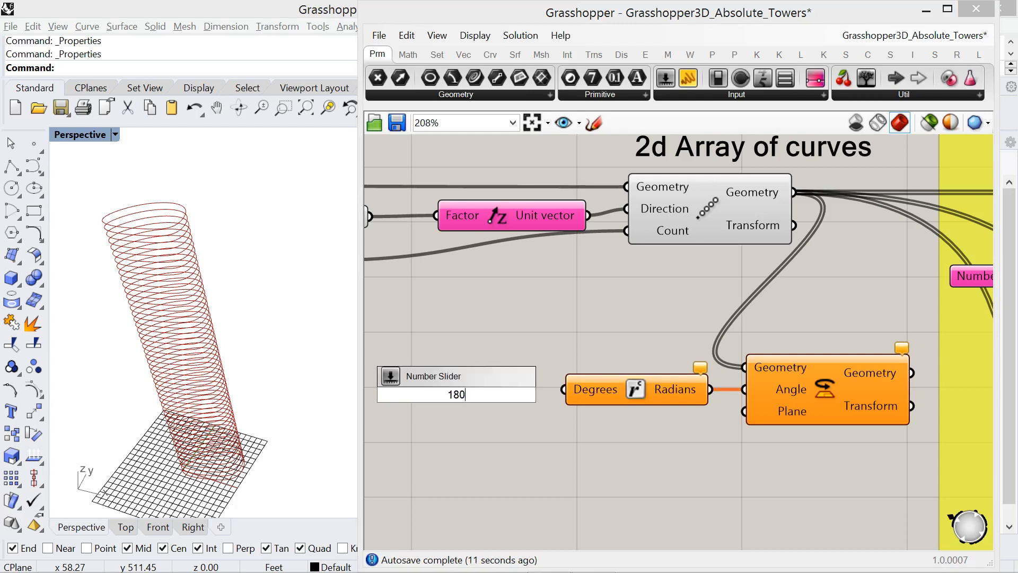
pyautogui.press('Return')
pyautogui.moveTo(521, 396); pyautogui.dragTo(468, 391)
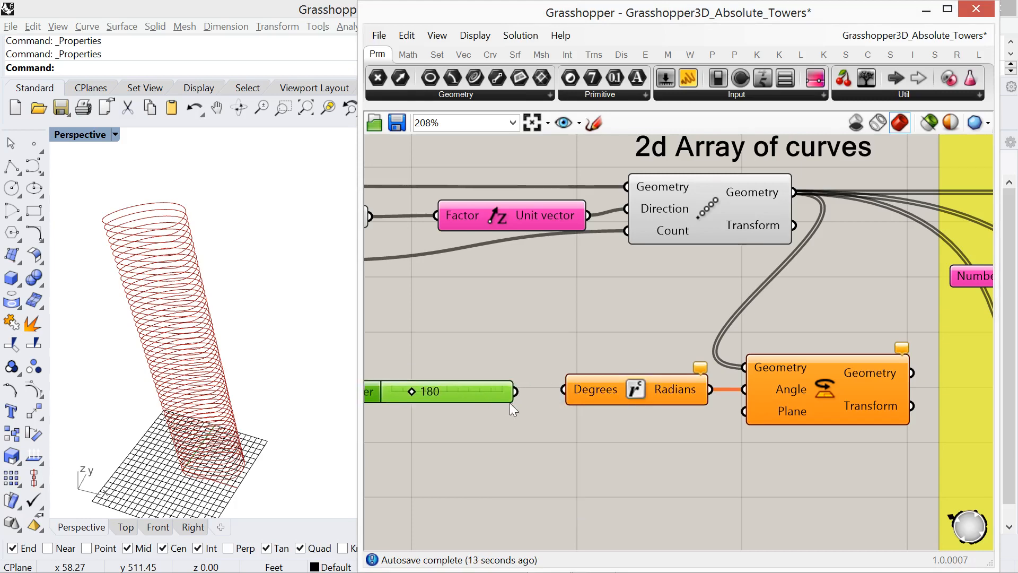
pyautogui.moveTo(549, 400); pyautogui.dragTo(551, 399)
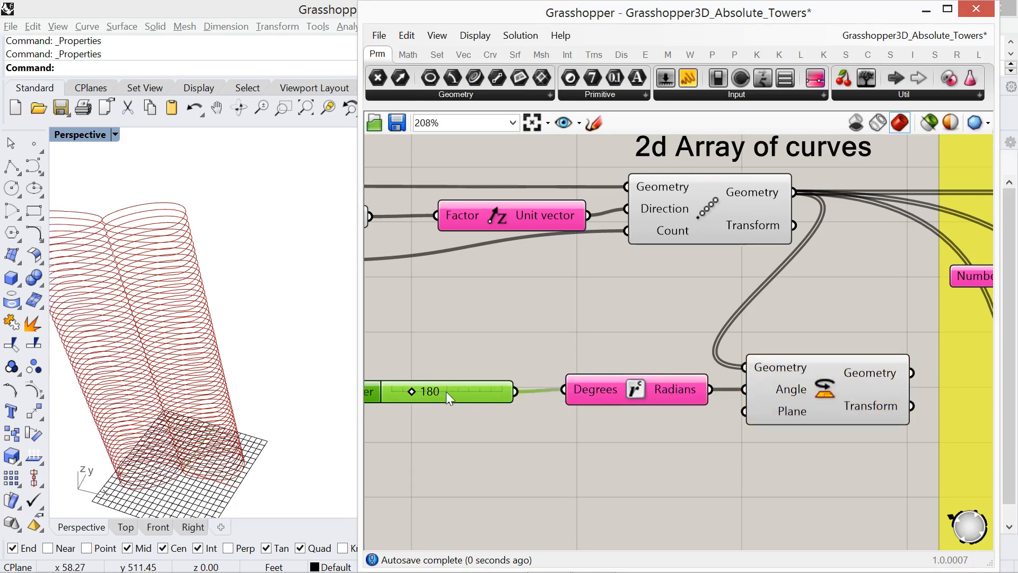
# Lower the rotation angle slider through 151 to 11 degrees and line the slider up with the Radians component
pyautogui.moveTo(414, 393)
pyautogui.mouseDown()
pyautogui.moveTo(454, 401)
pyautogui.moveTo(390, 403)
pyautogui.moveTo(411, 404)
pyautogui.mouseUp()
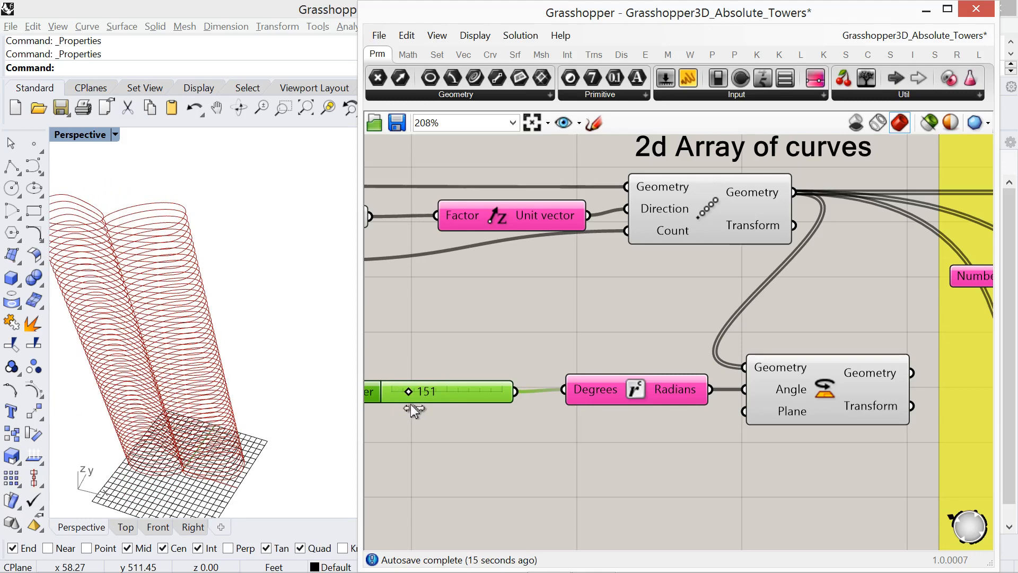
pyautogui.moveTo(411, 404)
pyautogui.mouseDown()
pyautogui.moveTo(397, 406)
pyautogui.moveTo(422, 408)
pyautogui.moveTo(399, 414)
pyautogui.mouseUp()
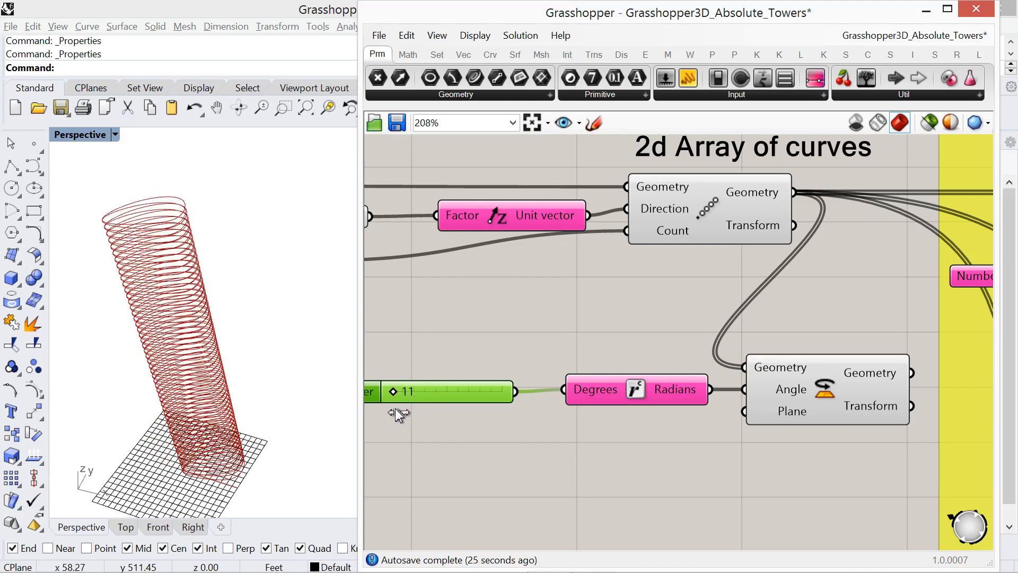
pyautogui.moveTo(464, 393); pyautogui.dragTo(469, 389)
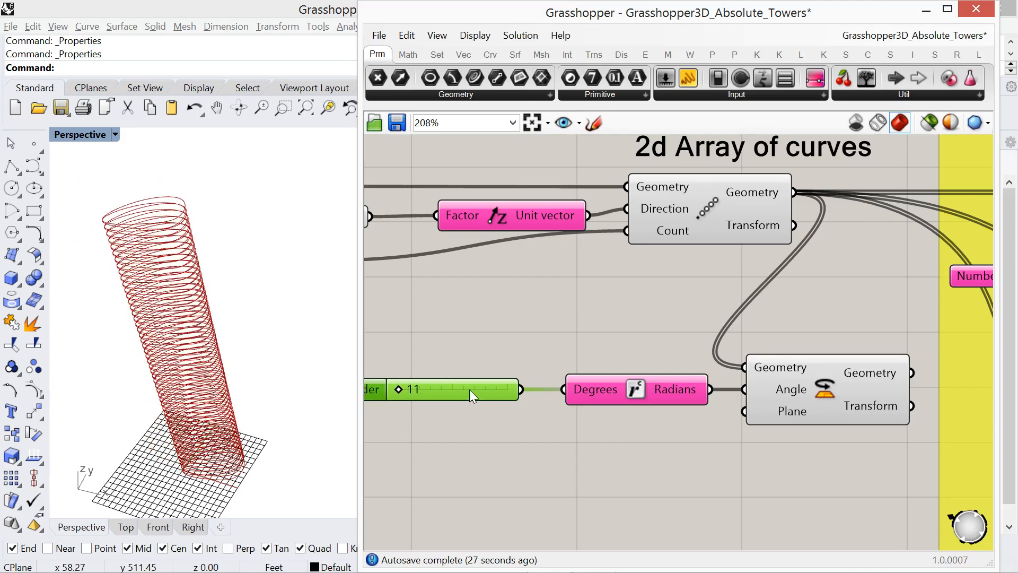
# Add an Area component and place it above the Radians component
pyautogui.moveTo(778, 418)
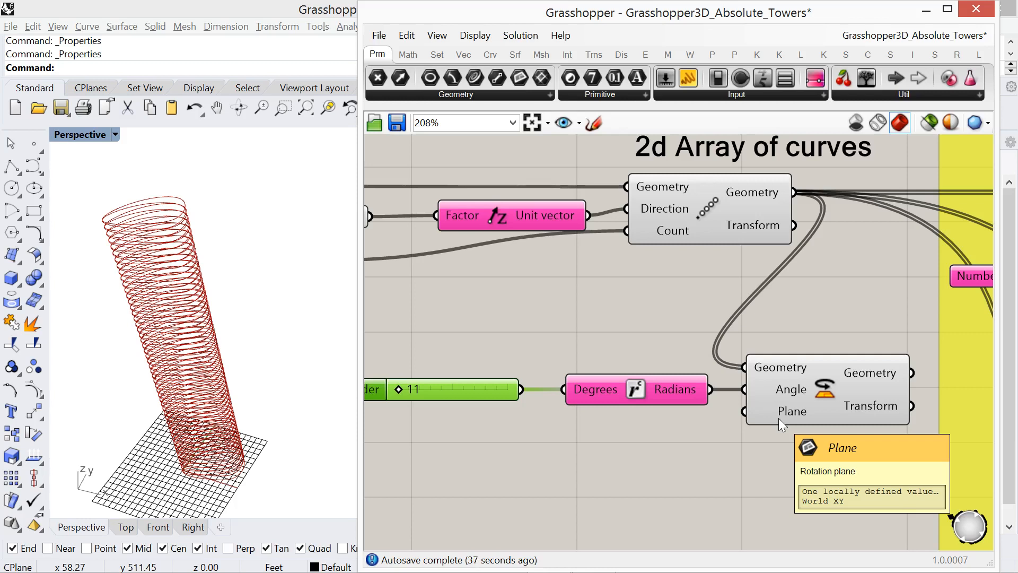
pyautogui.doubleClick(587, 476)
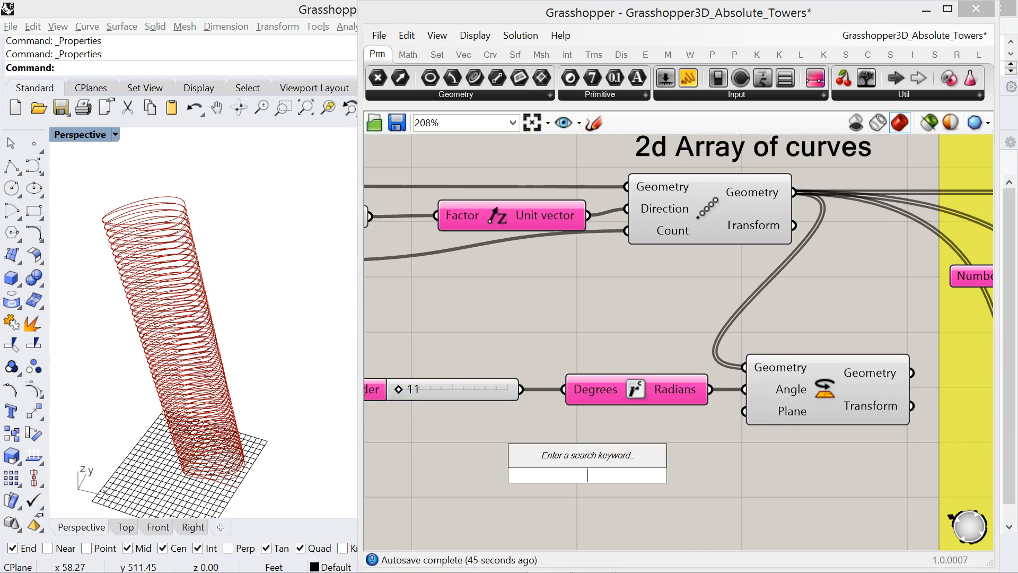
pyautogui.write('area')
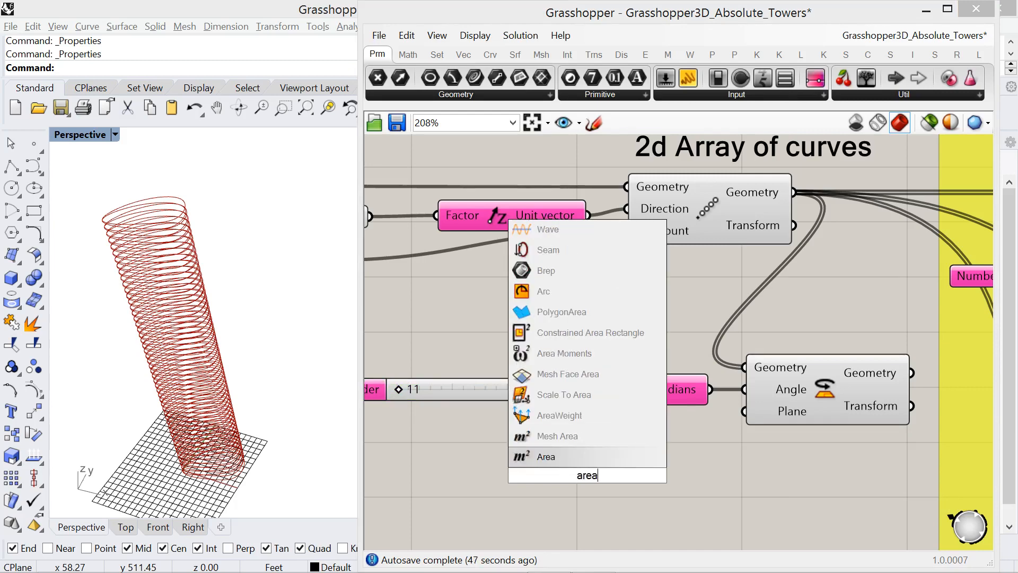
pyautogui.click(581, 457)
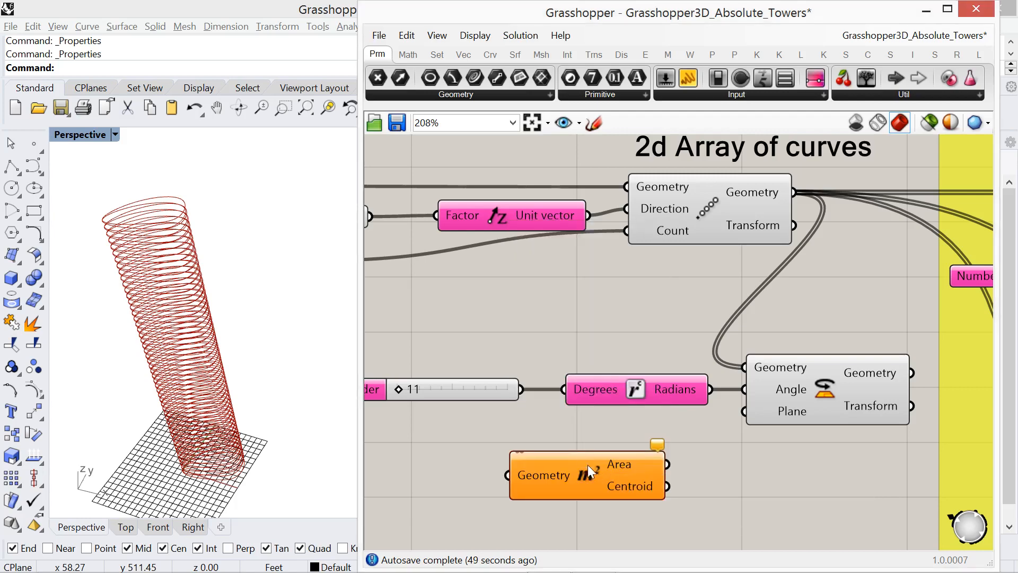
pyautogui.moveTo(612, 470); pyautogui.dragTo(630, 330)
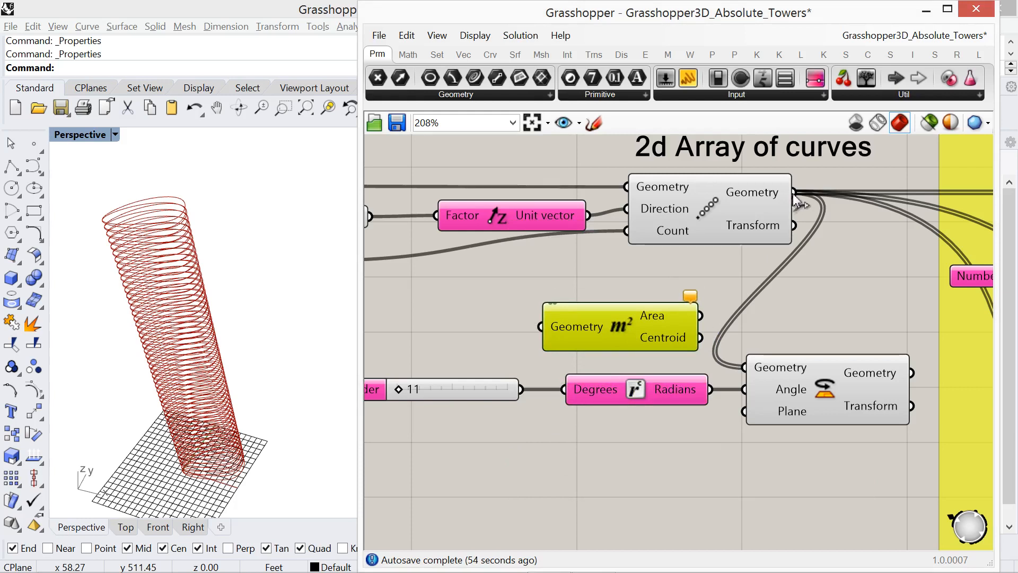
# Connect the curve array's Geometry output to Area, and Area's Centroid output to Rotate's Plane input
pyautogui.moveTo(795, 200); pyautogui.dragTo(539, 327)
pyautogui.moveTo(605, 337)
pyautogui.mouseDown()
pyautogui.moveTo(574, 353)
pyautogui.moveTo(578, 332)
pyautogui.moveTo(597, 342)
pyautogui.mouseUp()
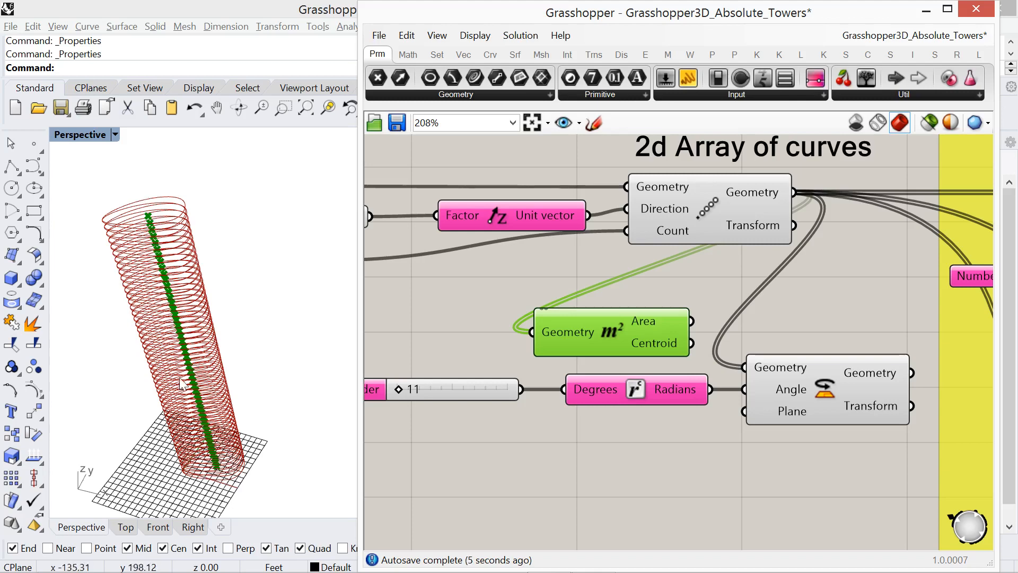
pyautogui.moveTo(691, 343); pyautogui.dragTo(749, 409)
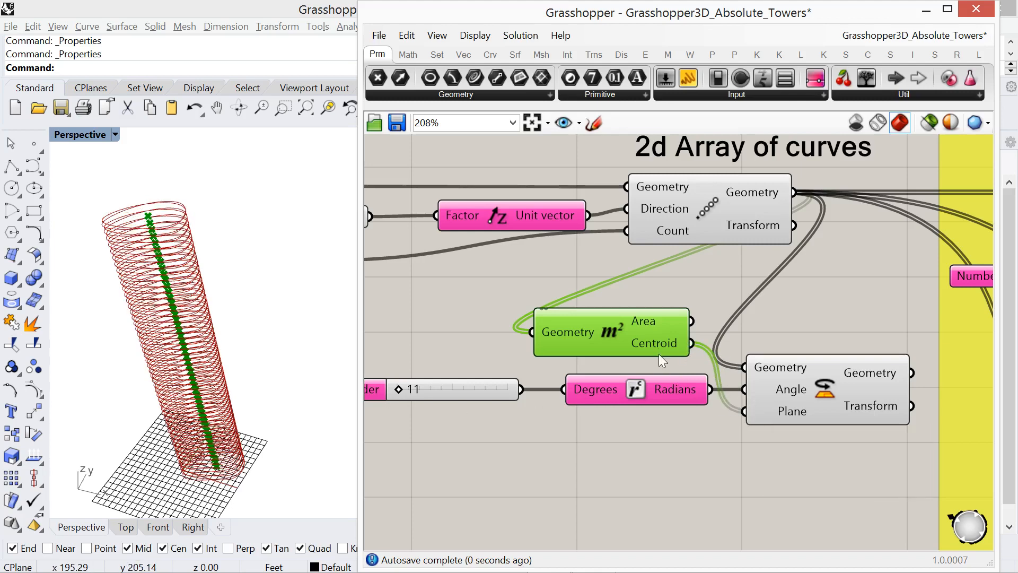
# Set the rotation angle slider to 228 and turn off the preview of the curve array
pyautogui.moveTo(399, 389); pyautogui.dragTo(419, 394)
pyautogui.click(705, 230)
pyautogui.rightClick(705, 229)
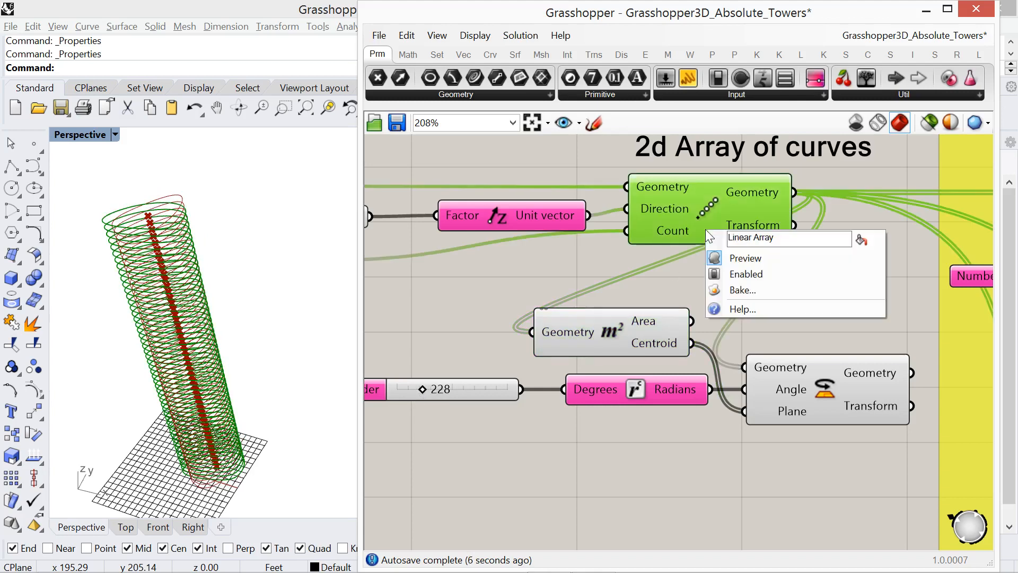
pyautogui.click(749, 262)
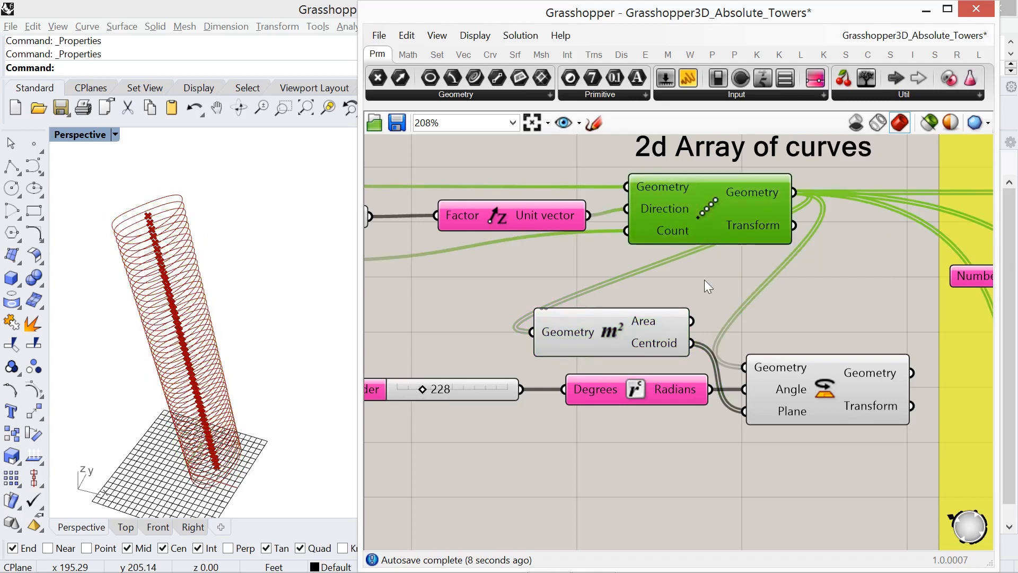
# Try a rotation angle of about 252 degrees and delete the slider feeding the Radians component
pyautogui.moveTo(423, 390)
pyautogui.mouseDown()
pyautogui.moveTo(406, 389)
pyautogui.moveTo(439, 391)
pyautogui.mouseUp()
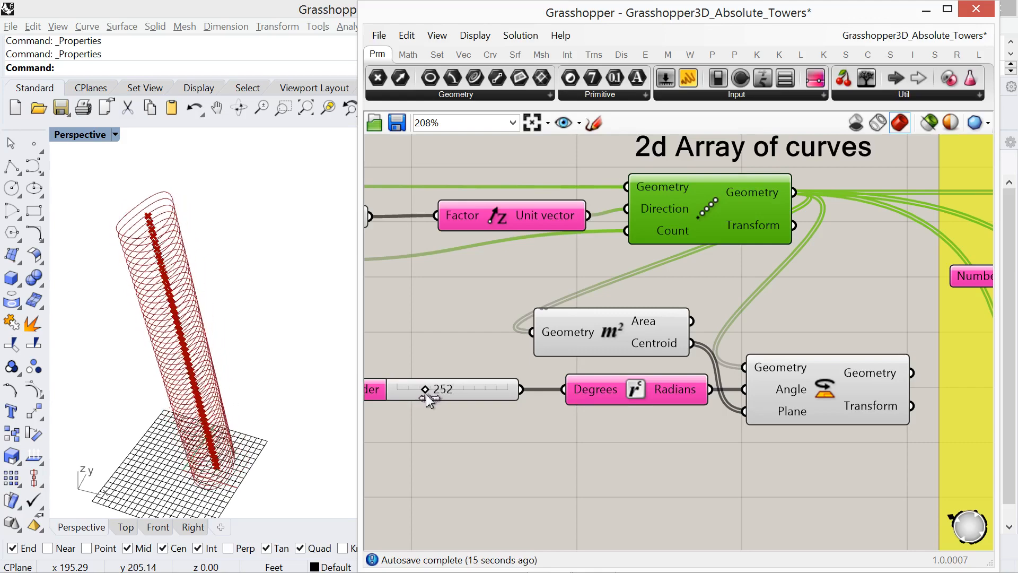
pyautogui.moveTo(426, 396)
pyautogui.mouseDown()
pyautogui.moveTo(434, 395)
pyautogui.moveTo(424, 394)
pyautogui.mouseUp()
pyautogui.moveTo(502, 449); pyautogui.dragTo(459, 371)
pyautogui.press('Delete')
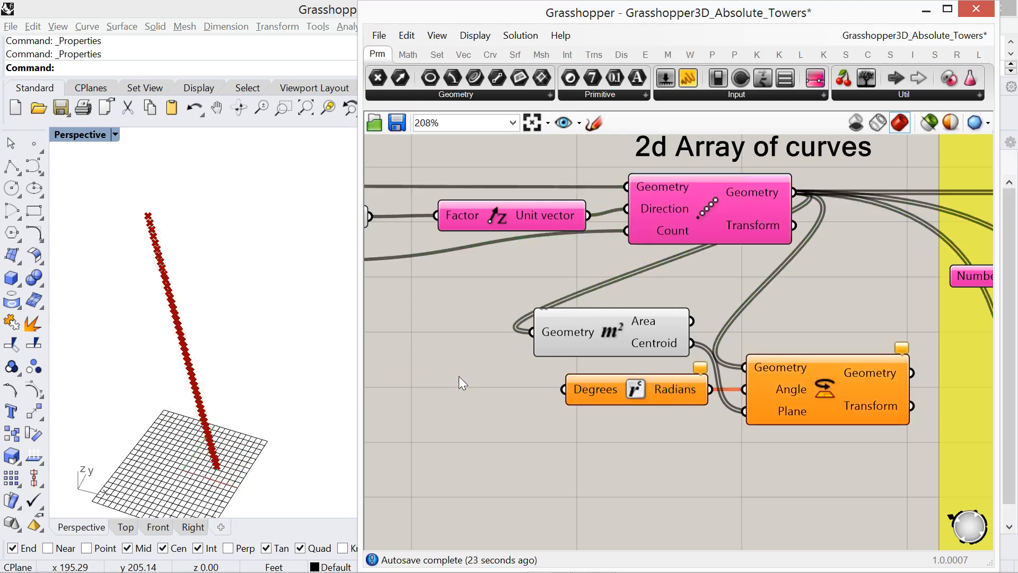
# Add a Graph Mapper component and place it beside the Degrees input of the Radians component
pyautogui.doubleClick(468, 420)
pyautogui.write('gra')
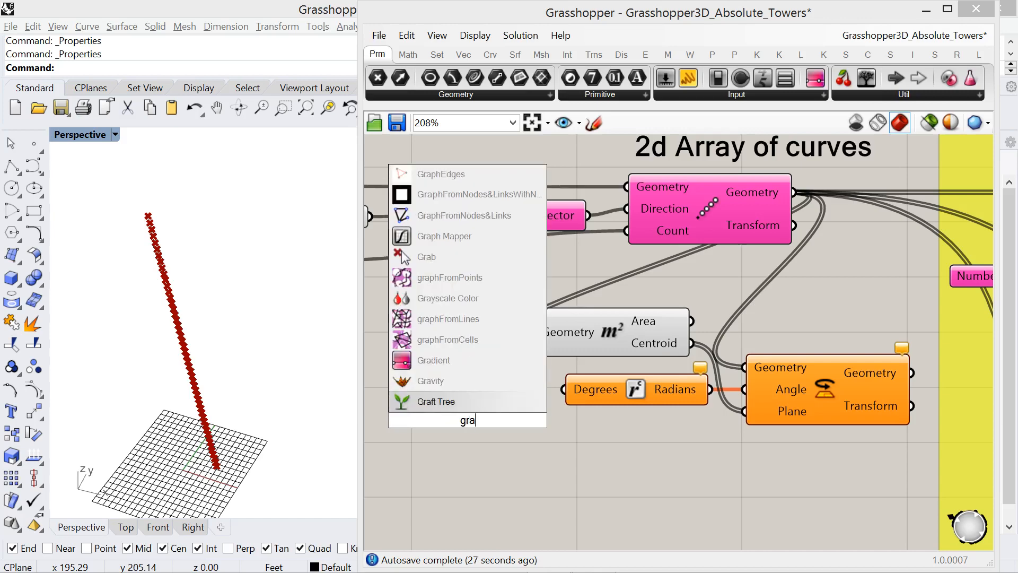
pyautogui.write('ph')
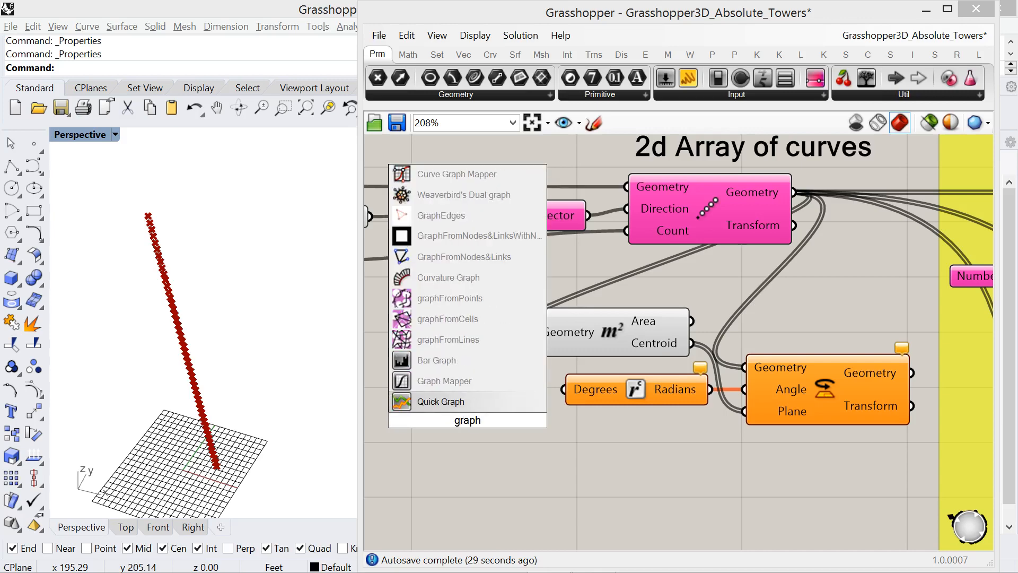
pyautogui.click(459, 383)
pyautogui.moveTo(502, 436); pyautogui.dragTo(565, 427, button='right')
pyautogui.scroll(-1, 630, 422)
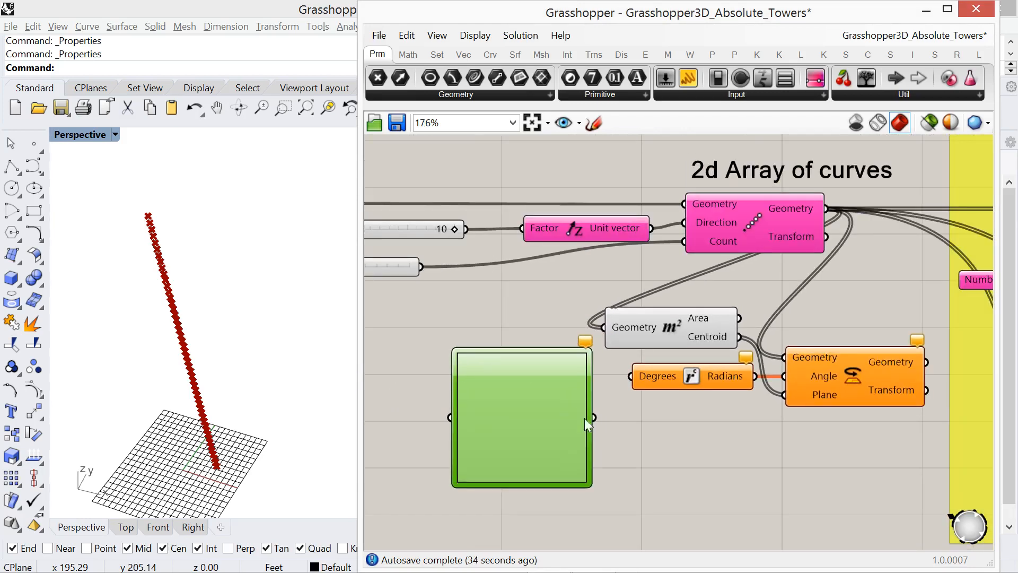
pyautogui.moveTo(569, 418); pyautogui.dragTo(550, 426)
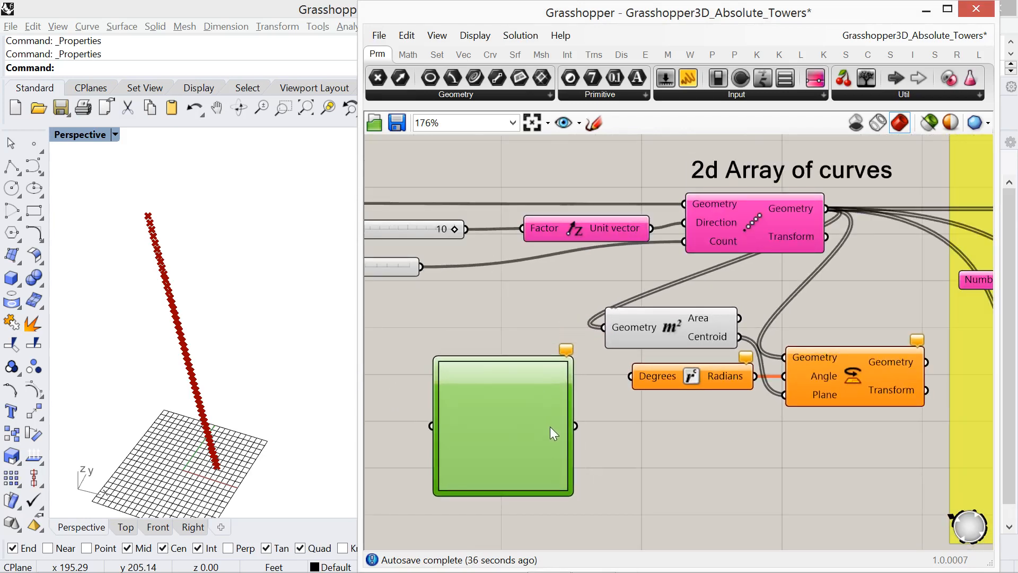
# Connect the Graph Mapper's output to the Degrees input of Radians and align the Graph Mapper level with it
pyautogui.click(492, 344)
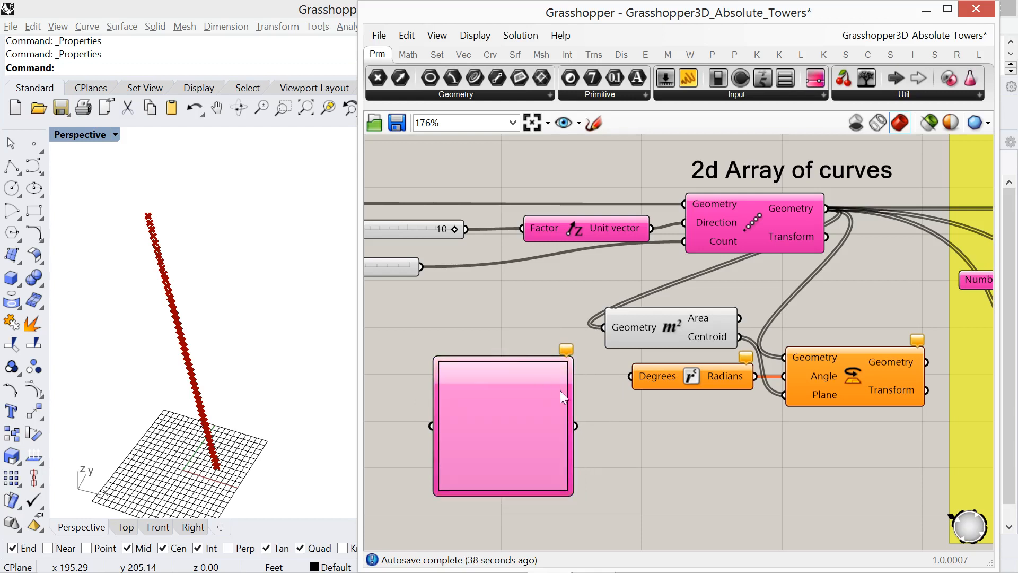
pyautogui.moveTo(578, 427); pyautogui.dragTo(628, 378)
pyautogui.moveTo(555, 430); pyautogui.dragTo(539, 383)
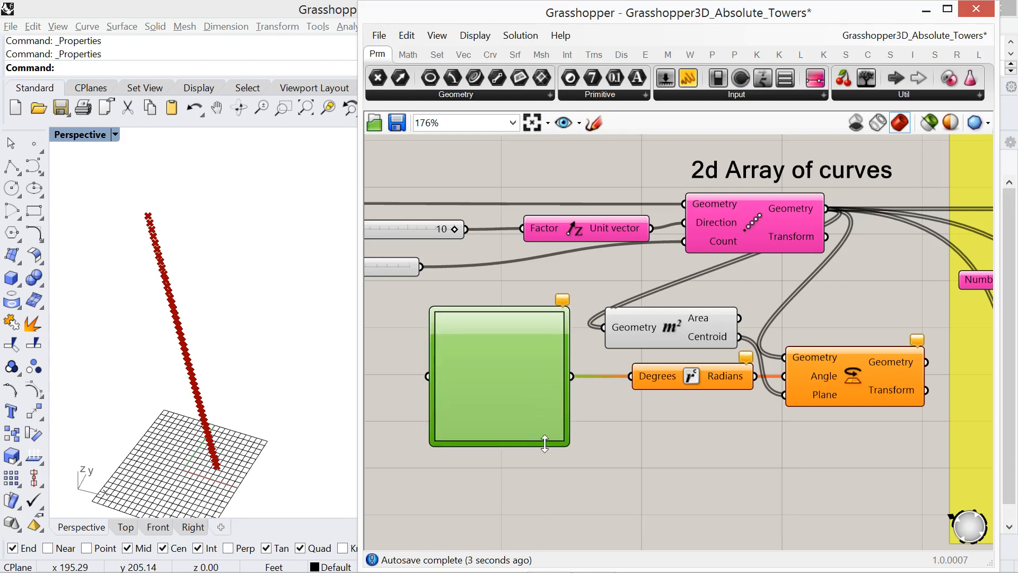
# Widen the Grasshopper window and add a Construct Domain component ahead of the Graph Mapper, below the # of Floors slider
pyautogui.moveTo(521, 493); pyautogui.dragTo(578, 492, button='right')
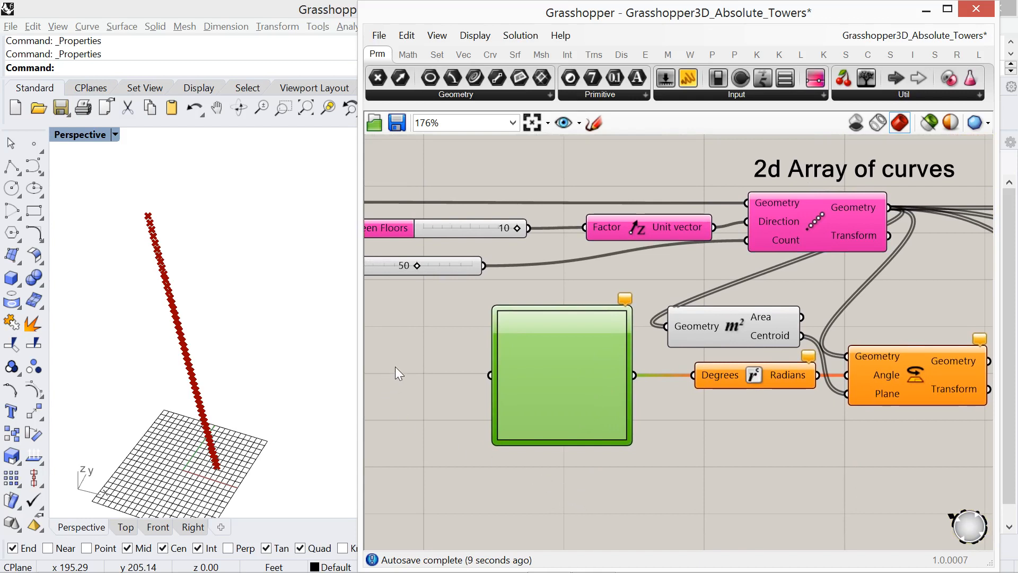
pyautogui.moveTo(357, 401); pyautogui.dragTo(265, 407)
pyautogui.moveTo(308, 399); pyautogui.dragTo(421, 401, button='right')
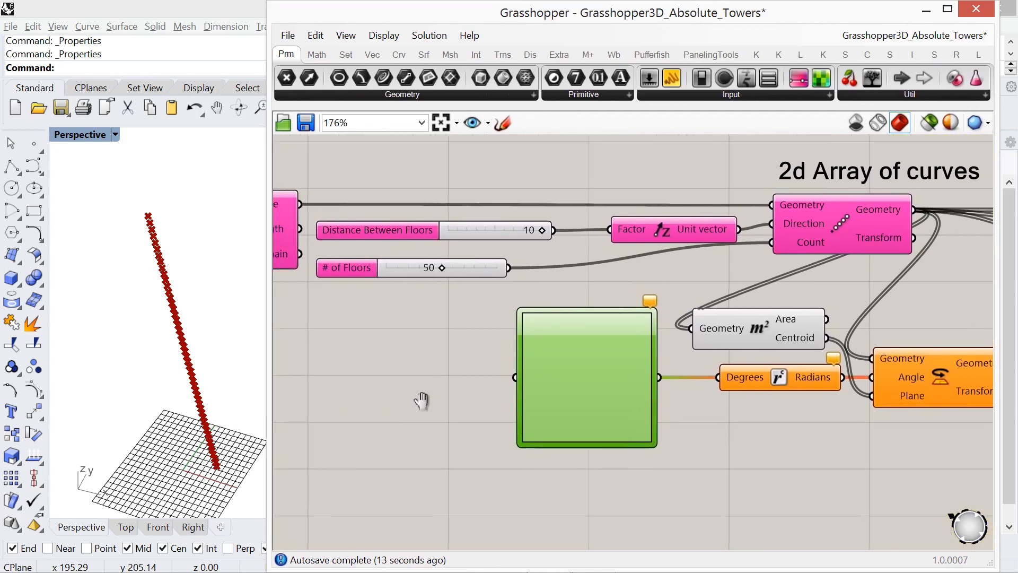
pyautogui.doubleClick(360, 370)
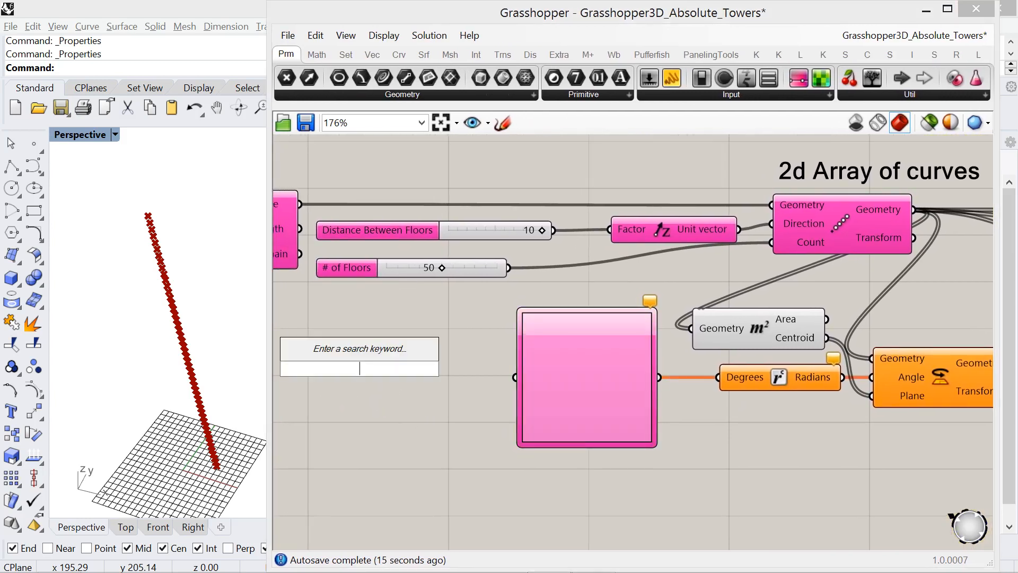
pyautogui.write('domain')
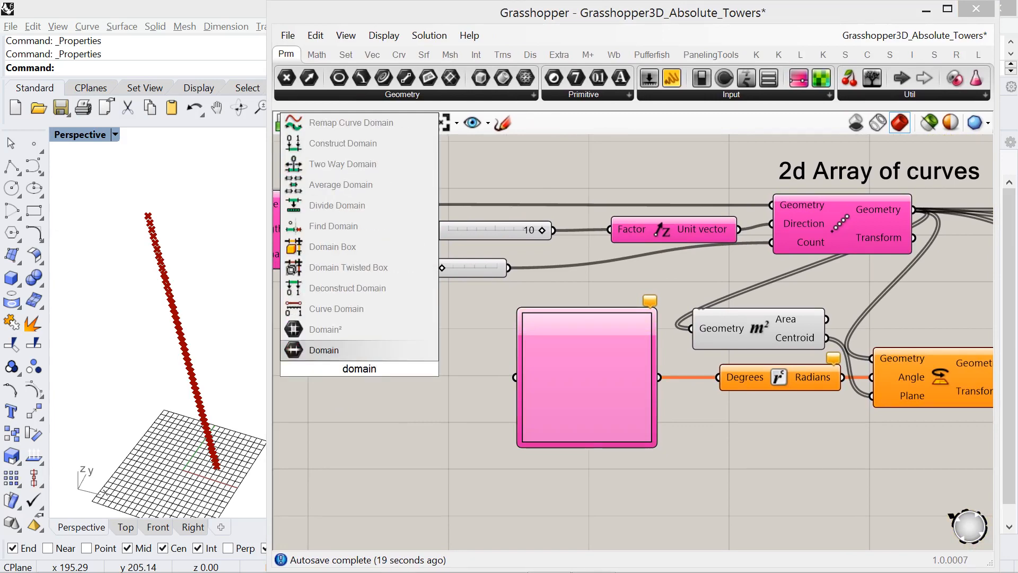
pyautogui.click(338, 145)
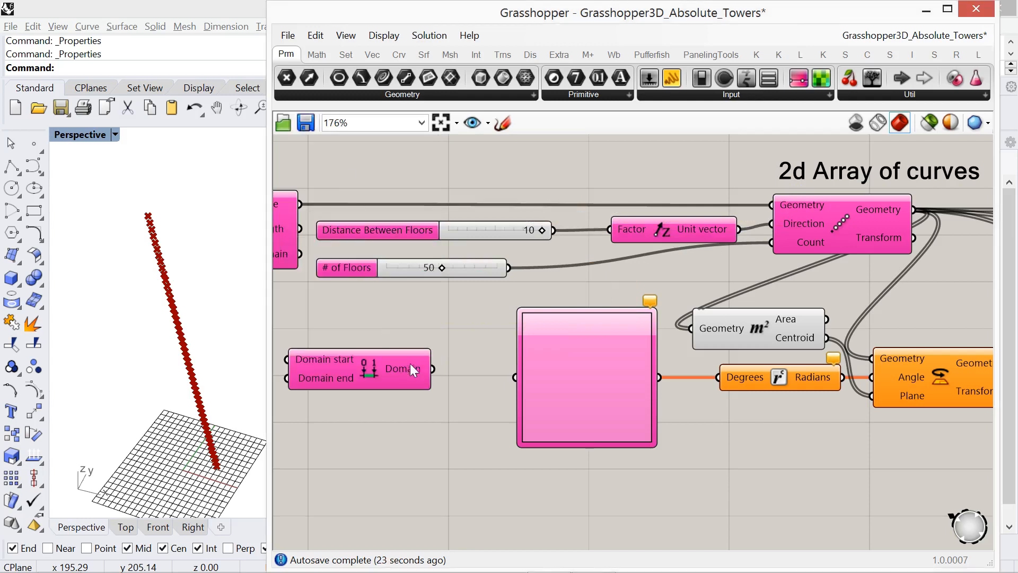
pyautogui.moveTo(411, 366); pyautogui.dragTo(432, 362)
# Add a number slider with value 0, connect it to Domain start, and place it beside the Construct Domain component
pyautogui.moveTo(439, 410); pyautogui.dragTo(614, 399, button='right')
pyautogui.doubleClick(440, 351)
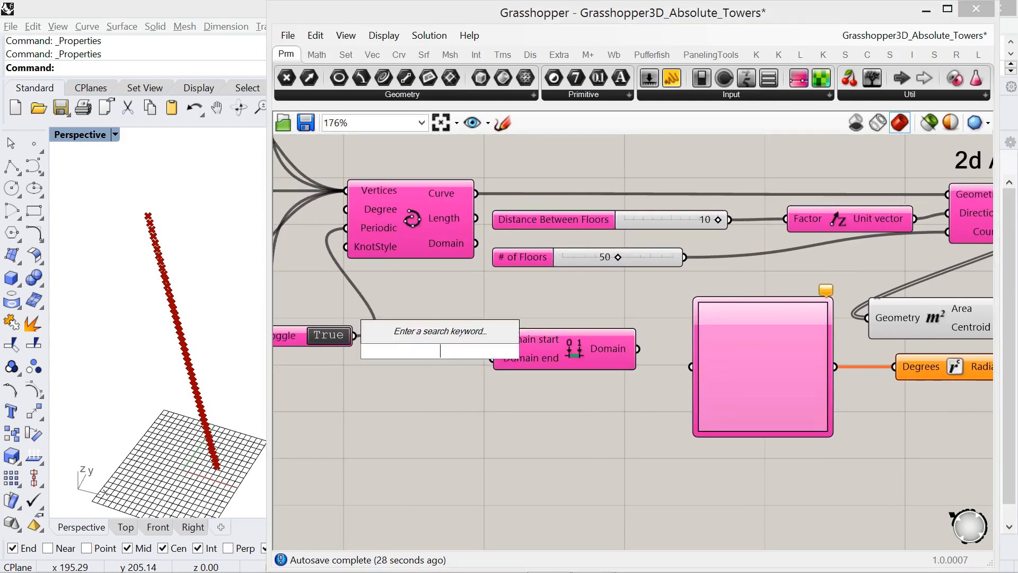
pyautogui.write('0')
pyautogui.press('Return')
pyautogui.moveTo(488, 351)
pyautogui.mouseDown()
pyautogui.moveTo(413, 367)
pyautogui.moveTo(471, 371)
pyautogui.moveTo(493, 340)
pyautogui.mouseUp()
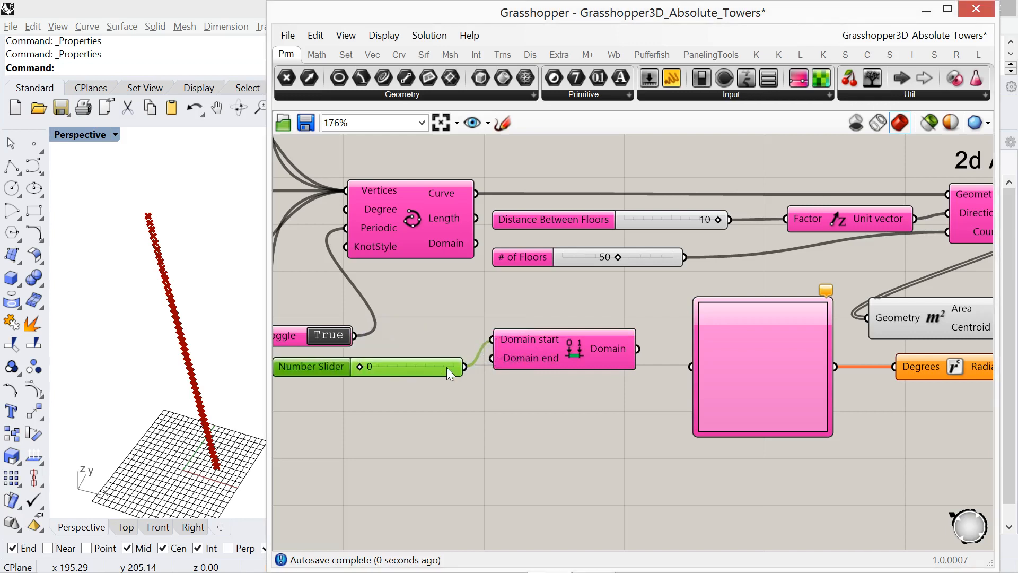
pyautogui.moveTo(446, 367); pyautogui.dragTo(444, 358)
# Feed a 360 number slider into Domain end and move the Boolean Toggle up, clear of the sliders
pyautogui.click(408, 404)
pyautogui.doubleClick(409, 403)
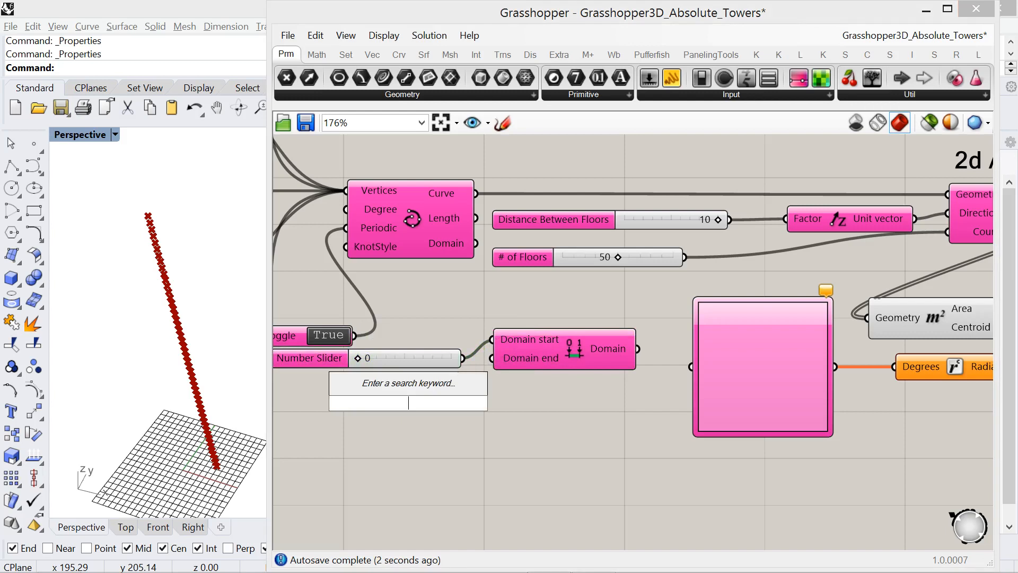
pyautogui.write('360')
pyautogui.press('Return')
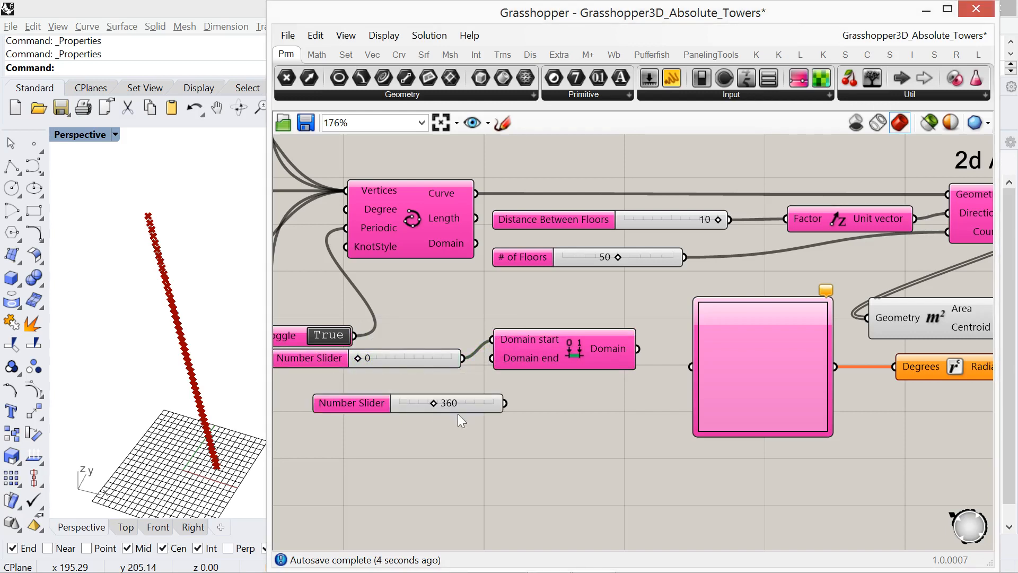
pyautogui.moveTo(480, 409); pyautogui.dragTo(490, 370)
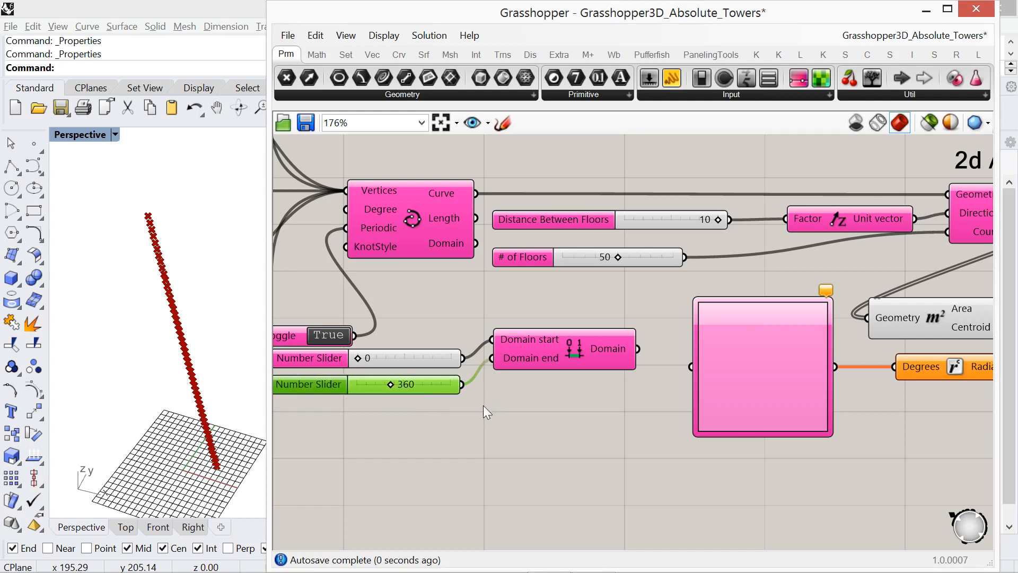
pyautogui.moveTo(312, 342); pyautogui.dragTo(288, 298)
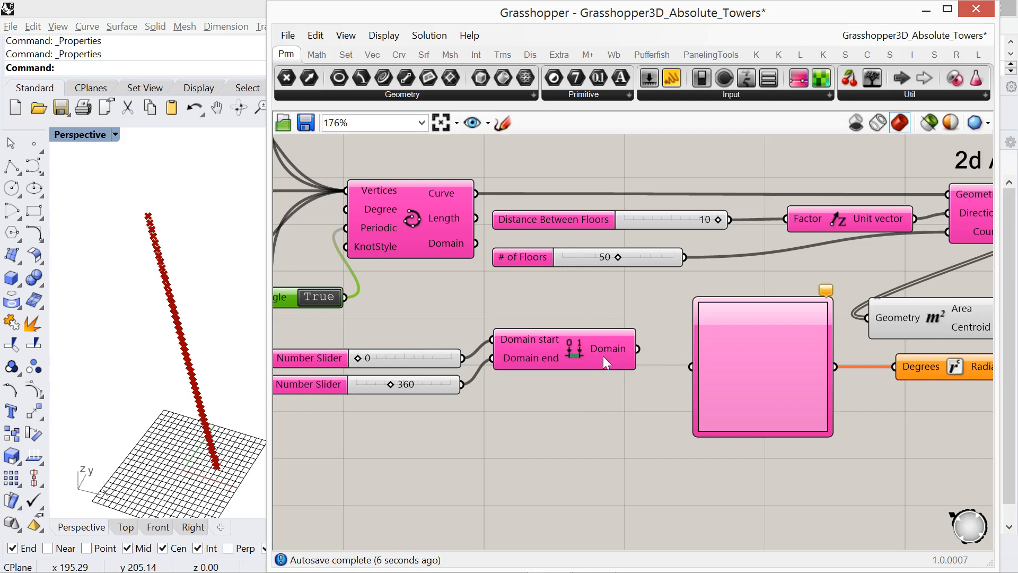
# Add a Range component, feed it the constructed domain, and connect its Range output to the Graph Mapper
pyautogui.moveTo(613, 350)
pyautogui.doubleClick(532, 438)
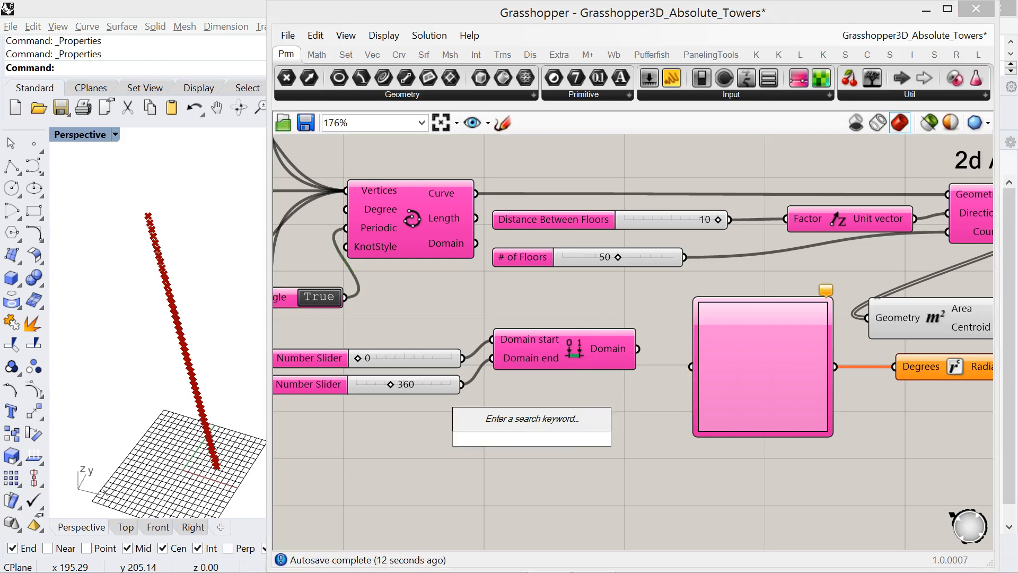
pyautogui.write('range')
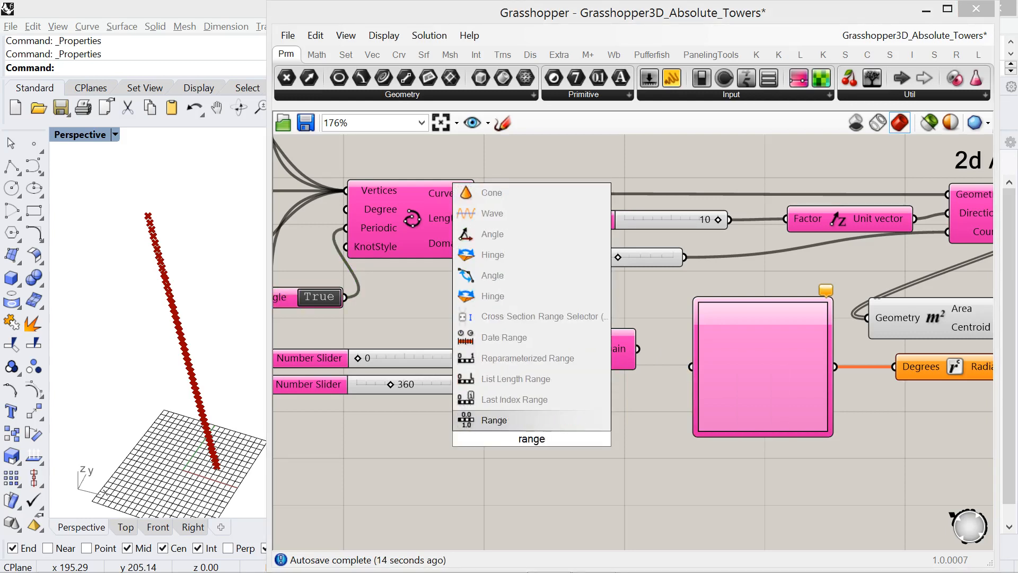
pyautogui.click(521, 422)
pyautogui.moveTo(531, 440); pyautogui.dragTo(593, 437)
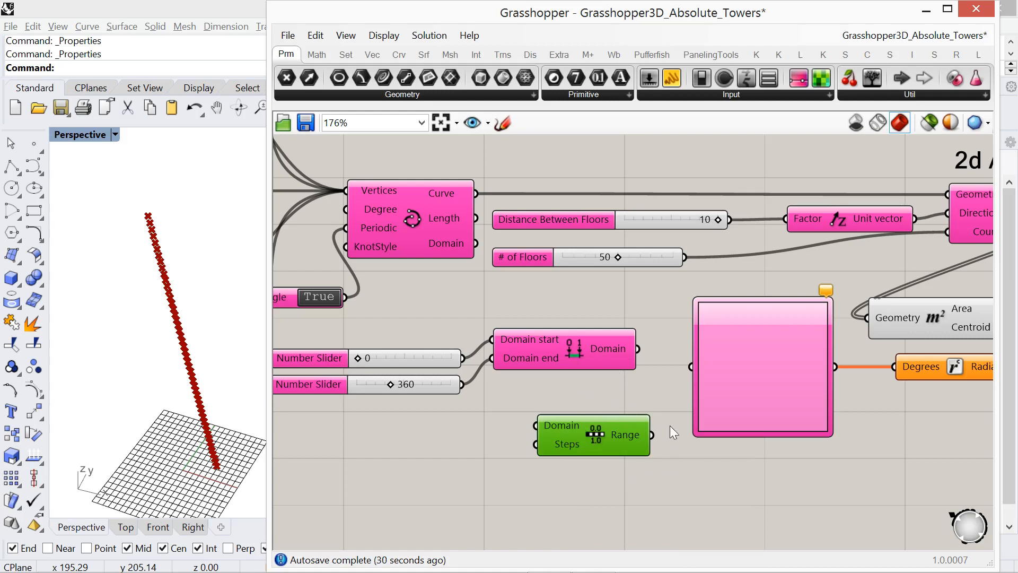
pyautogui.moveTo(653, 435); pyautogui.dragTo(536, 426)
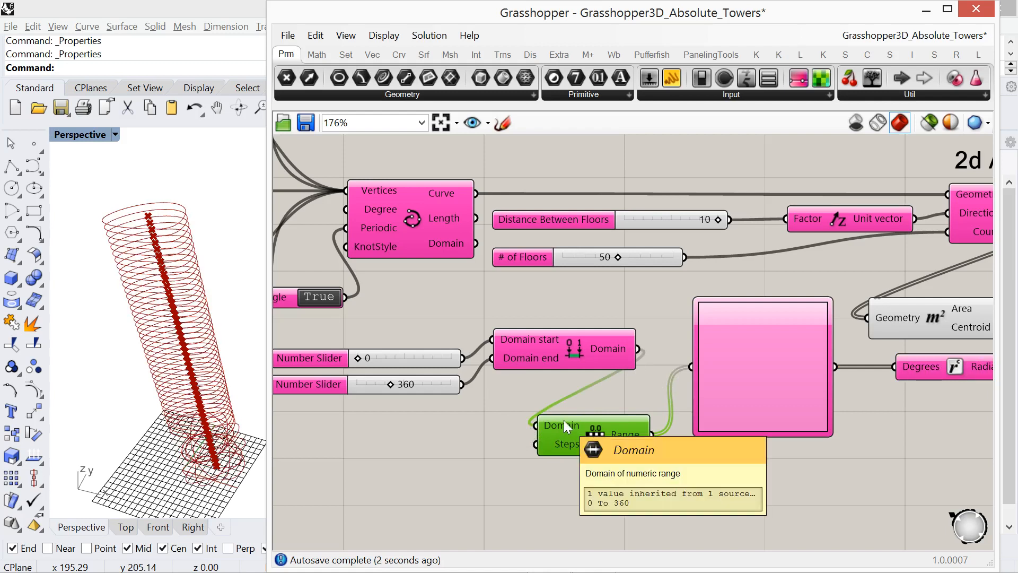
# Move all the rotation components, from the domain sliders through Rotate, down together to free space below the floor array
pyautogui.moveTo(561, 445)
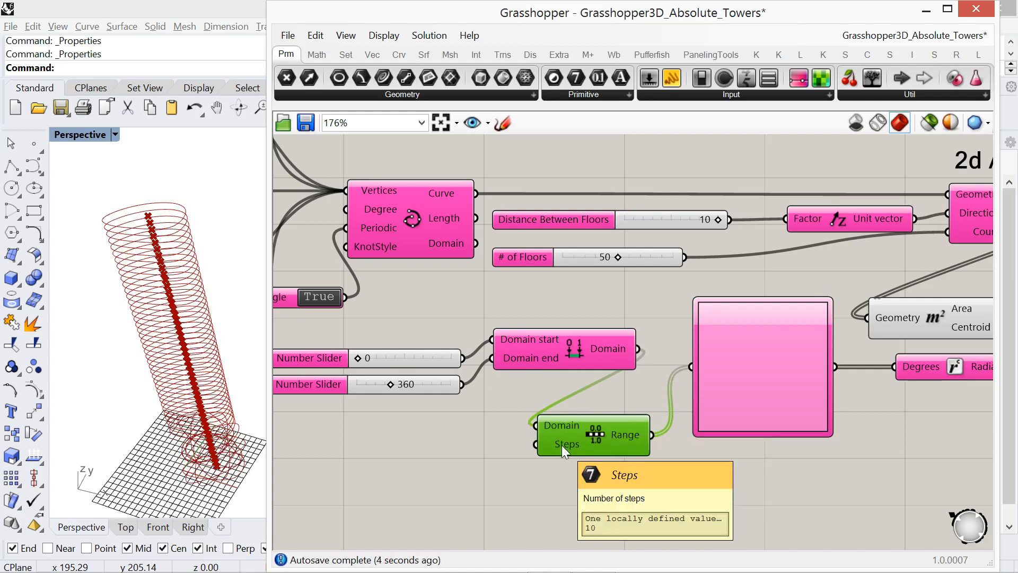
pyautogui.scroll(-4, 497, 408)
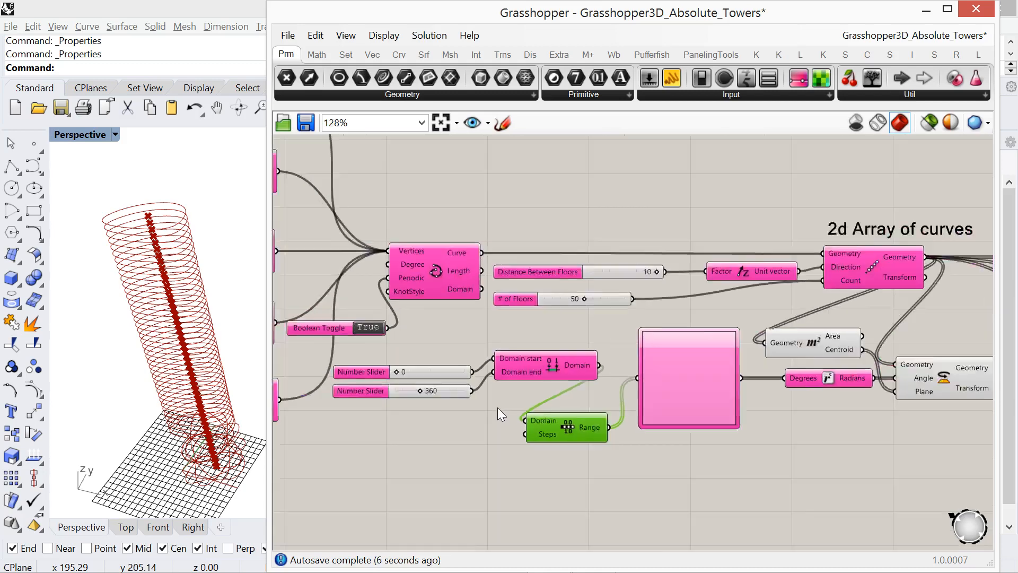
pyautogui.moveTo(575, 447); pyautogui.dragTo(574, 427, button='right')
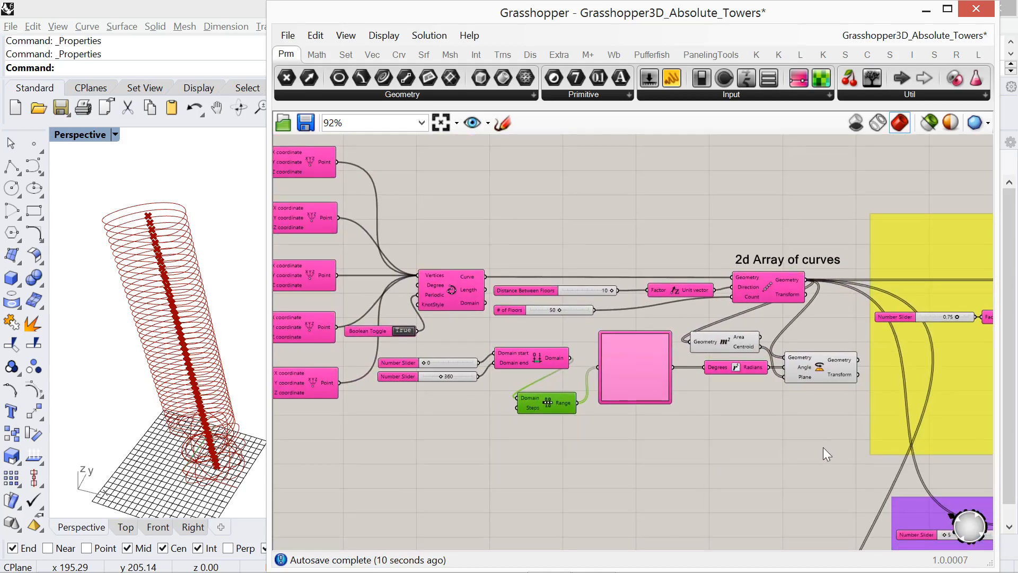
pyautogui.moveTo(823, 447); pyautogui.dragTo(467, 335)
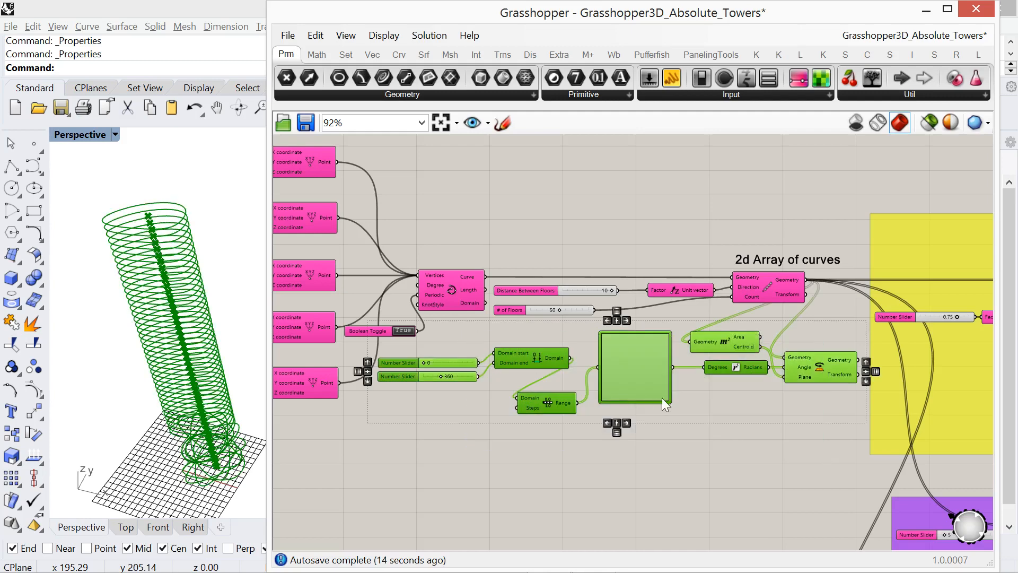
pyautogui.moveTo(660, 392); pyautogui.dragTo(588, 504)
# Add a Scribble note in the free space above the Graph Mapper components
pyautogui.doubleClick(485, 406)
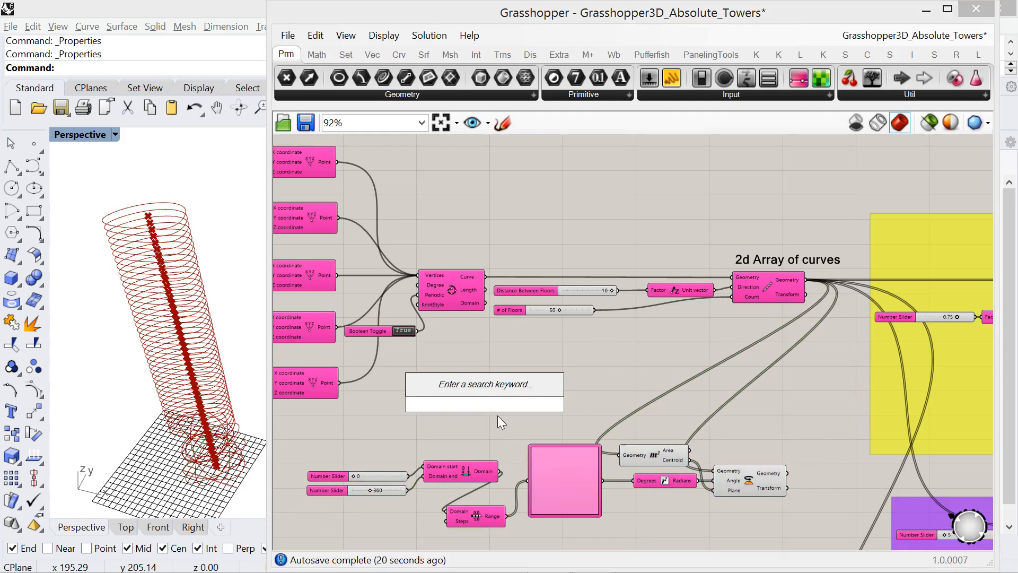
pyautogui.write('scrib')
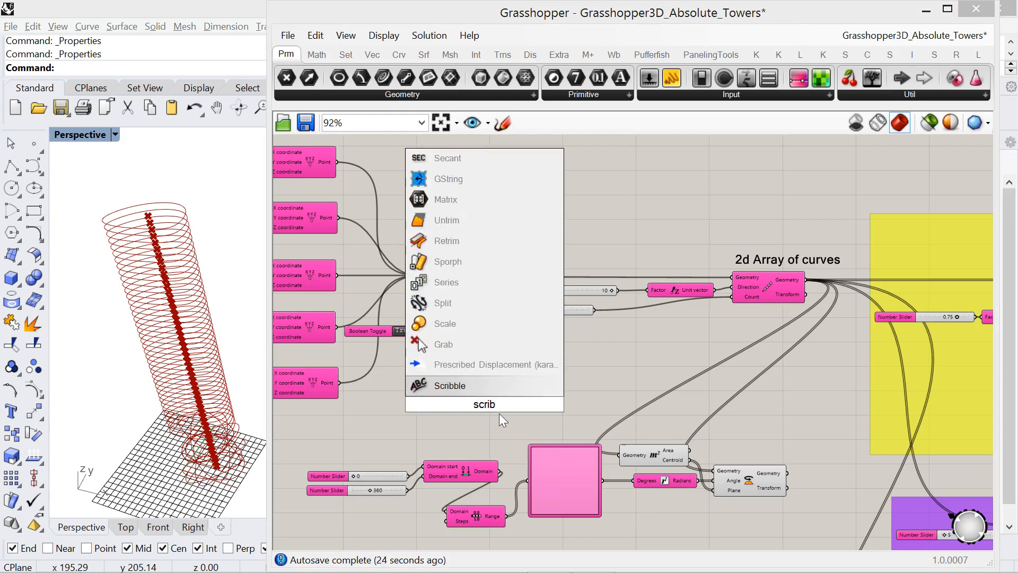
pyautogui.click(480, 390)
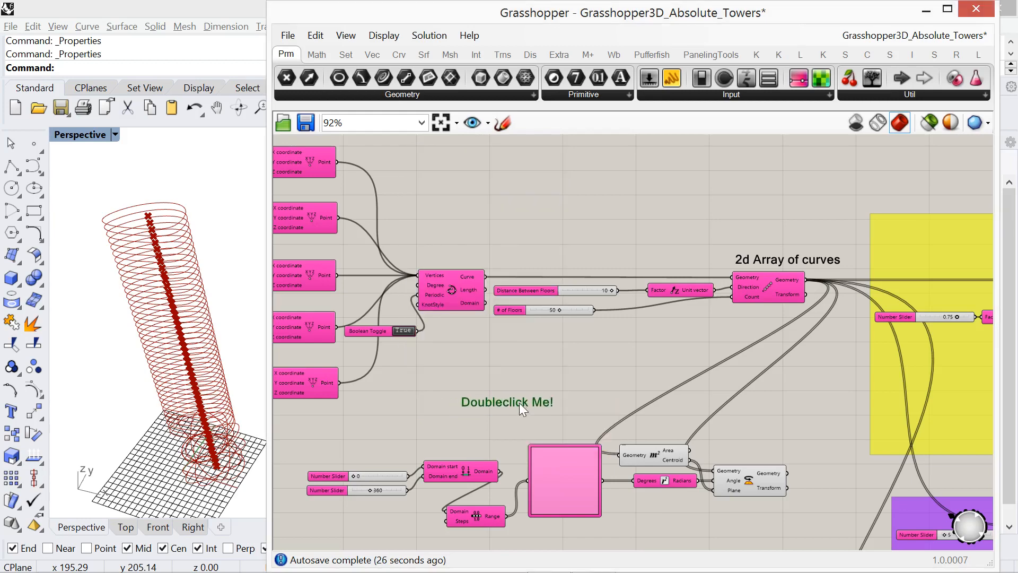
# Set the Scribble text to "Using Graphmapper to rotate the Tower" and center the note just above the rotation components
pyautogui.doubleClick(520, 402)
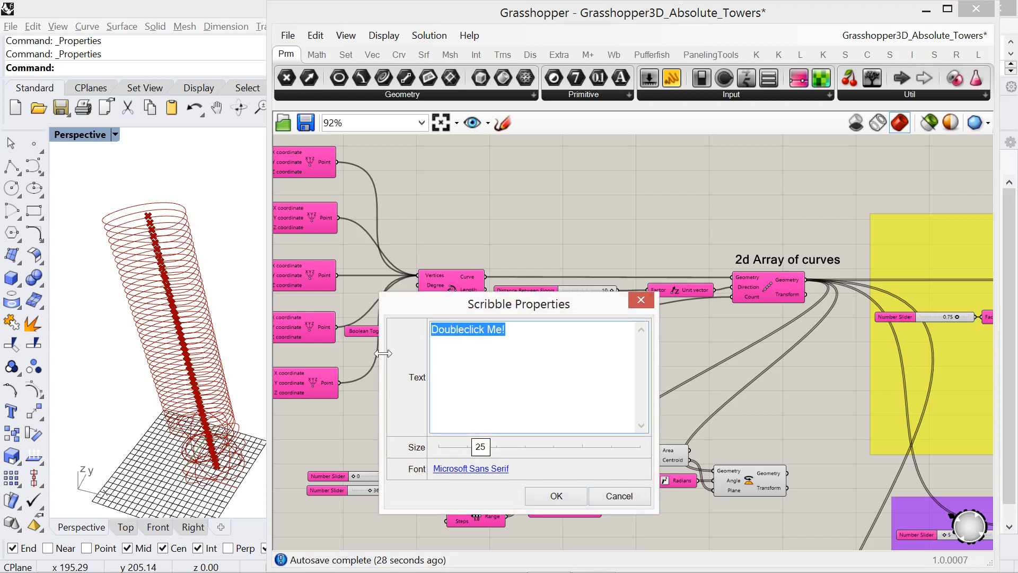
pyautogui.write('Using ')
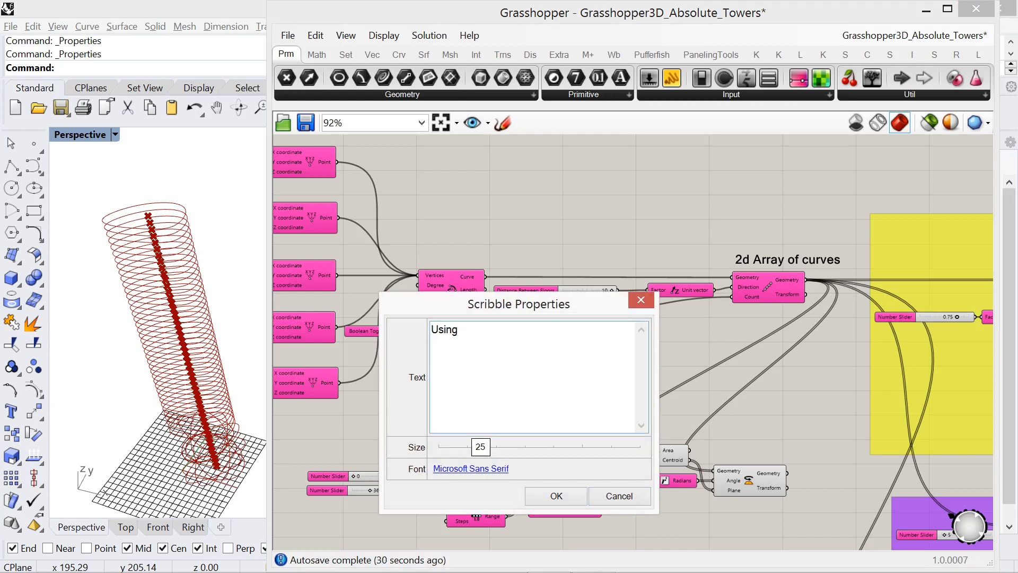
pyautogui.write('Graphmapper to')
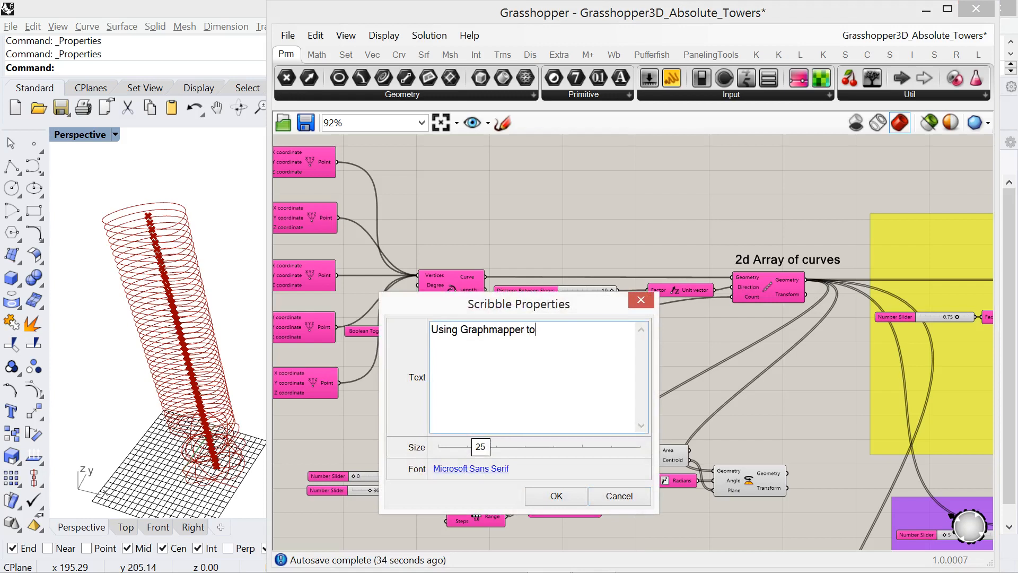
pyautogui.write(' rotate')
pyautogui.write(' the ')
pyautogui.write('Toers')
pyautogui.press('BackSpace')
pyautogui.press('BackSpace')
pyautogui.press('BackSpace')
pyautogui.write('wer')
pyautogui.click(566, 494)
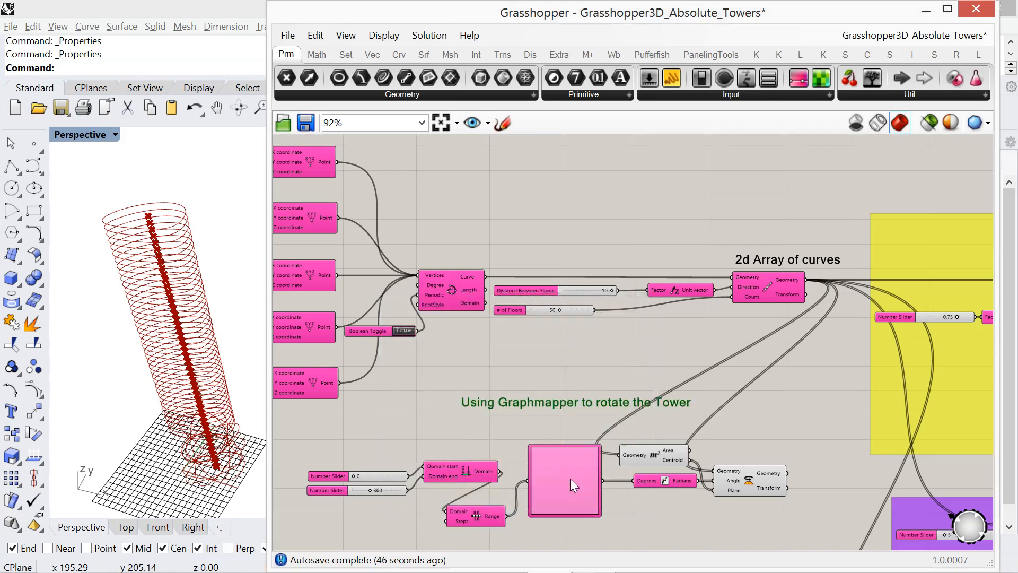
pyautogui.moveTo(547, 410); pyautogui.dragTo(486, 424)
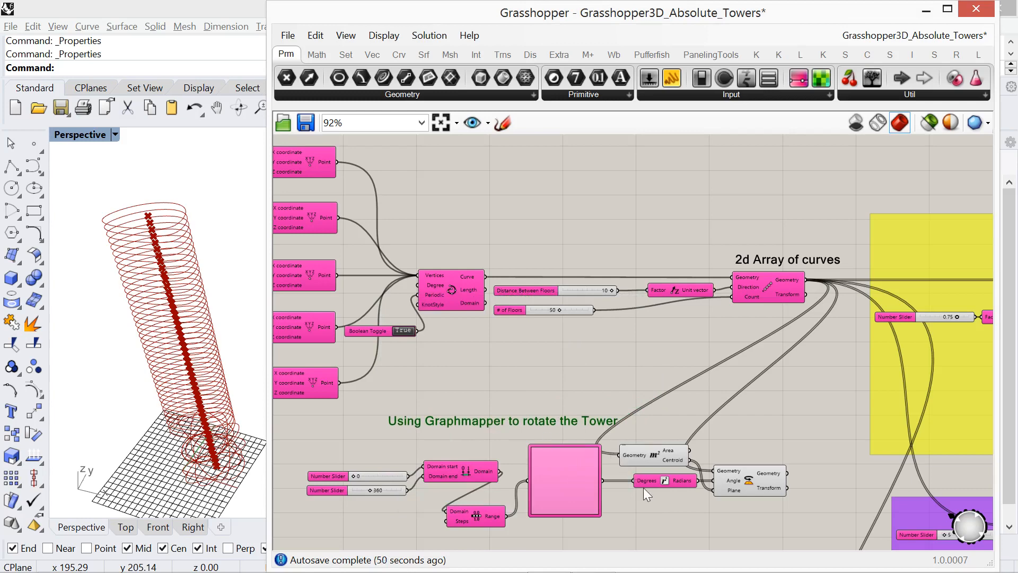
# Set the Graph Mapper's graph type to Gaussian
pyautogui.scroll(2, 644, 488)
pyautogui.scroll(3, 568, 411)
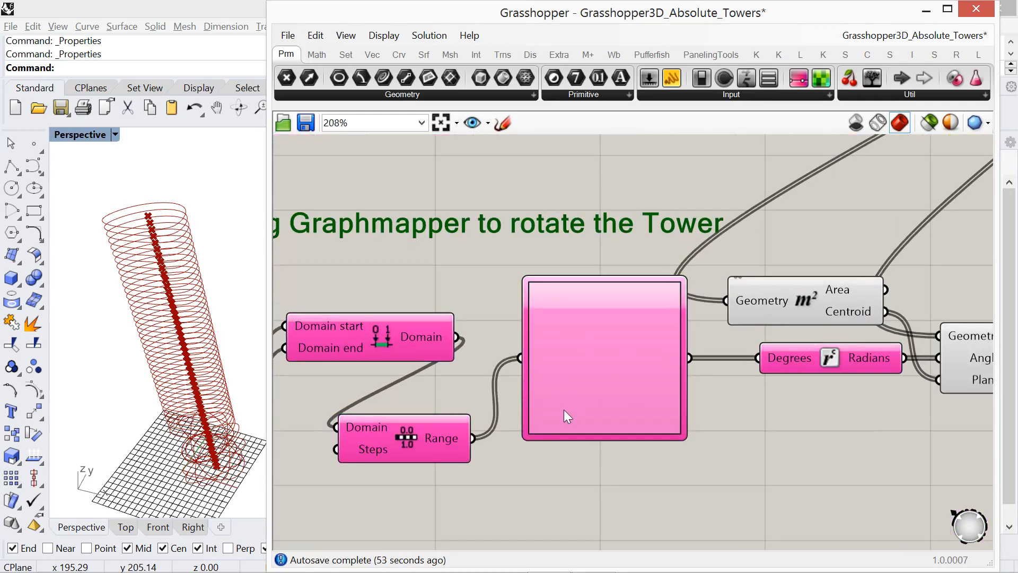
pyautogui.scroll(3, 595, 369)
pyautogui.rightClick(611, 343)
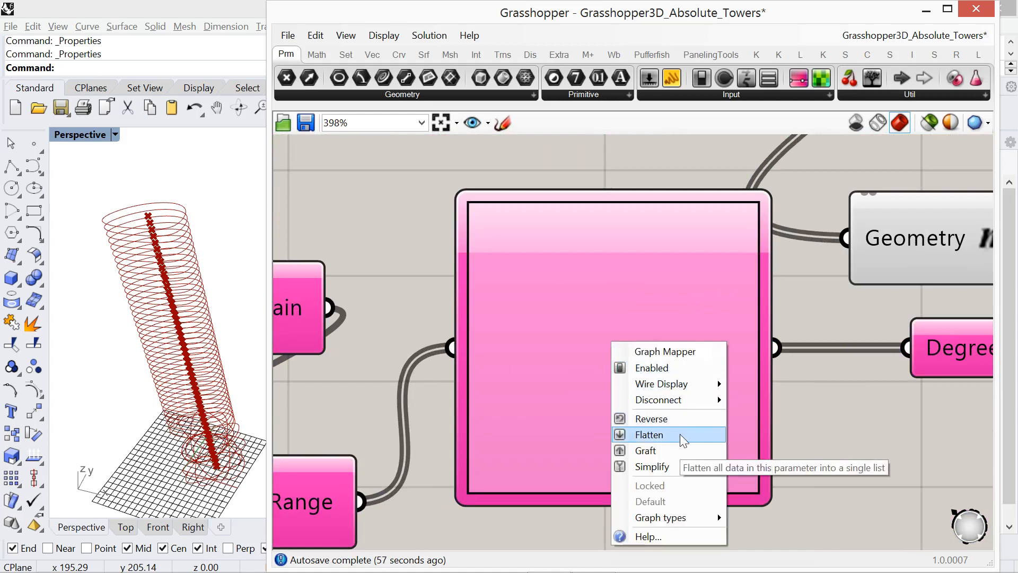
pyautogui.moveTo(696, 521)
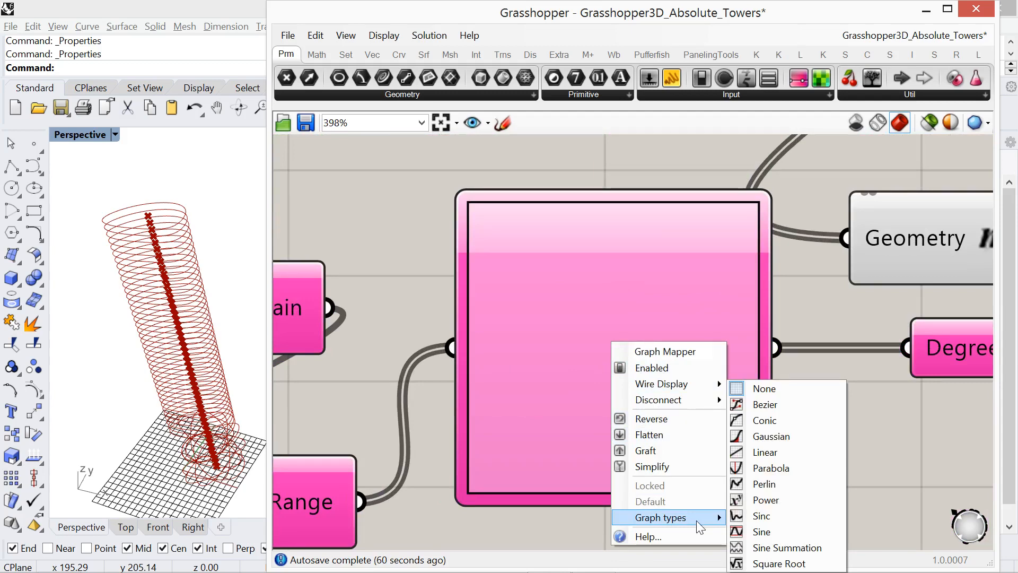
pyautogui.click(791, 438)
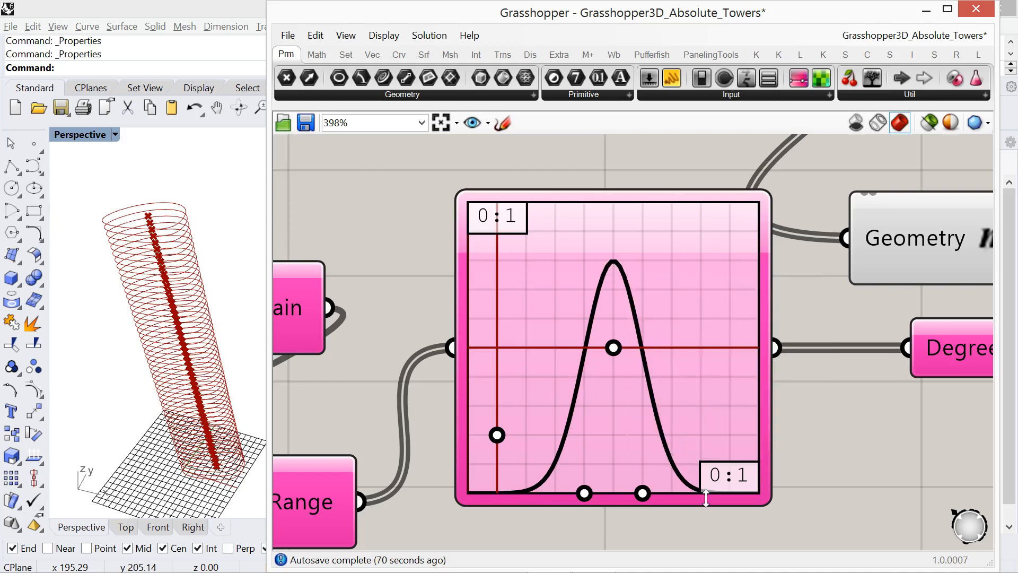
# Sketch freehand circles around the Graph Mapper's two 0:1 domain labels with line width 3
pyautogui.moveTo(410, 290)
pyautogui.mouseDown(button='right')
pyautogui.moveTo(487, 267)
pyautogui.moveTo(516, 336)
pyautogui.mouseUp(button='right')
pyautogui.scroll(-2, 497, 293)
pyautogui.click(501, 124)
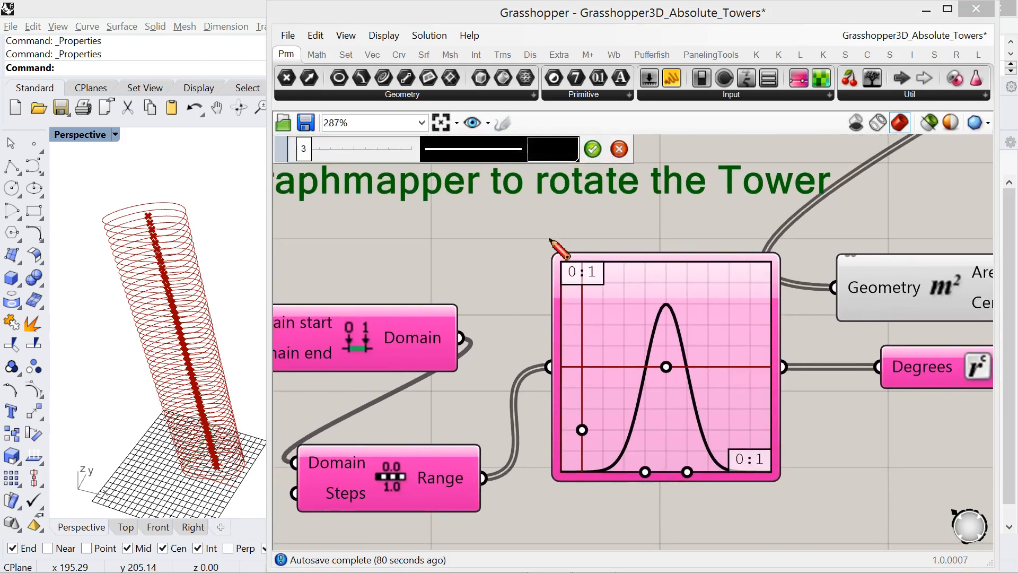
pyautogui.moveTo(548, 238)
pyautogui.mouseDown()
pyautogui.moveTo(626, 249)
pyautogui.moveTo(594, 310)
pyautogui.moveTo(534, 271)
pyautogui.moveTo(545, 241)
pyautogui.moveTo(563, 229)
pyautogui.mouseUp()
pyautogui.moveTo(709, 435)
pyautogui.mouseDown()
pyautogui.moveTo(764, 431)
pyautogui.moveTo(796, 465)
pyautogui.moveTo(735, 517)
pyautogui.moveTo(700, 470)
pyautogui.moveTo(715, 436)
pyautogui.mouseUp()
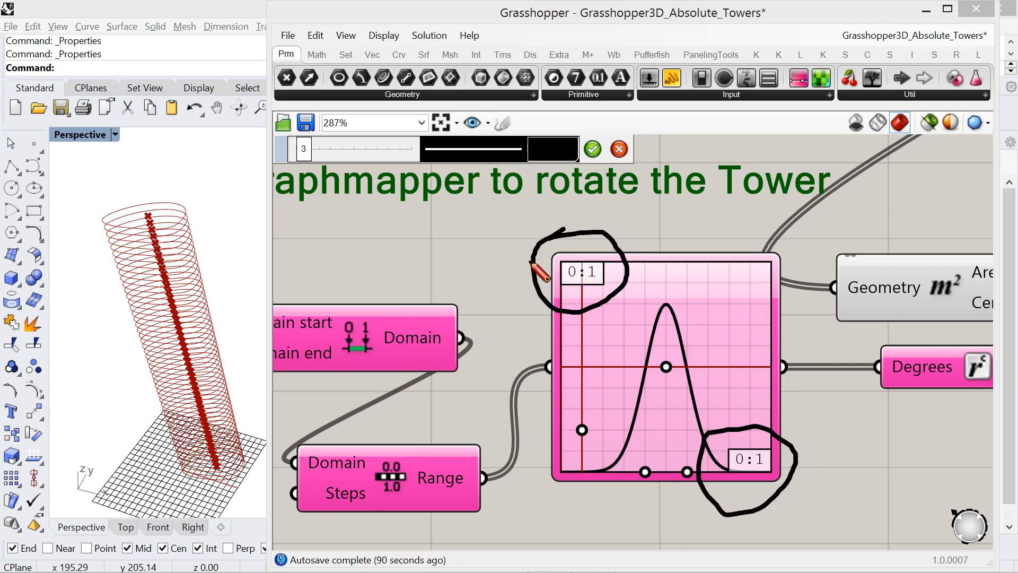
# Sketch a leader line out from the circle around the Graph Mapper's vertical domain label and add a Scribble note at its free end
pyautogui.moveTo(529, 260); pyautogui.dragTo(447, 249)
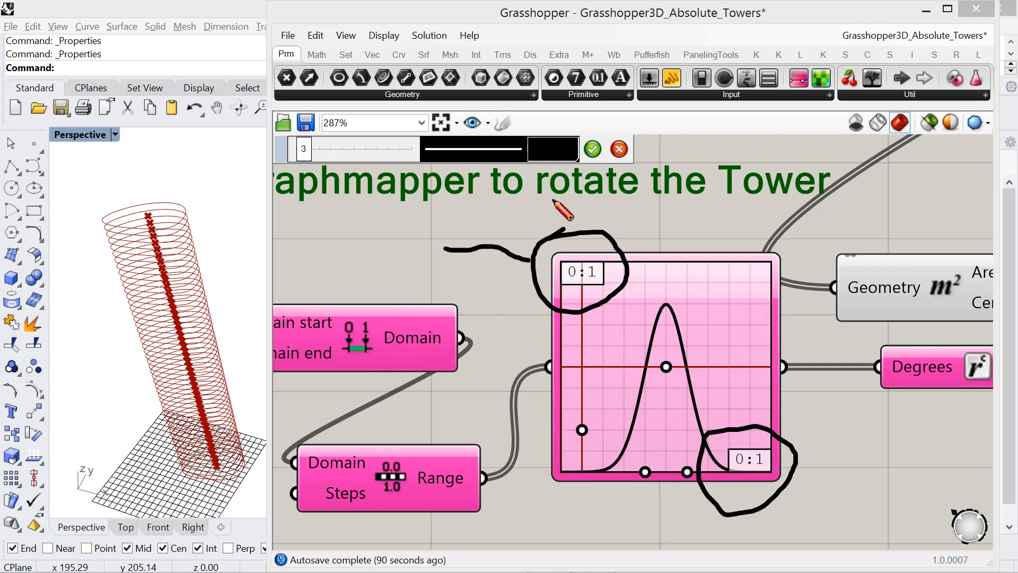
pyautogui.click(592, 149)
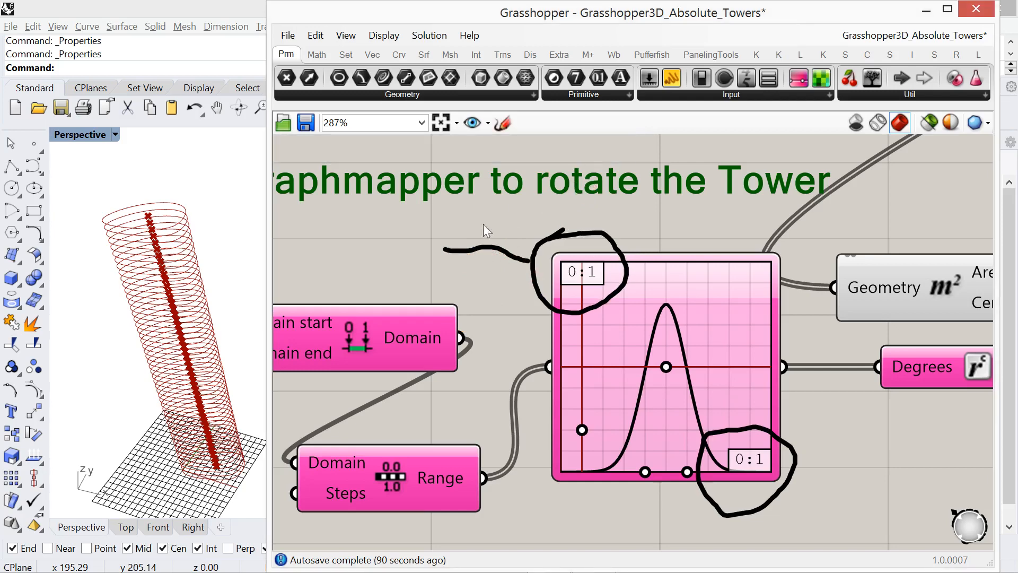
pyautogui.doubleClick(395, 256)
pyautogui.write('scrib')
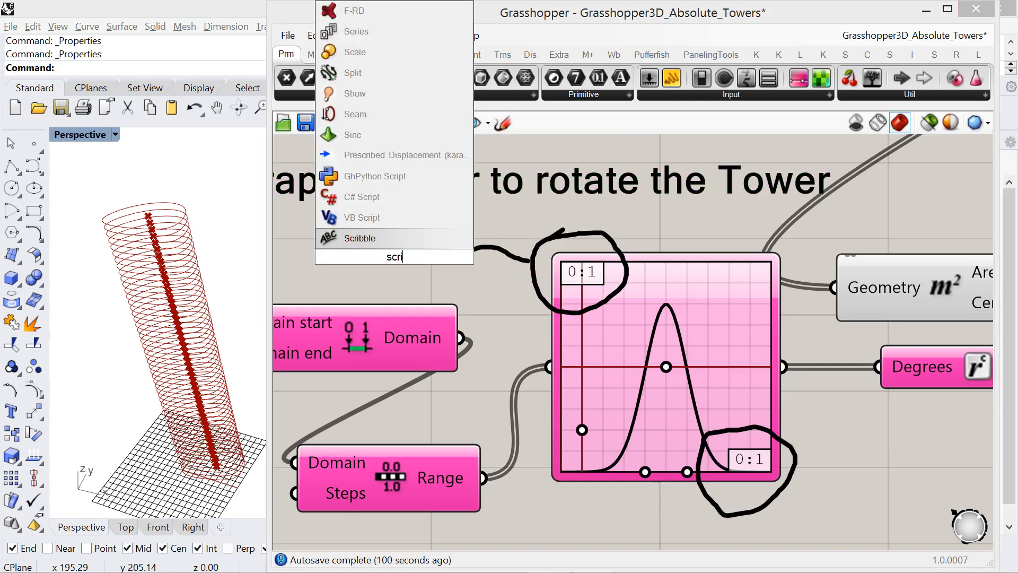
pyautogui.click(368, 235)
pyautogui.moveTo(429, 261)
pyautogui.mouseDown()
pyautogui.moveTo(367, 259)
pyautogui.moveTo(359, 268)
pyautogui.mouseUp()
pyautogui.moveTo(358, 269); pyautogui.dragTo(566, 262, button='right')
pyautogui.moveTo(566, 262); pyautogui.dragTo(510, 257)
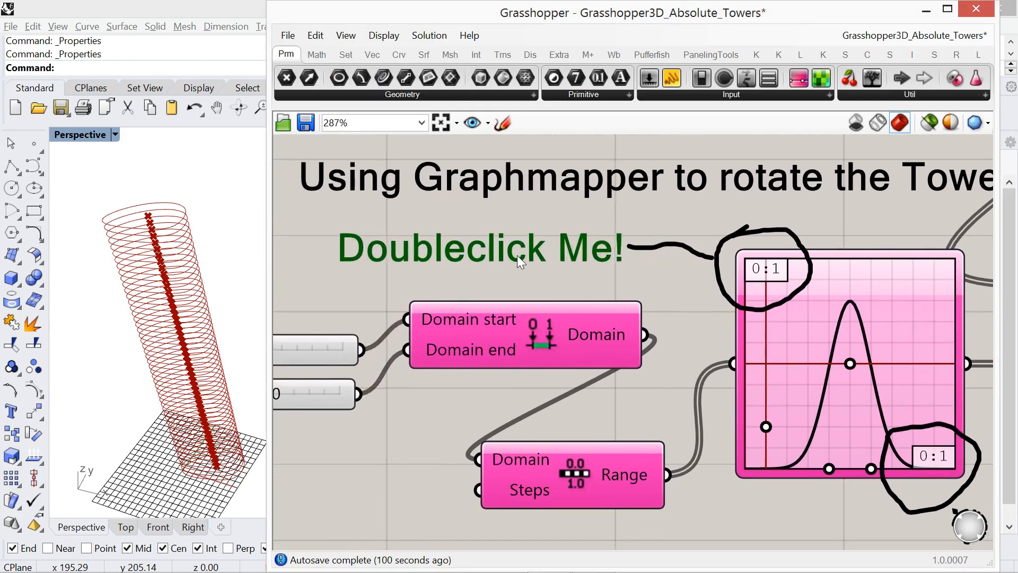
# Set the new Scribble's text to "Must match construct domain"
pyautogui.doubleClick(511, 256)
pyautogui.moveTo(508, 184); pyautogui.dragTo(376, 189)
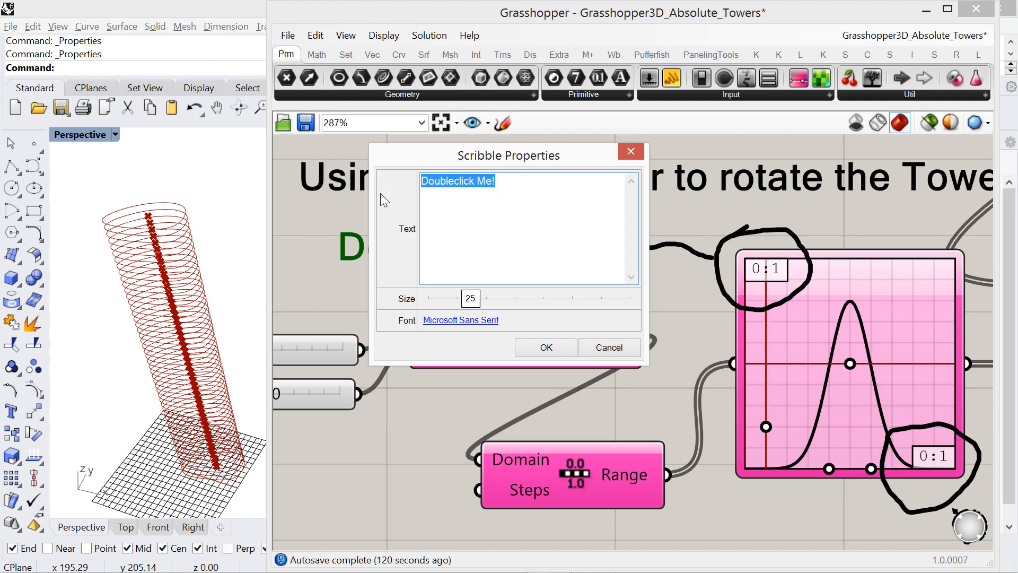
pyautogui.write('Mus')
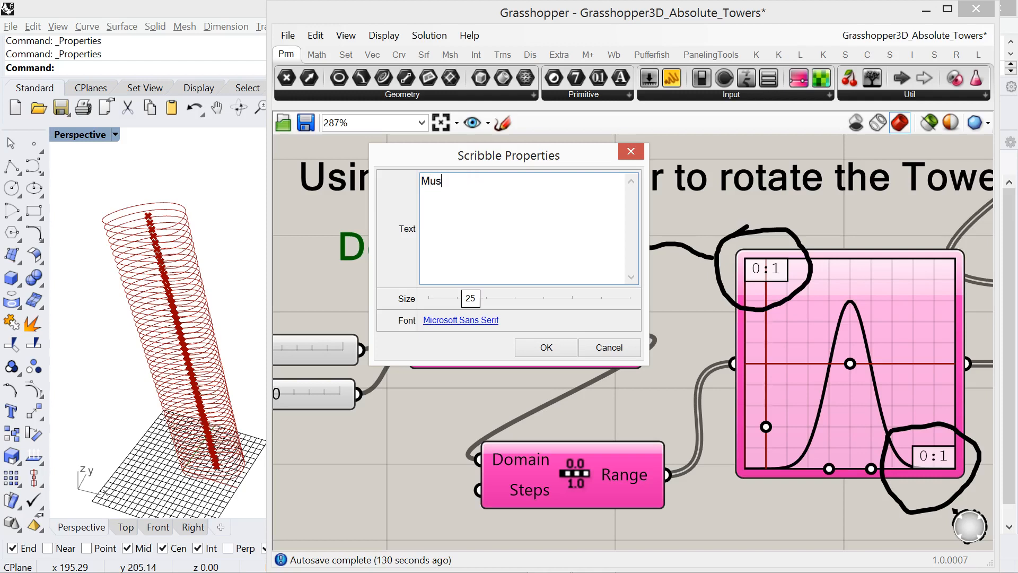
pyautogui.write('t match construct domain')
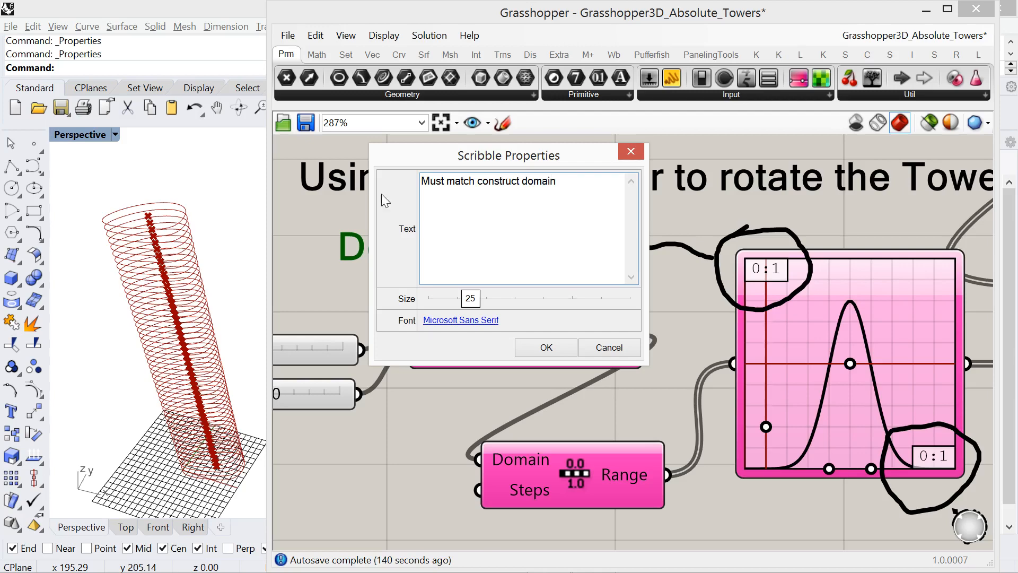
pyautogui.click(545, 347)
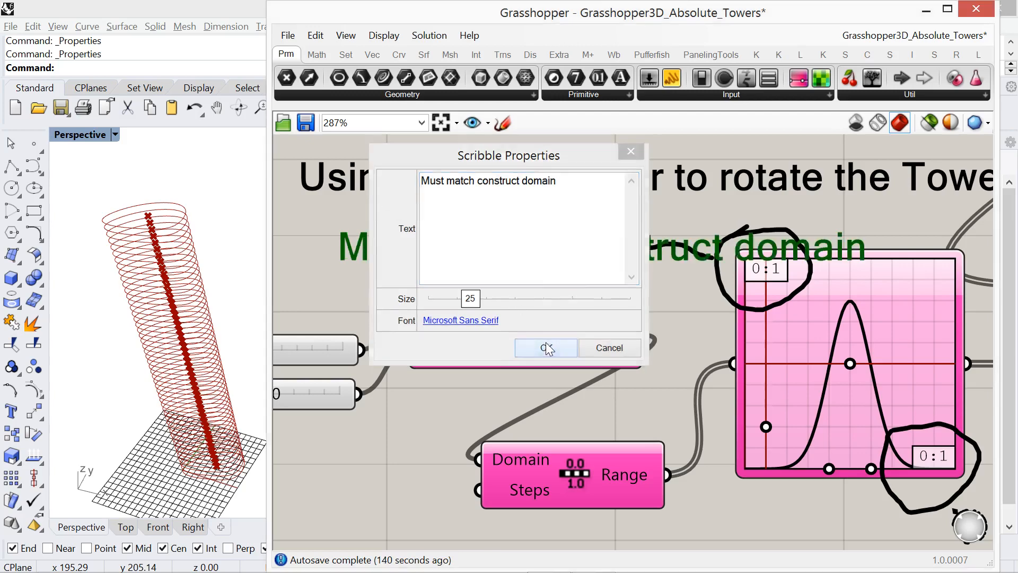
# Reduce the "Must match construct domain" note to size 11 and place it at the end of the leader line
pyautogui.moveTo(533, 255); pyautogui.dragTo(513, 260)
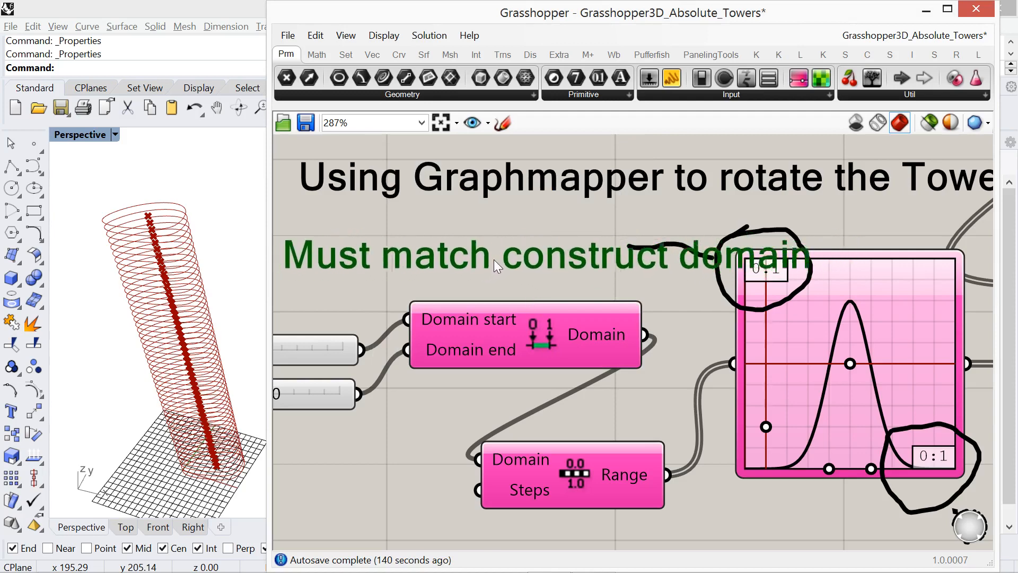
pyautogui.doubleClick(542, 253)
pyautogui.moveTo(508, 305); pyautogui.dragTo(476, 304)
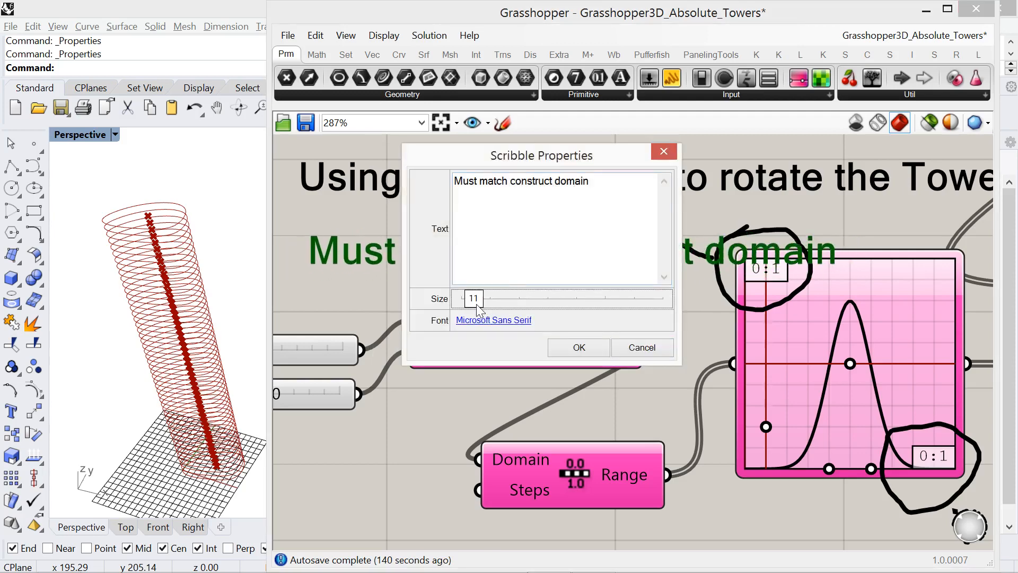
pyautogui.click(580, 347)
pyautogui.moveTo(497, 243); pyautogui.dragTo(580, 247)
pyautogui.click(590, 281)
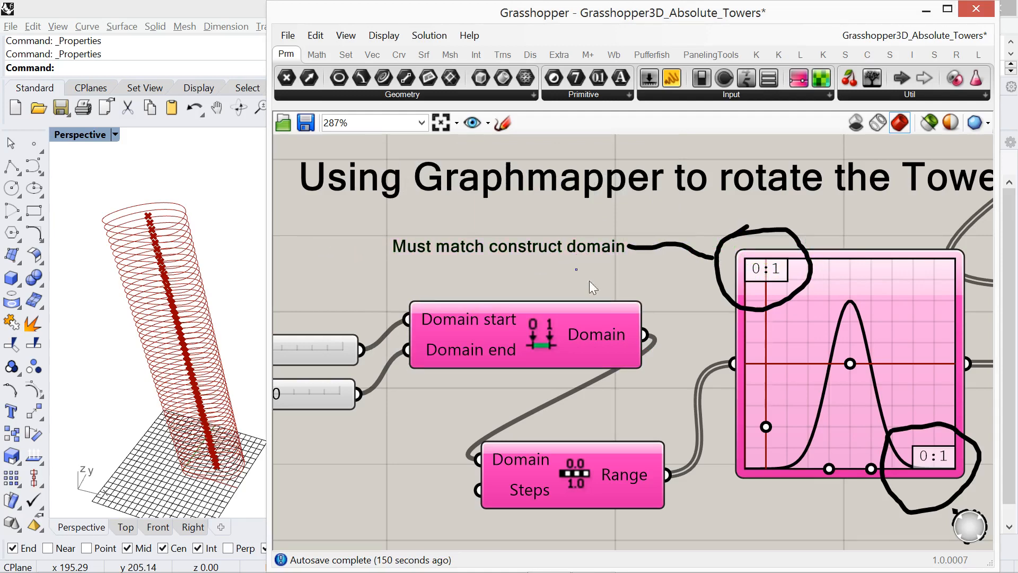
# Open the Graph Mapper's Graph Editor and set the X domain's upper limit to 360
pyautogui.scroll(-2, 631, 307)
pyautogui.moveTo(437, 385); pyautogui.dragTo(496, 359, button='right')
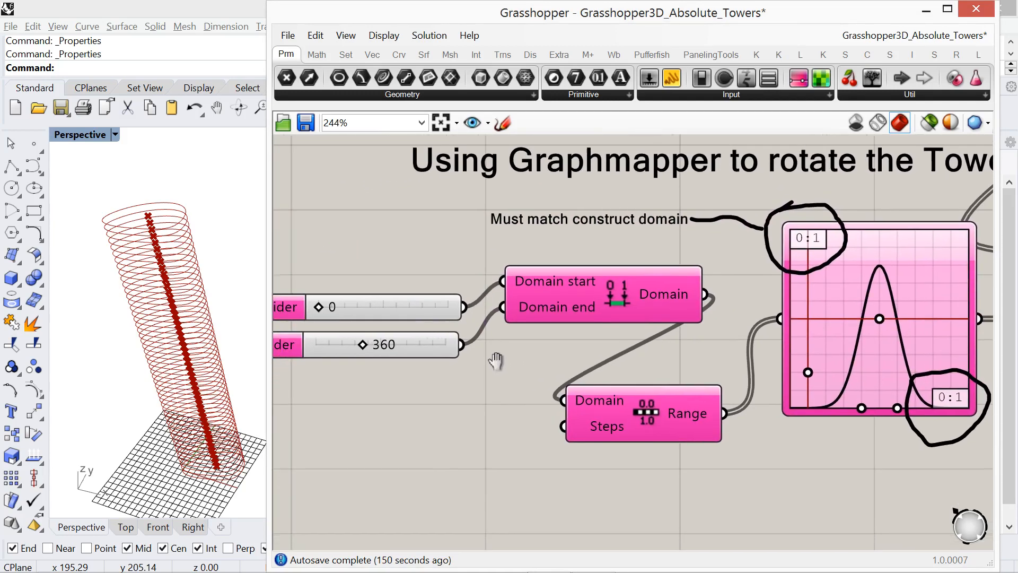
pyautogui.moveTo(577, 351); pyautogui.dragTo(567, 356, button='right')
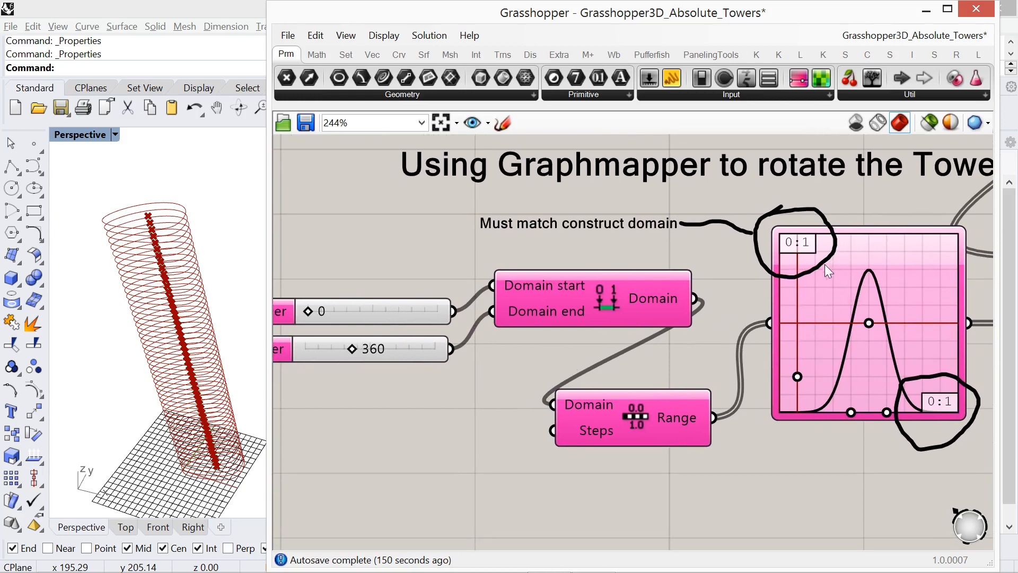
pyautogui.doubleClick(820, 306)
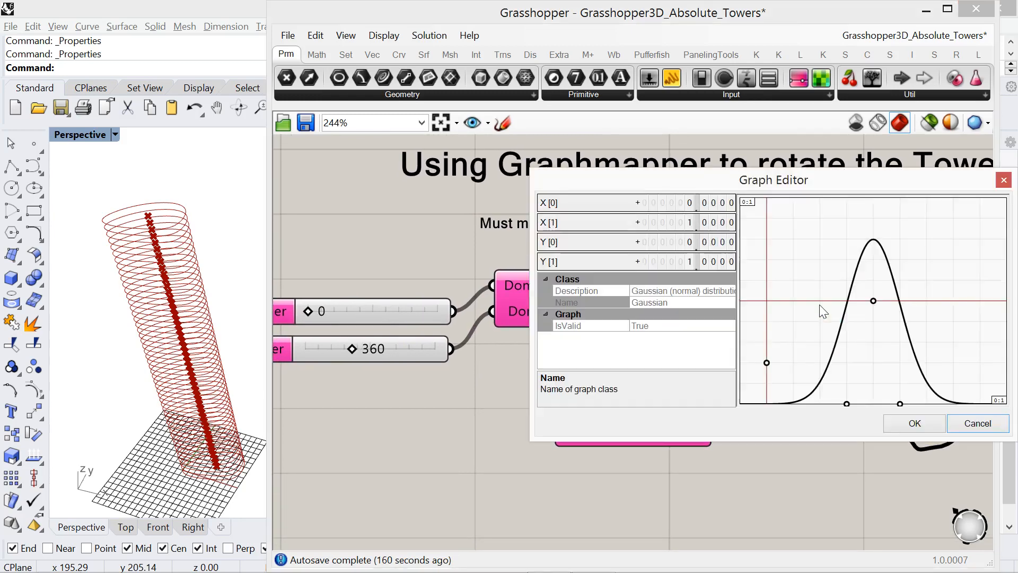
pyautogui.doubleClick(653, 223)
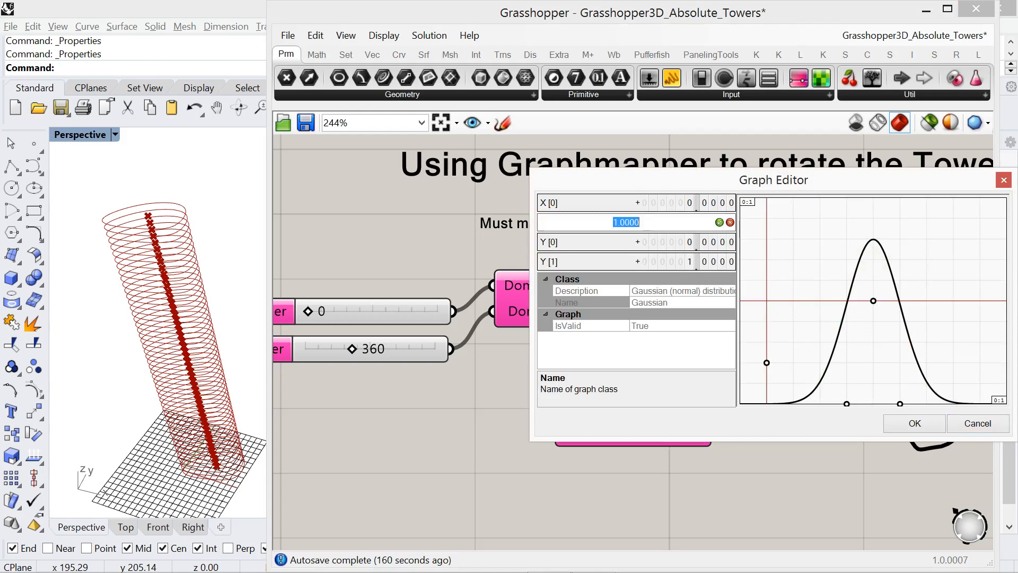
pyautogui.write('36')
pyautogui.press('BackSpace')
pyautogui.write('60')
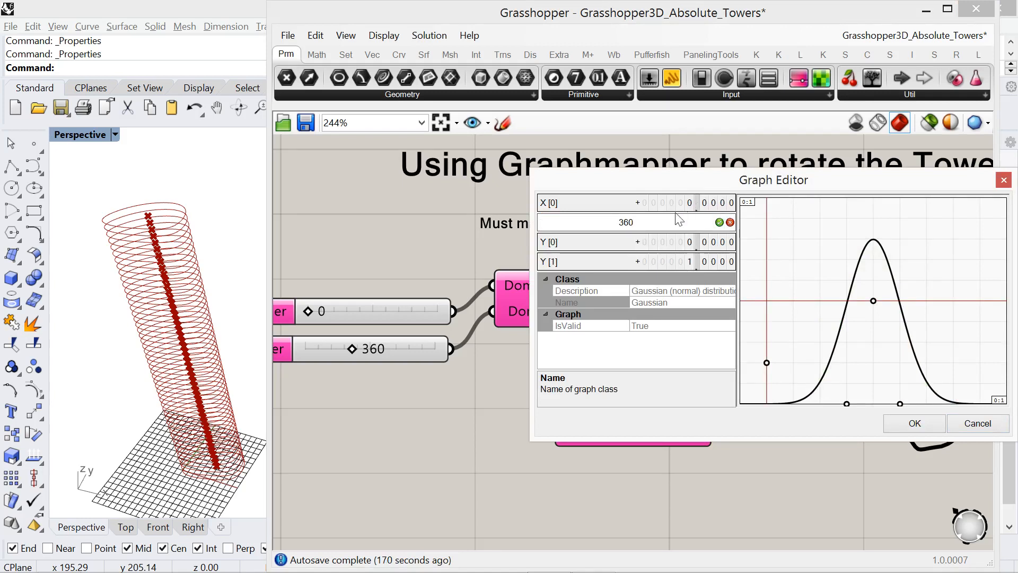
pyautogui.click(719, 222)
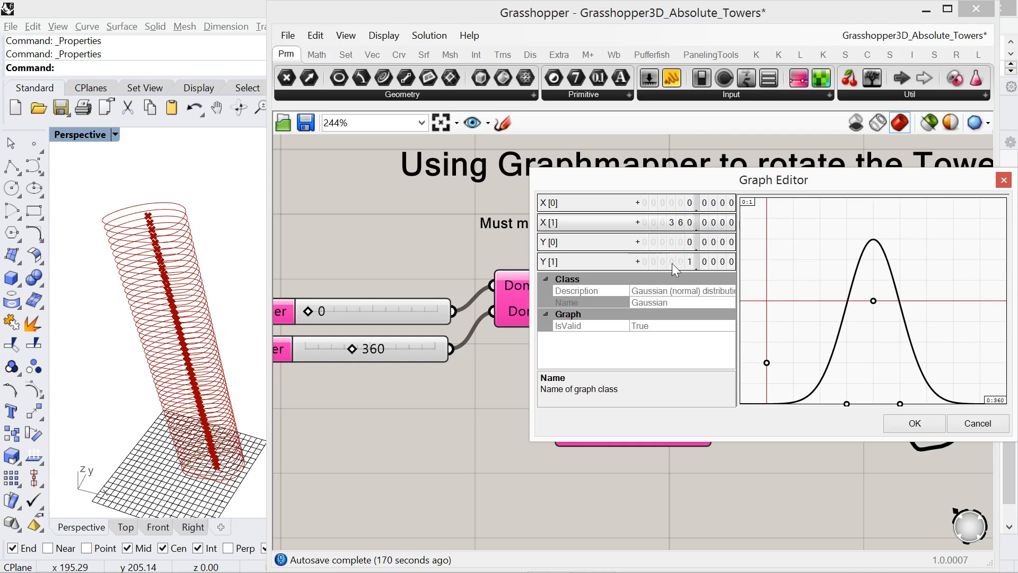
# Set the Graph Mapper's Y domain upper limit to 360 and apply the domain changes
pyautogui.doubleClick(672, 263)
pyautogui.write('3')
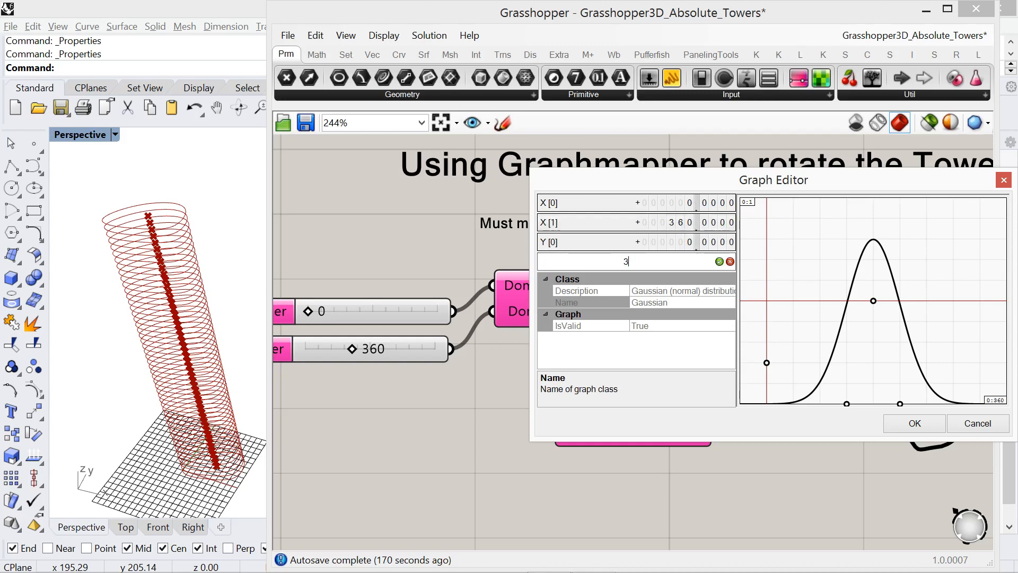
pyautogui.write('60')
pyautogui.click(720, 263)
pyautogui.click(896, 422)
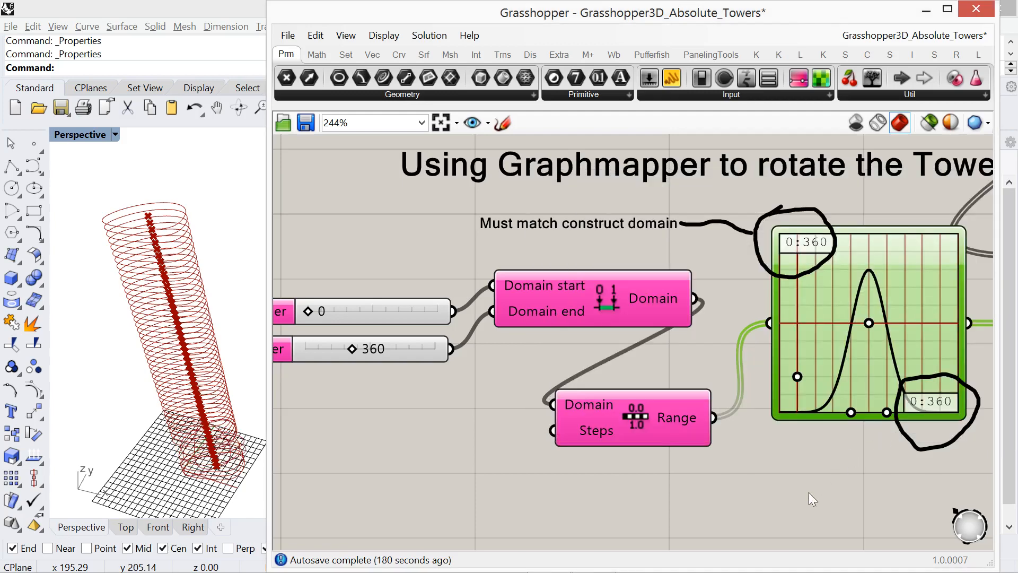
# Sketch a freehand circle around the Range component's Steps input with a leader line running below the component
pyautogui.moveTo(785, 495); pyautogui.dragTo(749, 476, button='right')
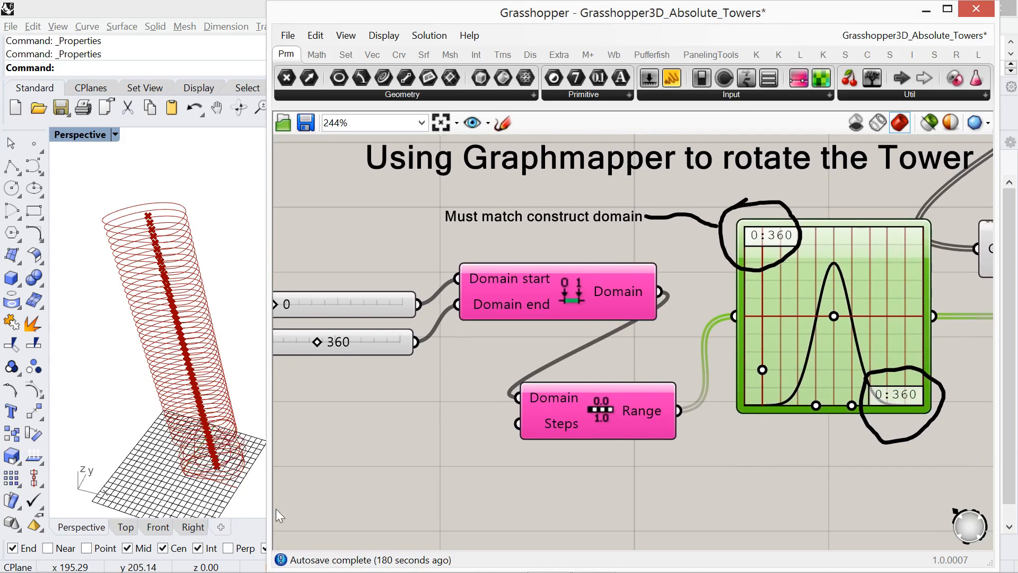
pyautogui.moveTo(218, 486); pyautogui.dragTo(212, 443, button='right')
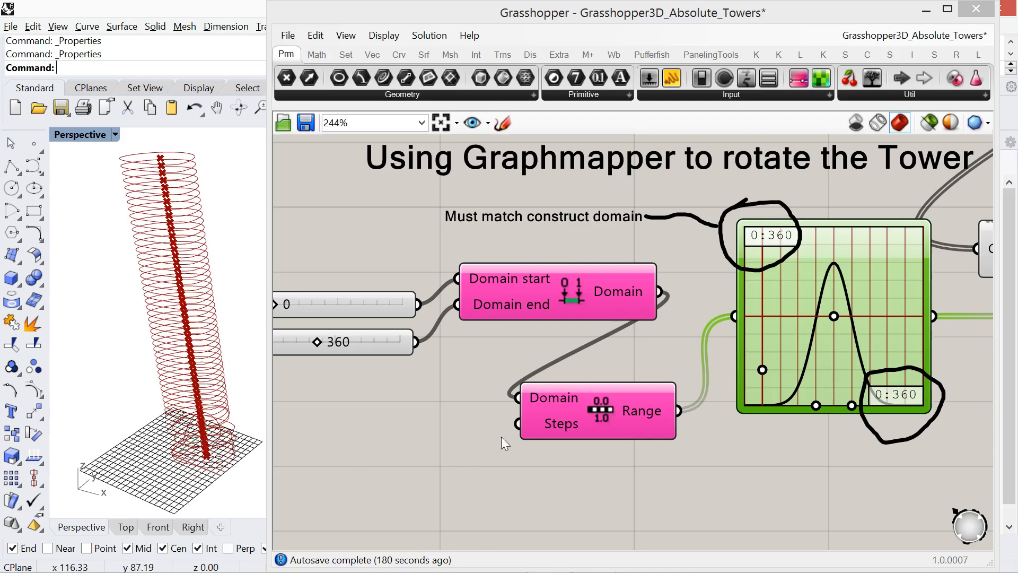
pyautogui.moveTo(545, 428)
pyautogui.click(503, 124)
pyautogui.moveTo(532, 409)
pyautogui.mouseDown()
pyautogui.moveTo(584, 424)
pyautogui.moveTo(590, 444)
pyautogui.moveTo(554, 451)
pyautogui.moveTo(527, 414)
pyautogui.moveTo(536, 429)
pyautogui.moveTo(499, 478)
pyautogui.moveTo(533, 493)
pyautogui.mouseUp()
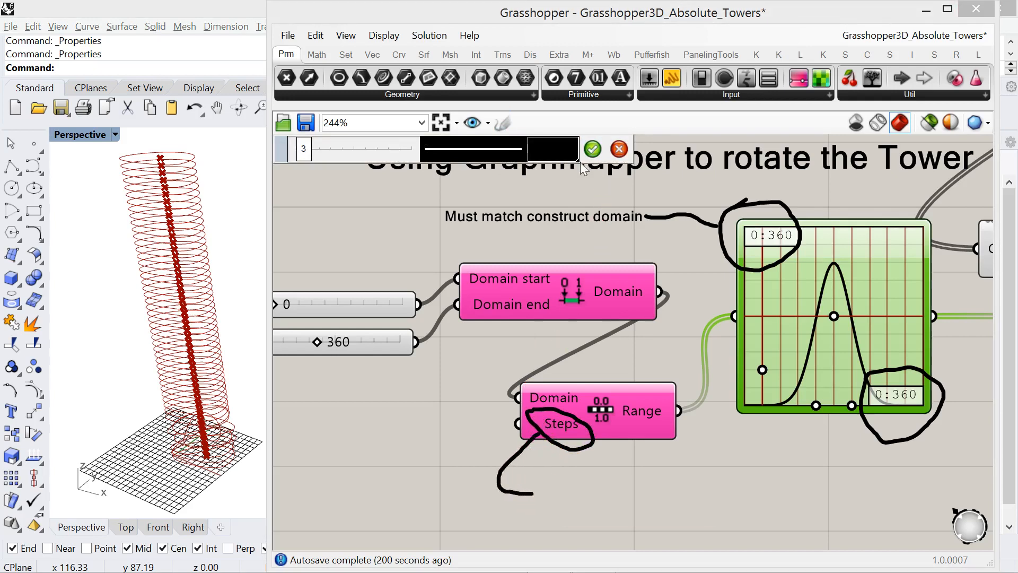
pyautogui.click(592, 150)
# Duplicate the "Must match construct domain" note and place the copy at the end of the Steps leader line
pyautogui.click(549, 217)
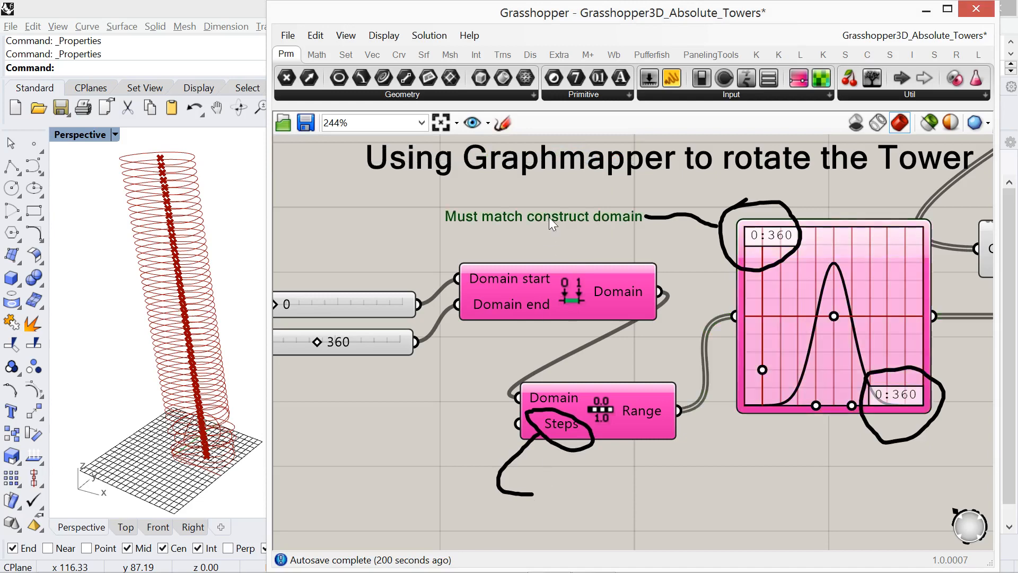
pyautogui.hotkey('ctrl', 'c')
pyautogui.hotkey('ctrl', 'v')
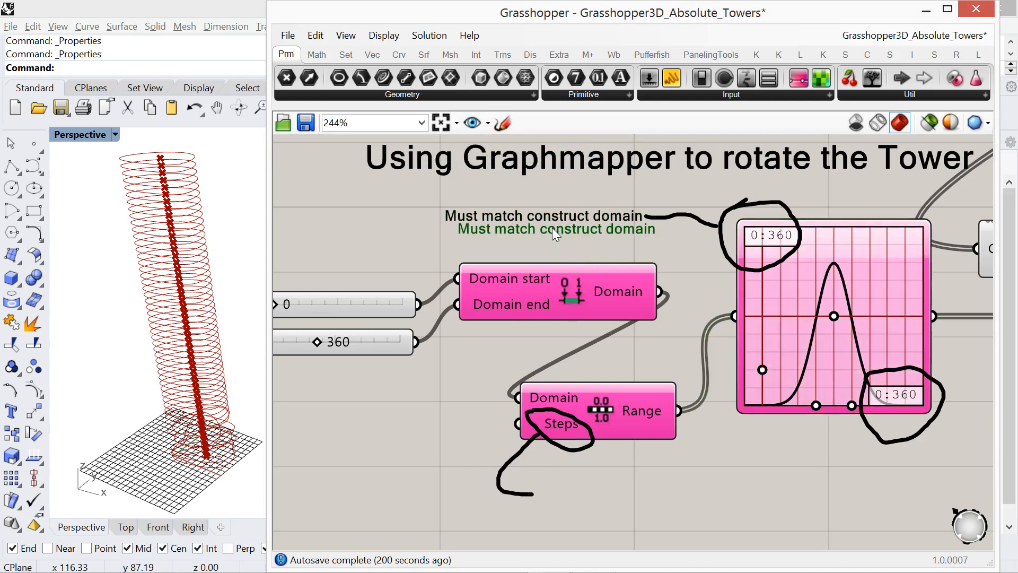
pyautogui.moveTo(552, 227)
pyautogui.mouseDown()
pyautogui.moveTo(612, 481)
pyautogui.moveTo(635, 508)
pyautogui.moveTo(635, 492)
pyautogui.mouseUp()
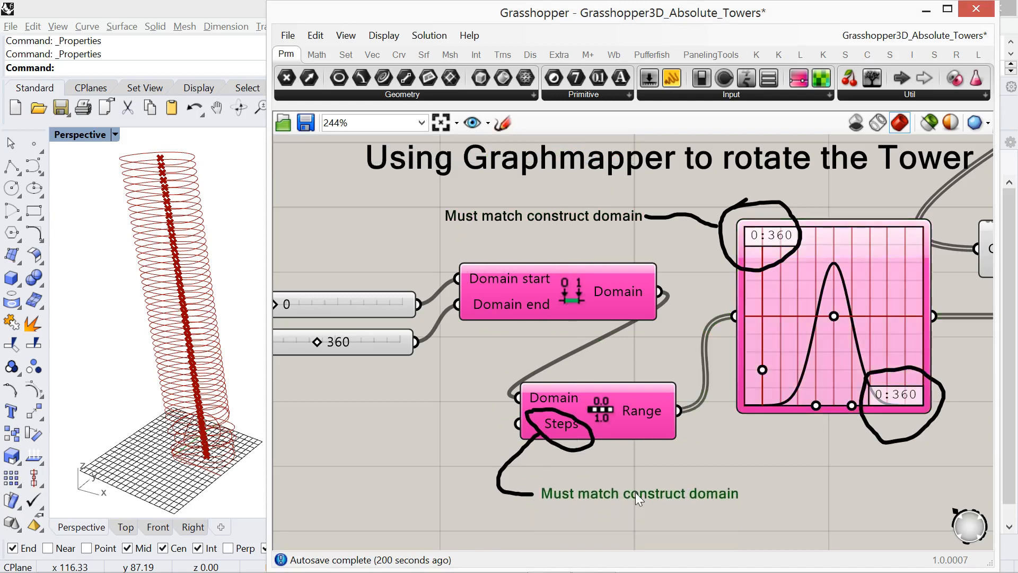
# Change the copied note's text to "Must match #of floors minus 1"
pyautogui.doubleClick(636, 492)
pyautogui.moveTo(682, 388); pyautogui.dragTo(603, 388)
pyautogui.write('#')
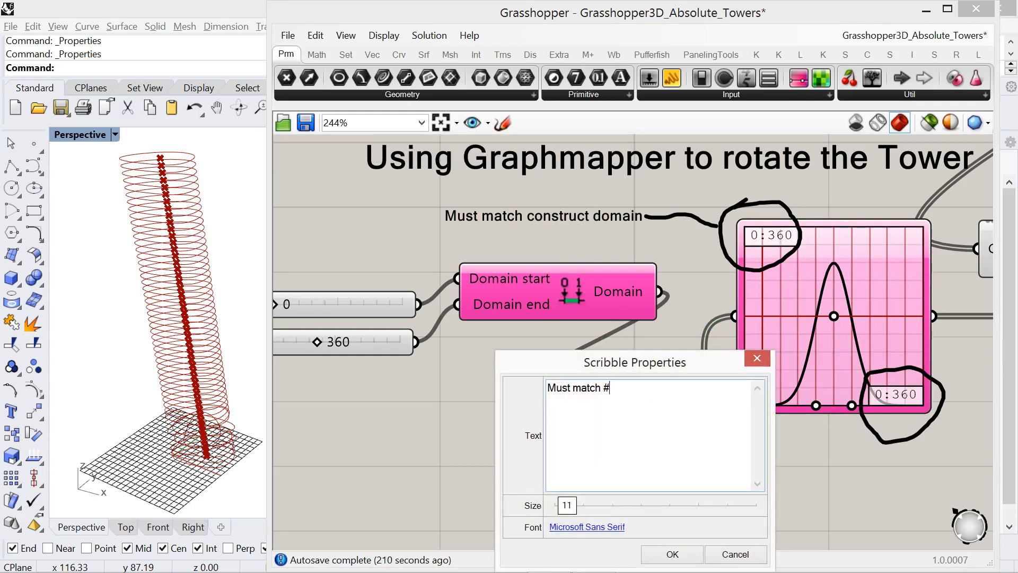
pyautogui.write('of floors ')
pyautogui.write('minus')
pyautogui.write(' 1')
pyautogui.click(672, 555)
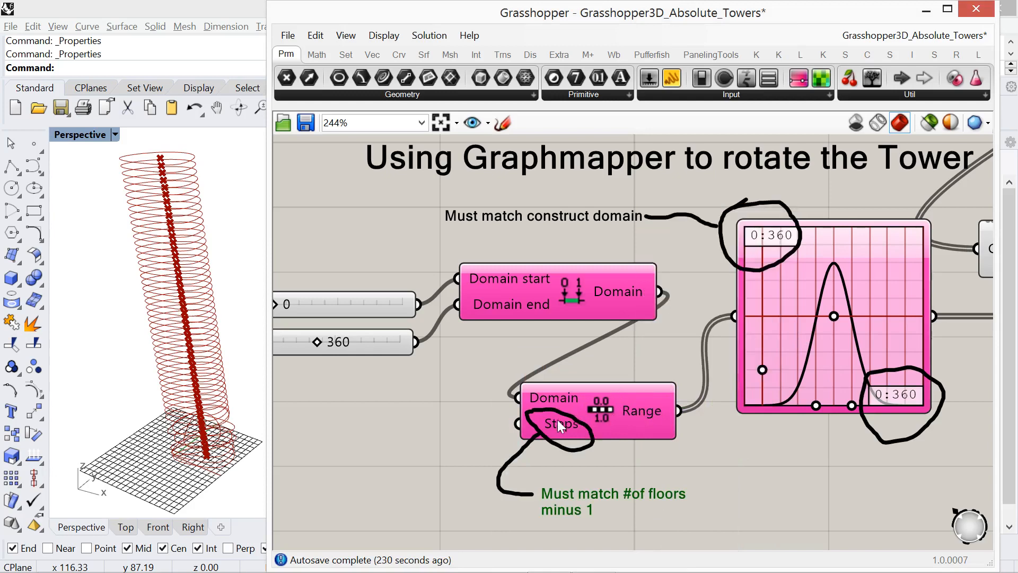
# Add a Panel below the Degrees to Radians component and connect the Graph Mapper's output to it
pyautogui.moveTo(558, 422)
pyautogui.moveTo(829, 490); pyautogui.dragTo(710, 480, button='right')
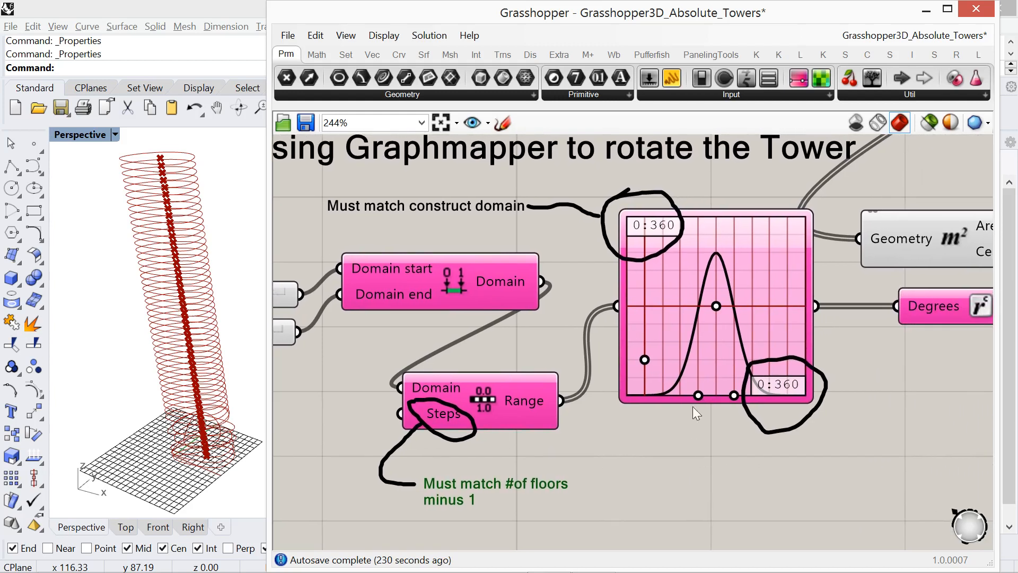
pyautogui.moveTo(666, 77); pyautogui.dragTo(901, 470)
pyautogui.moveTo(817, 307); pyautogui.dragTo(795, 469)
# Move the Panel clear of the Graph Mapper and stretch it taller to fit its whole list of values
pyautogui.moveTo(752, 484); pyautogui.dragTo(685, 450, button='right')
pyautogui.moveTo(802, 387); pyautogui.dragTo(871, 363)
pyautogui.moveTo(746, 480); pyautogui.dragTo(700, 464, button='right')
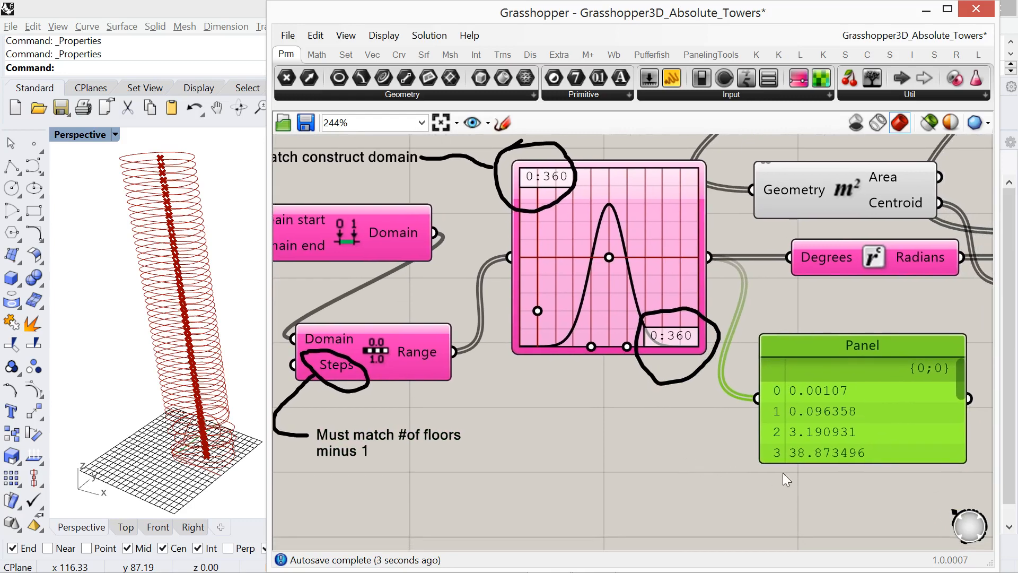
pyautogui.moveTo(806, 464); pyautogui.dragTo(797, 518)
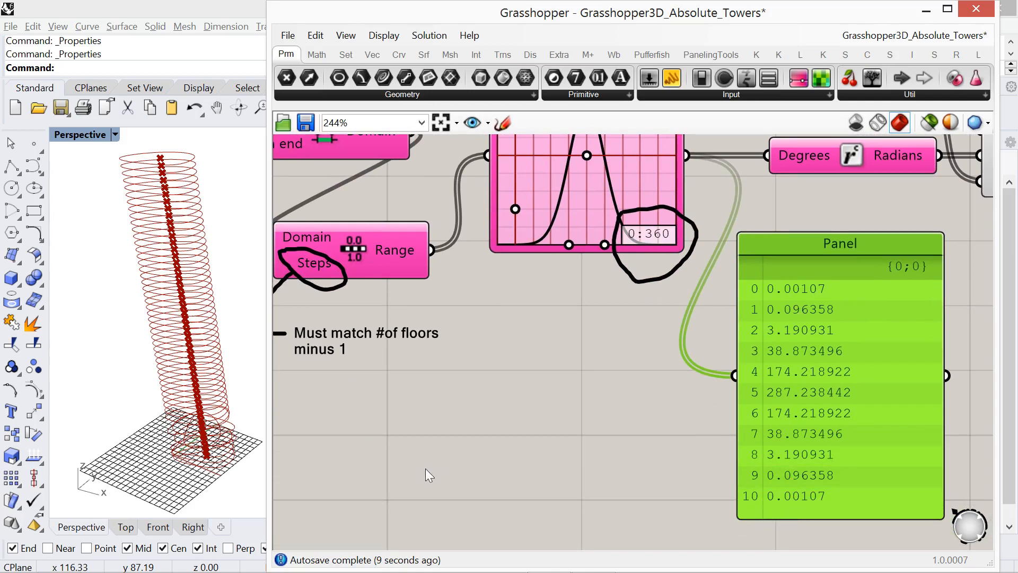
# Add the expression x-1 to the Steps input of the Range component
pyautogui.moveTo(426, 473); pyautogui.dragTo(504, 478, button='right')
pyautogui.scroll(-1, 501, 476)
pyautogui.rightClick(499, 468)
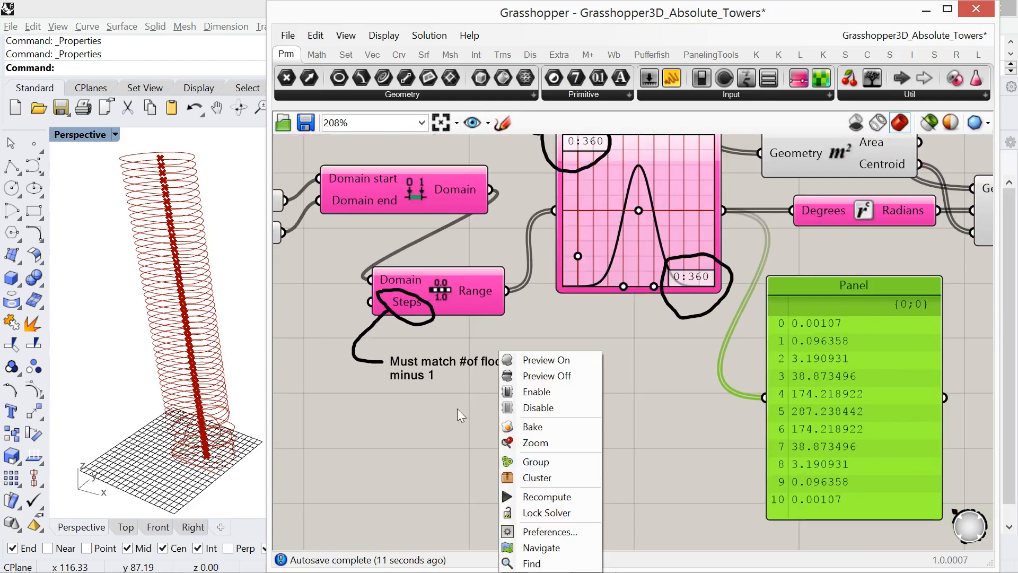
pyautogui.click(309, 336)
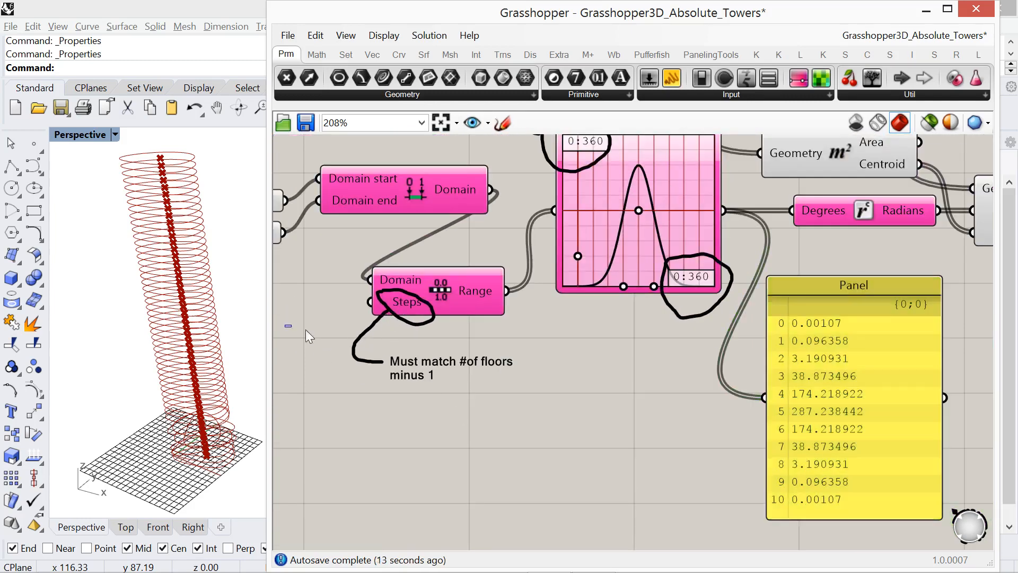
pyautogui.moveTo(397, 302)
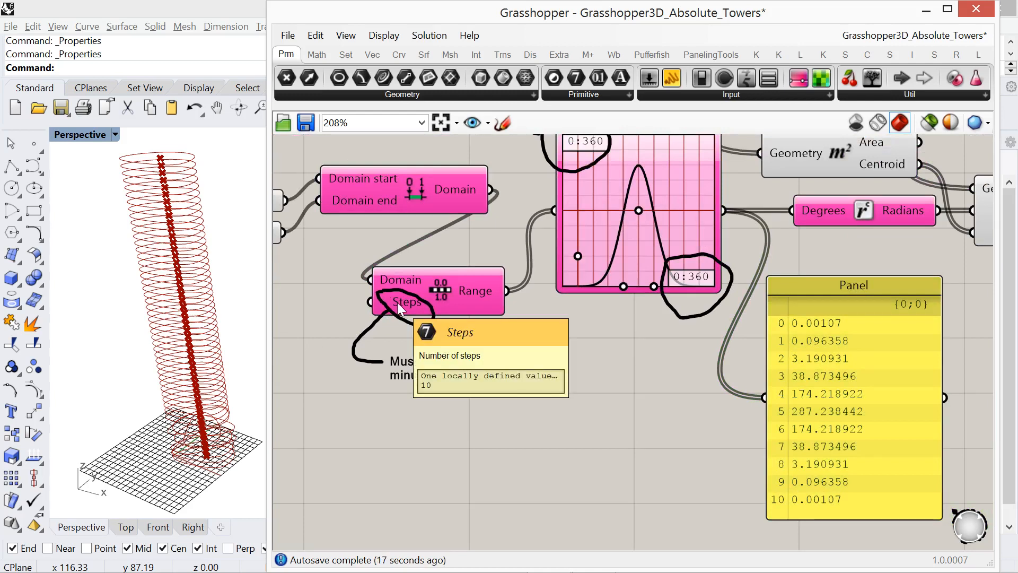
pyautogui.rightClick(397, 302)
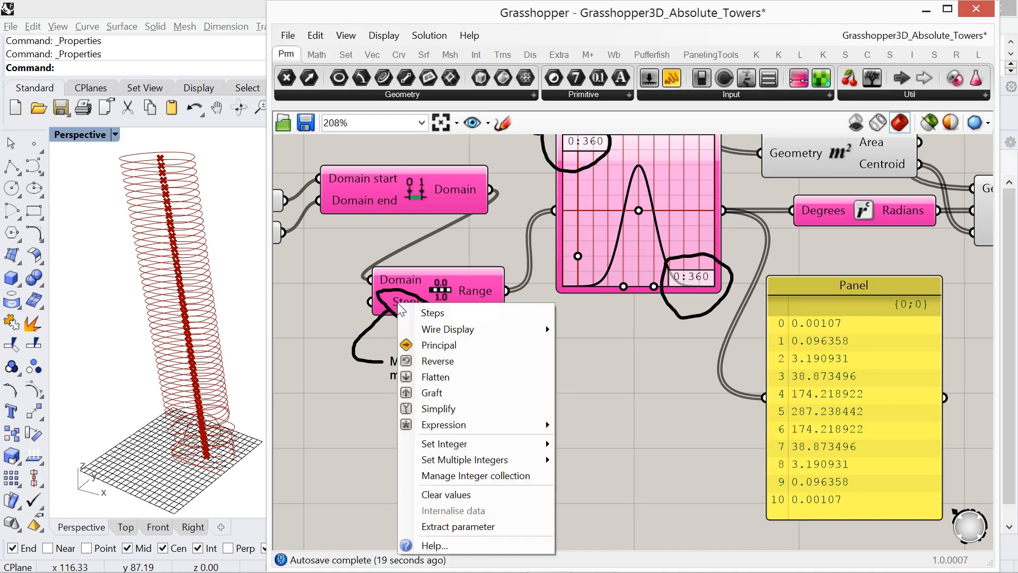
pyautogui.moveTo(510, 425)
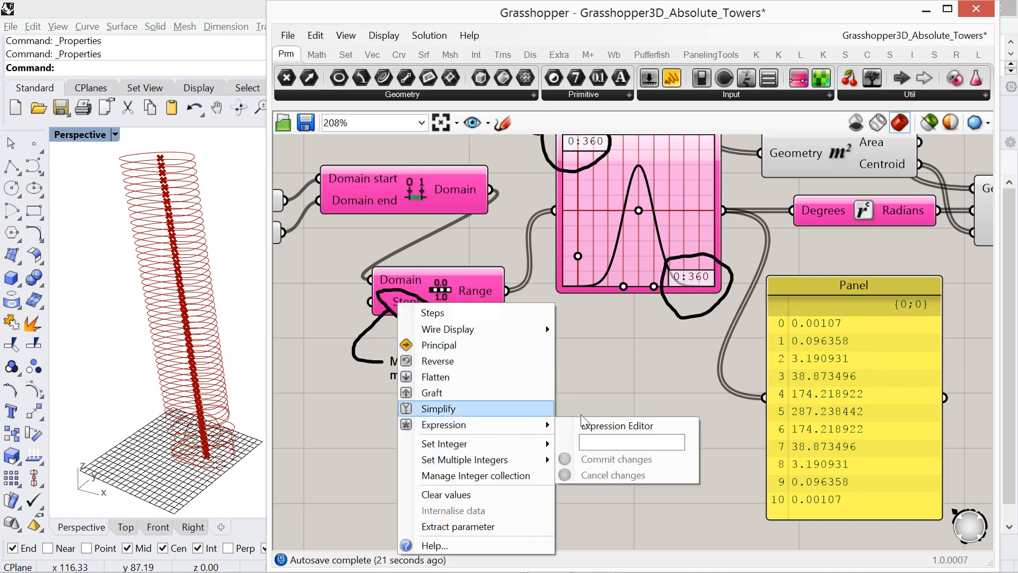
pyautogui.write('x-1')
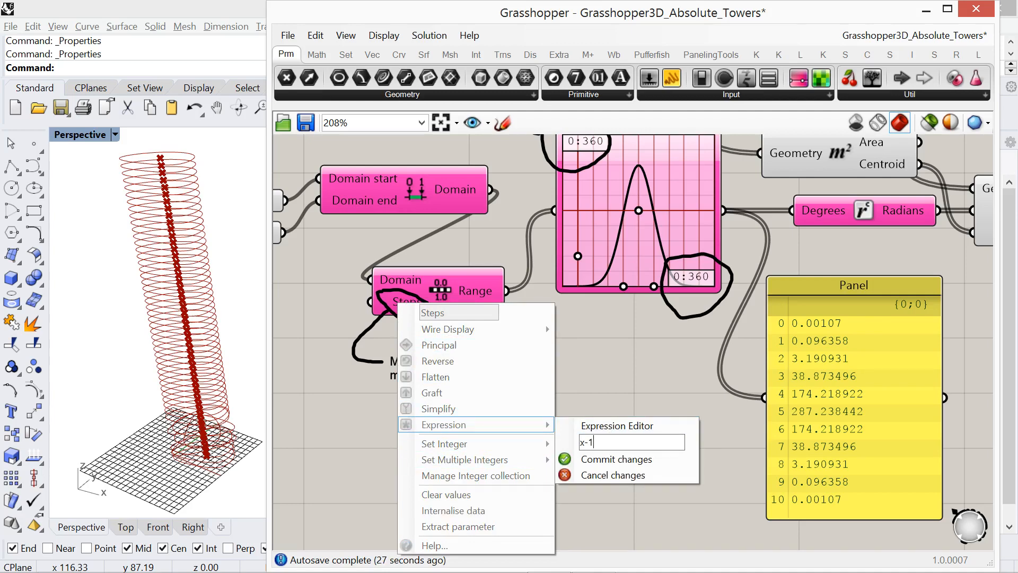
pyautogui.click(632, 459)
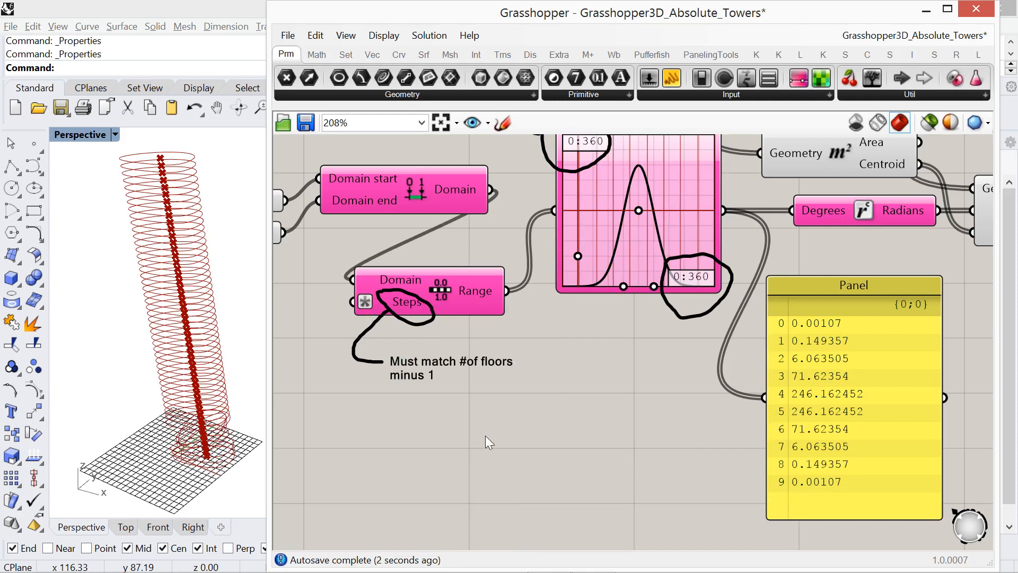
# Connect the # of Floors slider to the Range component's Steps input
pyautogui.moveTo(449, 438); pyautogui.dragTo(611, 451, button='right')
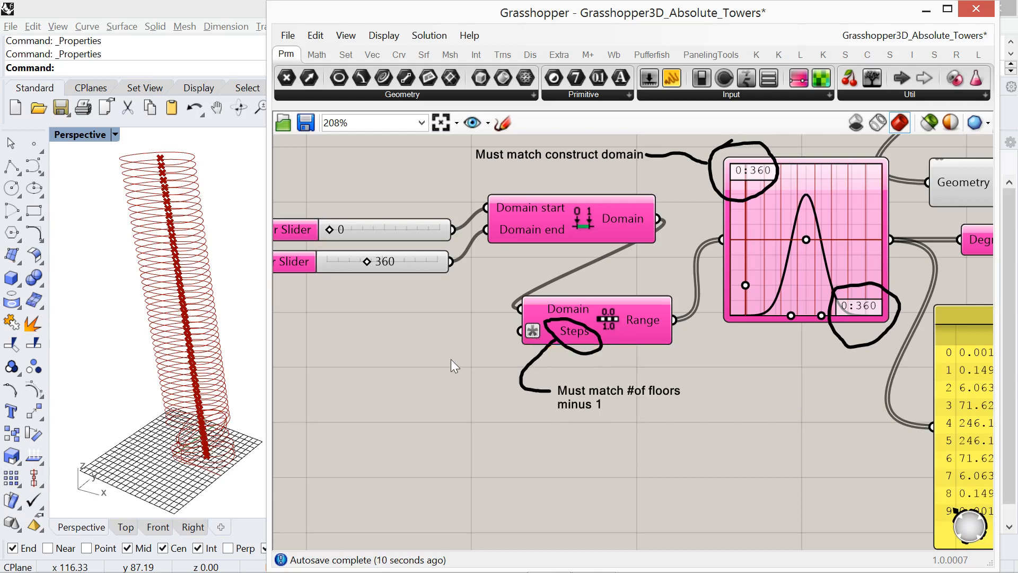
pyautogui.moveTo(454, 361); pyautogui.dragTo(520, 419, button='right')
pyautogui.scroll(-3, 523, 423)
pyautogui.moveTo(469, 305); pyautogui.dragTo(460, 383, button='right')
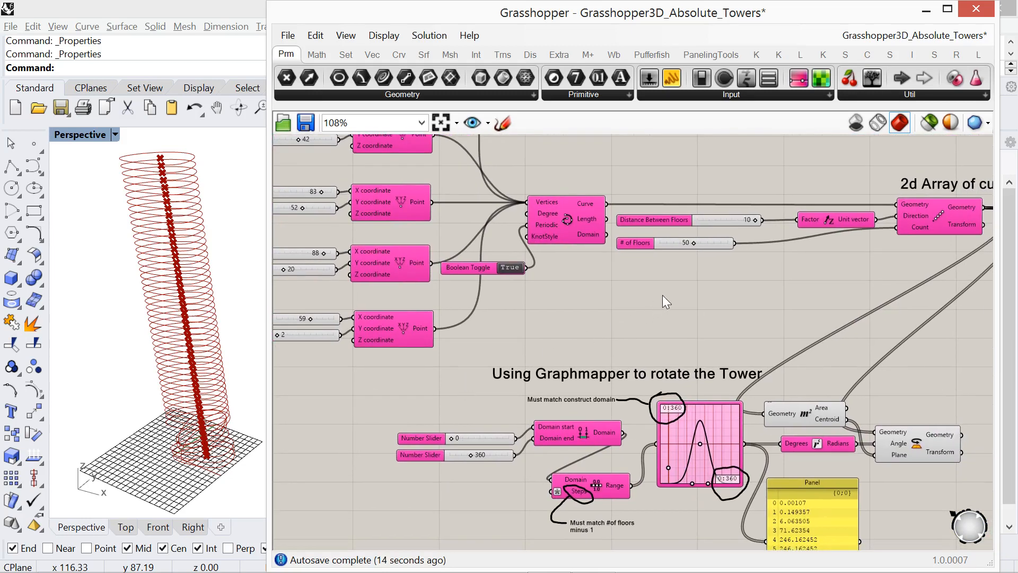
pyautogui.scroll(3, 699, 249)
pyautogui.moveTo(680, 276); pyautogui.dragTo(556, 259, button='right')
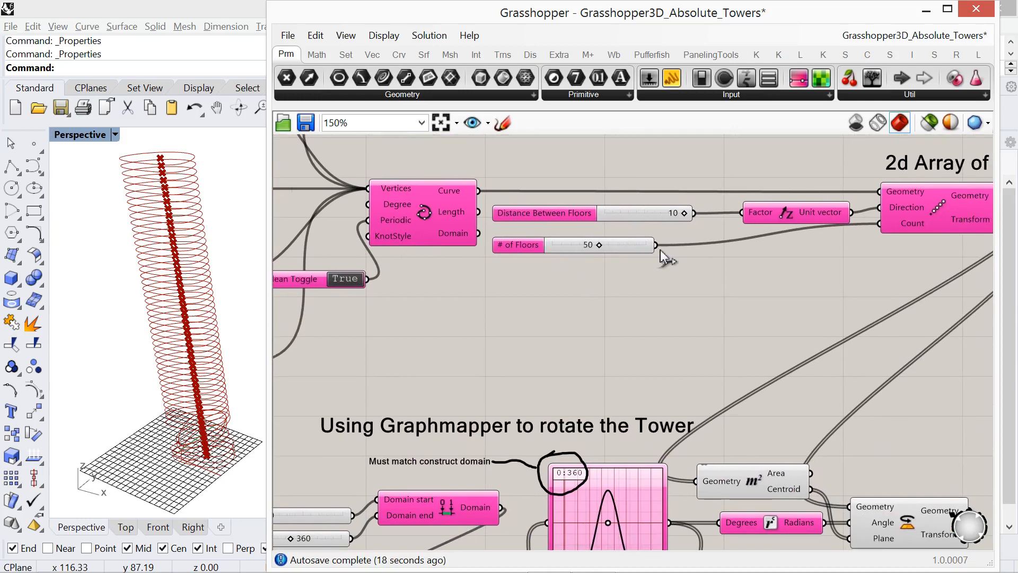
pyautogui.scroll(-5, 762, 260)
pyautogui.moveTo(663, 253); pyautogui.dragTo(594, 411)
pyautogui.scroll(6, 599, 397)
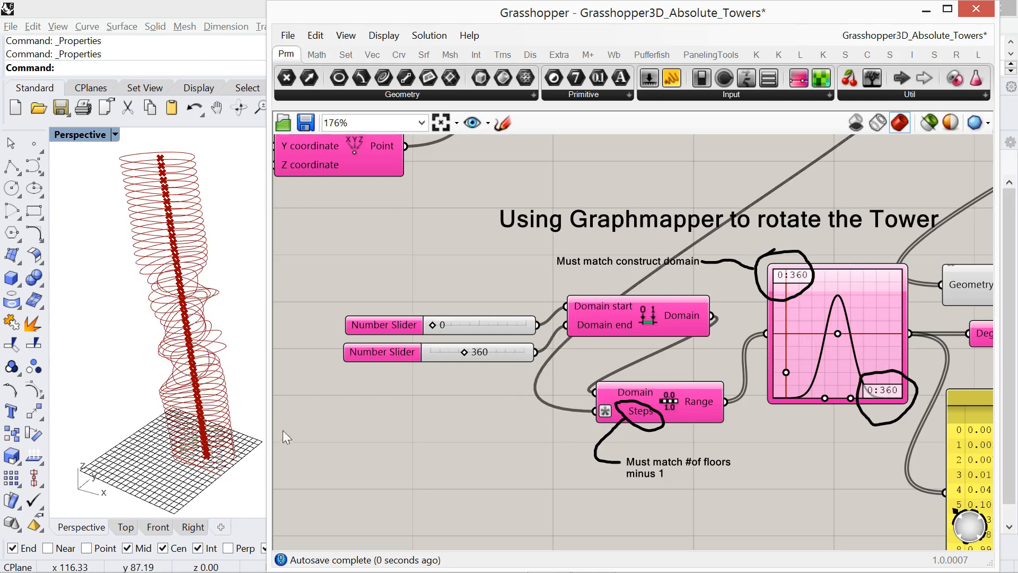
# Lower and widen the Graph Mapper's bell curve so the tower's floors twist more gently
pyautogui.moveTo(161, 372)
pyautogui.mouseDown(button='right')
pyautogui.moveTo(139, 366)
pyautogui.moveTo(167, 357)
pyautogui.mouseUp(button='right')
pyautogui.moveTo(414, 397); pyautogui.dragTo(345, 402, button='right')
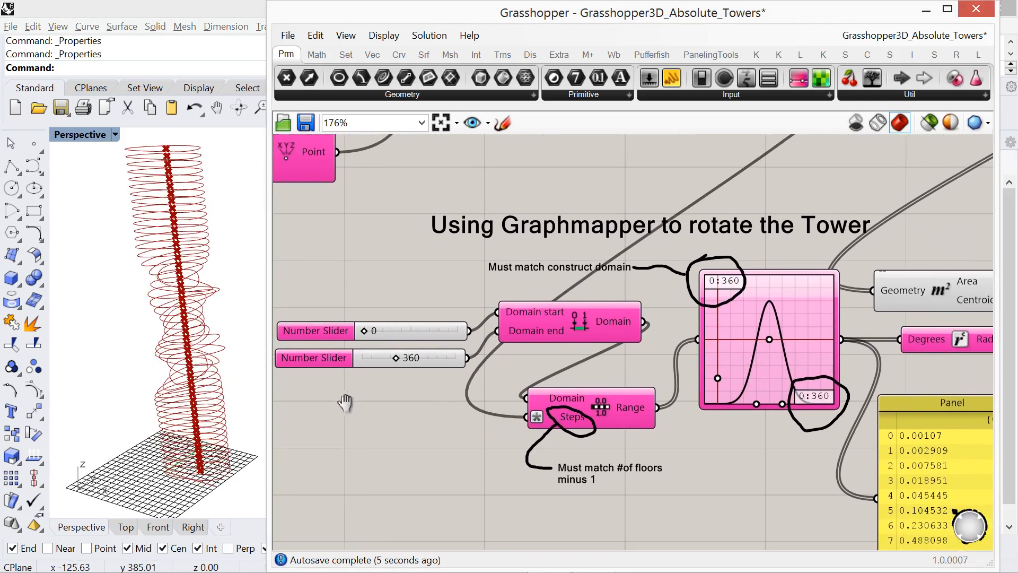
pyautogui.scroll(2, 790, 395)
pyautogui.moveTo(708, 476); pyautogui.dragTo(563, 500, button='right')
pyautogui.scroll(1, 581, 478)
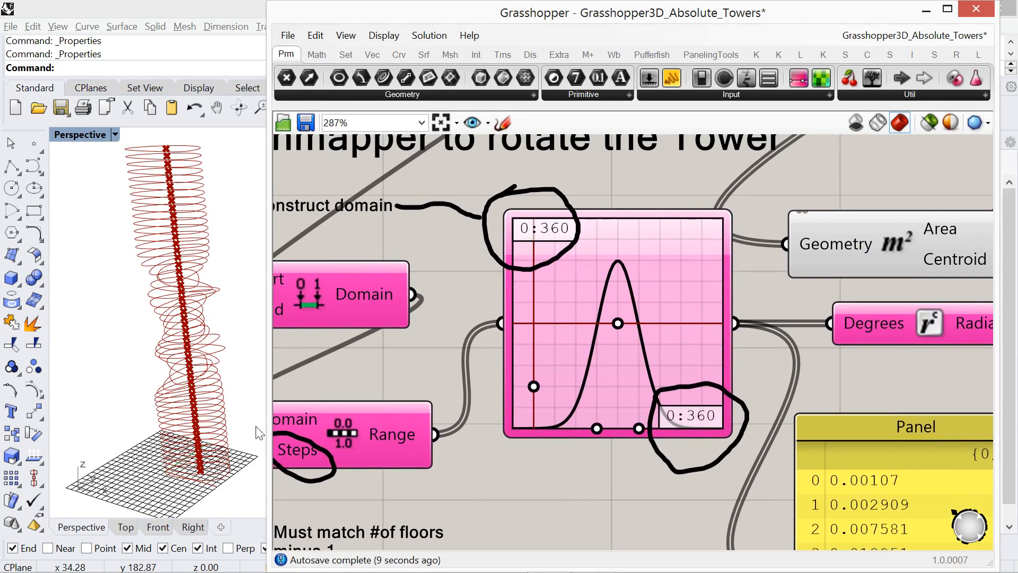
pyautogui.keyDown('shift'); pyautogui.moveTo(225, 399); pyautogui.dragTo(212, 420, button='right'); pyautogui.keyUp('shift')
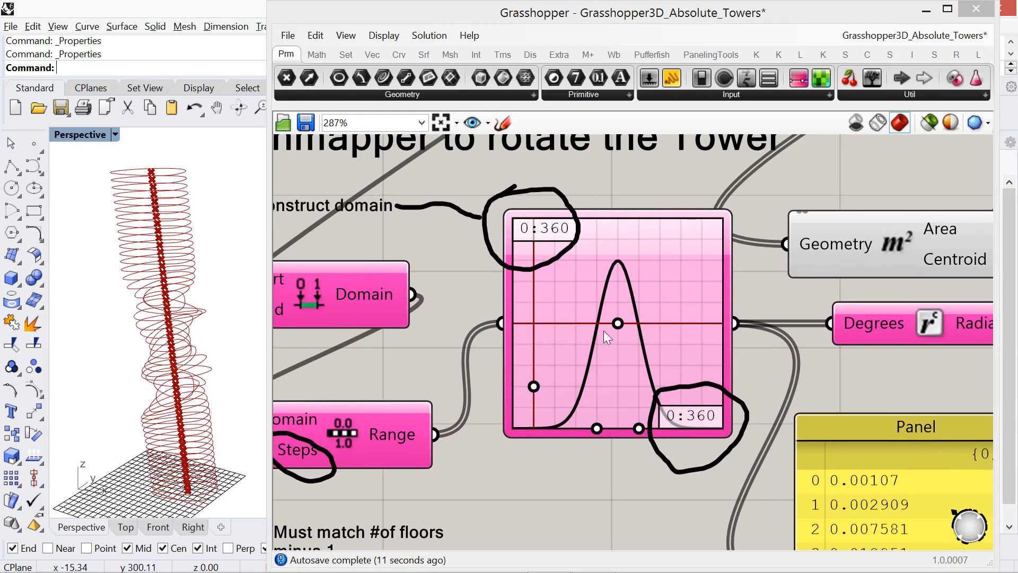
pyautogui.moveTo(535, 387)
pyautogui.mouseDown()
pyautogui.moveTo(536, 321)
pyautogui.moveTo(542, 405)
pyautogui.moveTo(589, 431)
pyautogui.moveTo(535, 408)
pyautogui.moveTo(536, 396)
pyautogui.moveTo(535, 412)
pyautogui.moveTo(539, 390)
pyautogui.moveTo(540, 413)
pyautogui.moveTo(541, 401)
pyautogui.mouseUp()
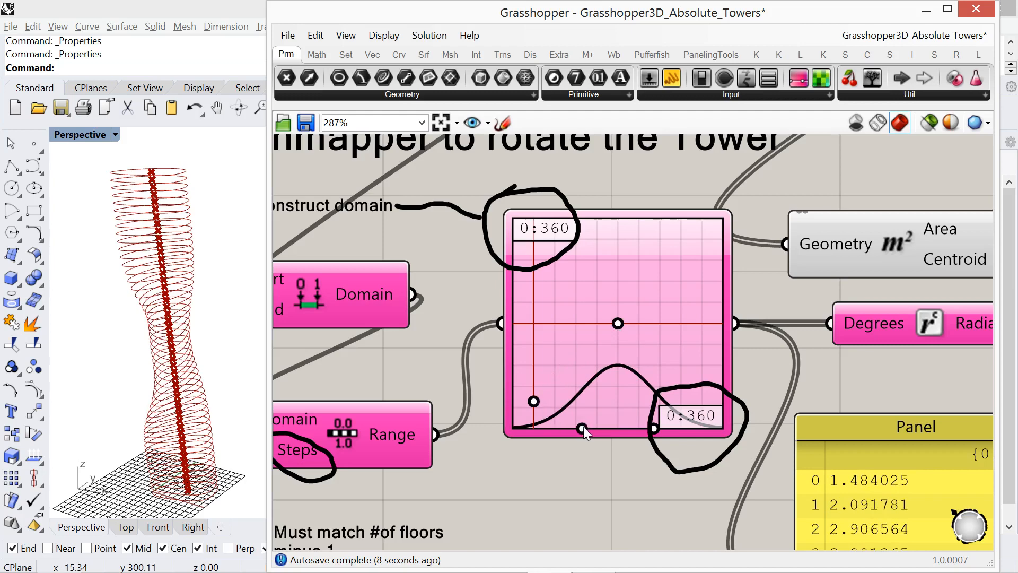
pyautogui.moveTo(583, 426); pyautogui.dragTo(570, 430)
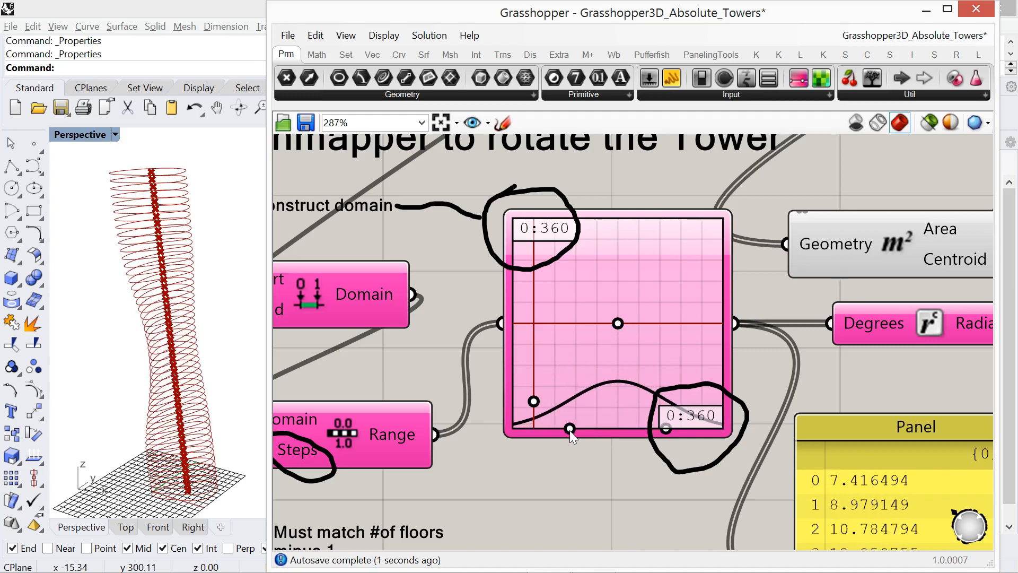
pyautogui.moveTo(534, 402); pyautogui.dragTo(535, 407)
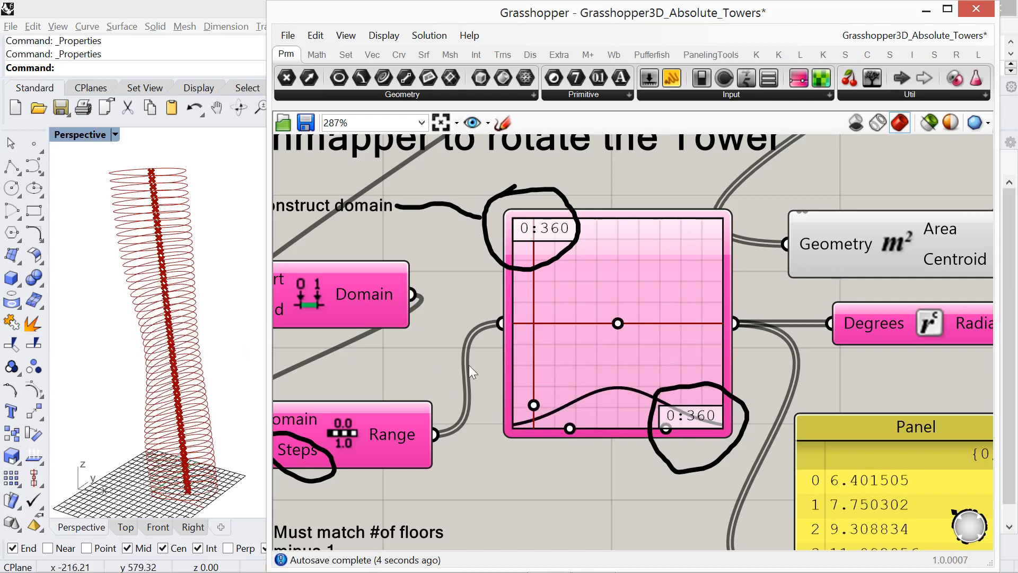
# Move the Rotate component farther from Degrees to Radians and place the "2d Array of curves" label above it
pyautogui.scroll(-5, 419, 375)
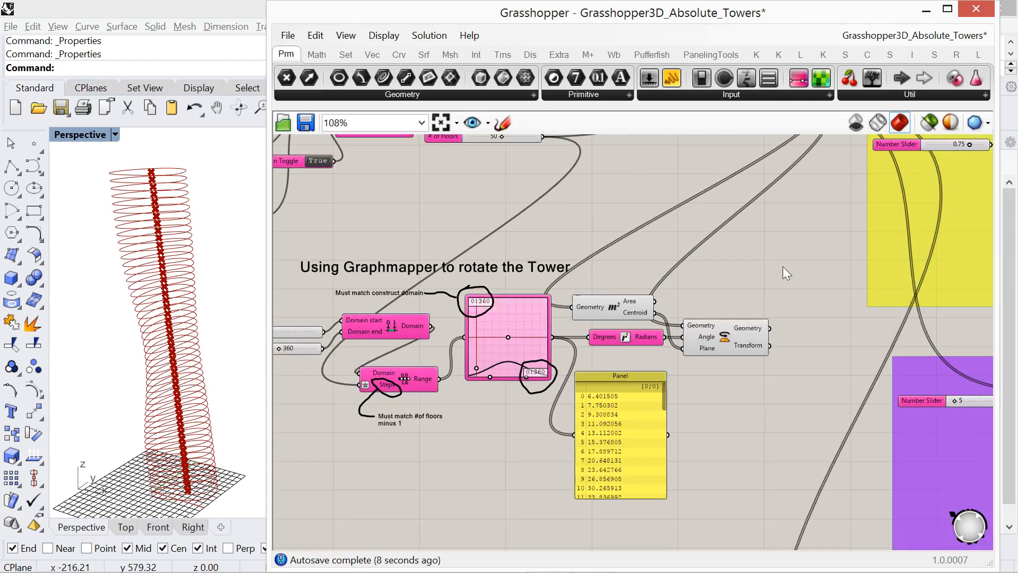
pyautogui.moveTo(746, 342); pyautogui.dragTo(799, 339)
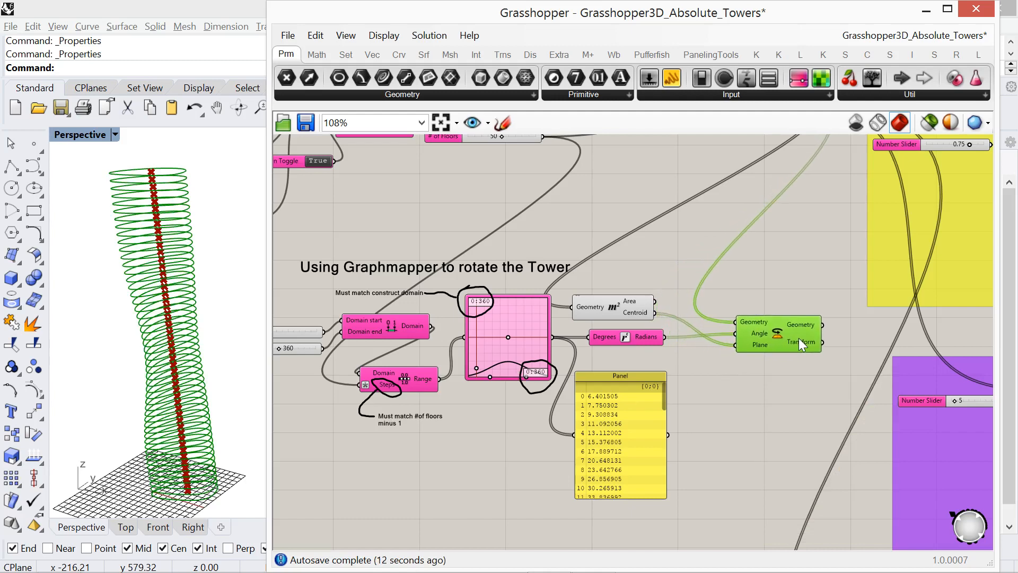
pyautogui.moveTo(775, 277); pyautogui.dragTo(614, 355, button='right')
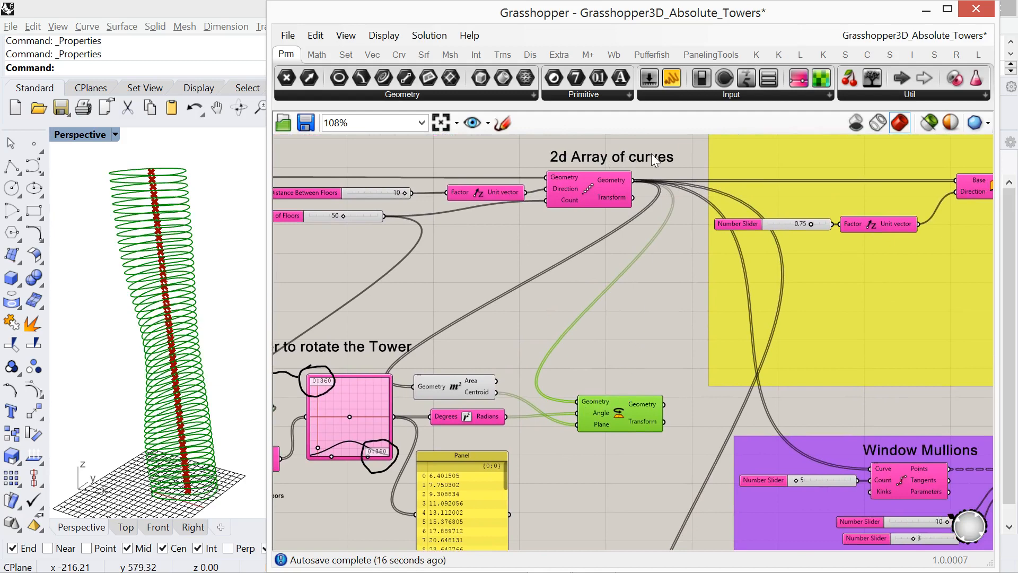
pyautogui.moveTo(652, 154); pyautogui.dragTo(666, 381)
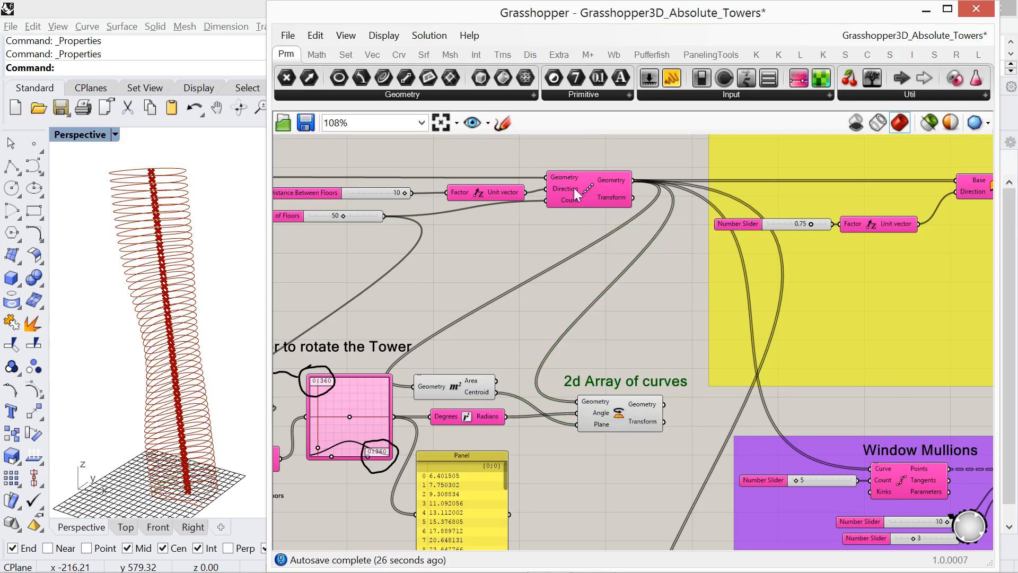
# Connect the Rotate component's Geometry output to the Loft's Curves input in the Glass Skin group
pyautogui.moveTo(607, 298); pyautogui.dragTo(453, 313, button='right')
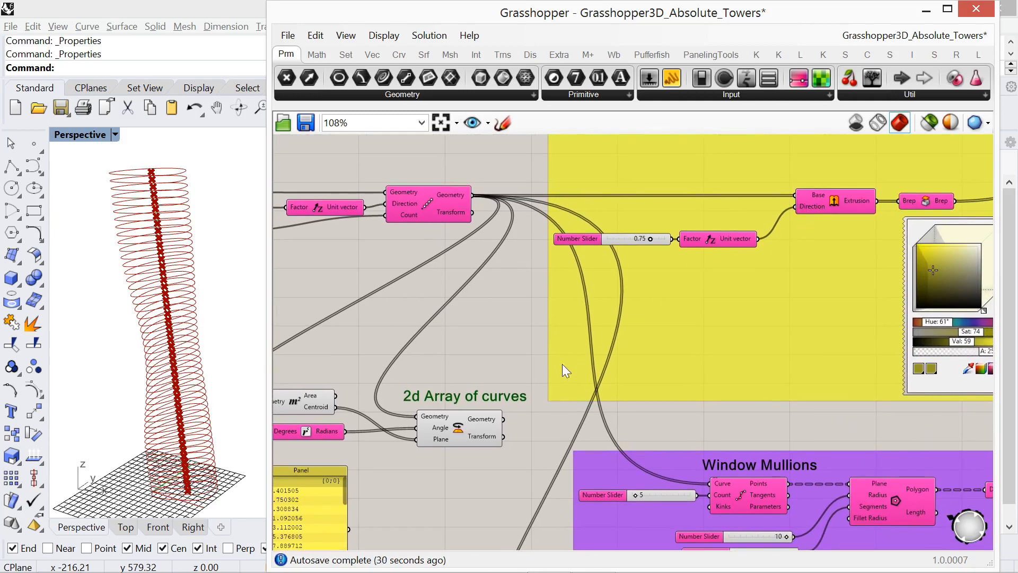
pyautogui.moveTo(520, 445); pyautogui.dragTo(518, 221, button='right')
pyautogui.moveTo(501, 313)
pyautogui.mouseDown(button='right')
pyautogui.moveTo(495, 291)
pyautogui.moveTo(495, 306)
pyautogui.mouseUp(button='right')
pyautogui.moveTo(502, 152); pyautogui.dragTo(611, 521)
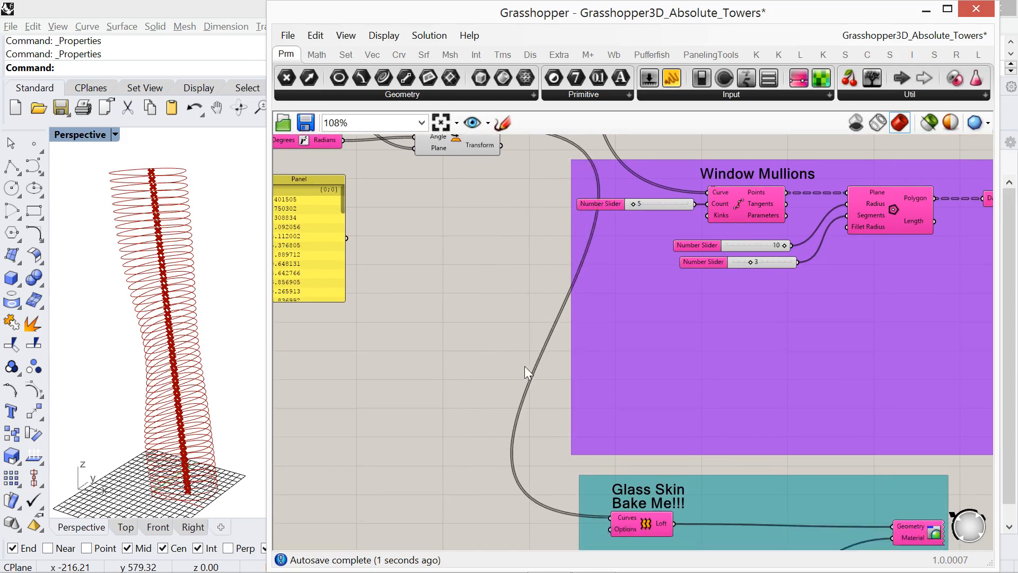
# Turn on the preview of the material preview component in the Glass Skin group
pyautogui.scroll(-2, 524, 366)
pyautogui.moveTo(640, 430); pyautogui.dragTo(595, 396, button='right')
pyautogui.click(737, 469)
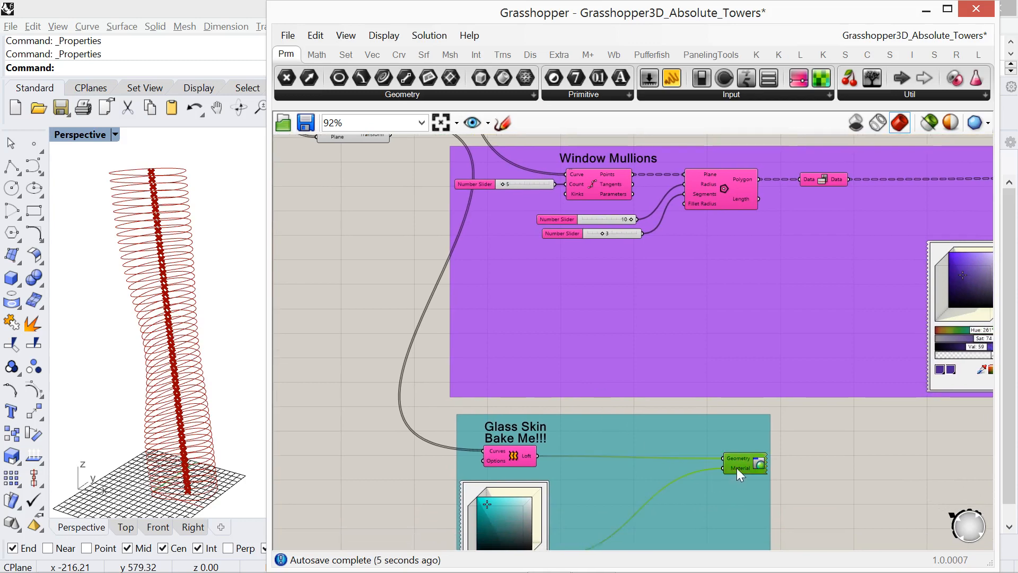
pyautogui.rightClick(822, 464)
pyautogui.click(874, 361)
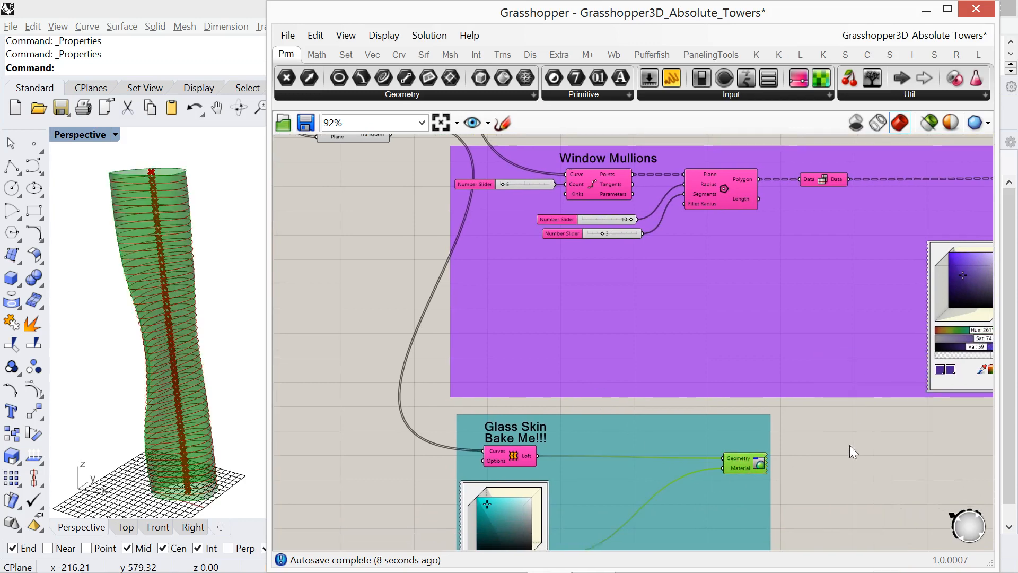
# Make the Graph Mapper's bell curve slightly taller and wider, and shift its centre slightly toward the end of the domain
pyautogui.moveTo(316, 318); pyautogui.dragTo(440, 484, button='right')
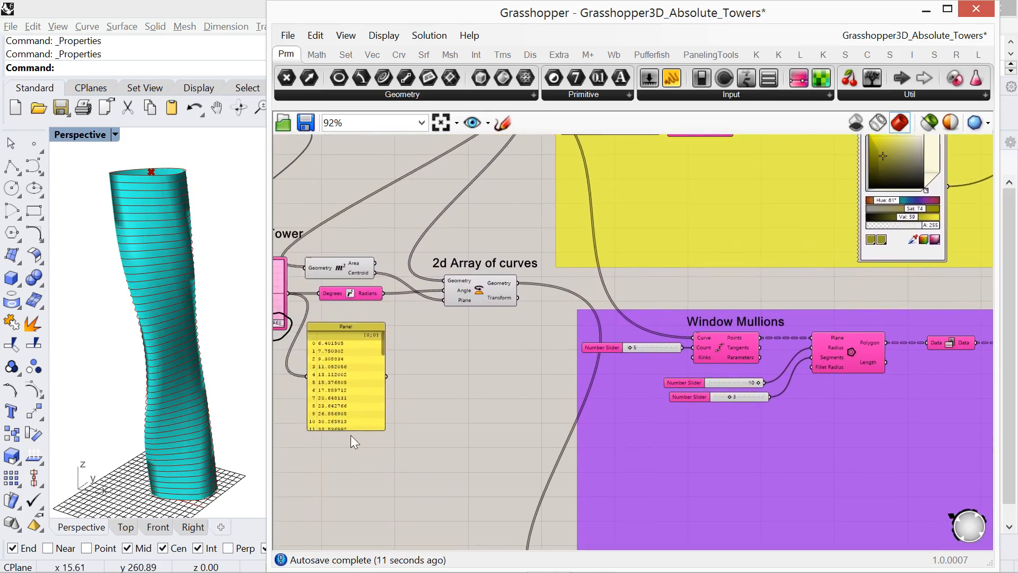
pyautogui.moveTo(351, 435); pyautogui.dragTo(498, 479, button='right')
pyautogui.scroll(5, 364, 332)
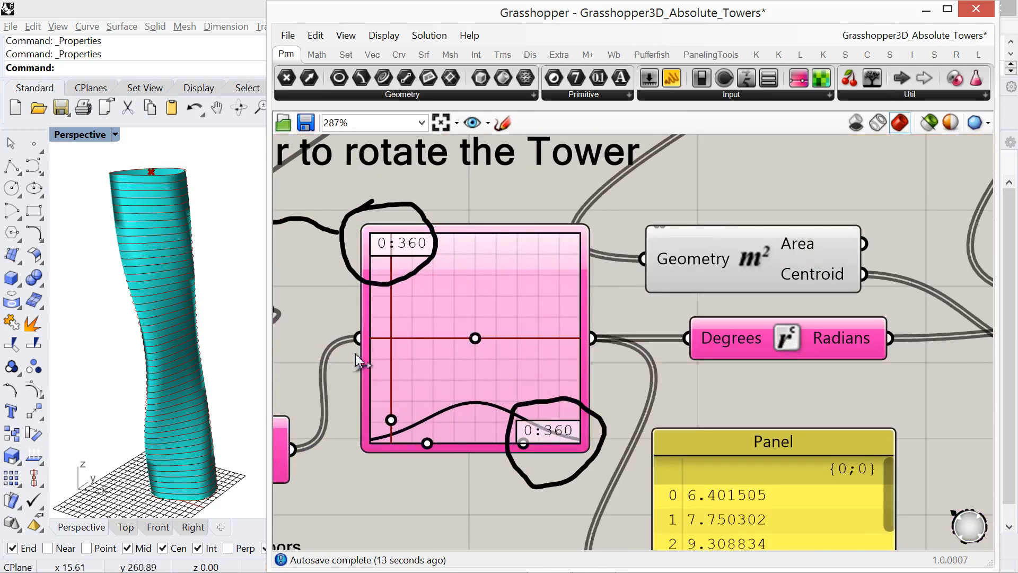
pyautogui.moveTo(355, 355); pyautogui.dragTo(387, 350, button='right')
pyautogui.scroll(1, 388, 350)
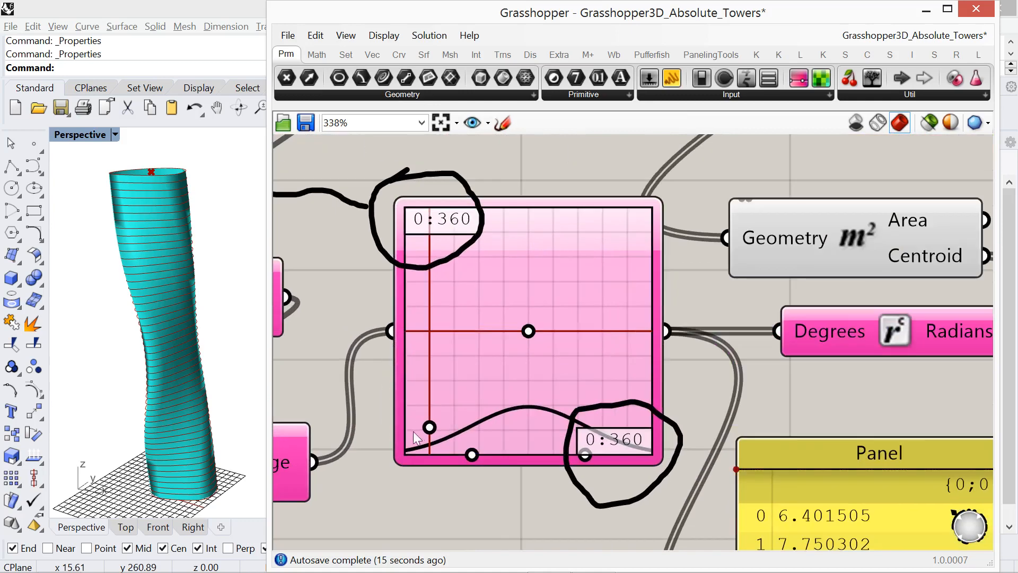
pyautogui.moveTo(430, 425)
pyautogui.mouseDown()
pyautogui.moveTo(431, 378)
pyautogui.moveTo(430, 428)
pyautogui.mouseUp()
pyautogui.moveTo(471, 454)
pyautogui.mouseDown()
pyautogui.moveTo(485, 457)
pyautogui.moveTo(457, 454)
pyautogui.moveTo(477, 455)
pyautogui.mouseUp()
pyautogui.moveTo(430, 428); pyautogui.dragTo(428, 415)
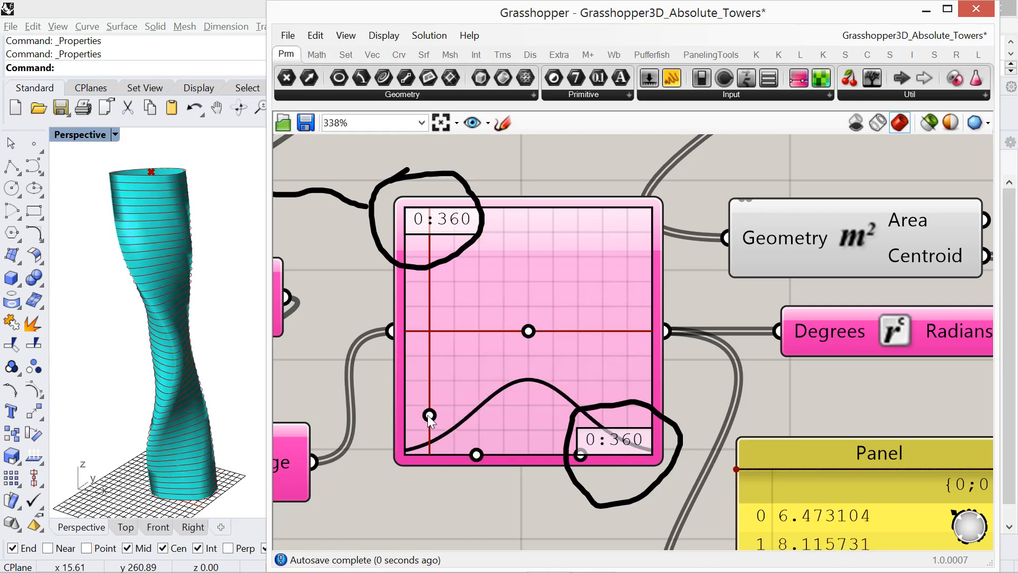
pyautogui.moveTo(476, 456); pyautogui.dragTo(464, 455)
pyautogui.moveTo(525, 333)
pyautogui.mouseDown()
pyautogui.moveTo(628, 349)
pyautogui.moveTo(444, 342)
pyautogui.moveTo(592, 335)
pyautogui.moveTo(506, 337)
pyautogui.moveTo(533, 336)
pyautogui.mouseUp()
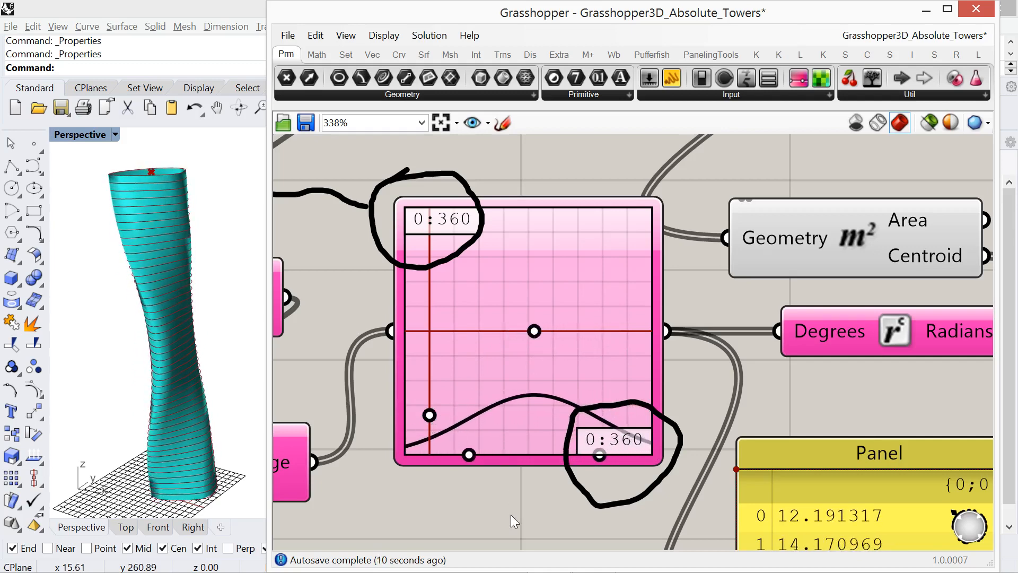
# Feed the Rotate component's Geometry output into the Extrusion's Base input in the yellow group, undoing and redoing the first connection
pyautogui.moveTo(511, 514); pyautogui.dragTo(470, 406, button='right')
pyautogui.scroll(-4, 470, 406)
pyautogui.moveTo(703, 336); pyautogui.dragTo(506, 371, button='right')
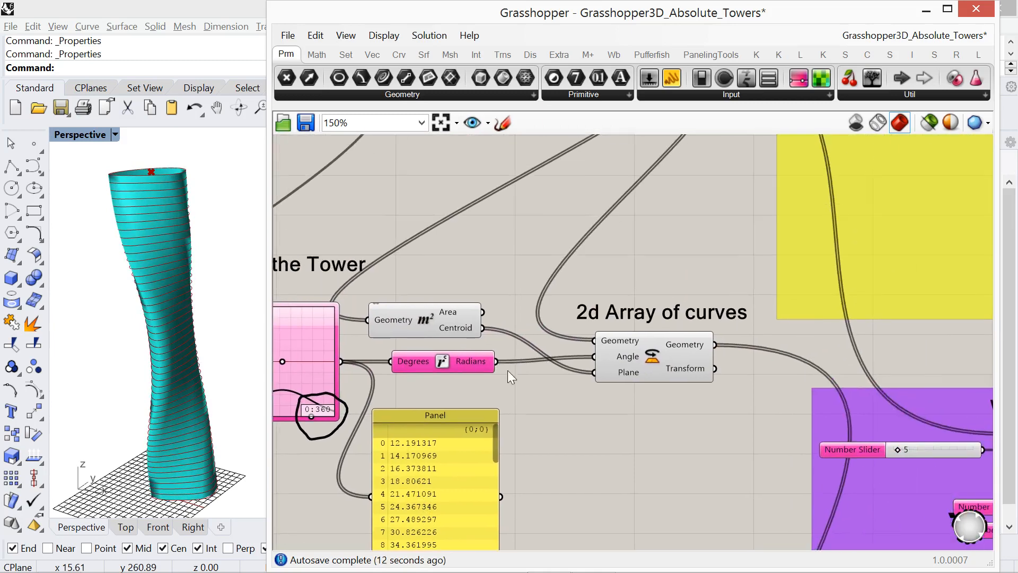
pyautogui.scroll(-3, 505, 374)
pyautogui.moveTo(583, 387); pyautogui.dragTo(397, 401, button='right')
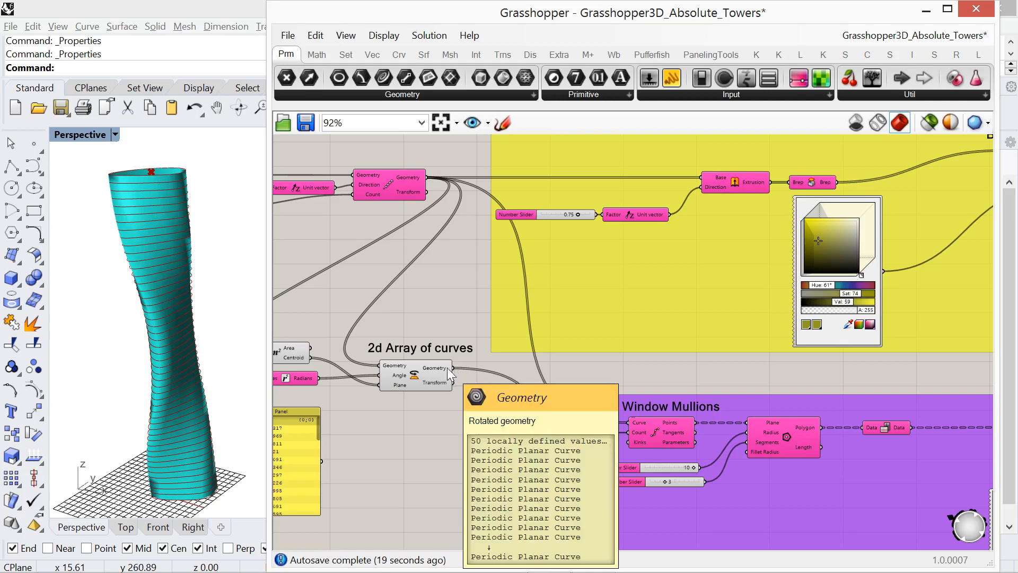
pyautogui.moveTo(453, 368); pyautogui.dragTo(689, 190)
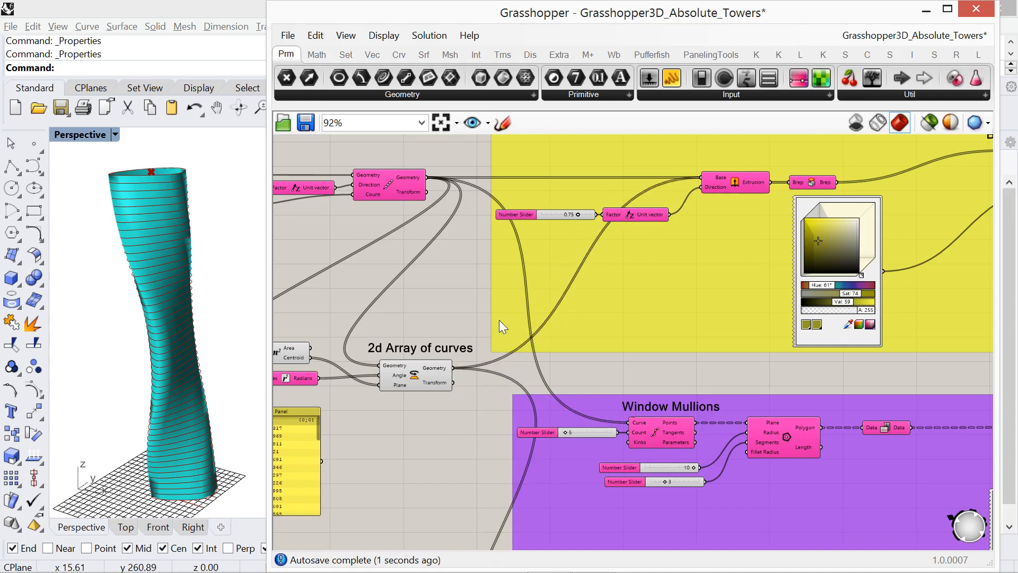
pyautogui.hotkey('ctrl', 'z')
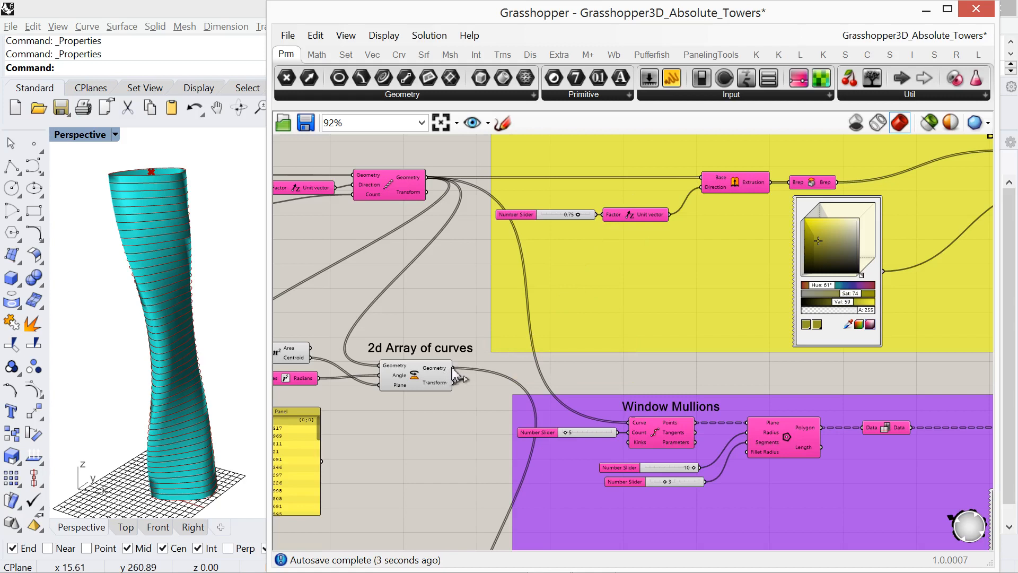
pyautogui.moveTo(455, 375); pyautogui.dragTo(703, 179)
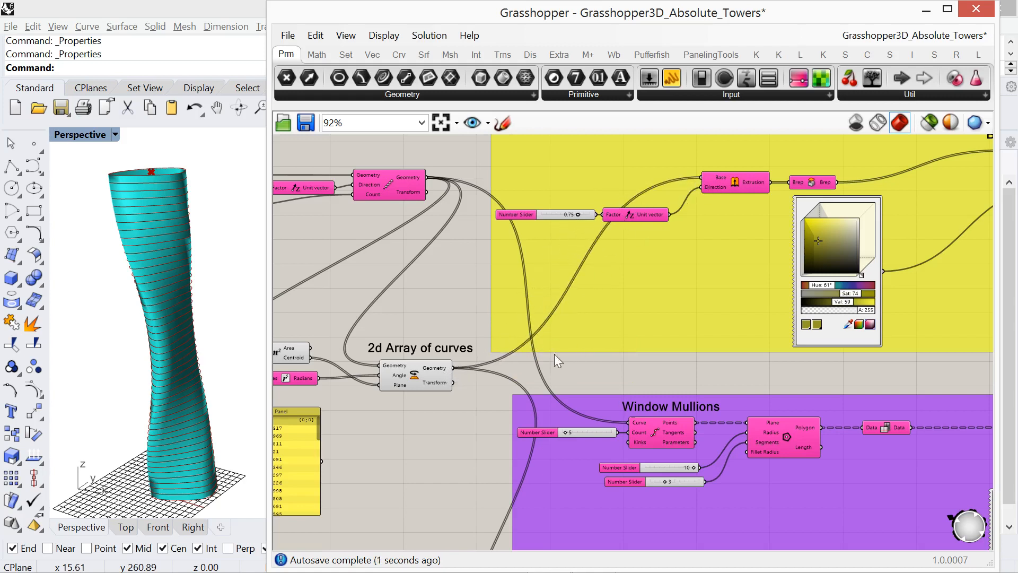
# Turn on the preview of the material preview component in the Floor Slabs group and view the tower from another angle
pyautogui.moveTo(695, 291); pyautogui.dragTo(432, 323, button='right')
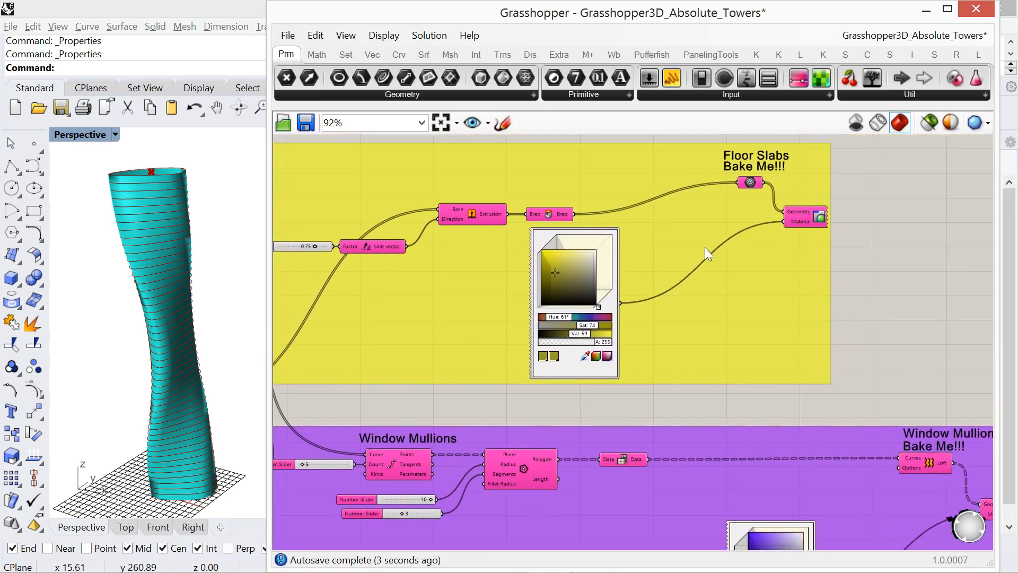
pyautogui.click(801, 218)
pyautogui.rightClick(880, 229)
pyautogui.click(899, 240)
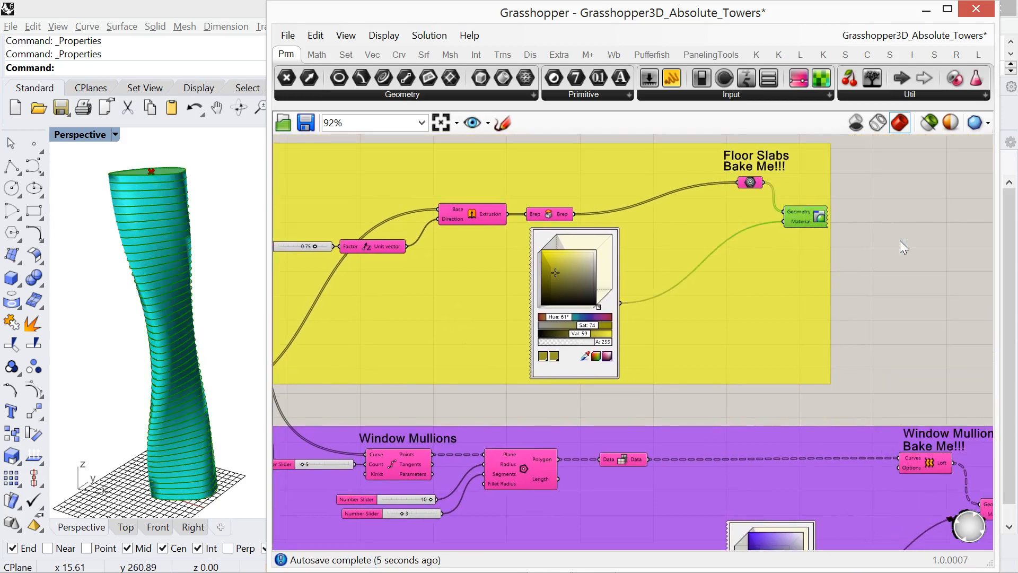
pyautogui.moveTo(230, 236); pyautogui.dragTo(212, 257, button='right')
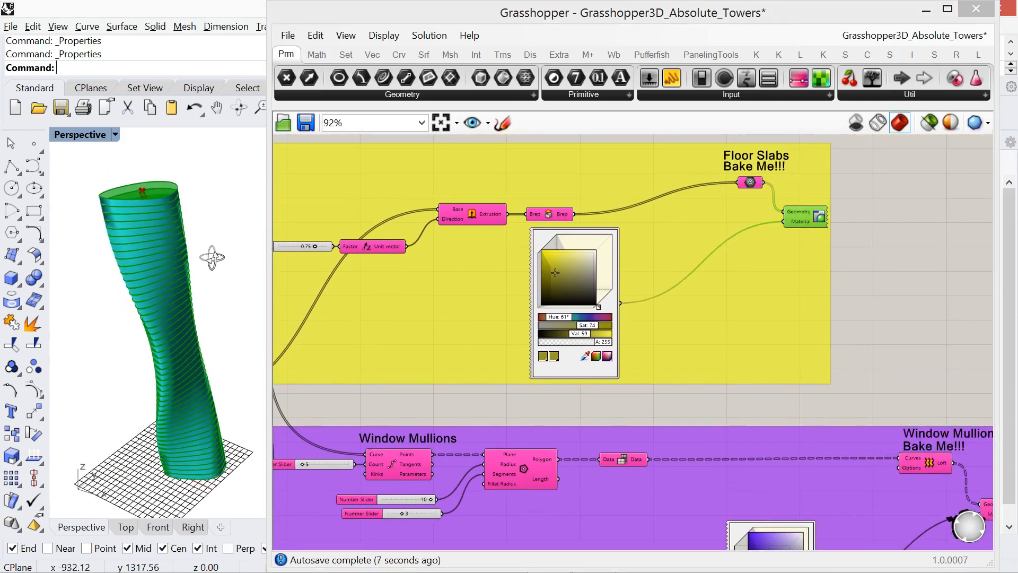
# Connect the Rotate component's Geometry output to the Divide Curve's Curve input in the Window Mullions group
pyautogui.moveTo(444, 328); pyautogui.dragTo(626, 231, button='right')
pyautogui.scroll(-3, 625, 232)
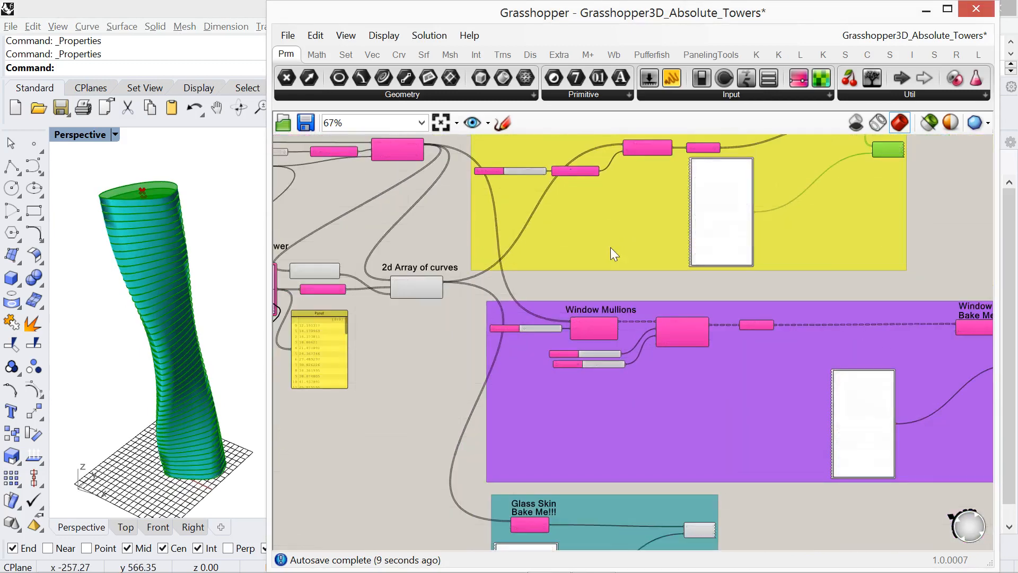
pyautogui.scroll(4, 504, 308)
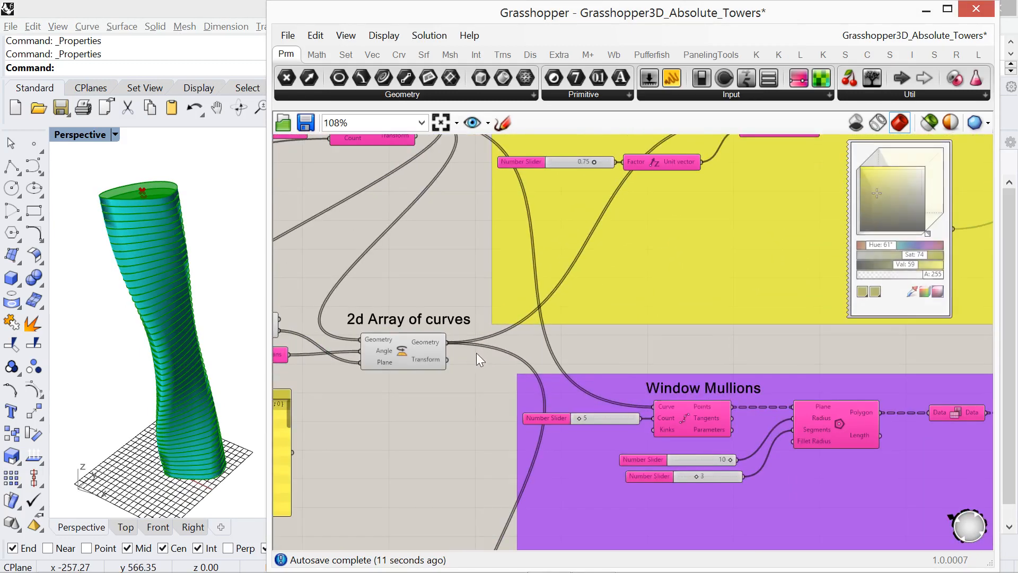
pyautogui.moveTo(447, 342); pyautogui.dragTo(654, 407)
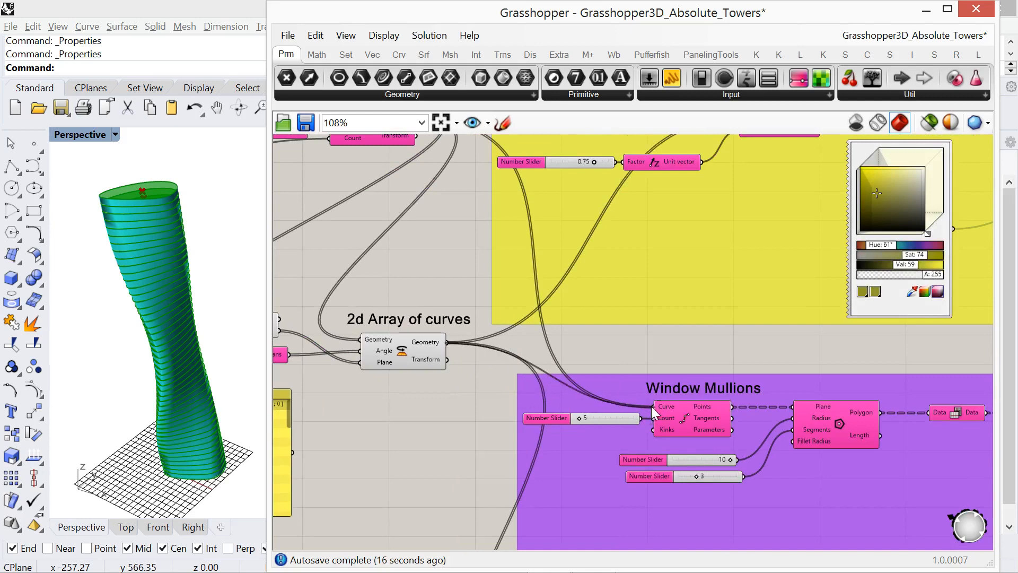
# Turn on the preview of the material preview component in the Window Mullions group and inspect the mullions on the tower
pyautogui.moveTo(749, 386); pyautogui.dragTo(508, 337, button='right')
pyautogui.scroll(-4, 508, 336)
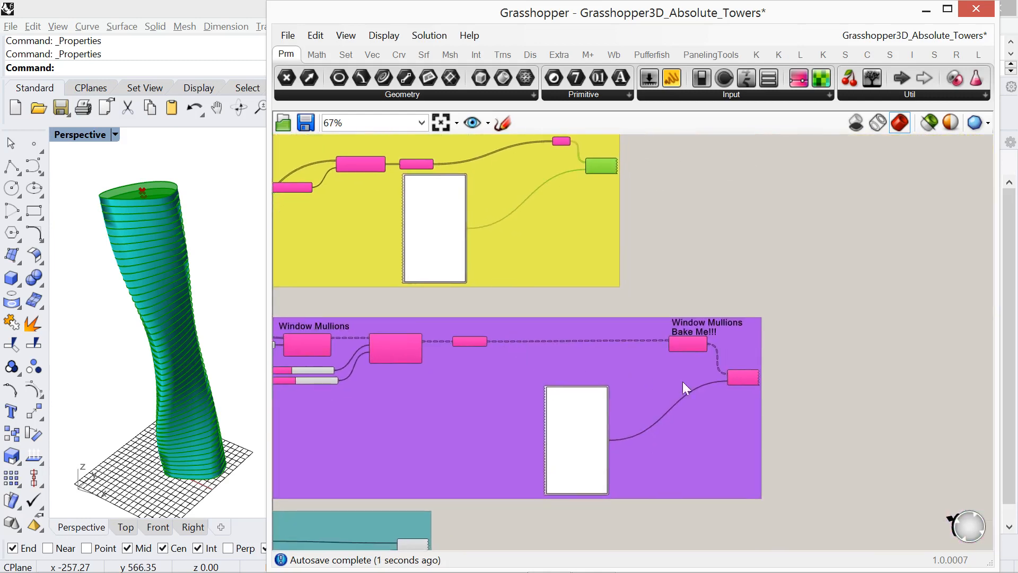
pyautogui.scroll(3, 748, 391)
pyautogui.click(747, 365)
pyautogui.rightClick(837, 349)
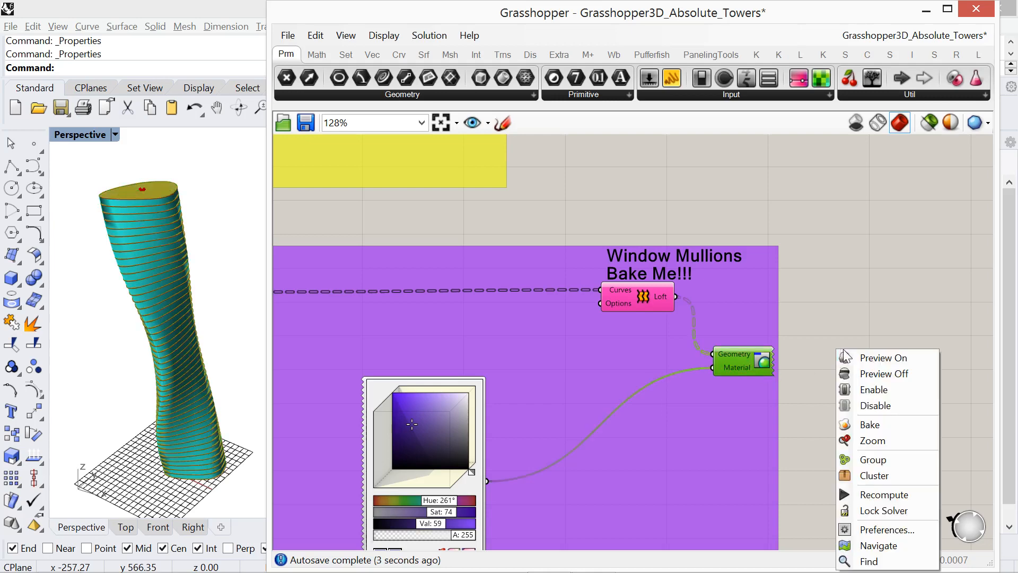
pyautogui.click(870, 357)
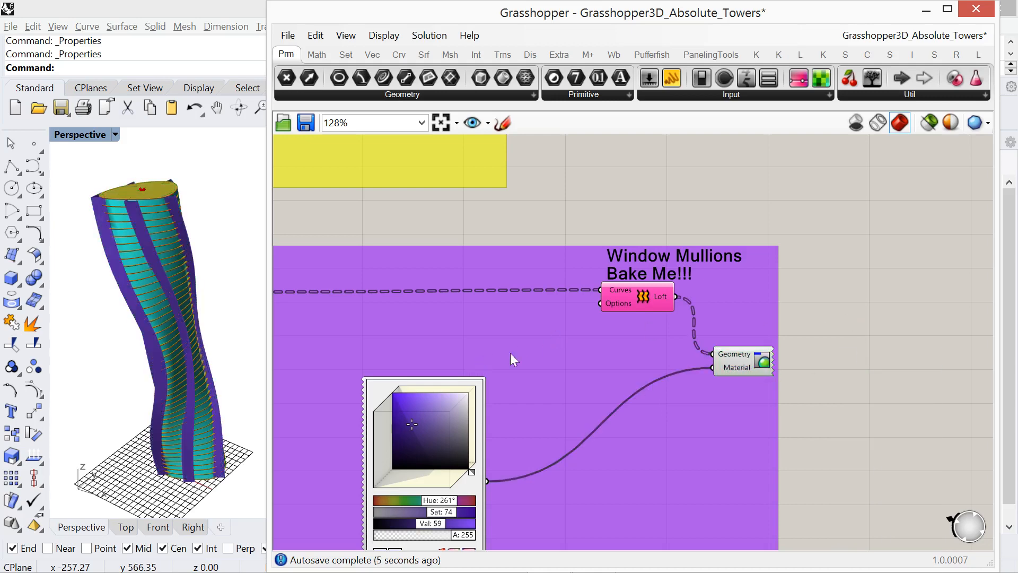
pyautogui.moveTo(898, 373); pyautogui.dragTo(915, 334, button='right')
pyautogui.scroll(-4, 836, 298)
pyautogui.moveTo(610, 420); pyautogui.dragTo(773, 380, button='right')
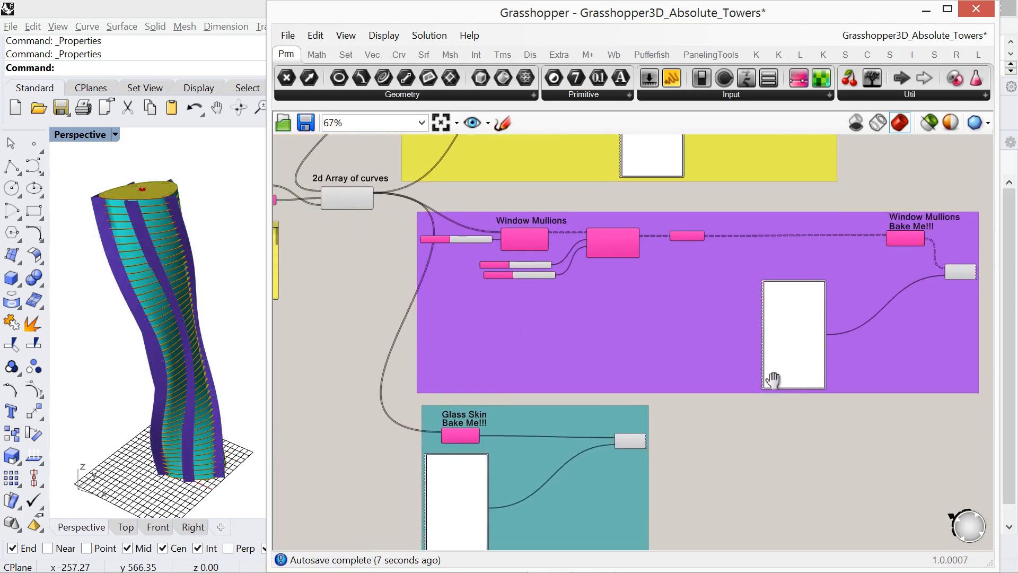
pyautogui.moveTo(148, 365); pyautogui.dragTo(118, 355, button='right')
# Rename the number slider feeding the Divide Curve's Count input as "# of mullions"
pyautogui.moveTo(432, 304); pyautogui.dragTo(416, 332, button='right')
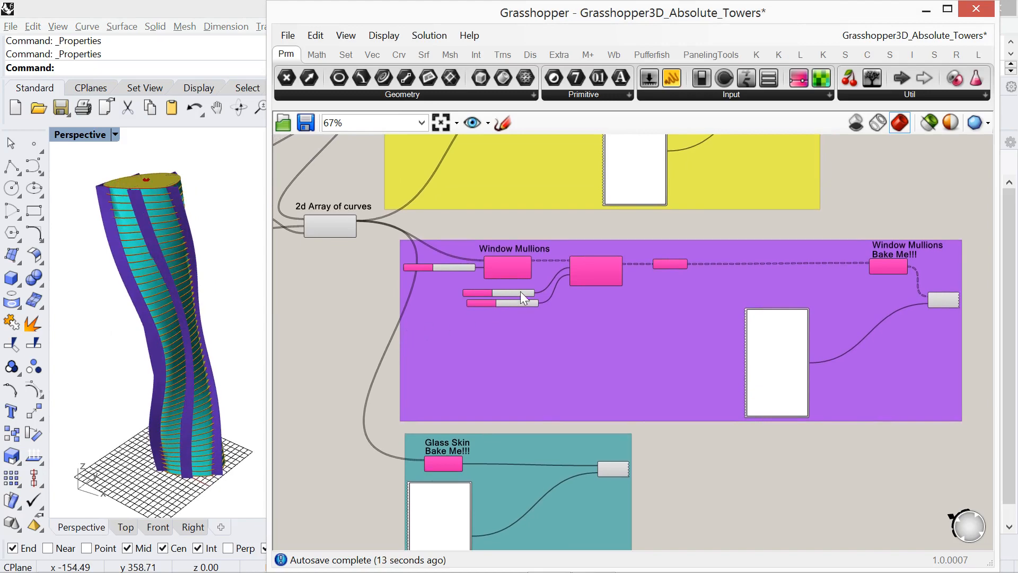
pyautogui.scroll(5, 520, 292)
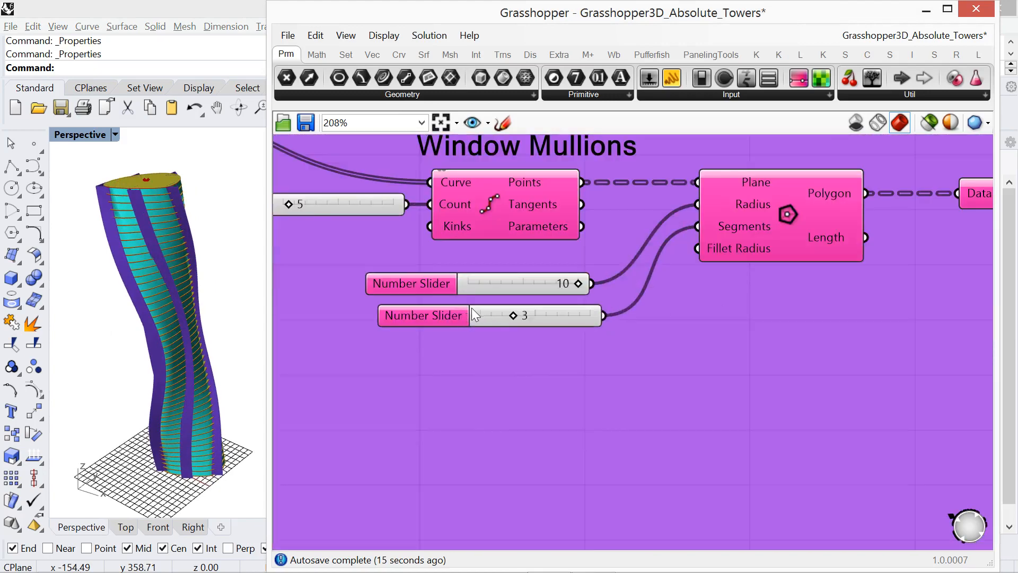
pyautogui.moveTo(403, 259); pyautogui.dragTo(470, 279, button='right')
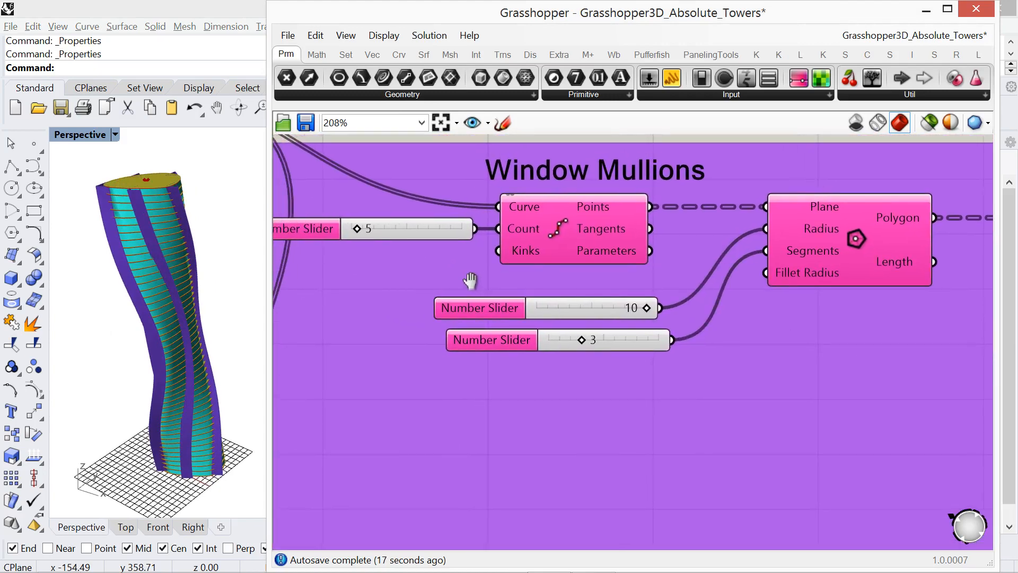
pyautogui.scroll(-2, 466, 286)
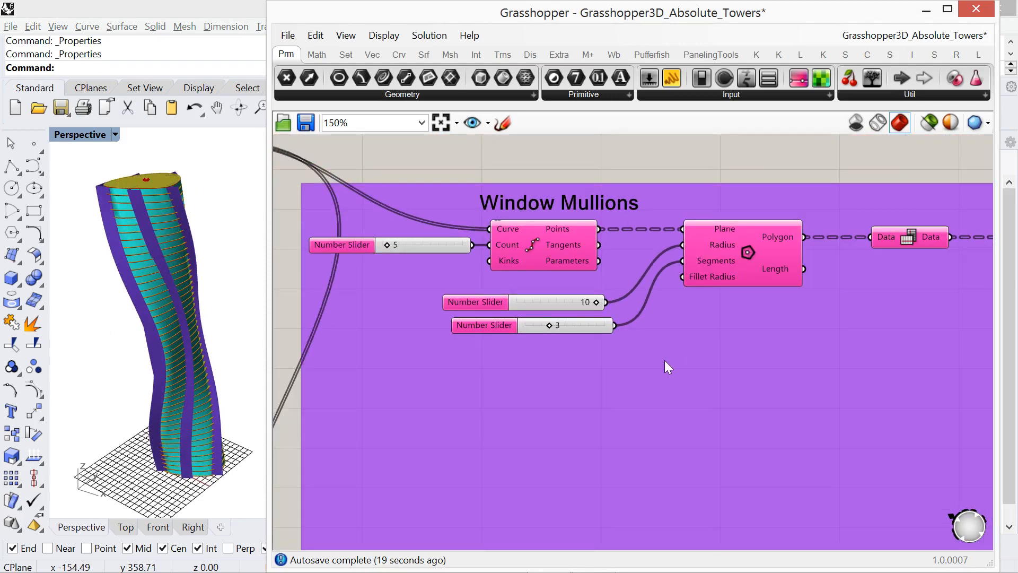
pyautogui.moveTo(426, 340); pyautogui.dragTo(478, 370, button='right')
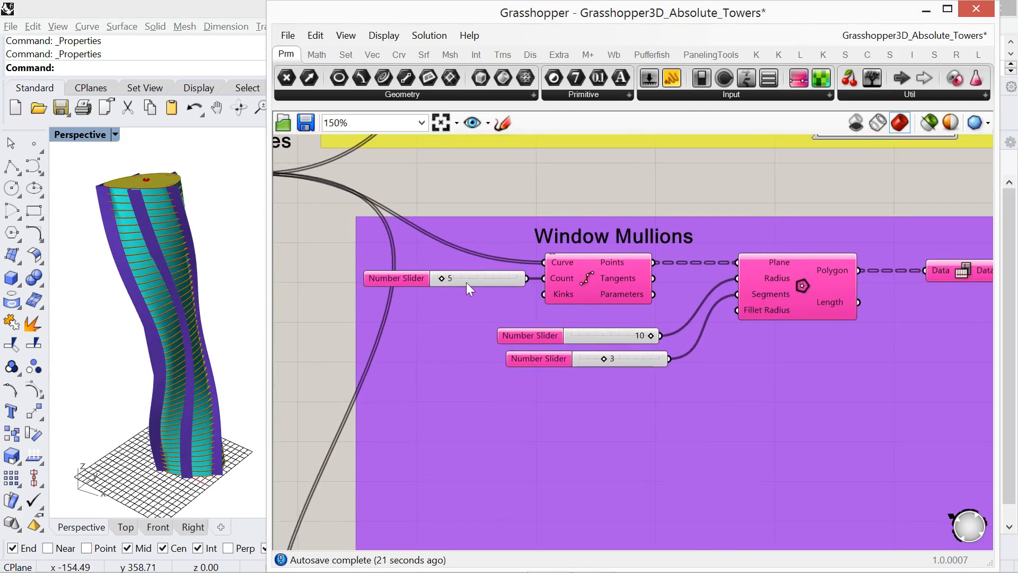
pyautogui.scroll(2, 457, 282)
pyautogui.click(389, 279)
pyautogui.rightClick(389, 279)
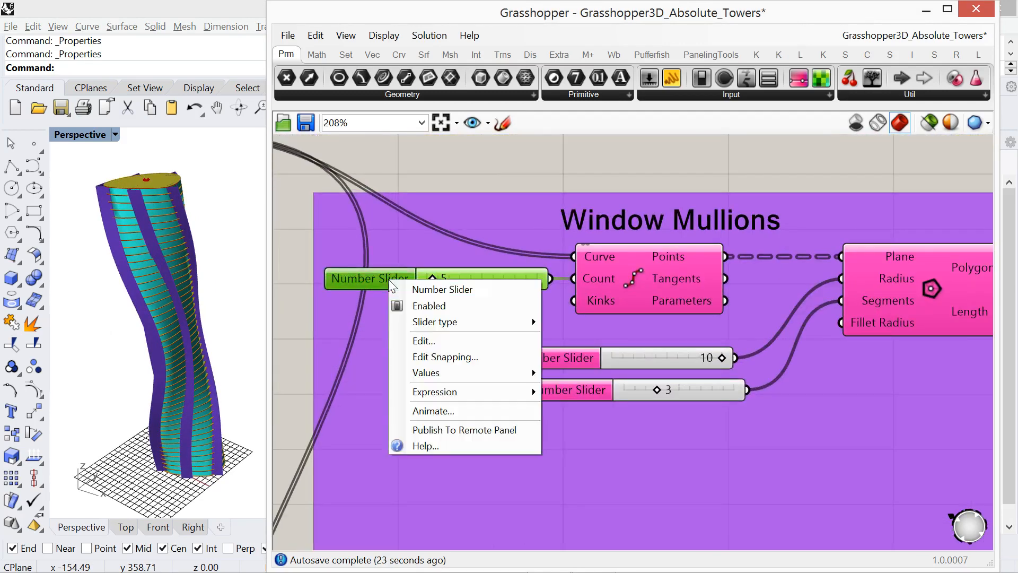
pyautogui.moveTo(474, 290); pyautogui.dragTo(412, 289)
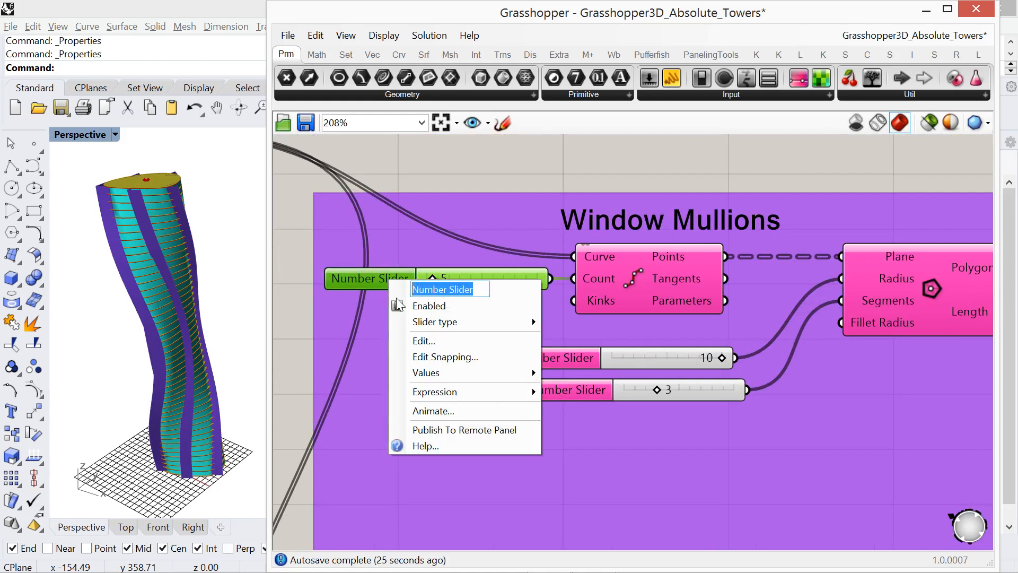
pyautogui.write('#')
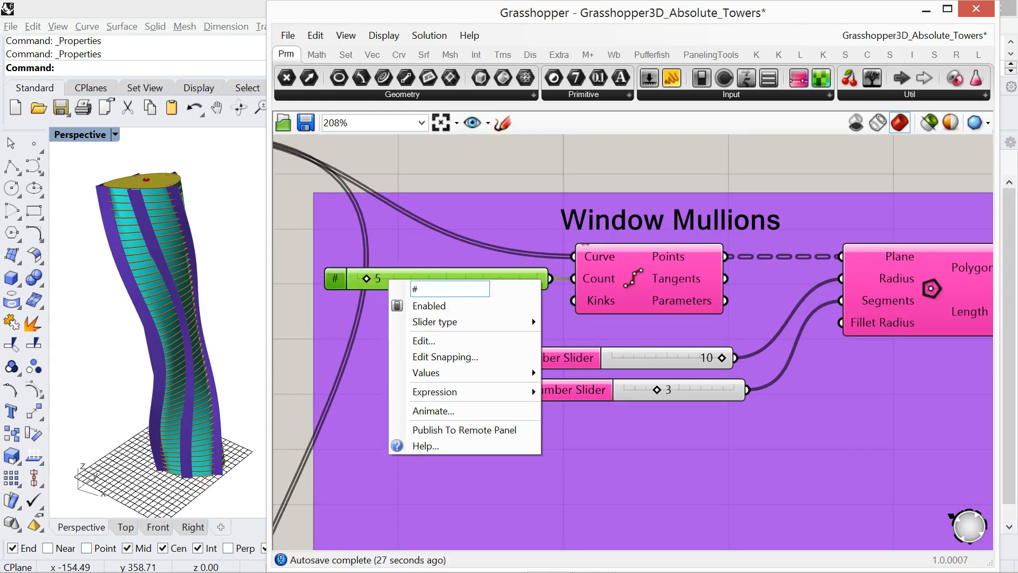
pyautogui.write(' of m')
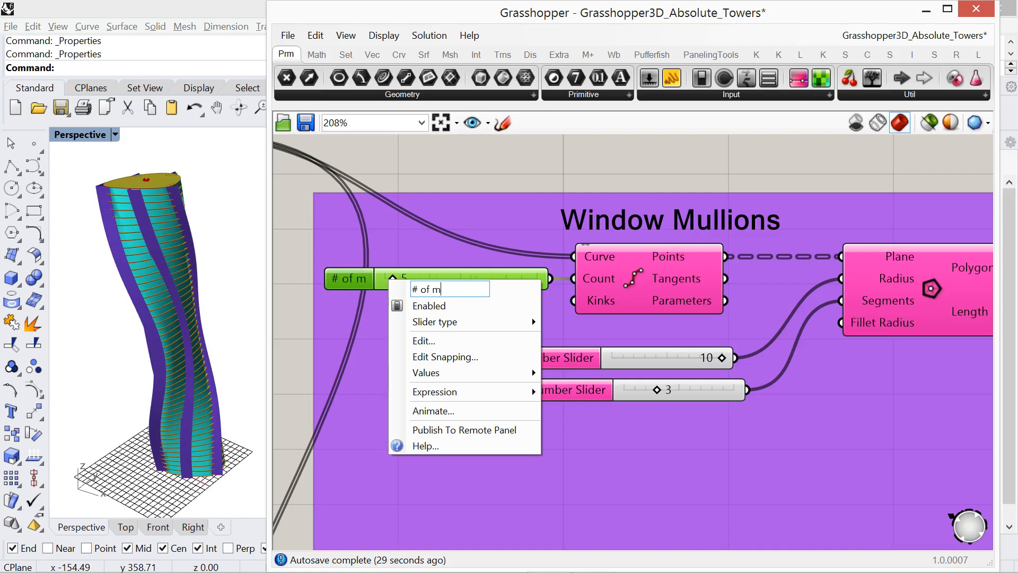
pyautogui.write('ullions')
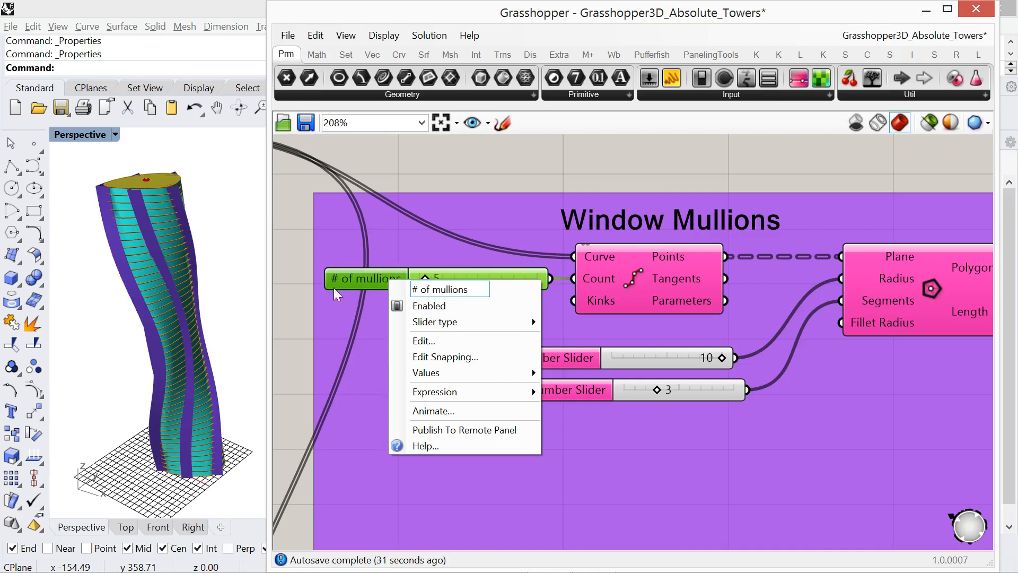
pyautogui.click(296, 318)
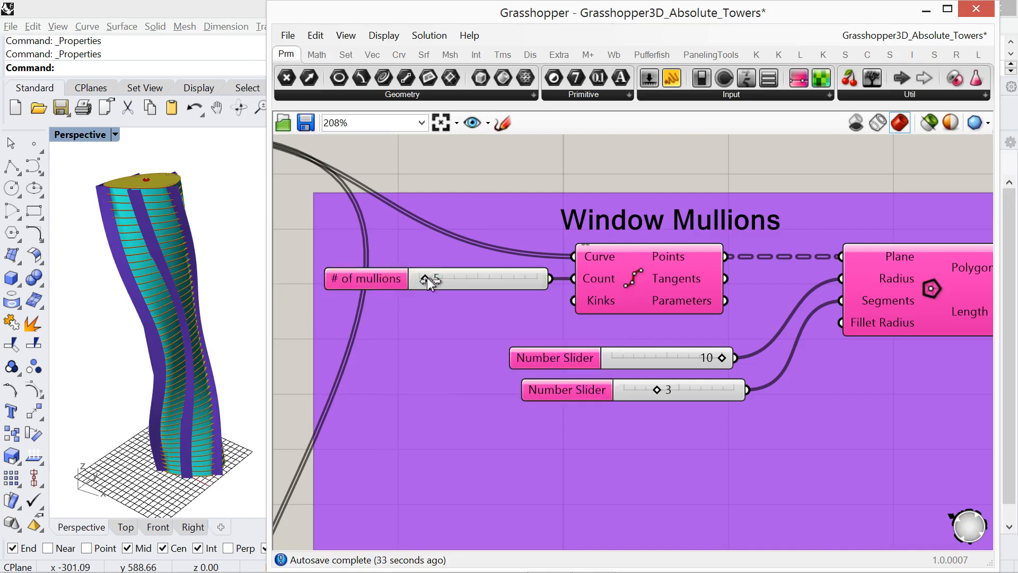
# Set the number of mullions to 10 and the mullion polygon's radius to 4, and inspect the tower
pyautogui.moveTo(428, 278); pyautogui.dragTo(433, 278)
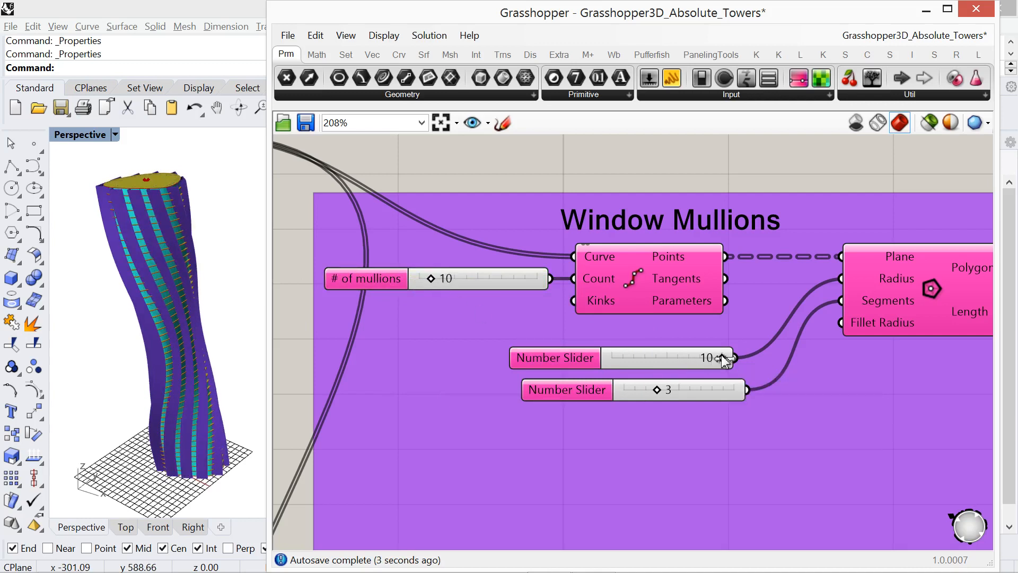
pyautogui.moveTo(722, 359); pyautogui.dragTo(661, 381)
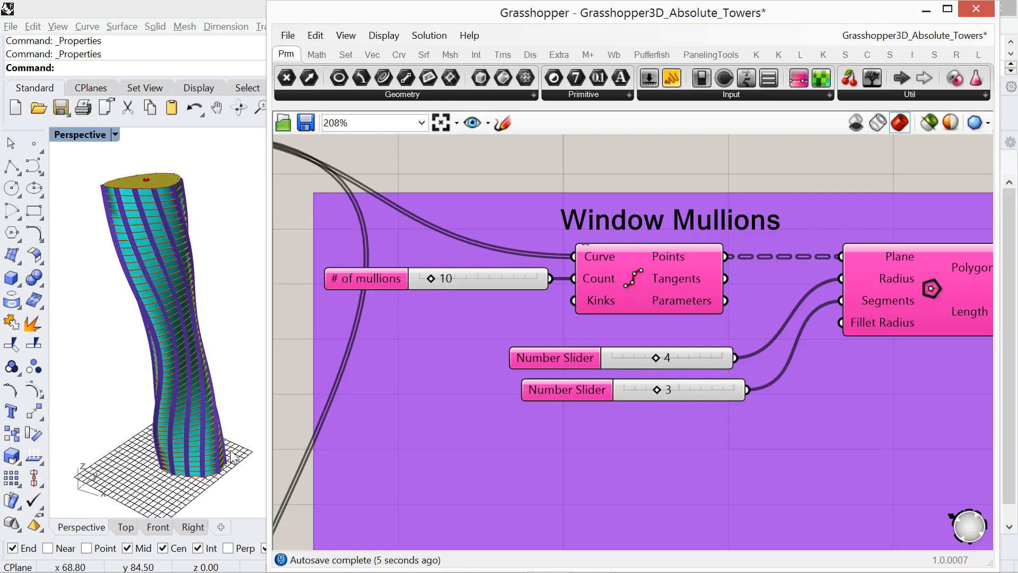
pyautogui.moveTo(189, 401); pyautogui.dragTo(194, 408, button='right')
pyautogui.moveTo(467, 450); pyautogui.dragTo(436, 401, button='right')
pyautogui.moveTo(184, 431)
pyautogui.mouseDown(button='right')
pyautogui.moveTo(175, 404)
pyautogui.moveTo(179, 426)
pyautogui.mouseUp(button='right')
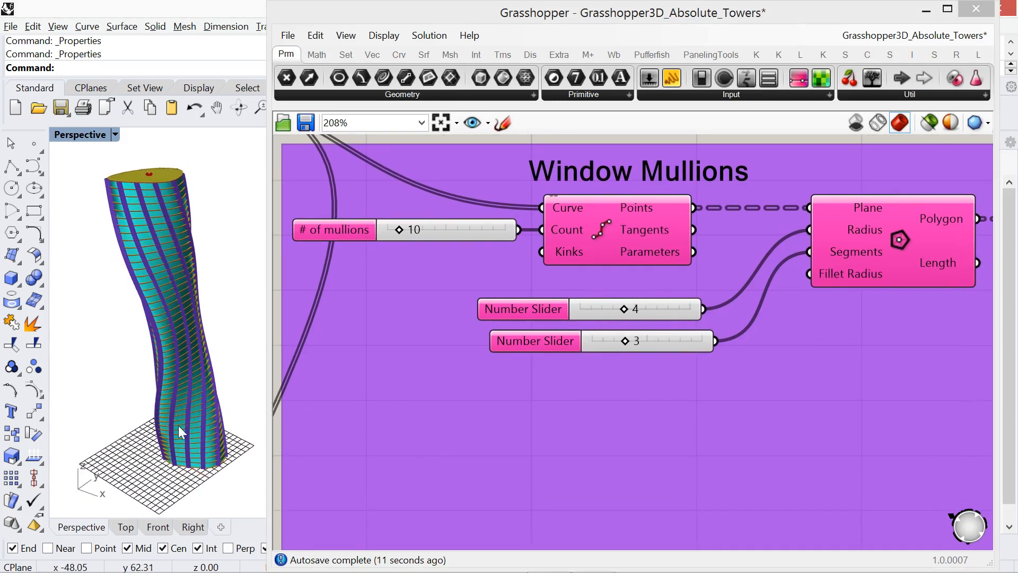
# Group all the Graph Mapper rotation components together with the 2d Array of curves Rotate component
pyautogui.scroll(-5, 466, 428)
pyautogui.moveTo(465, 431); pyautogui.dragTo(652, 400, button='right')
pyautogui.moveTo(451, 420)
pyautogui.mouseDown(button='right')
pyautogui.moveTo(513, 421)
pyautogui.moveTo(548, 500)
pyautogui.mouseUp(button='right')
pyautogui.scroll(3, 512, 421)
pyautogui.moveTo(738, 497); pyautogui.dragTo(399, 275)
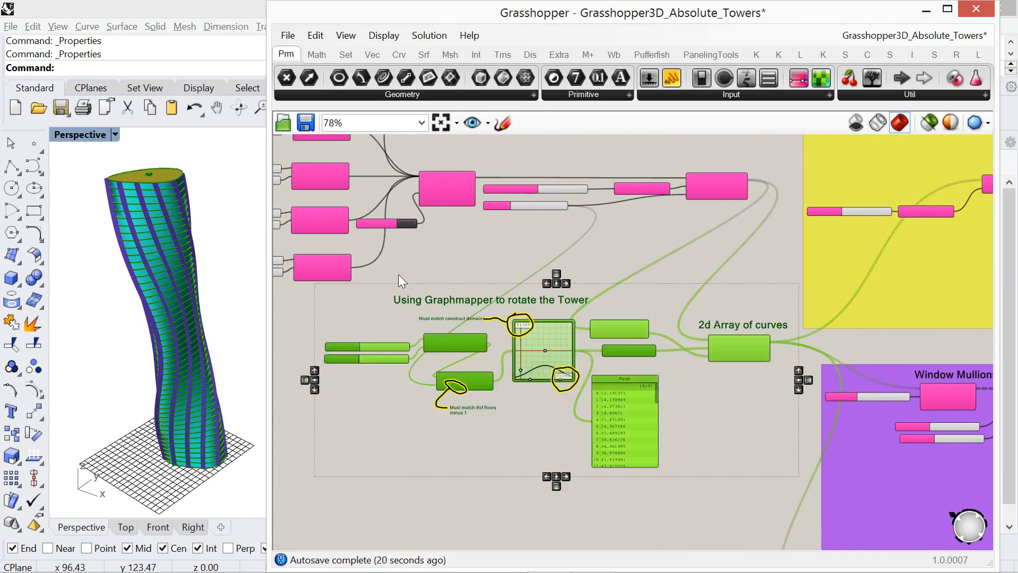
pyautogui.hotkey('ctrl', 'g')
# Lighten the colour of the Graph Mapper group to a pale red with saturation 41
pyautogui.rightClick(382, 318)
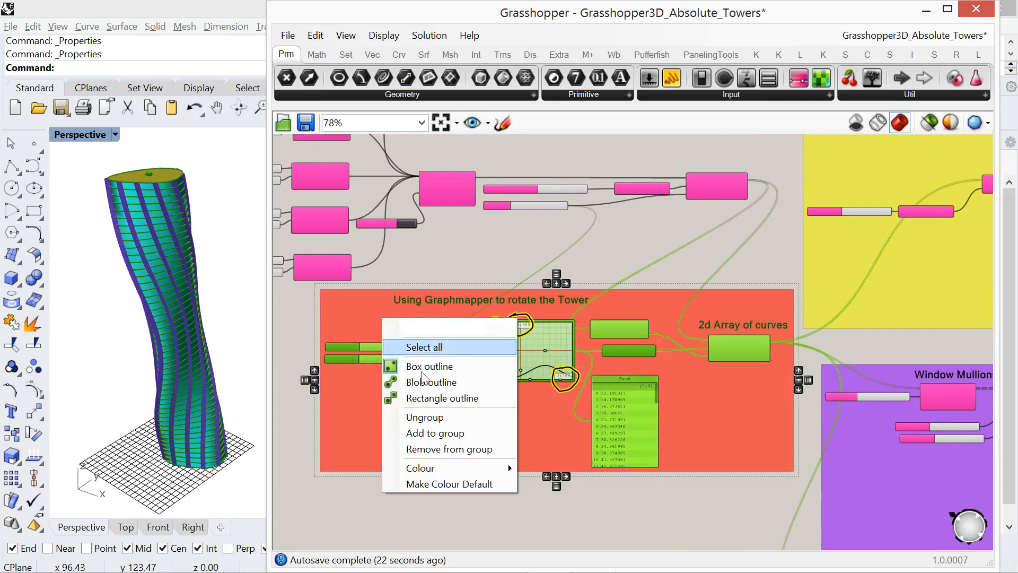
pyautogui.moveTo(512, 470)
pyautogui.moveTo(566, 495); pyautogui.dragTo(604, 501)
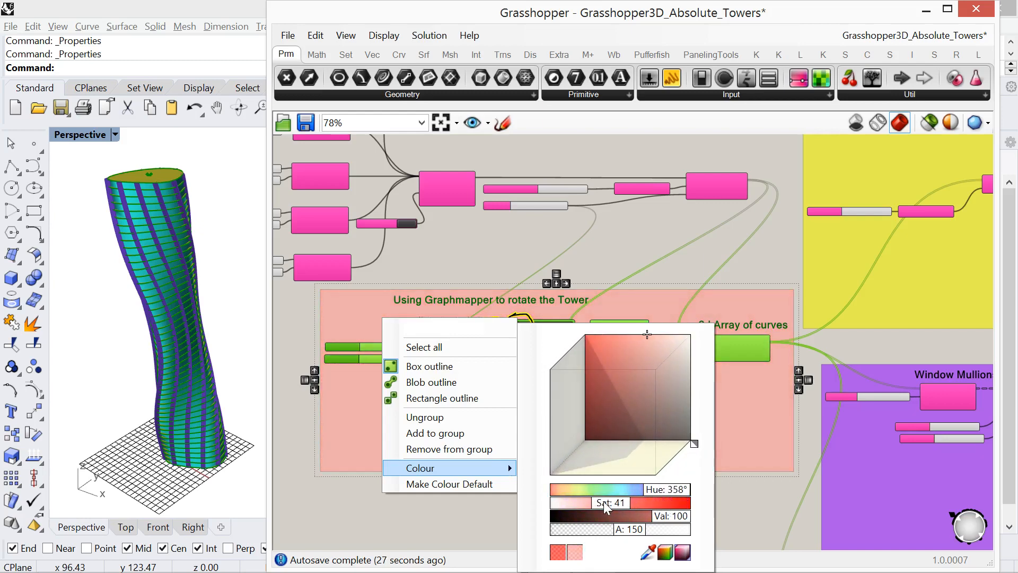
pyautogui.click(445, 514)
# Review the whole definition and examine the components labelled for baking in the Glass Skin, Window Mullions and Floor Slabs groups
pyautogui.scroll(-5, 444, 514)
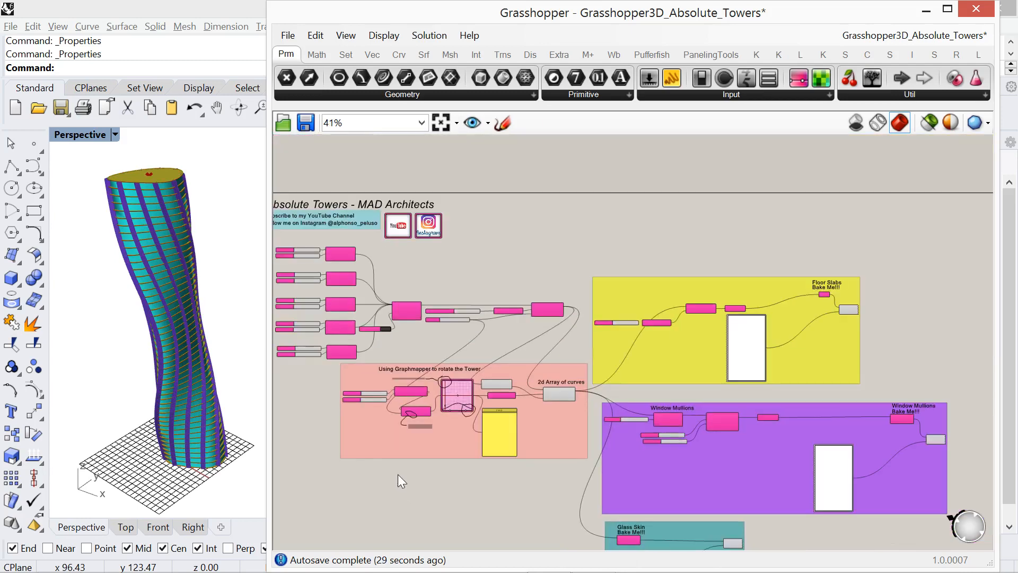
pyautogui.scroll(-2, 398, 475)
pyautogui.moveTo(390, 471); pyautogui.dragTo(412, 382, button='right')
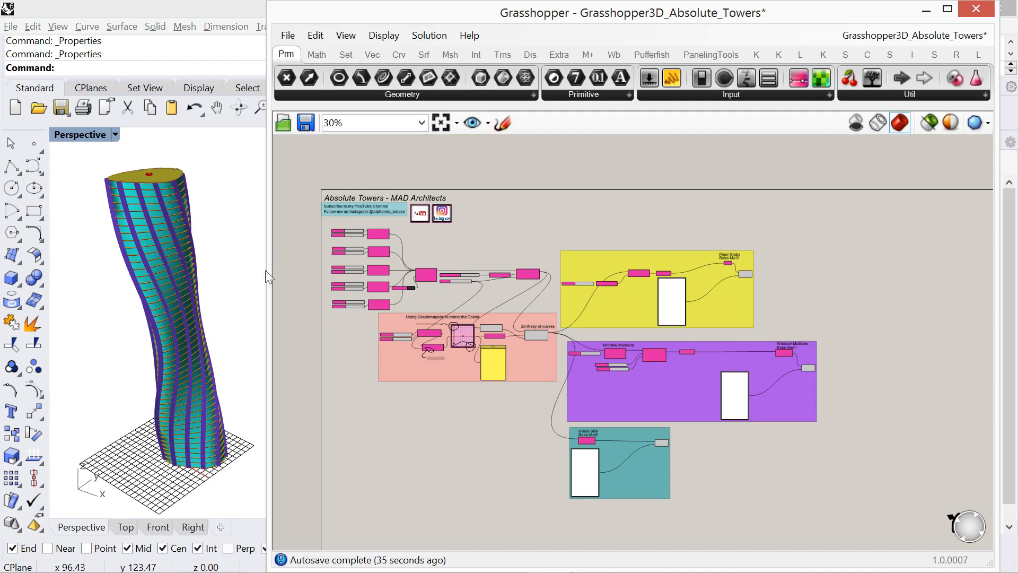
pyautogui.moveTo(650, 300); pyautogui.dragTo(588, 301, button='right')
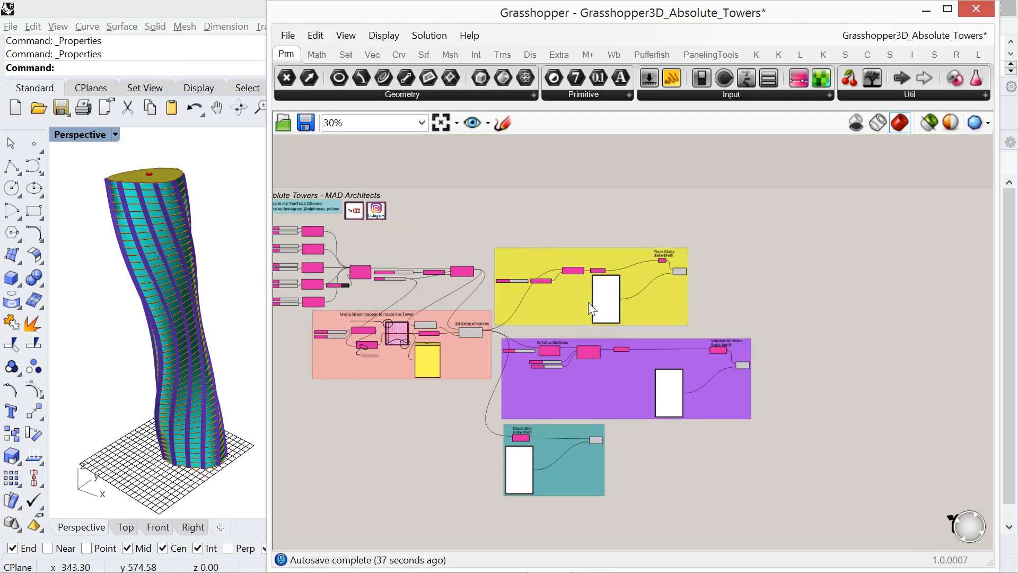
pyautogui.scroll(3, 610, 452)
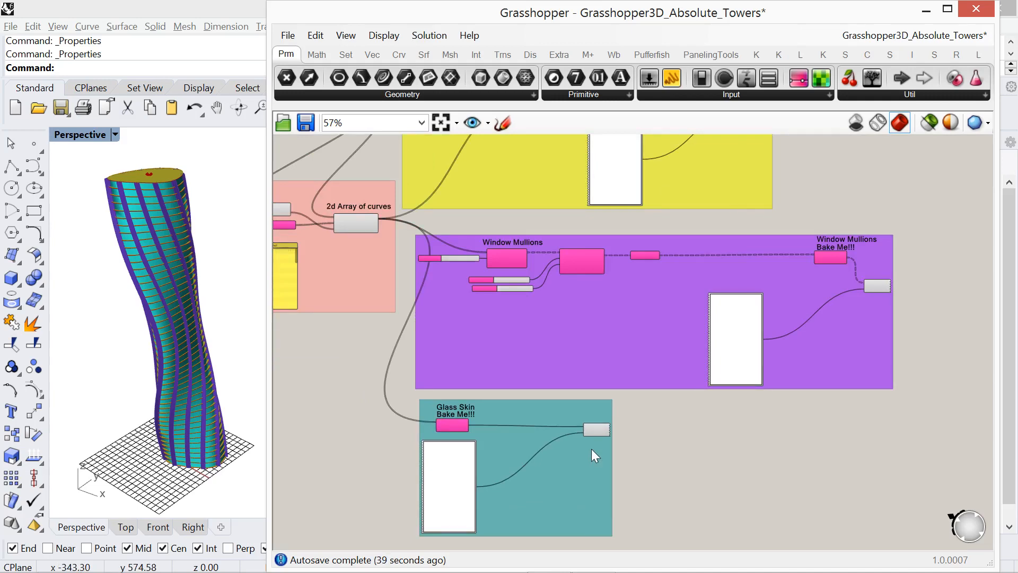
pyautogui.scroll(2, 591, 449)
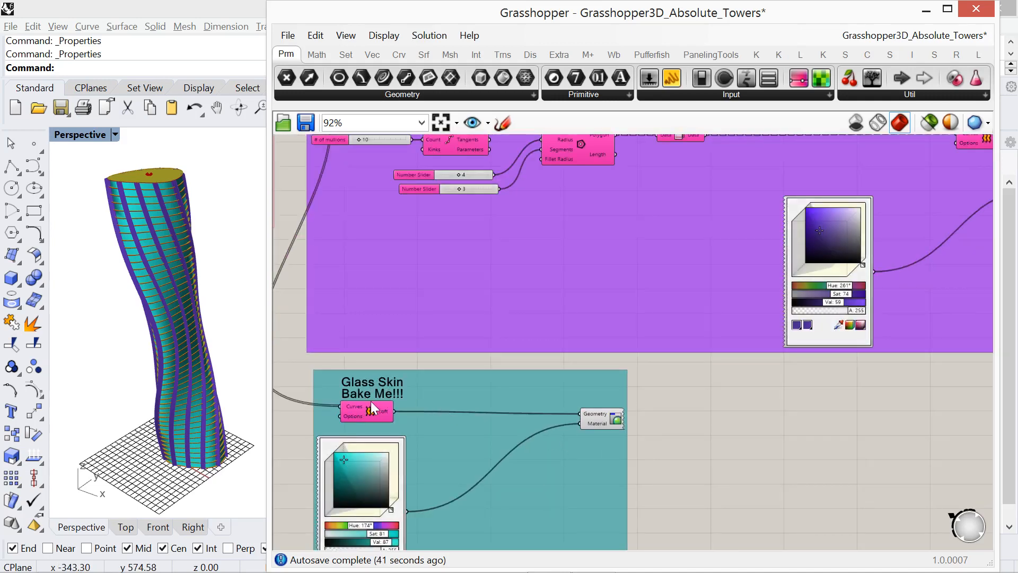
pyautogui.moveTo(741, 427); pyautogui.dragTo(573, 457, button='right')
pyautogui.moveTo(796, 262); pyautogui.dragTo(752, 324, button='right')
pyautogui.scroll(-2, 765, 249)
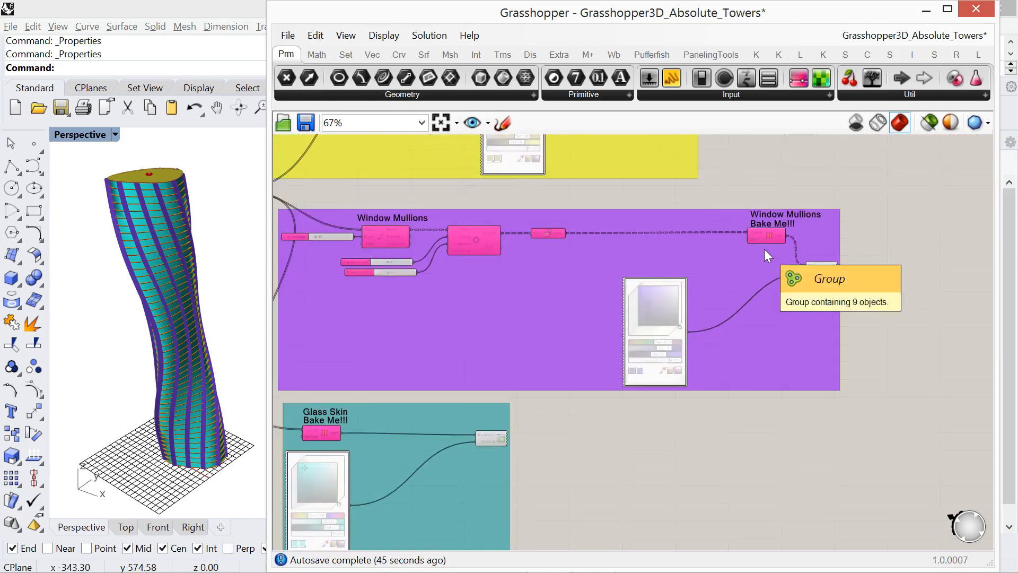
pyautogui.moveTo(688, 180); pyautogui.dragTo(694, 325, button='right')
pyautogui.scroll(2, 666, 200)
pyautogui.scroll(1, 666, 200)
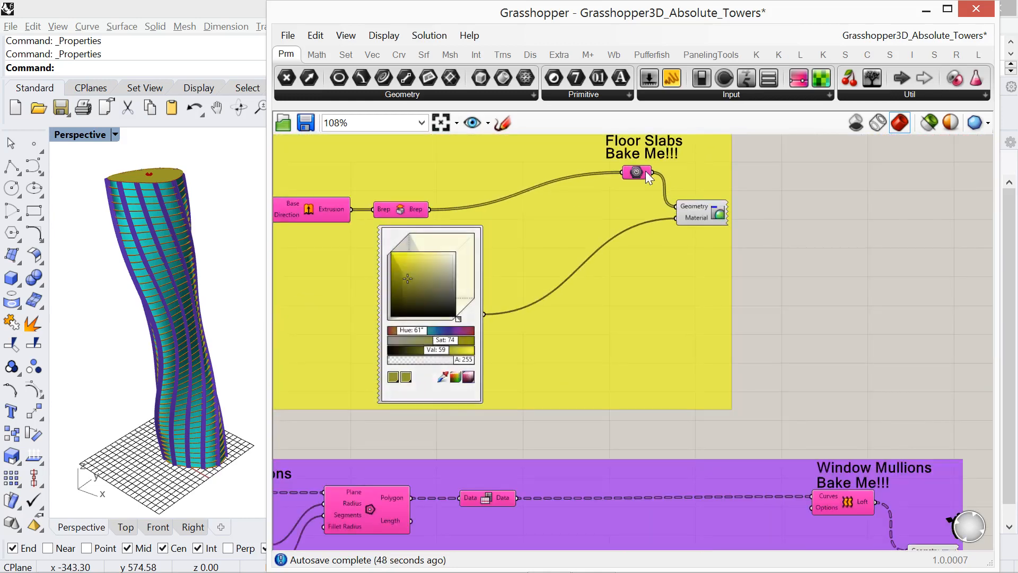
pyautogui.moveTo(813, 389); pyautogui.dragTo(814, 297, button='right')
pyautogui.scroll(-3, 848, 259)
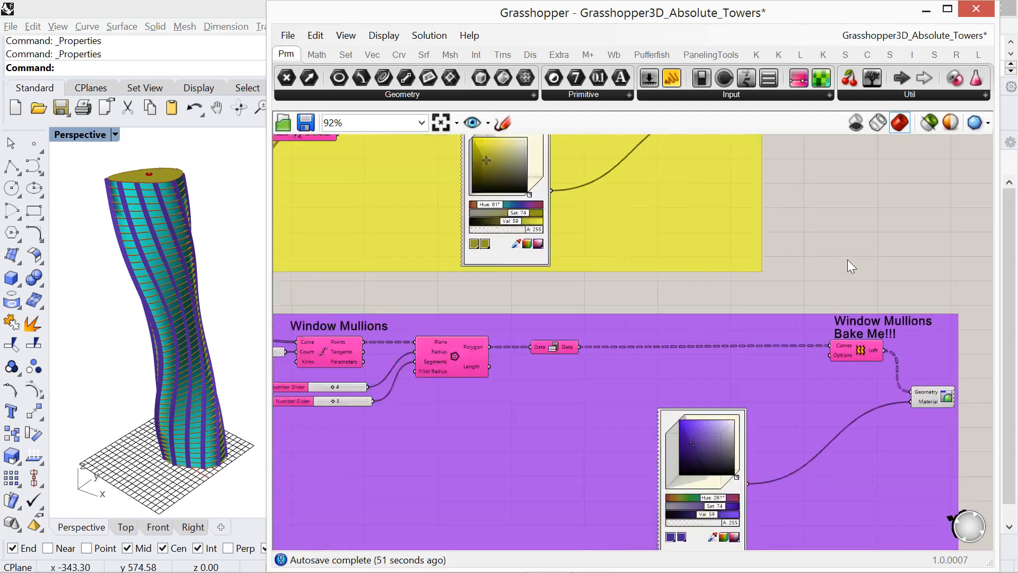
# Look over the colour-coded groups again, ending at the definition's title and its YouTube and Instagram links
pyautogui.moveTo(369, 451); pyautogui.dragTo(480, 503, button='right')
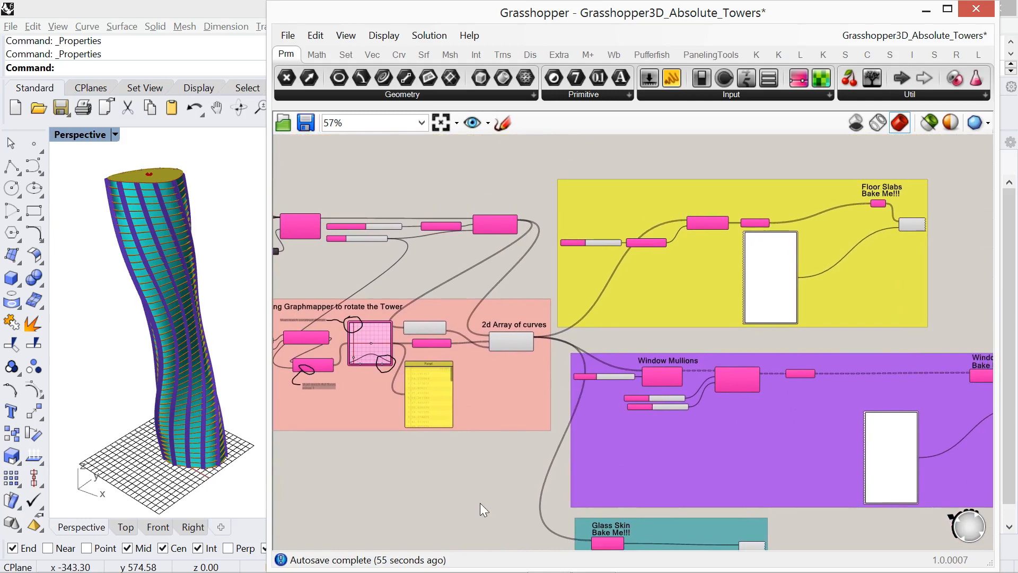
pyautogui.scroll(2, 892, 230)
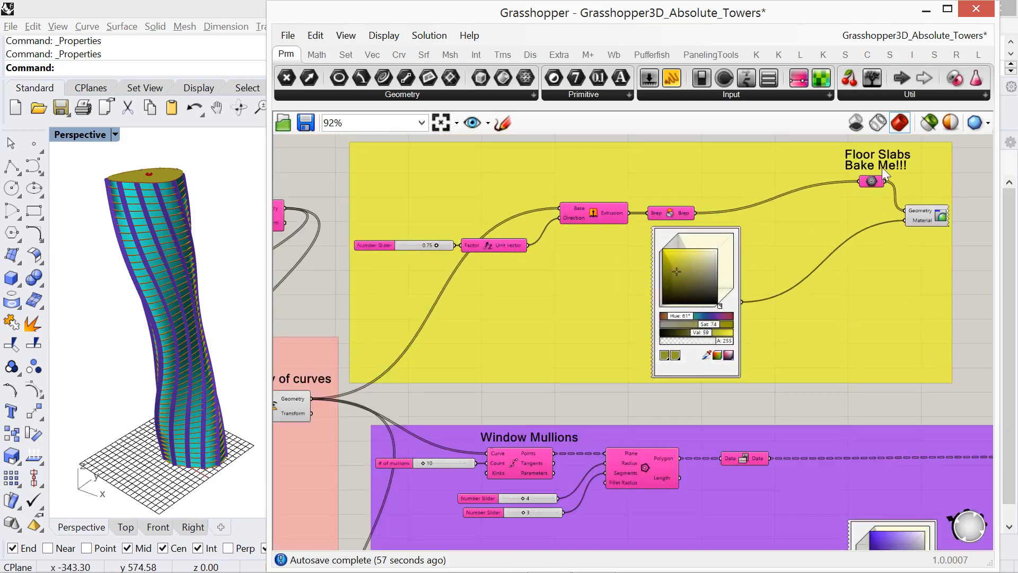
pyautogui.moveTo(777, 380); pyautogui.dragTo(638, 312, button='right')
pyautogui.moveTo(595, 495); pyautogui.dragTo(716, 291, button='right')
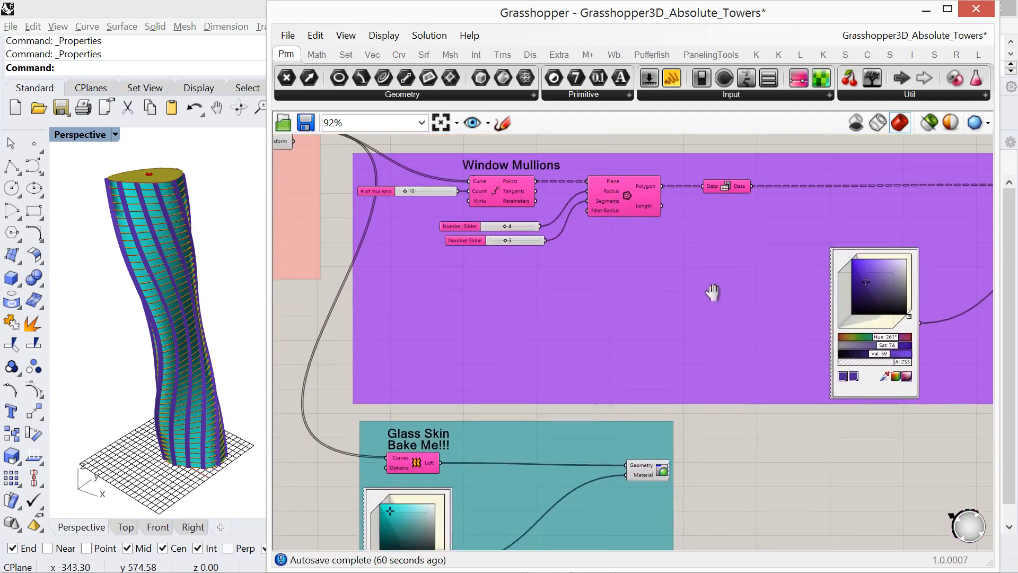
pyautogui.moveTo(325, 394); pyautogui.dragTo(572, 465, button='right')
pyautogui.scroll(-3, 528, 437)
pyautogui.moveTo(428, 350); pyautogui.dragTo(635, 460, button='right')
pyautogui.moveTo(477, 314); pyautogui.dragTo(539, 409, button='right')
pyautogui.scroll(1, 449, 250)
pyautogui.scroll(3, 456, 289)
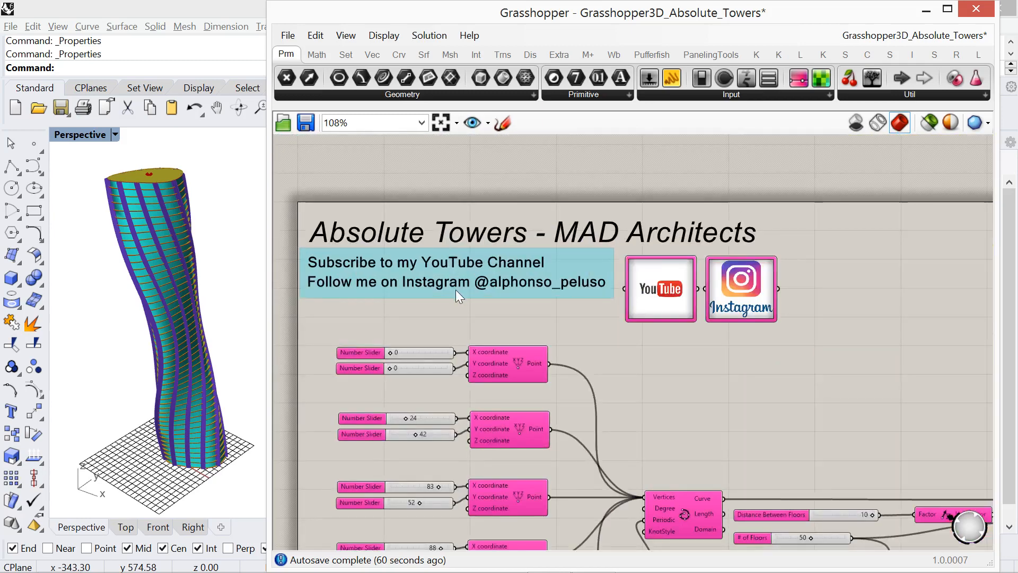
pyautogui.moveTo(456, 294); pyautogui.dragTo(510, 302, button='right')
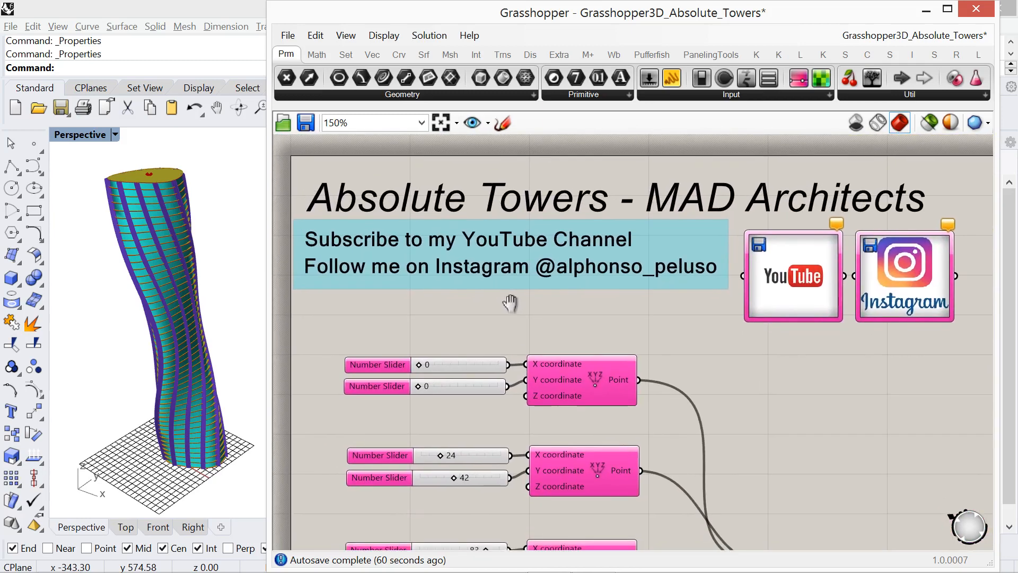